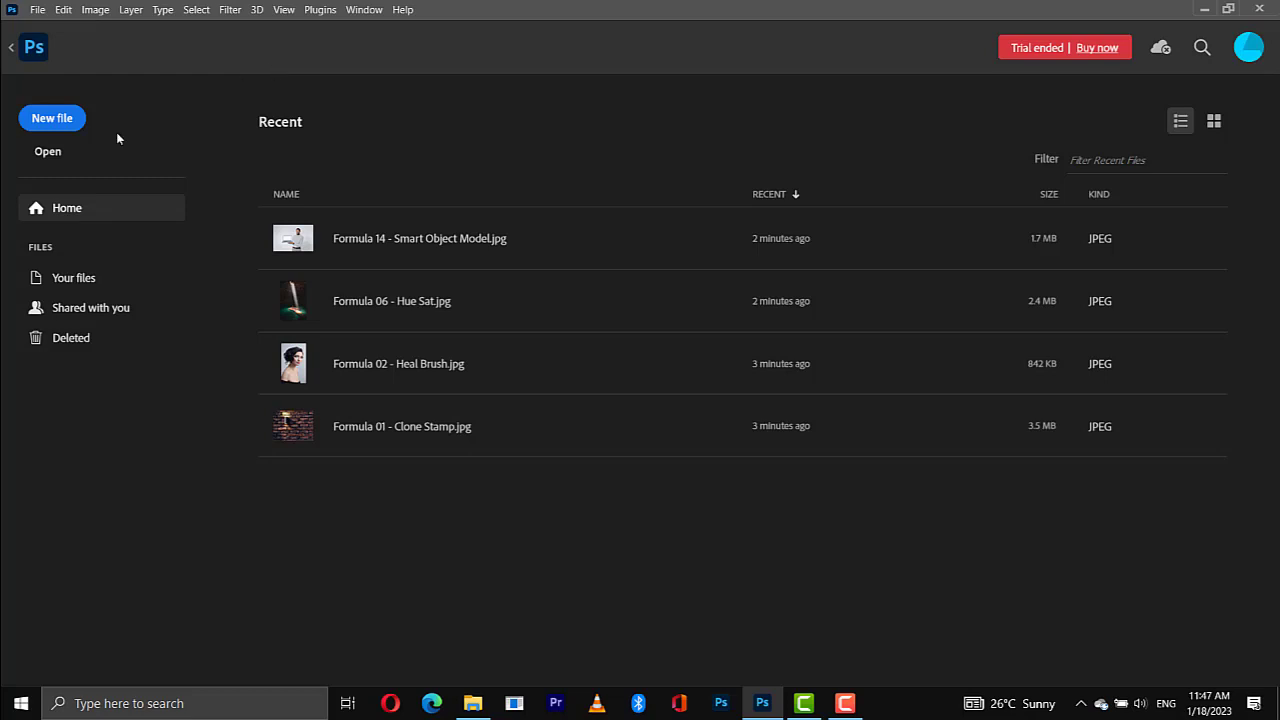
Step: Start a new document and name it "WhatsApp dp"
click(52, 118)
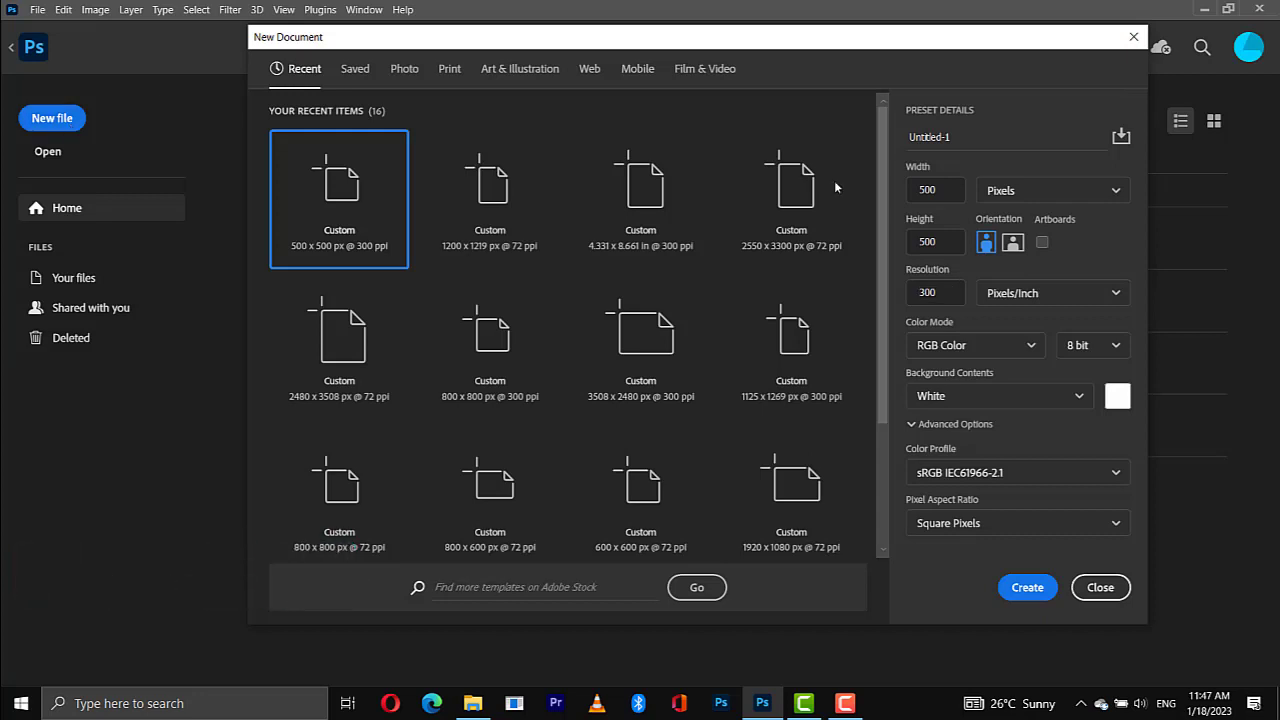
click(968, 134)
drag(955, 138, 902, 142)
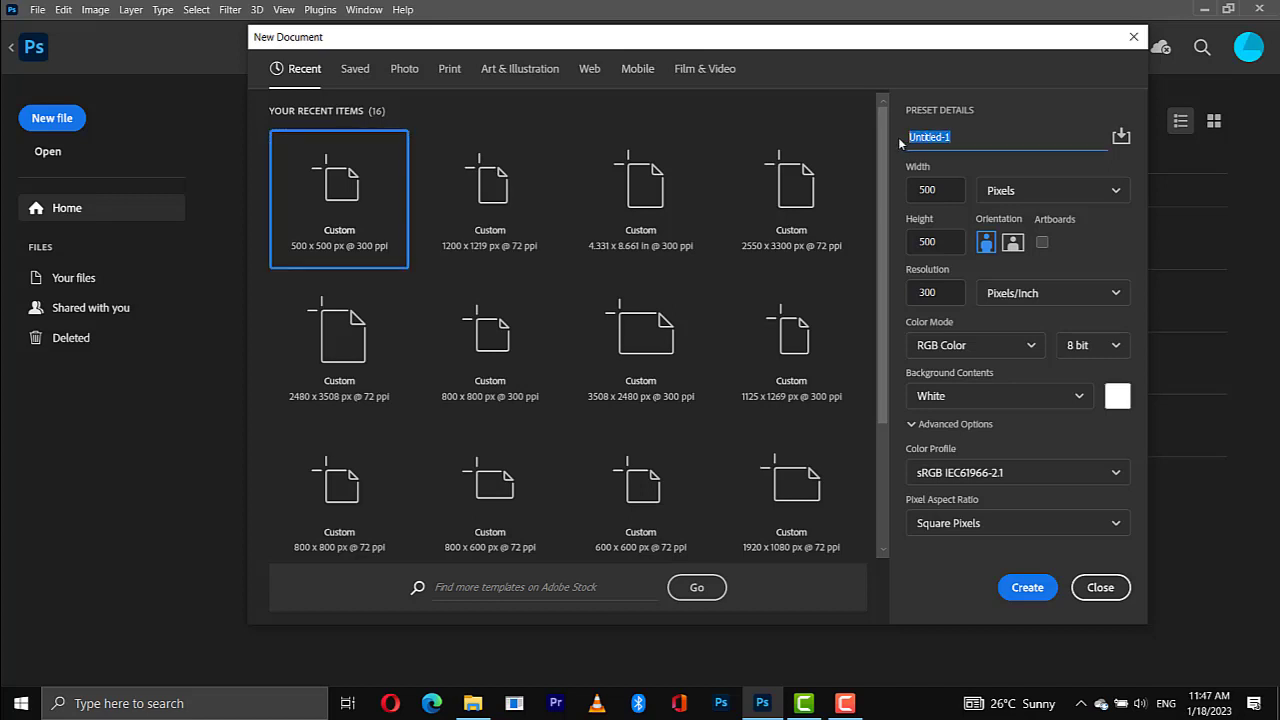
text(WhatsApp dp)
Step: Set the new document's width and height to 1000 each, with pixels as the unit
click(950, 195)
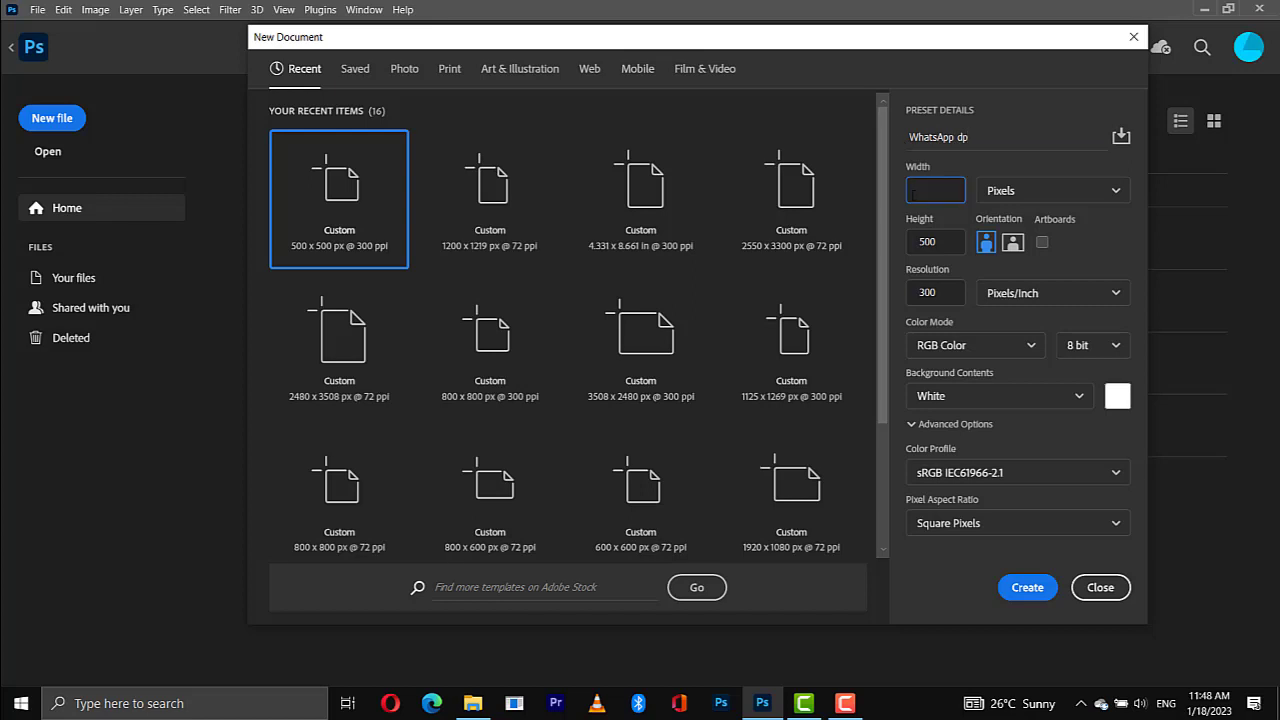
double_click(950, 195)
text(1000)
click(945, 243)
double_click(944, 242)
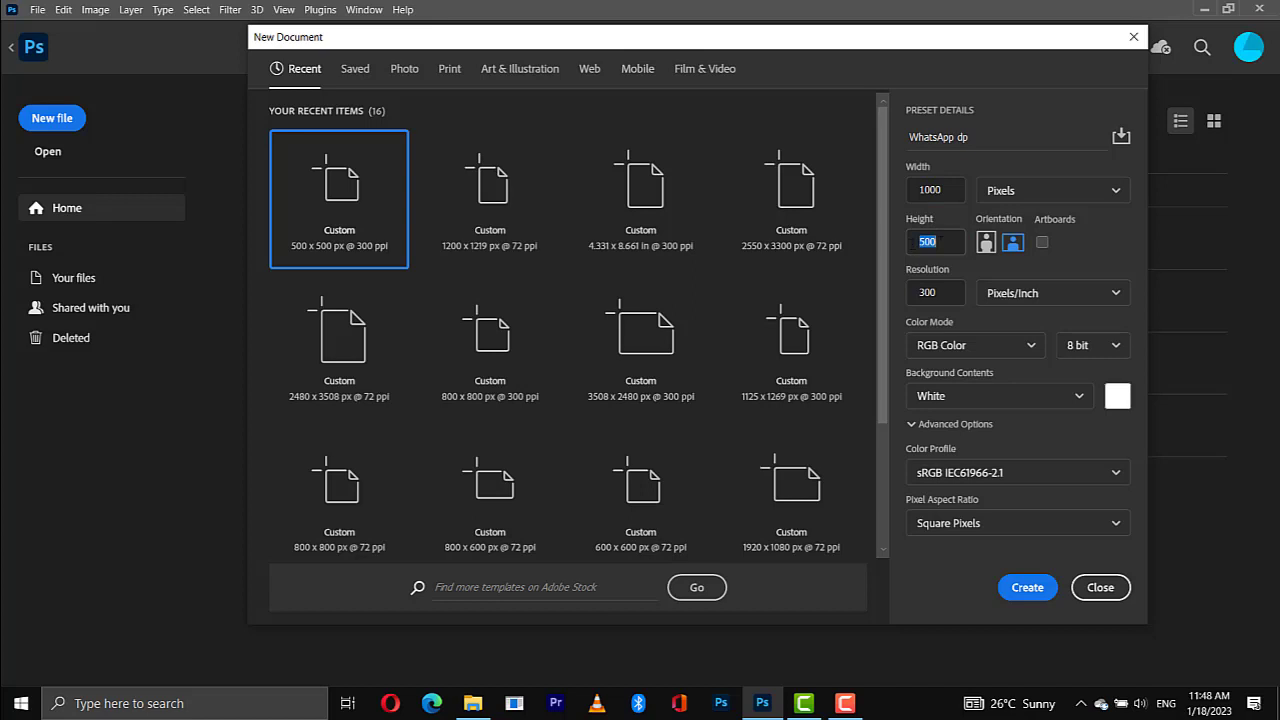
text(1000)
click(1041, 203)
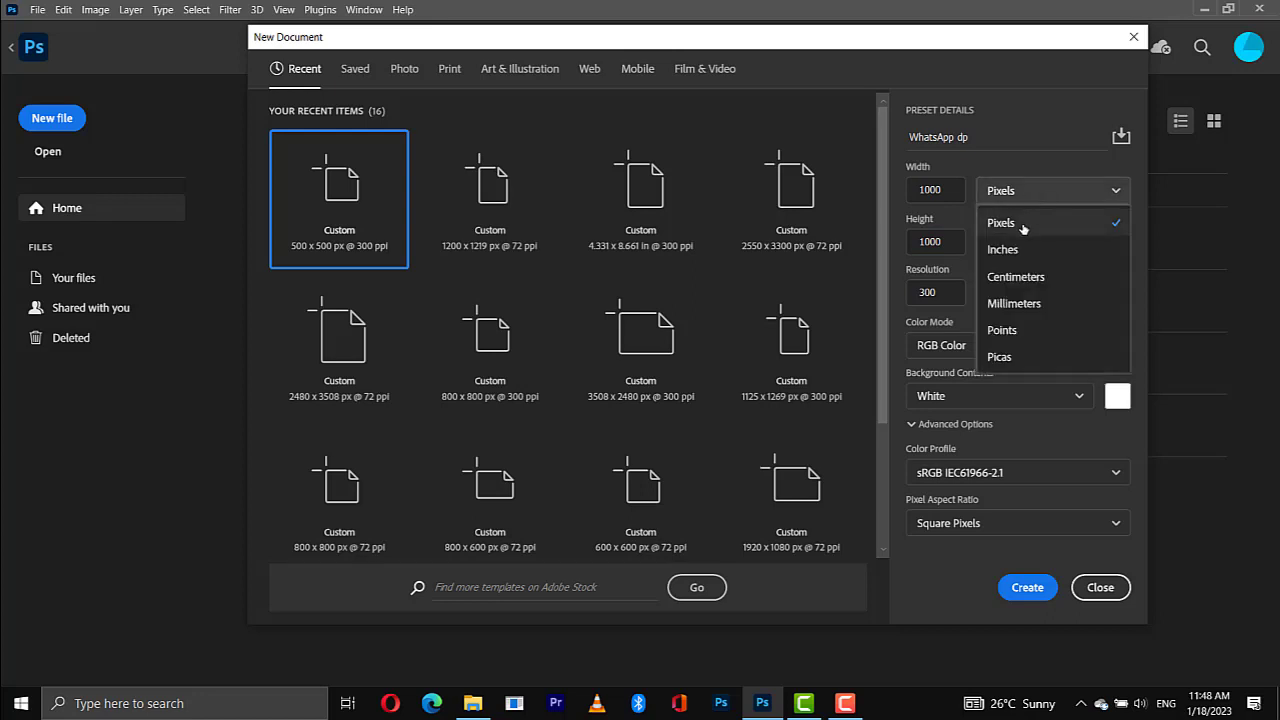
click(1024, 226)
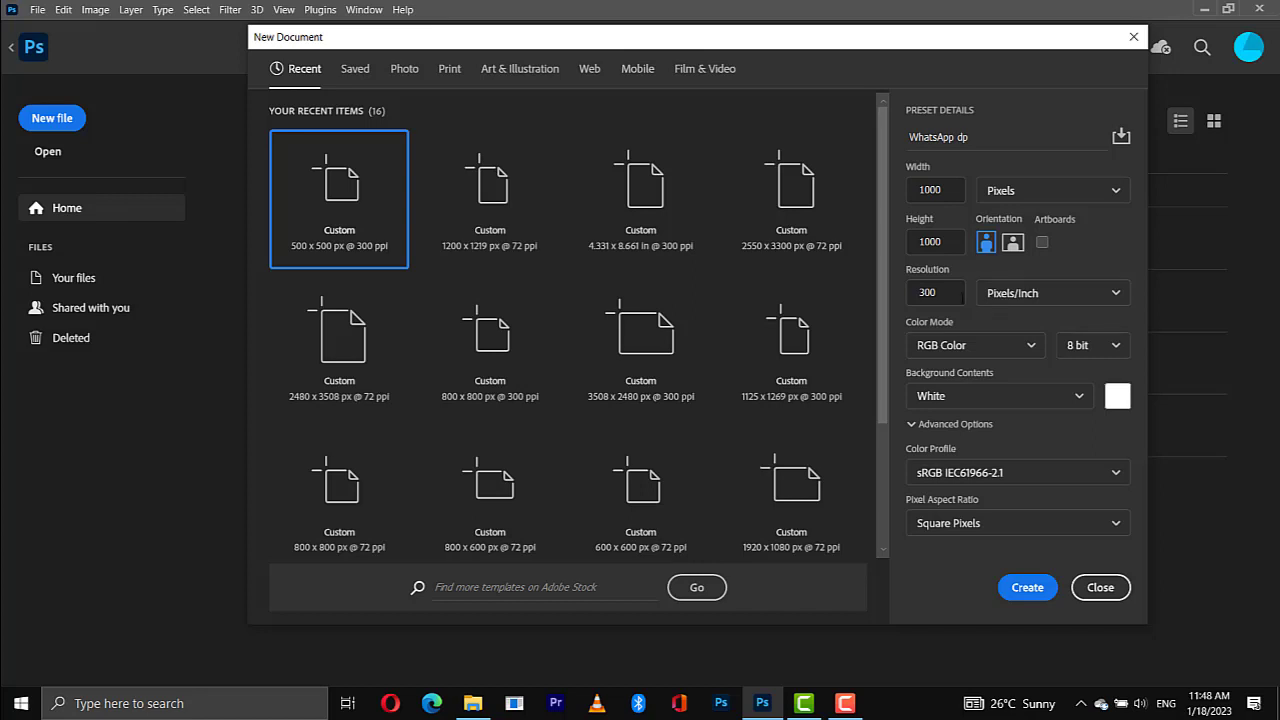
Step: Set the resolution to 72 pixels/inch and create the document
click(955, 293)
key(BackSpace)
key(BackSpace)
key(BackSpace)
text(72)
click(1027, 588)
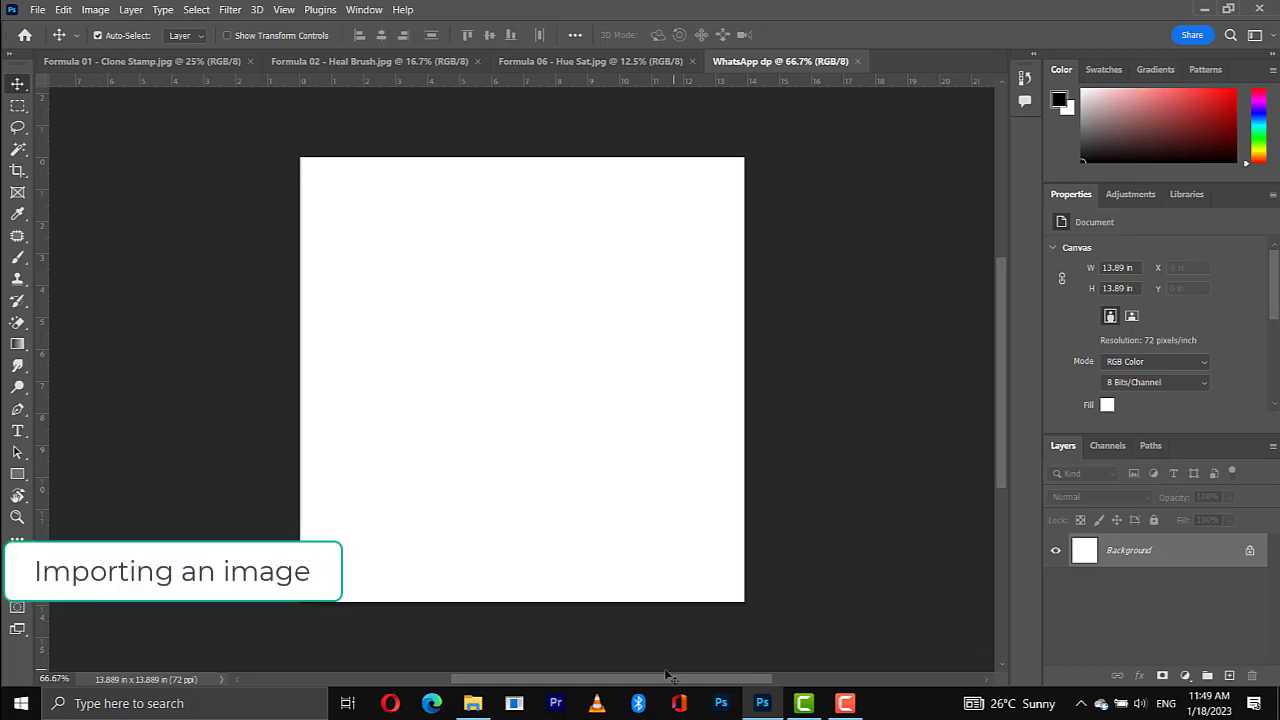
Step: Place the "Formula 14 - Smart Object Model" image from the Source Files folder and scale it to about 21.2 by 14.1 in, covering the canvas
click(472, 703)
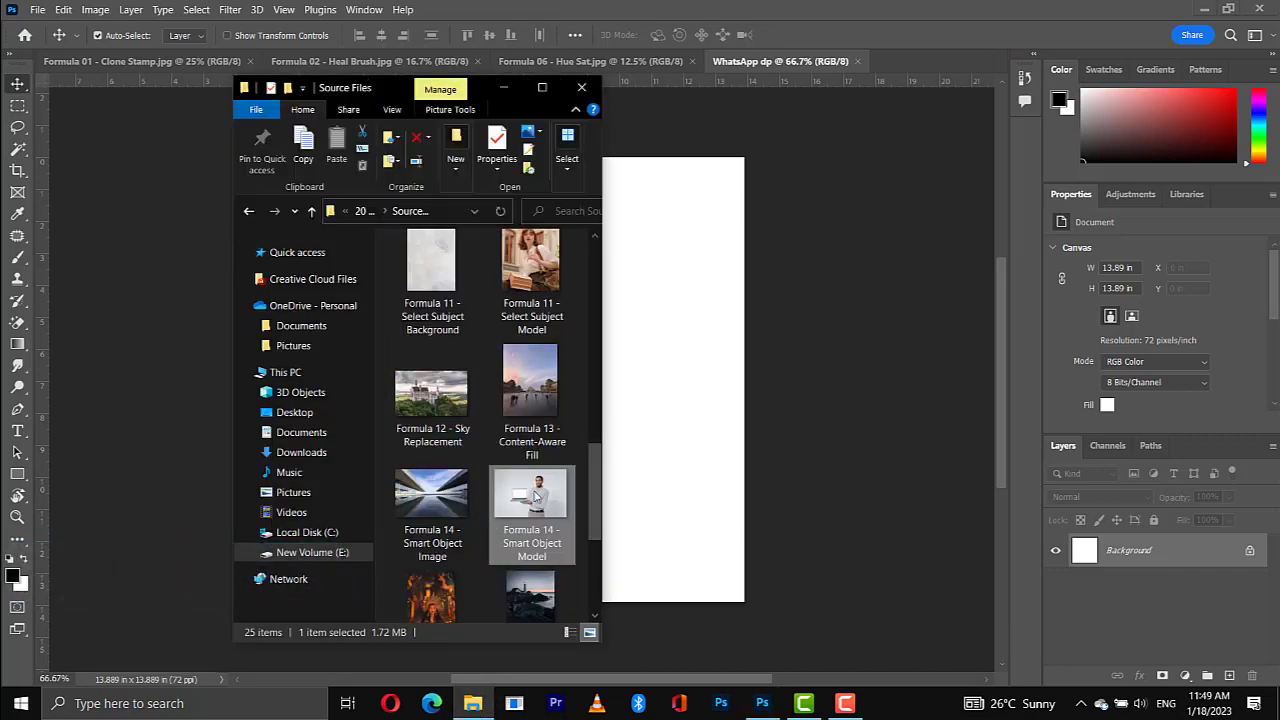
drag(530, 495, 659, 466)
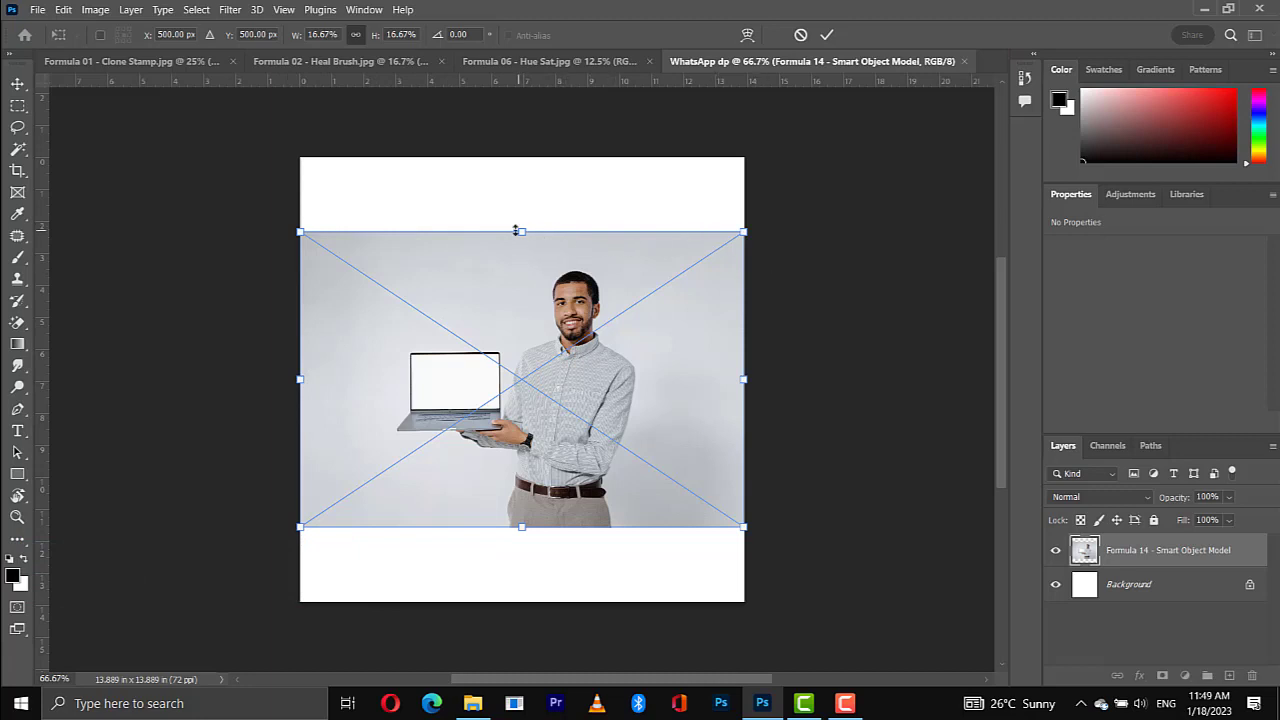
drag(520, 232, 517, 163)
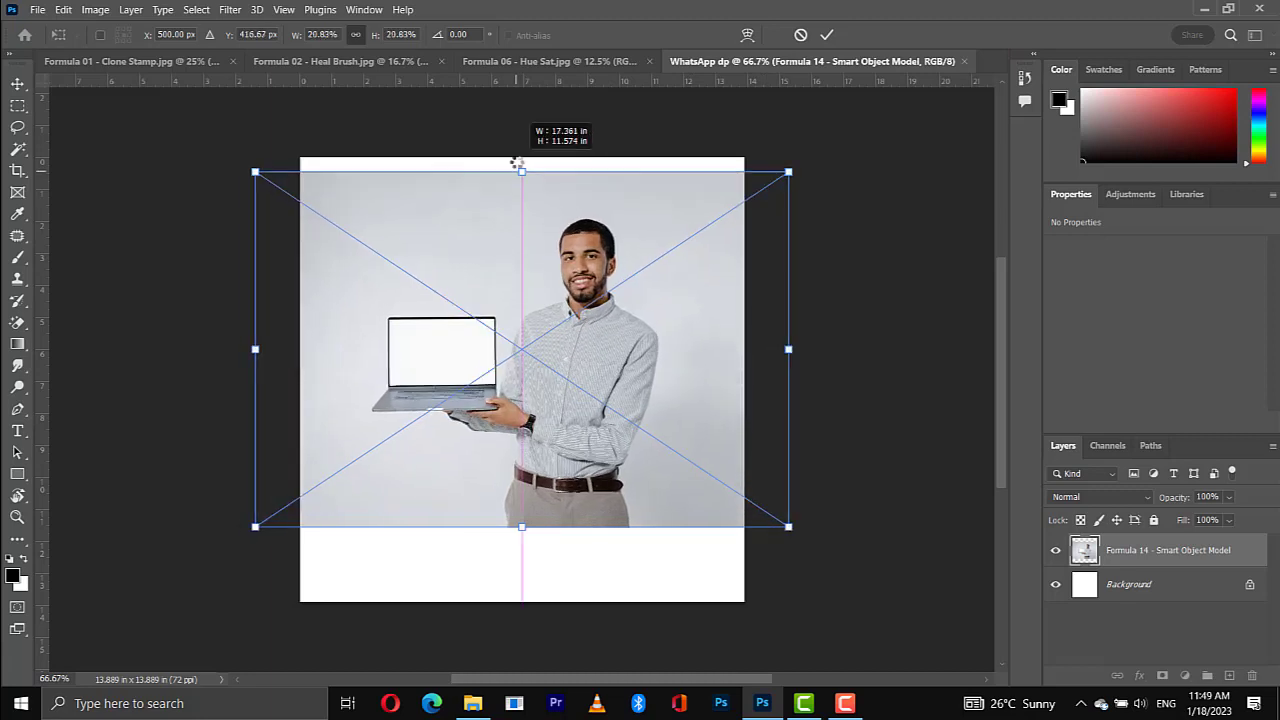
drag(521, 530, 521, 611)
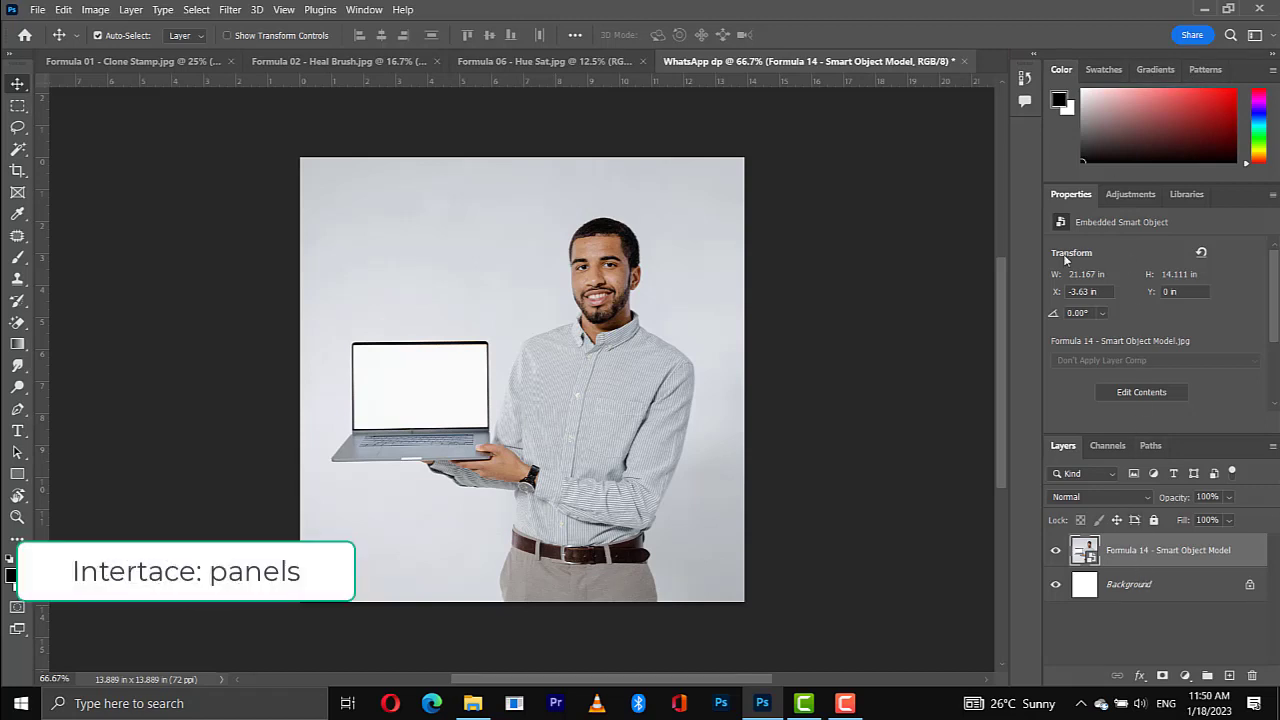
Step: Look through the color picker, swatches and gradient presets
click(1104, 70)
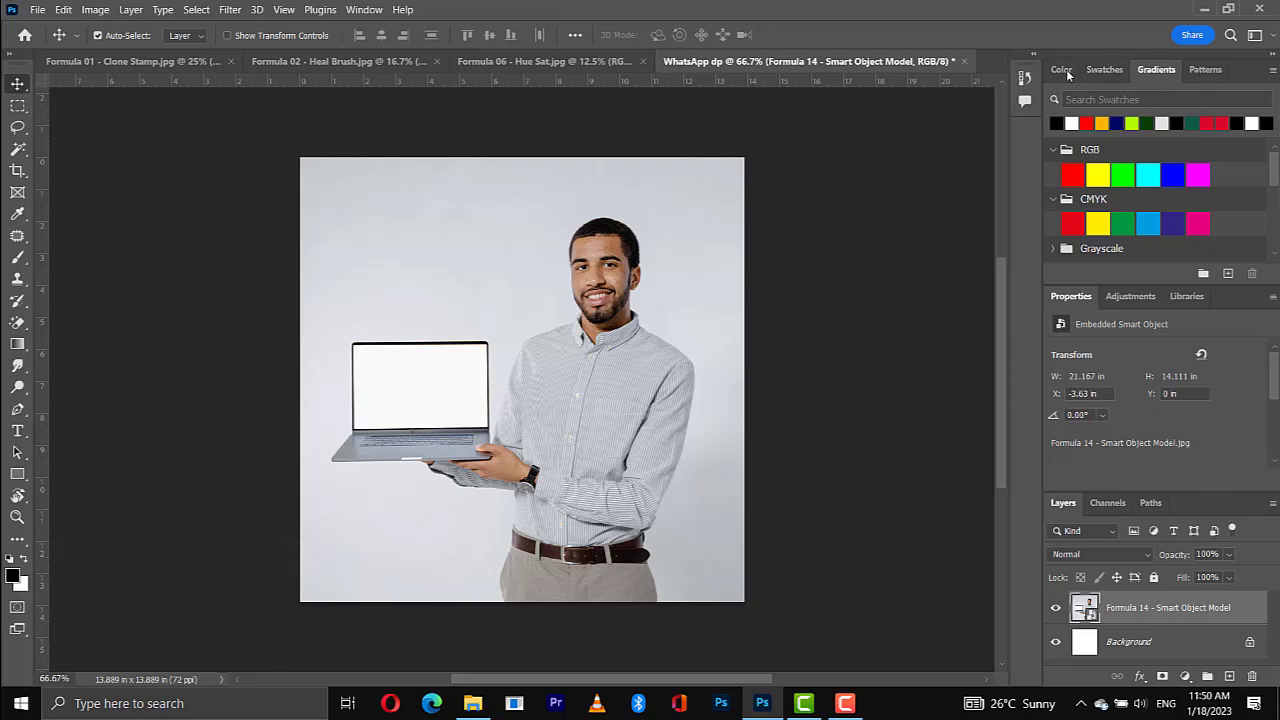
click(1056, 71)
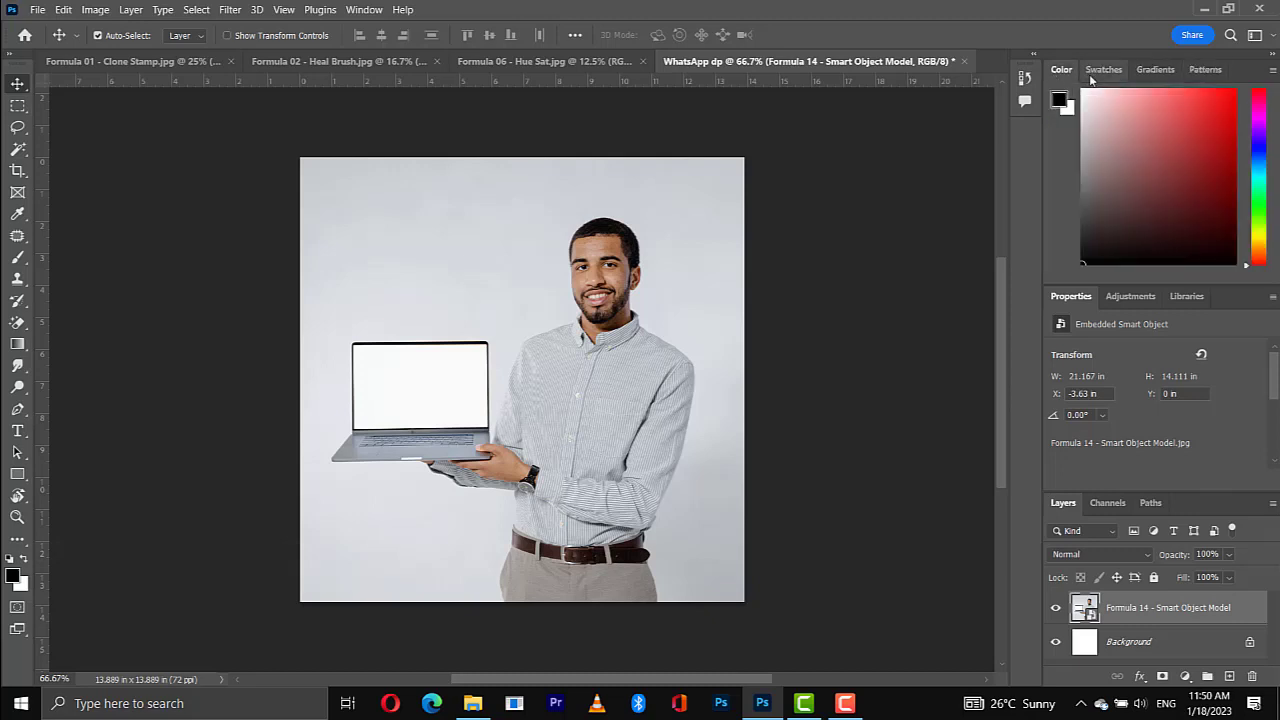
click(1090, 72)
click(1143, 72)
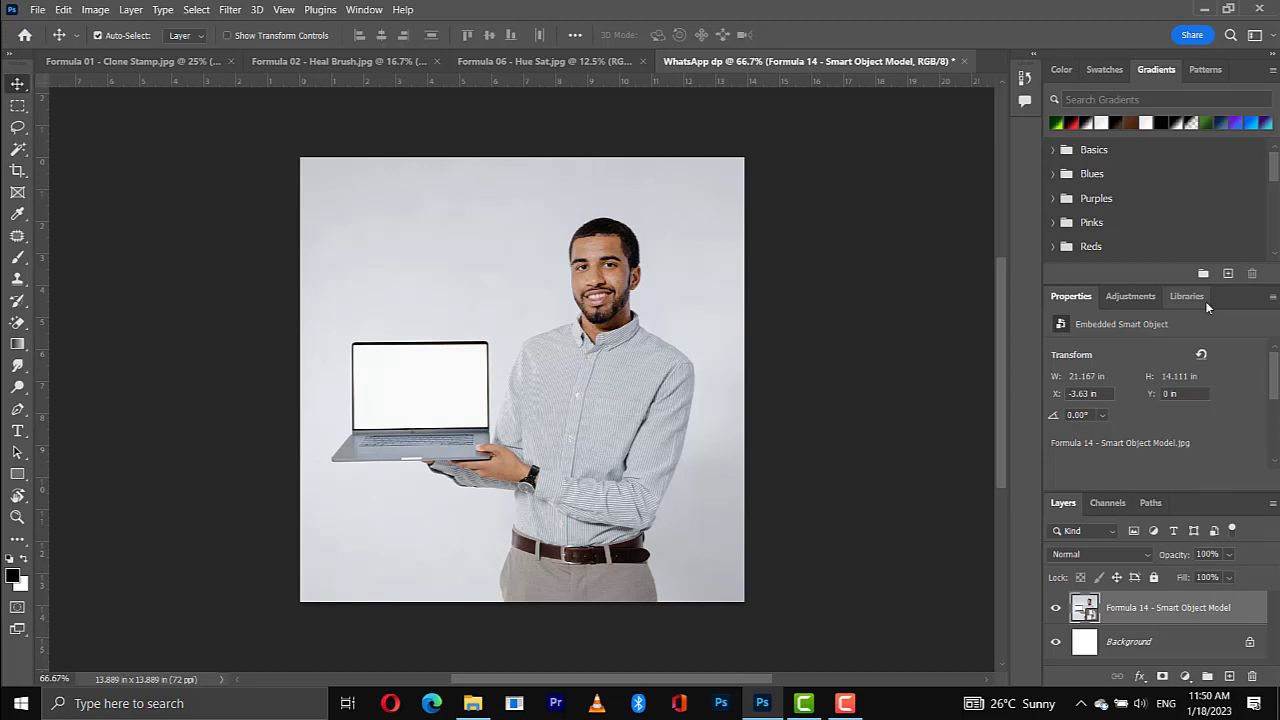
Step: Display the document's History and enlarge its list area
click(365, 12)
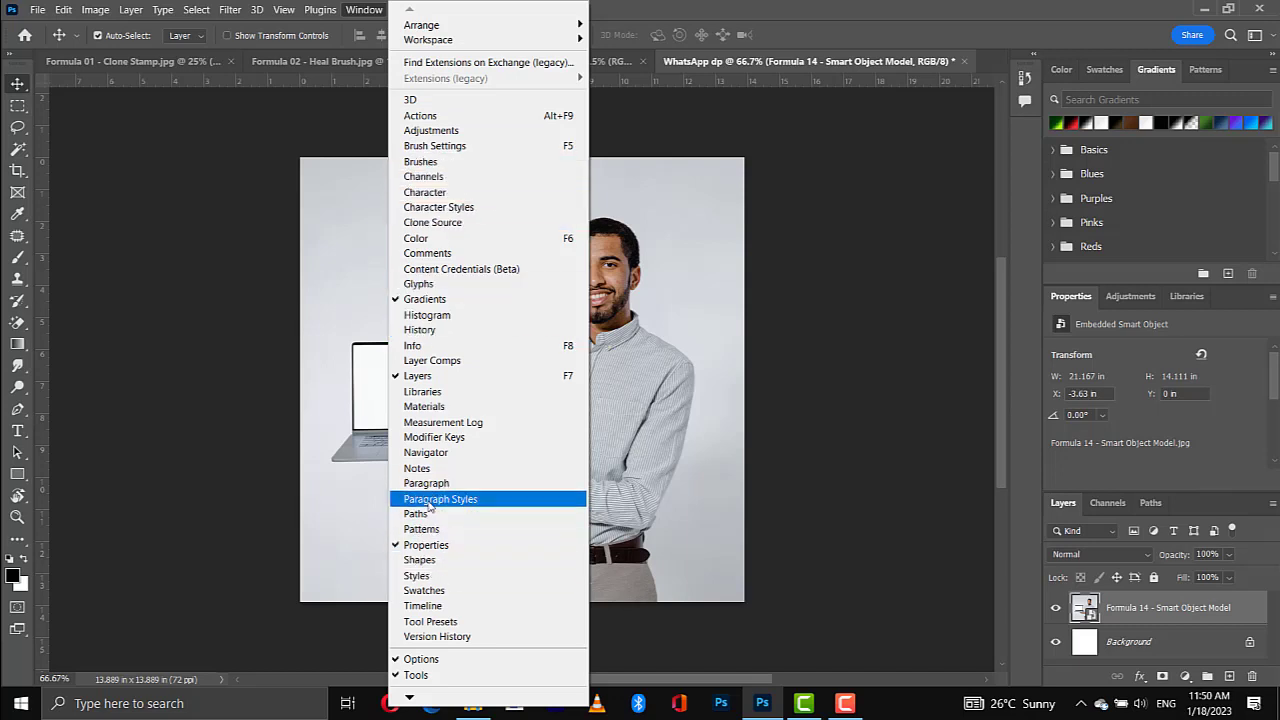
click(419, 330)
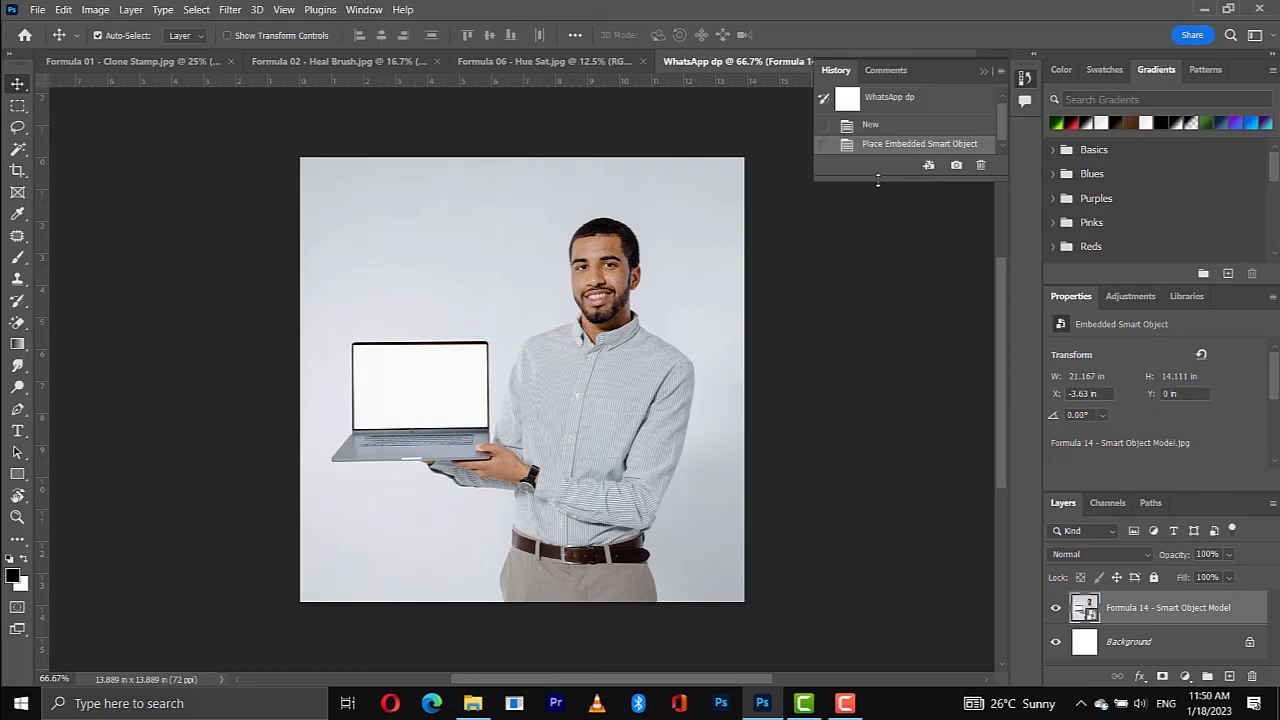
drag(878, 180, 878, 290)
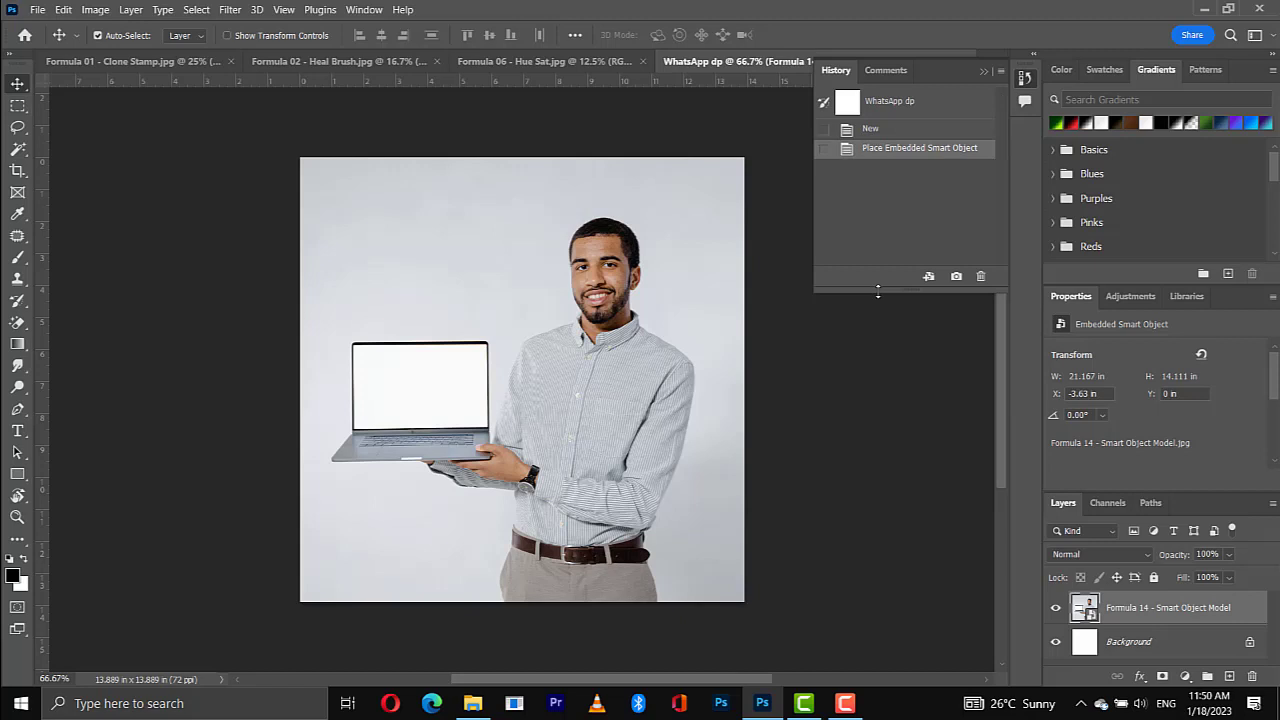
Step: Revert the document to the New history state, restore the Place Embedded Smart Object state and collapse the history
click(823, 131)
click(856, 138)
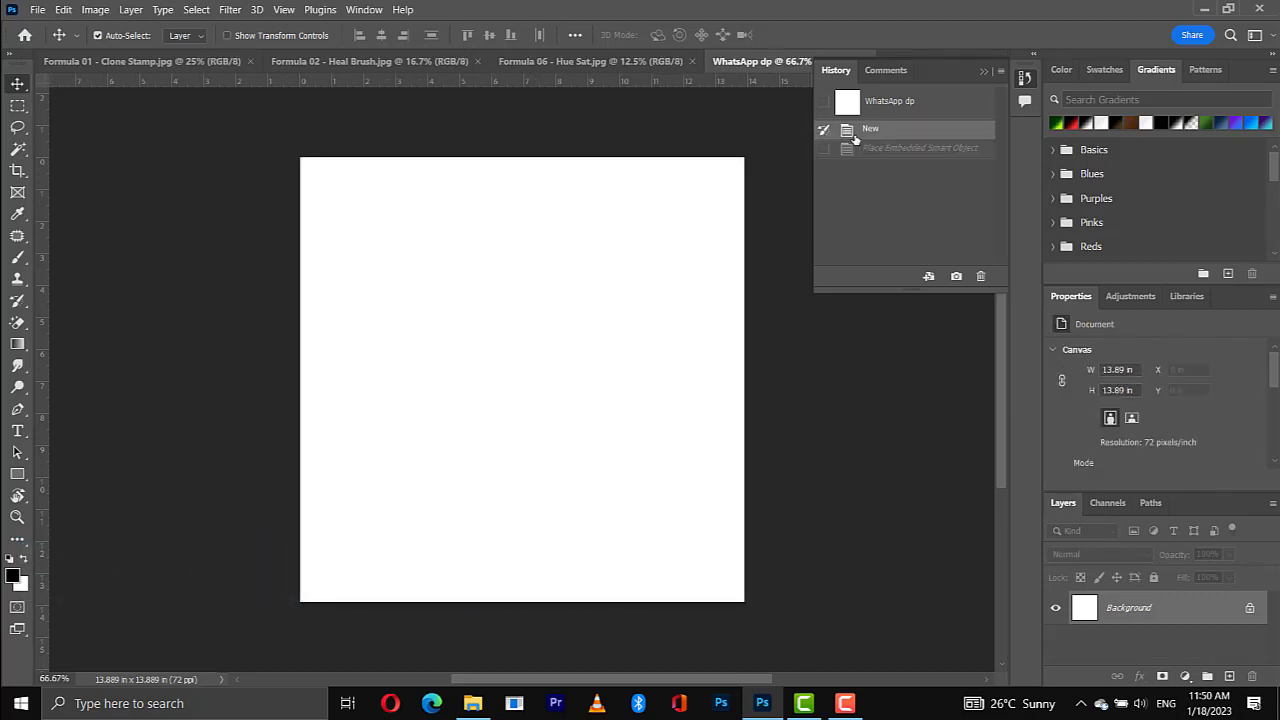
click(823, 149)
click(846, 149)
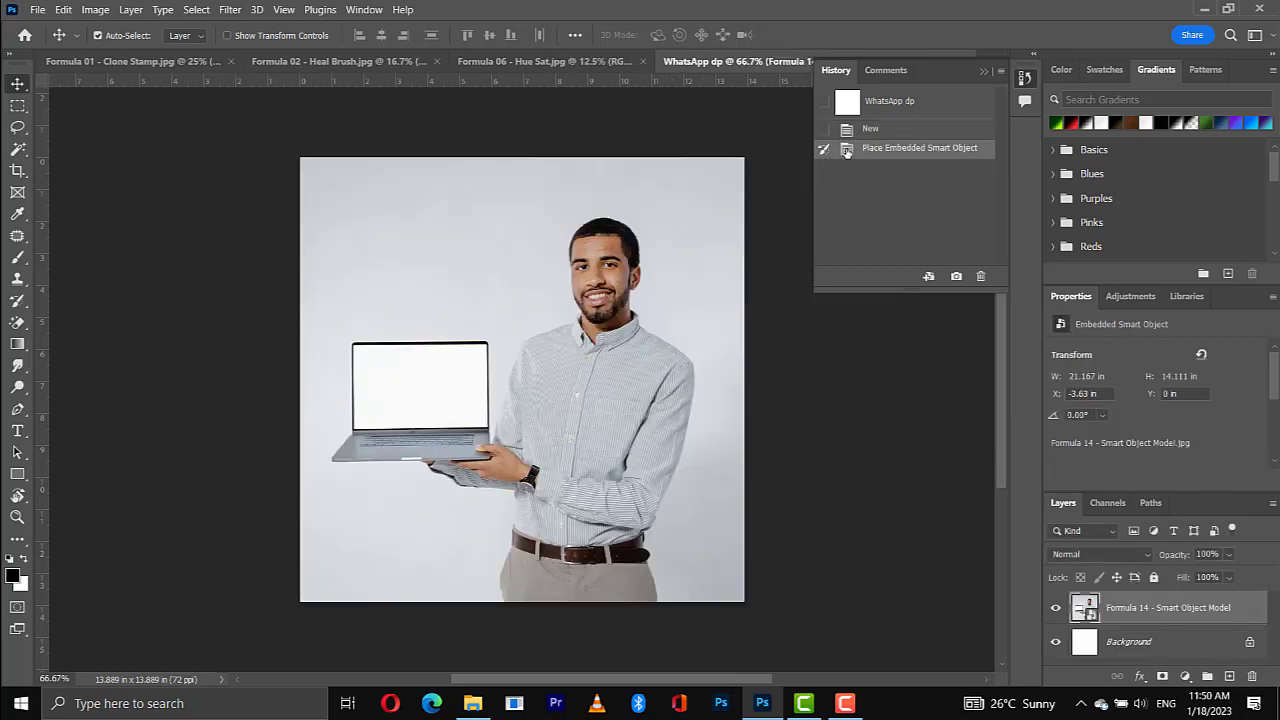
click(1020, 82)
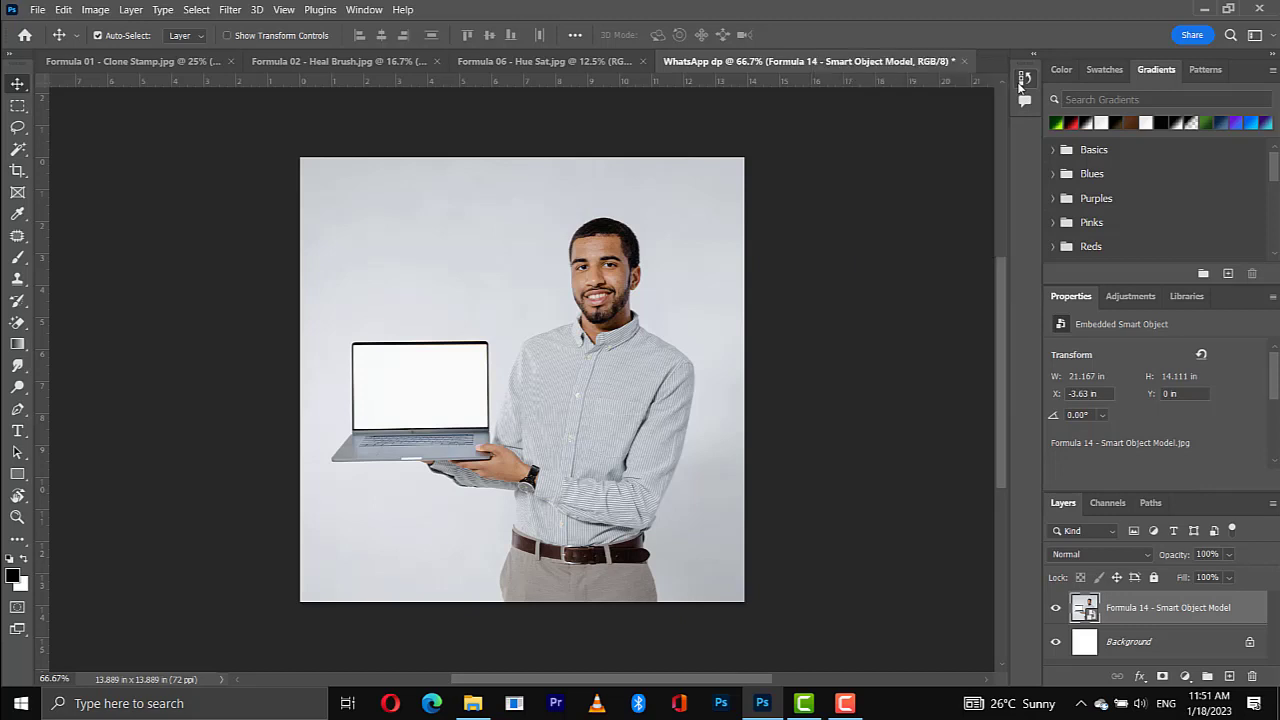
click(63, 9)
click(63, 9)
click(95, 9)
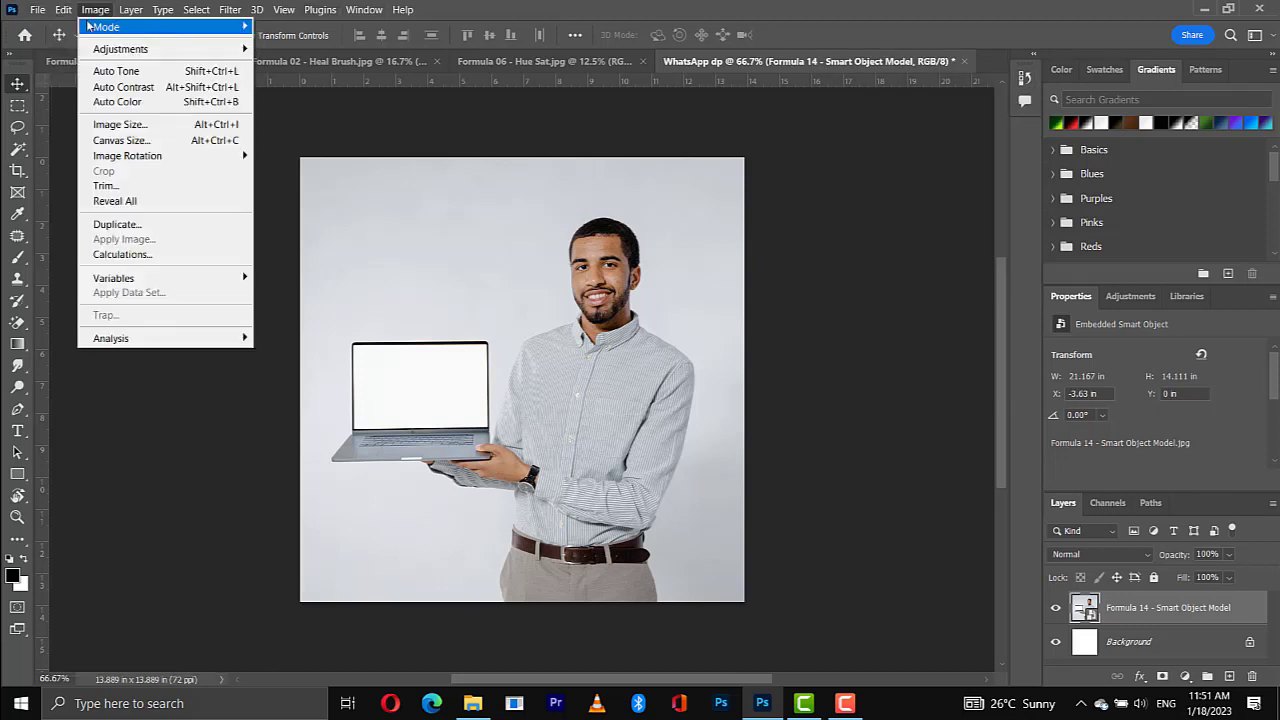
click(90, 9)
click(63, 9)
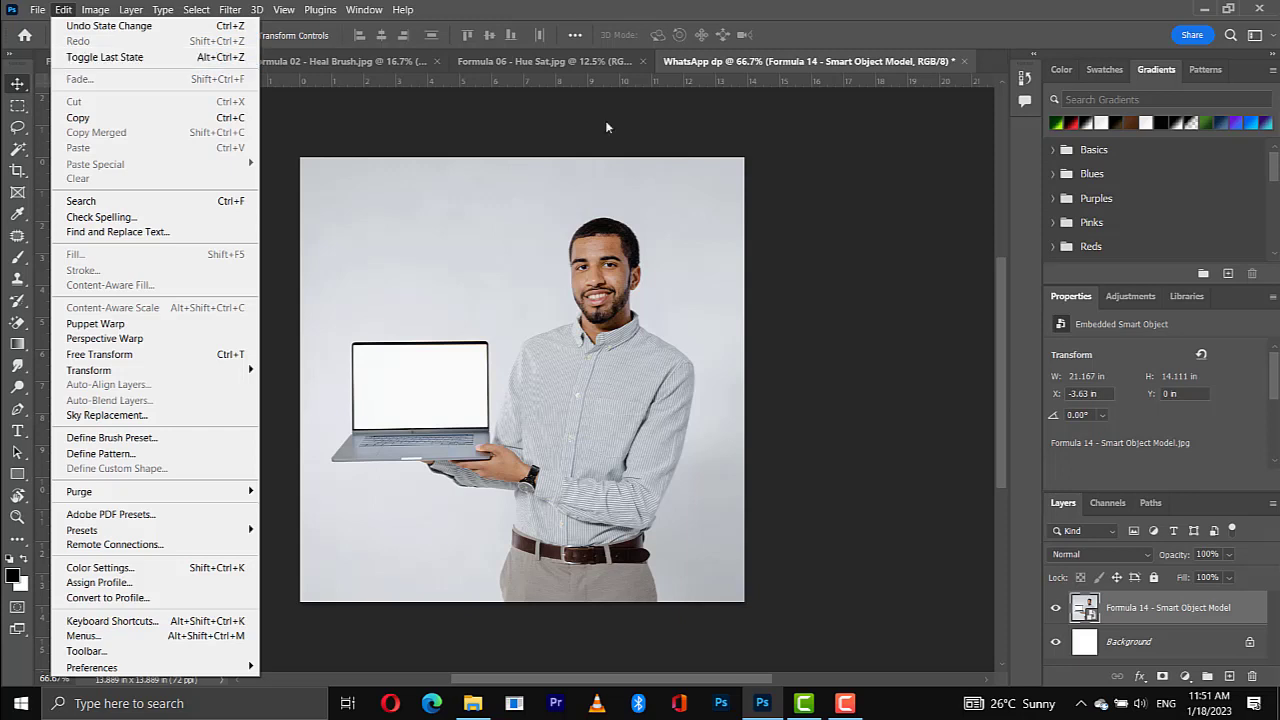
click(889, 325)
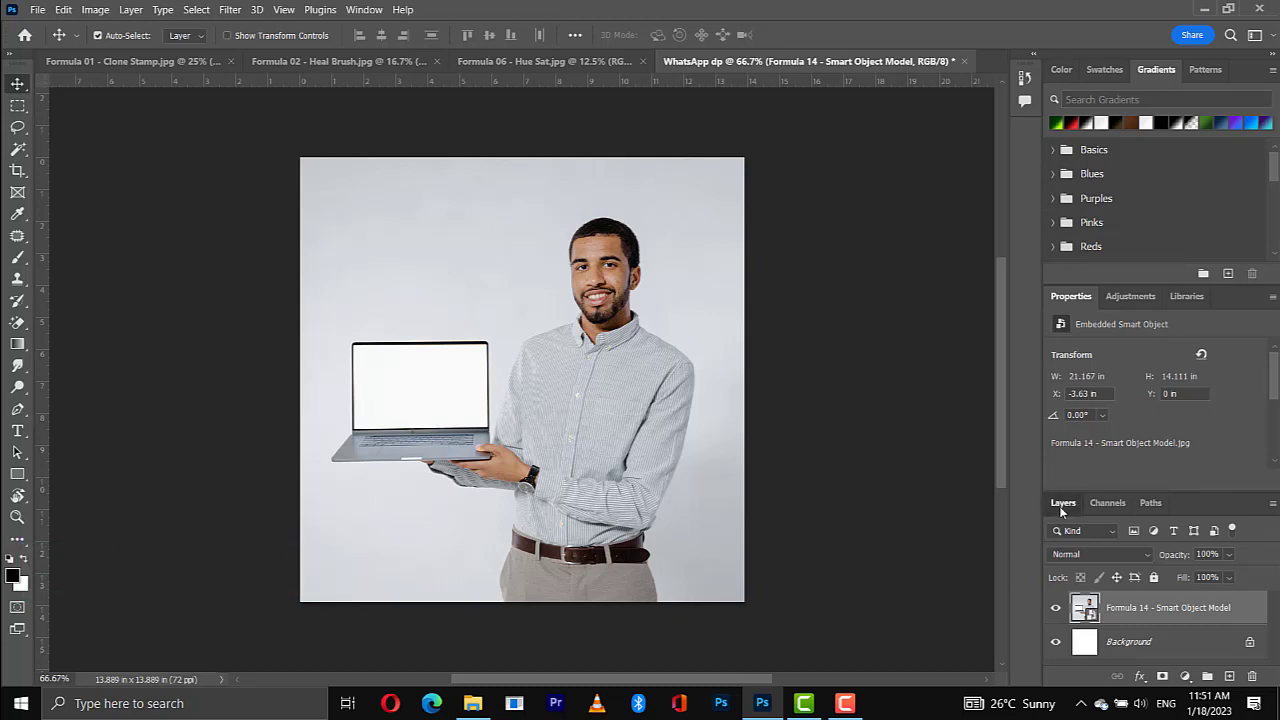
Step: Detach the layer list from its dock so it floats beside the canvas, and make it taller
drag(1062, 503, 824, 144)
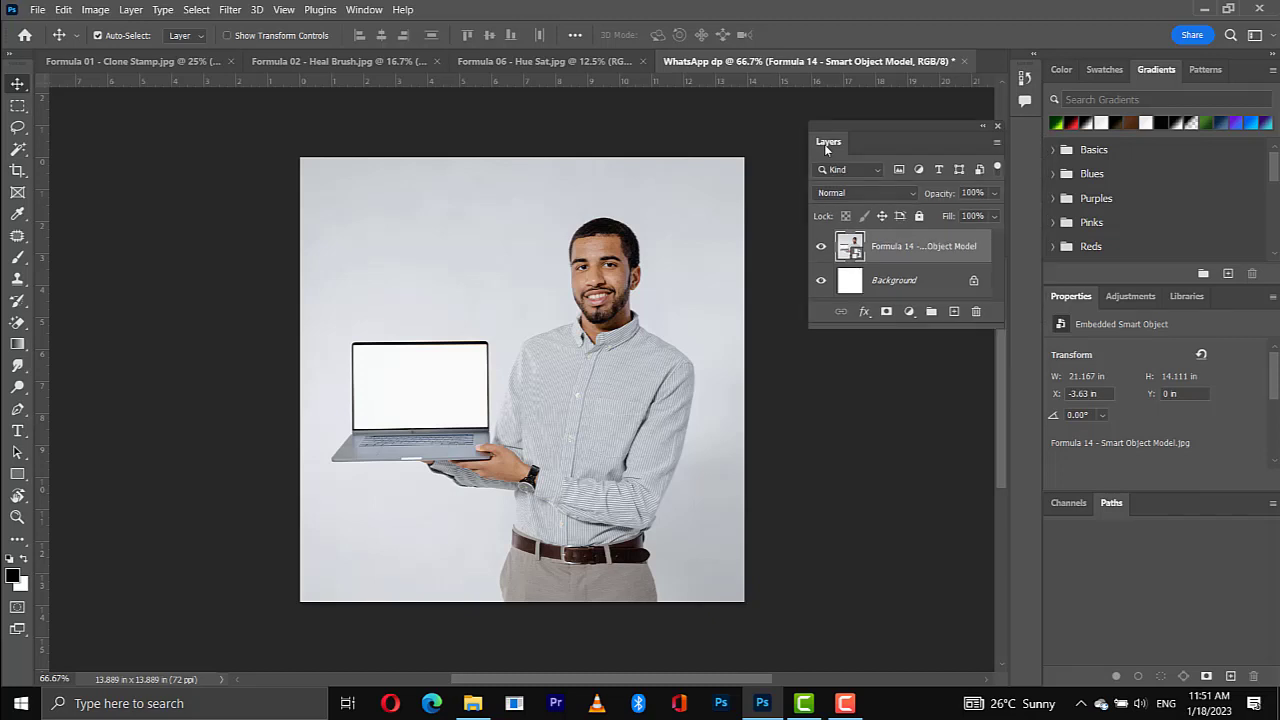
drag(911, 331, 908, 514)
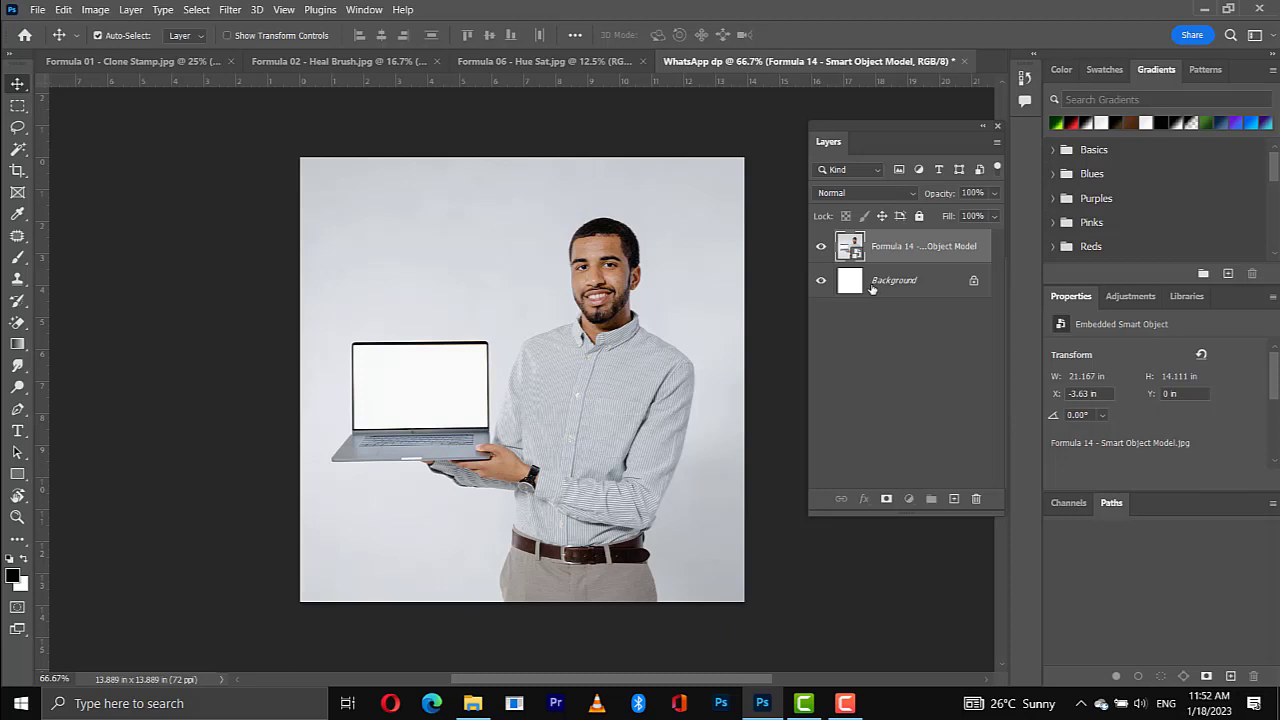
Step: Switch the active layer between Background and Formula 14 - Smart Object Model, ending on the image layer
key(alt+[)
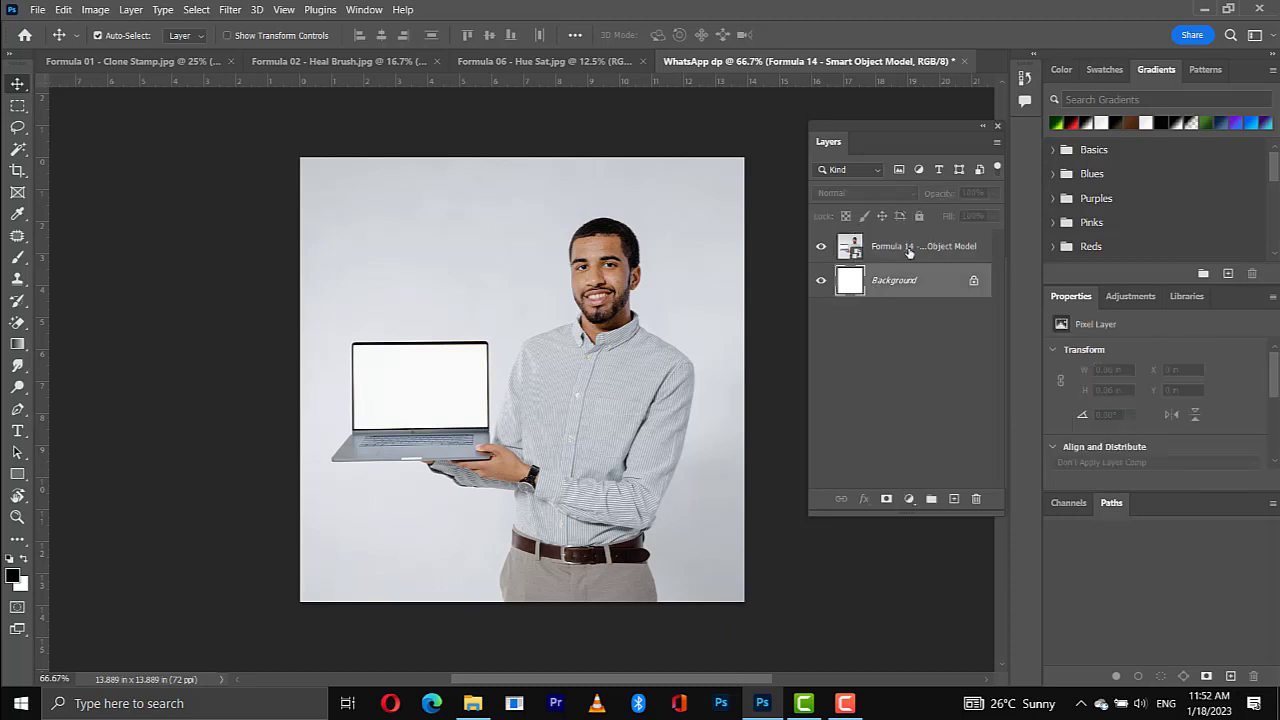
click(909, 252)
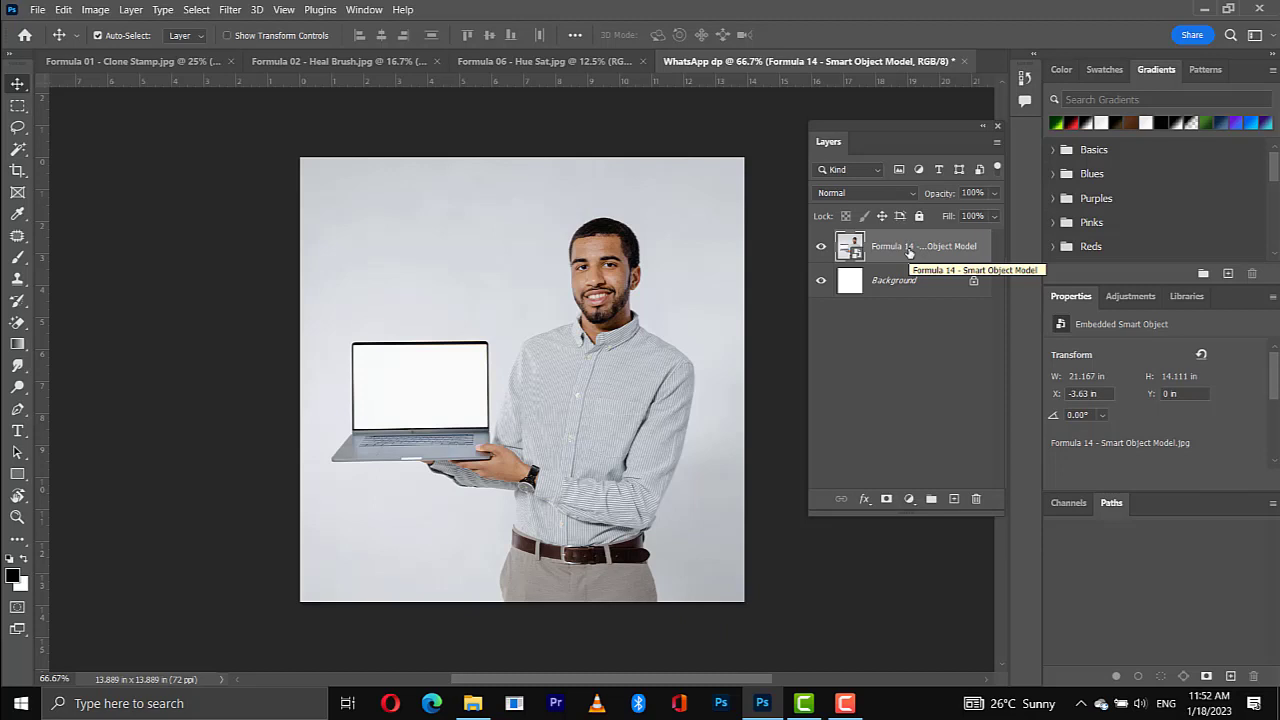
click(895, 281)
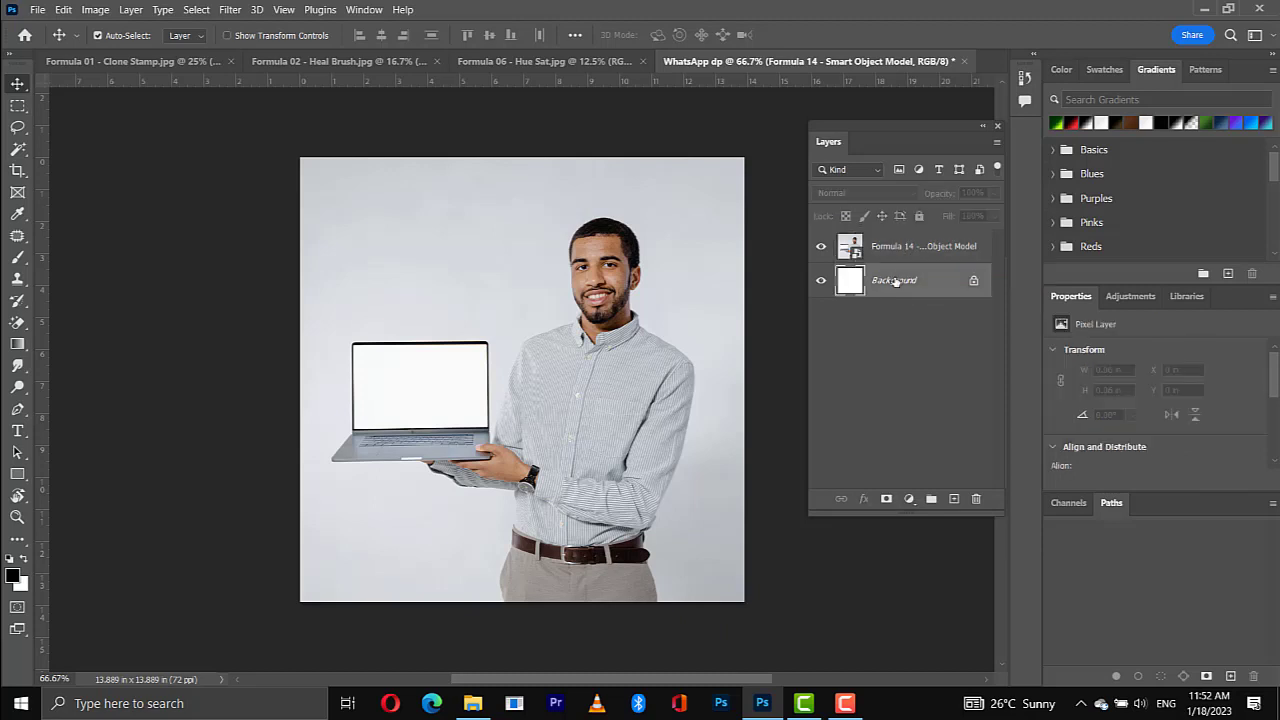
click(853, 251)
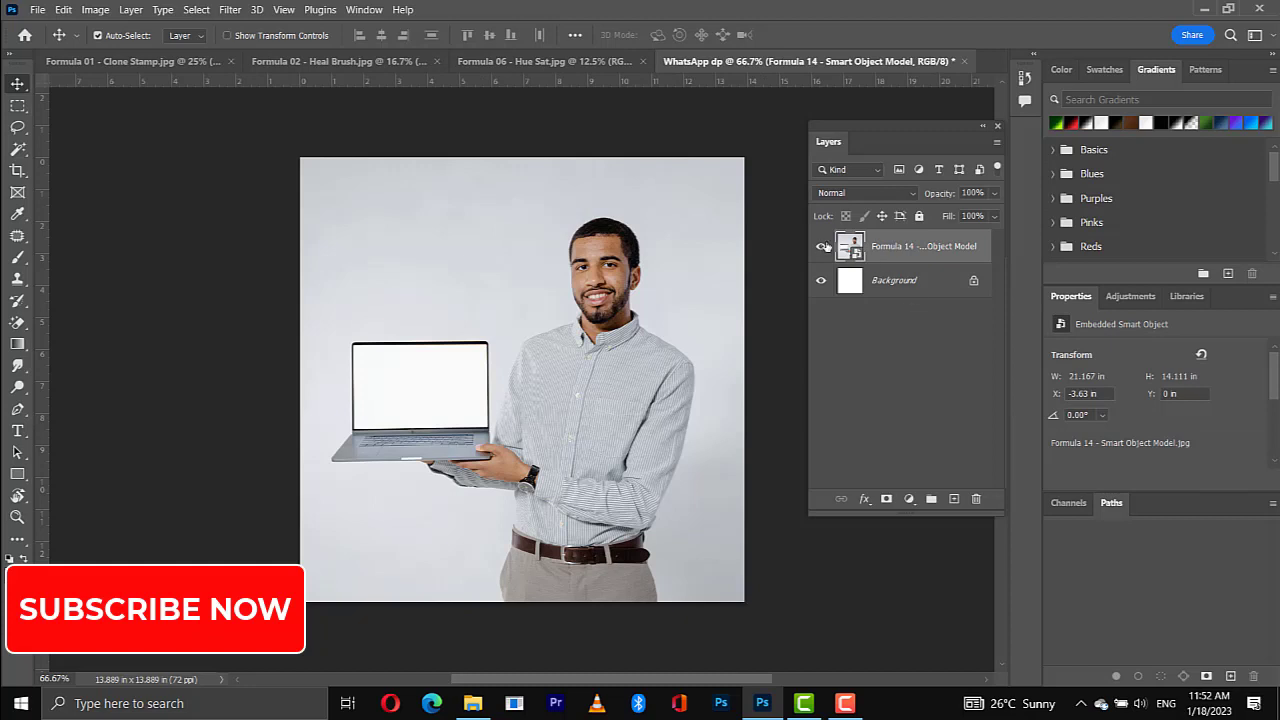
Step: Hide the image and Background layers, show both again and reselect the Formula 14 - Smart Object Model layer
click(823, 248)
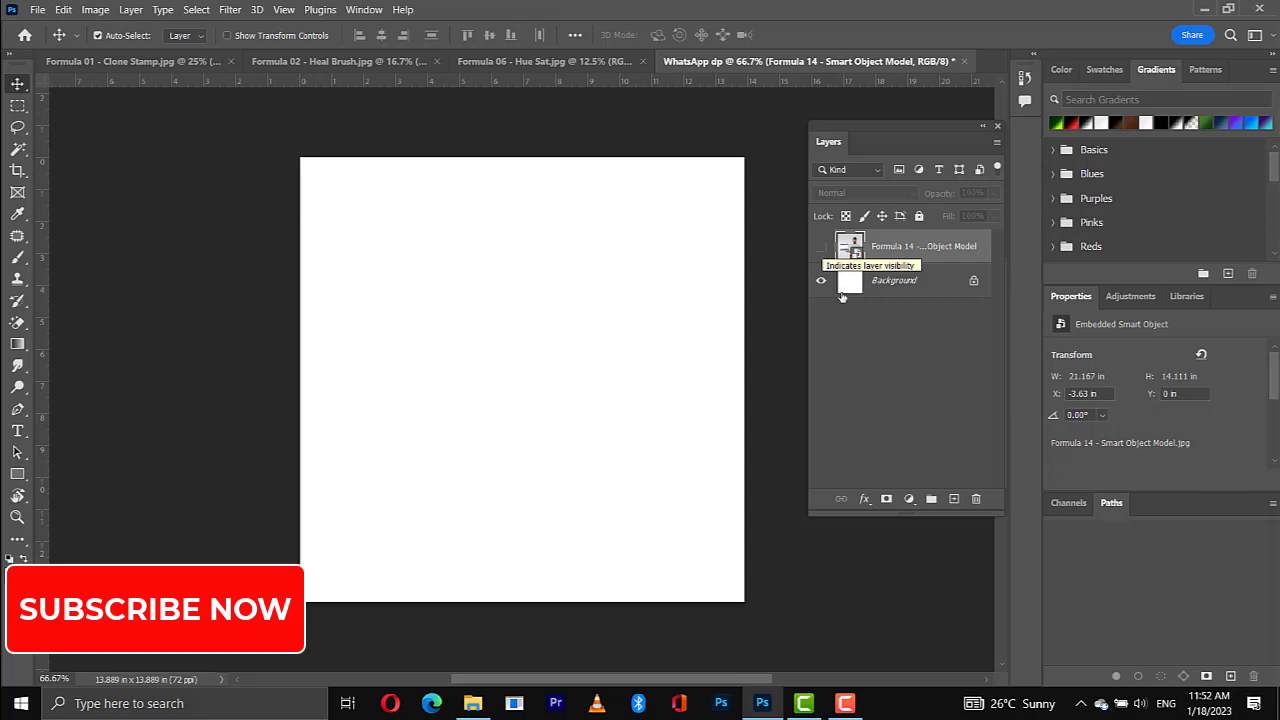
click(822, 285)
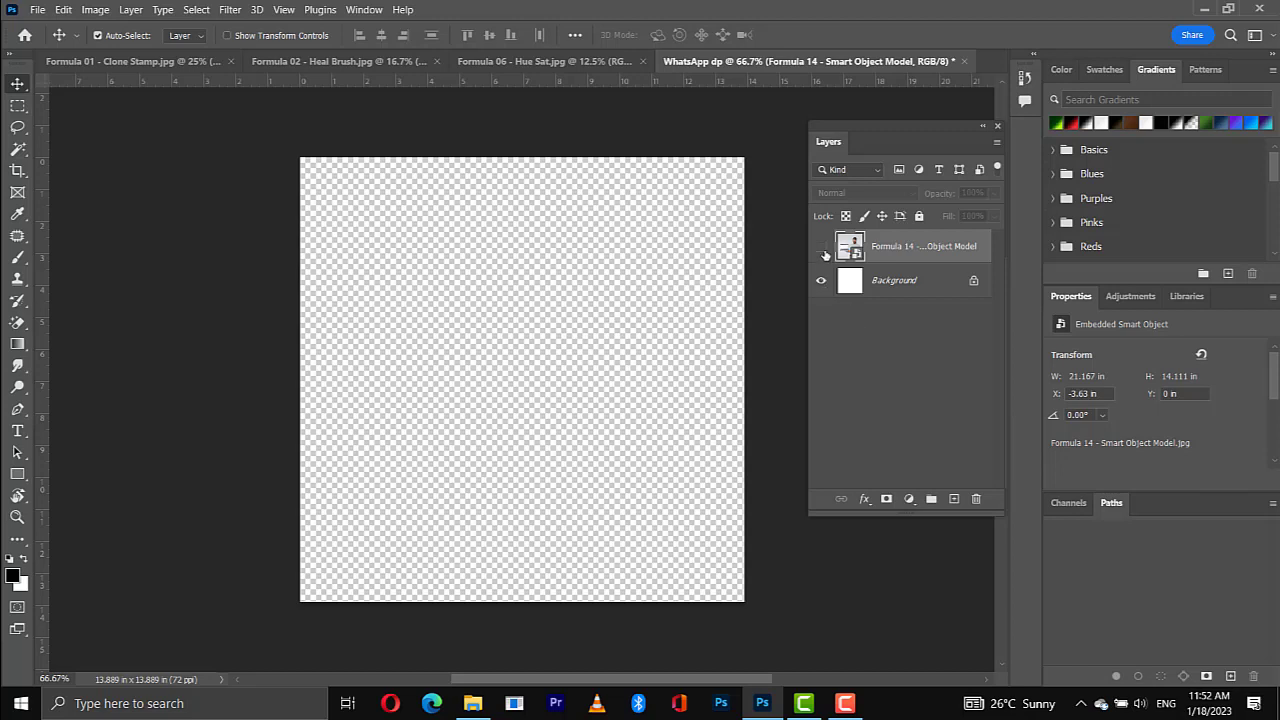
click(821, 283)
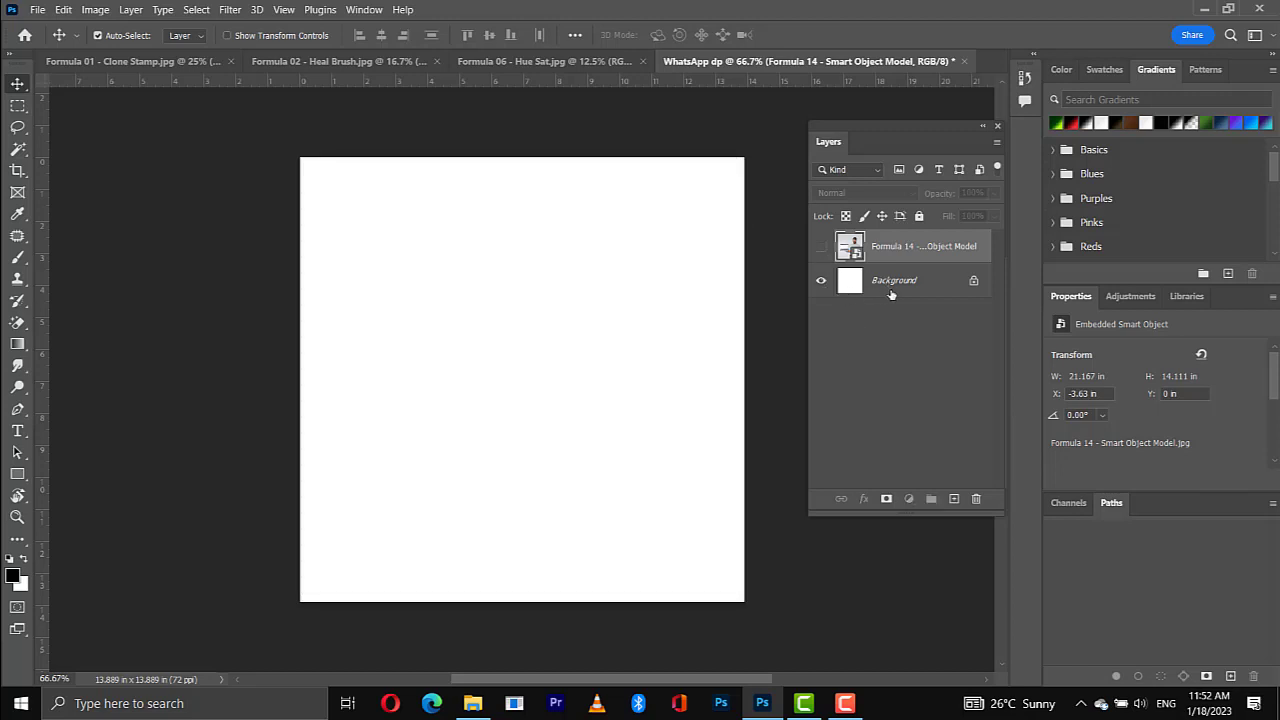
click(891, 288)
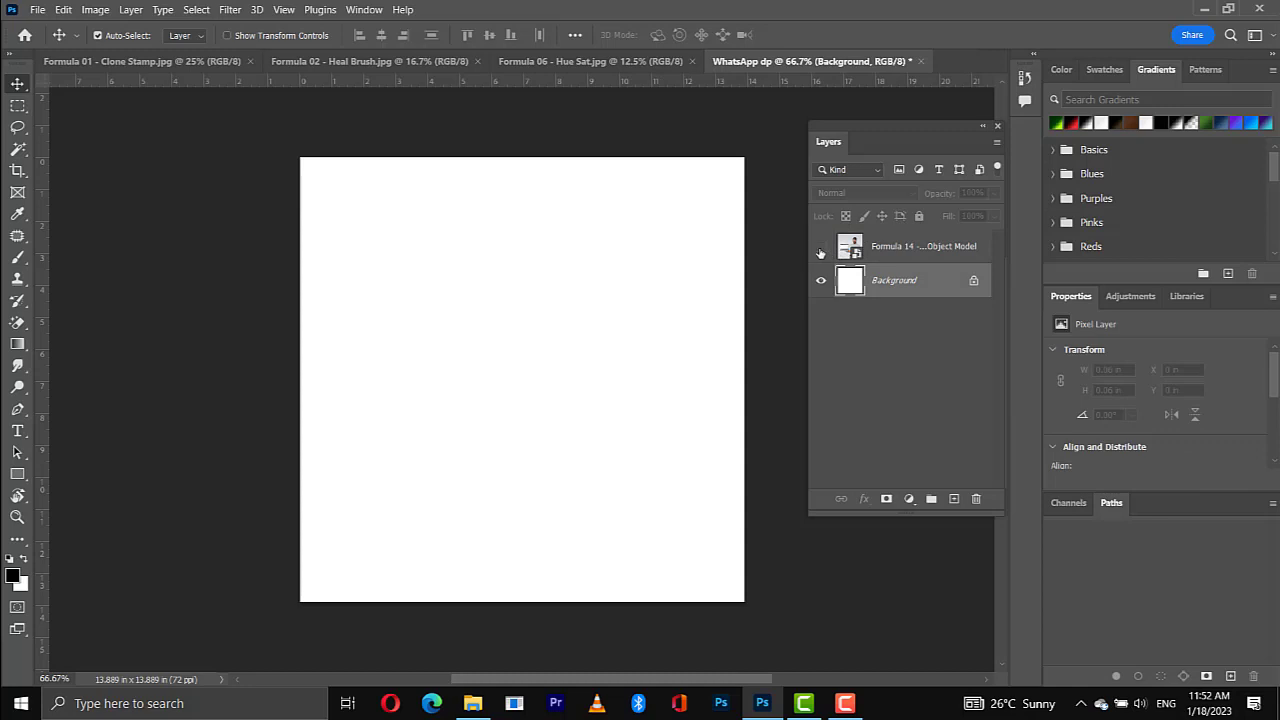
click(821, 248)
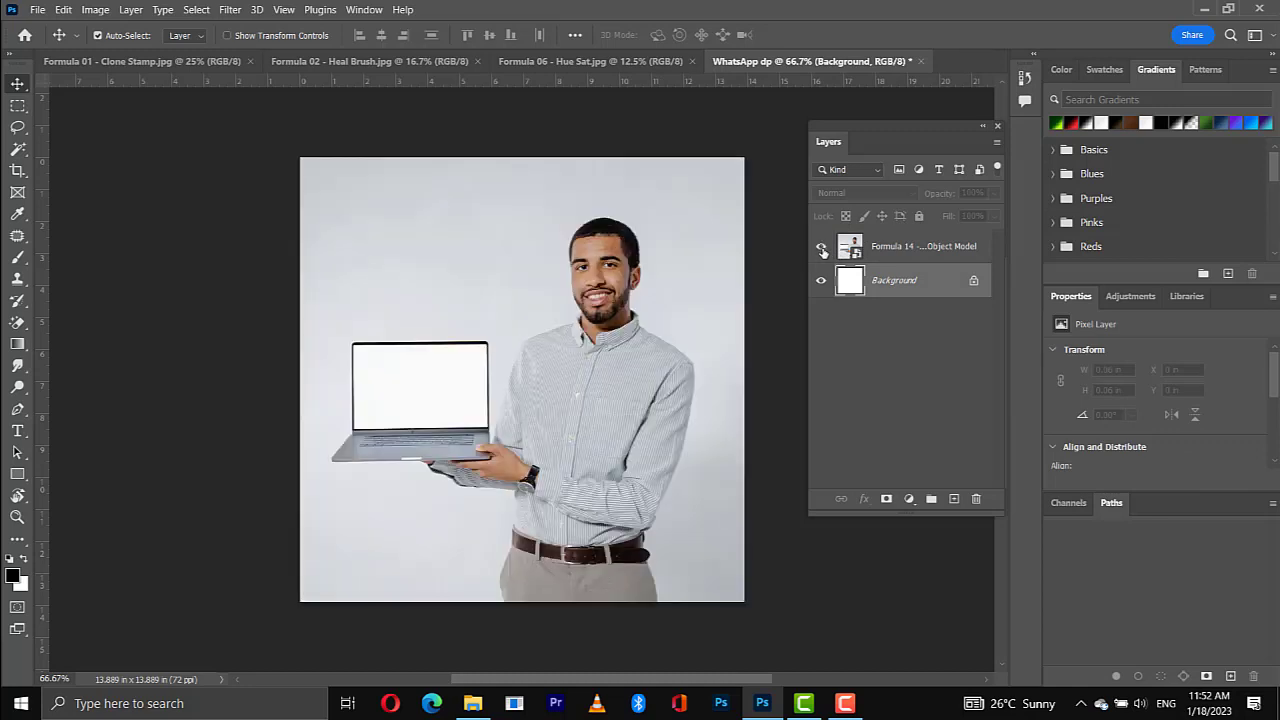
click(893, 245)
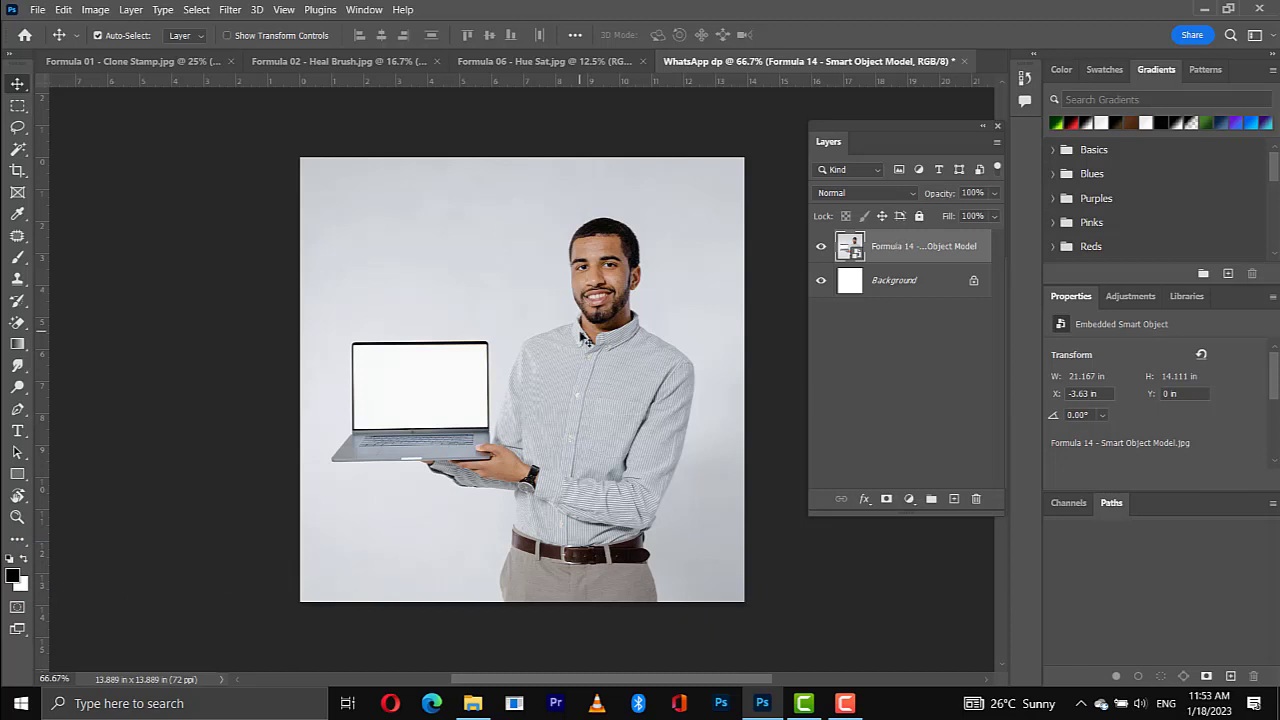
Step: Move the photo layer to about X -4.65 in, Y -0.22 in, and draw a rectangular marquee selection around the laptop
drag(588, 340, 551, 322)
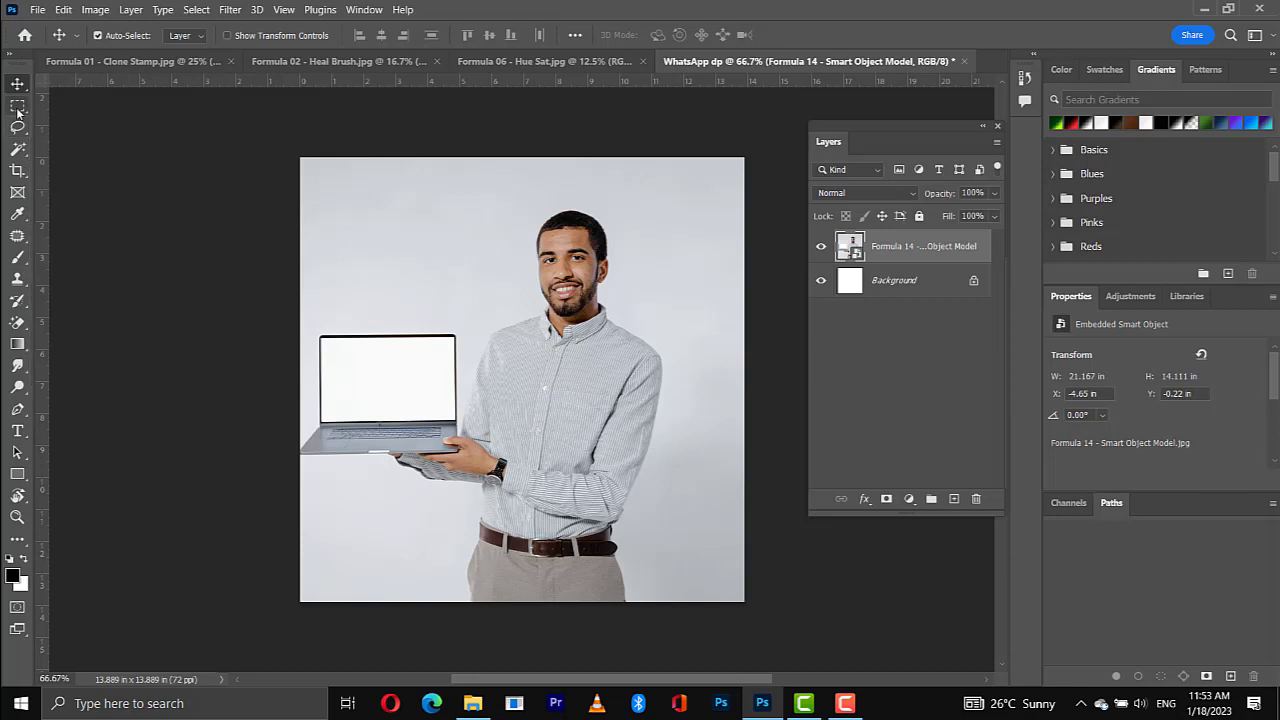
click(17, 106)
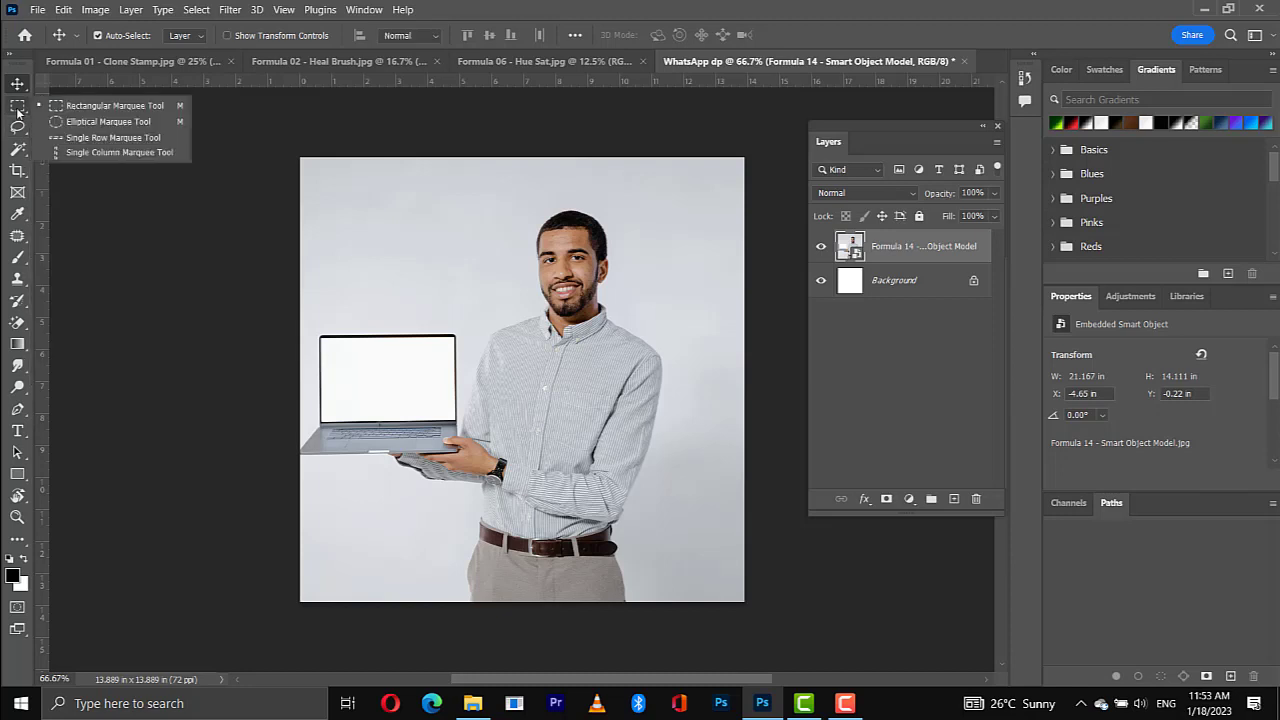
click(80, 108)
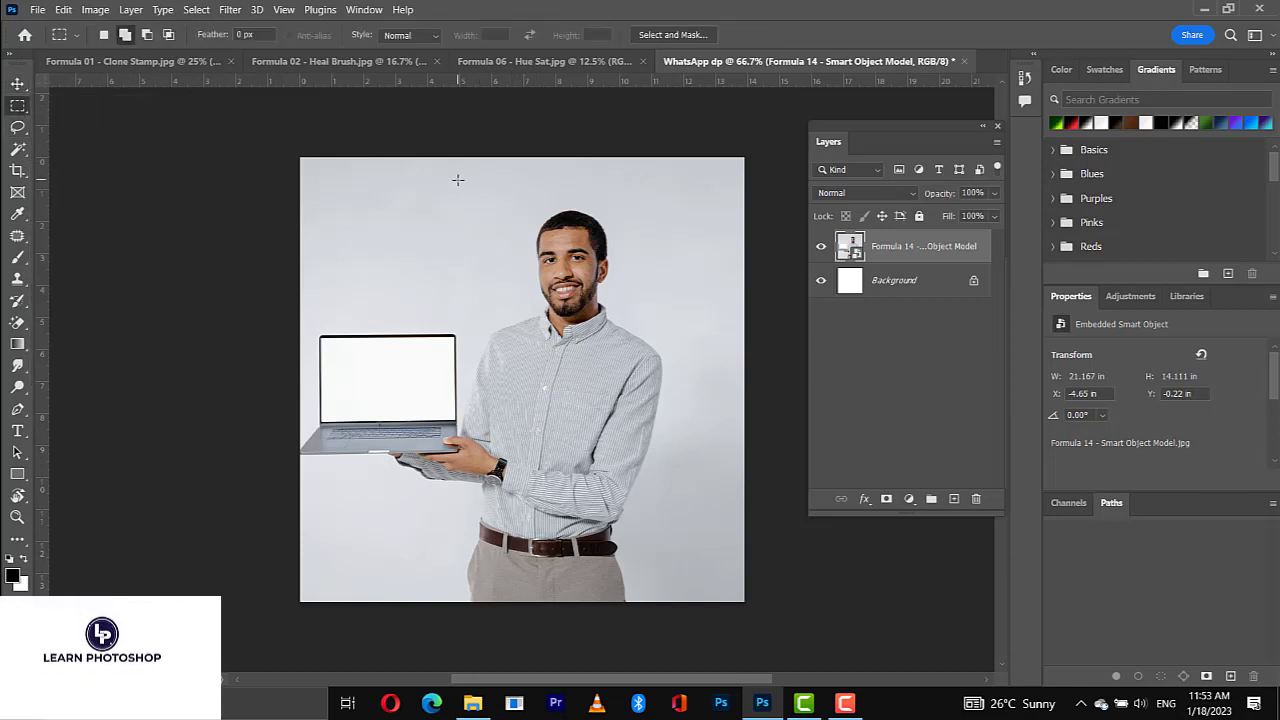
drag(311, 298, 479, 484)
key(ctrl+d)
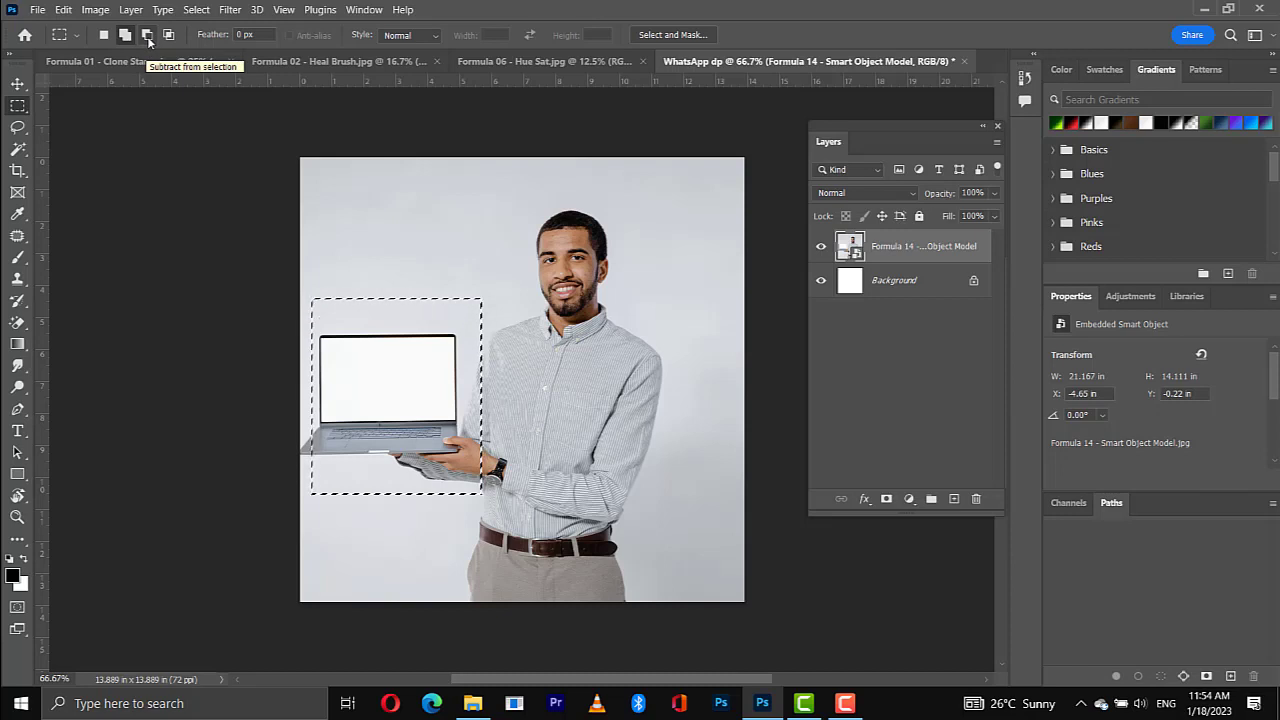
Step: Subtract the strip above the laptop from the selection and add the strip along the photo's left edge so the whole laptop is covered
click(147, 36)
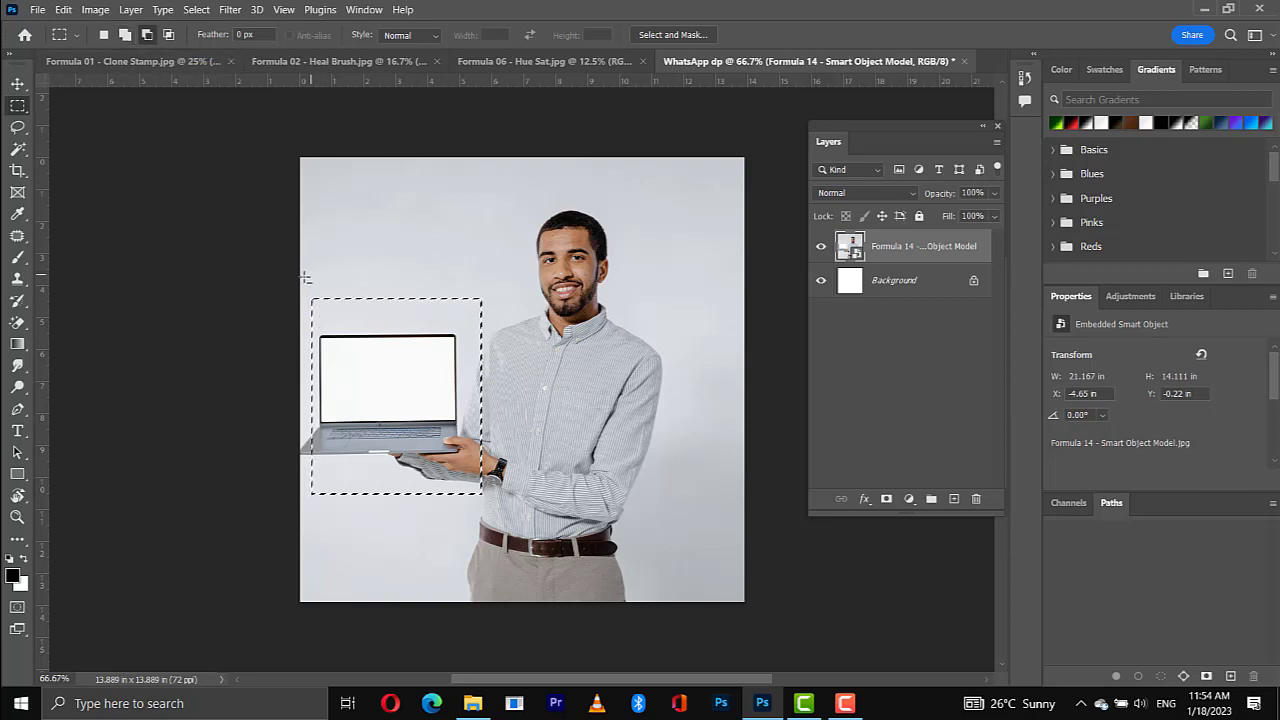
drag(306, 274, 490, 331)
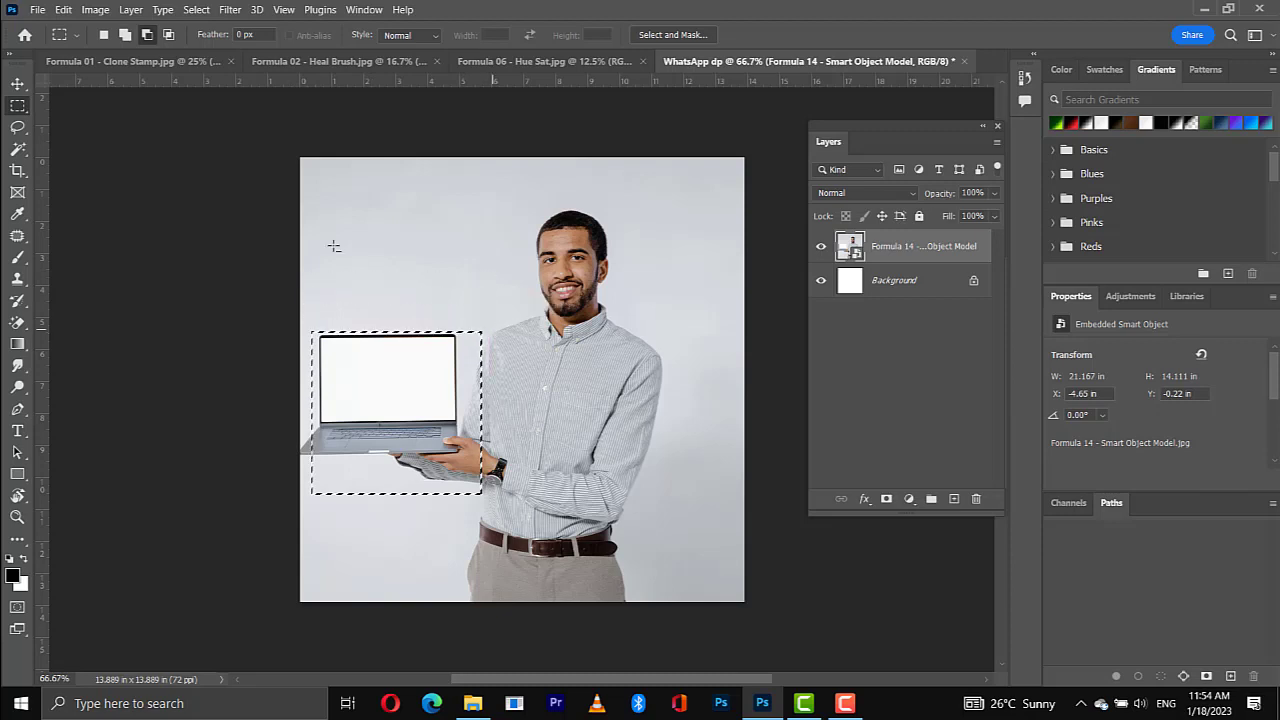
click(125, 35)
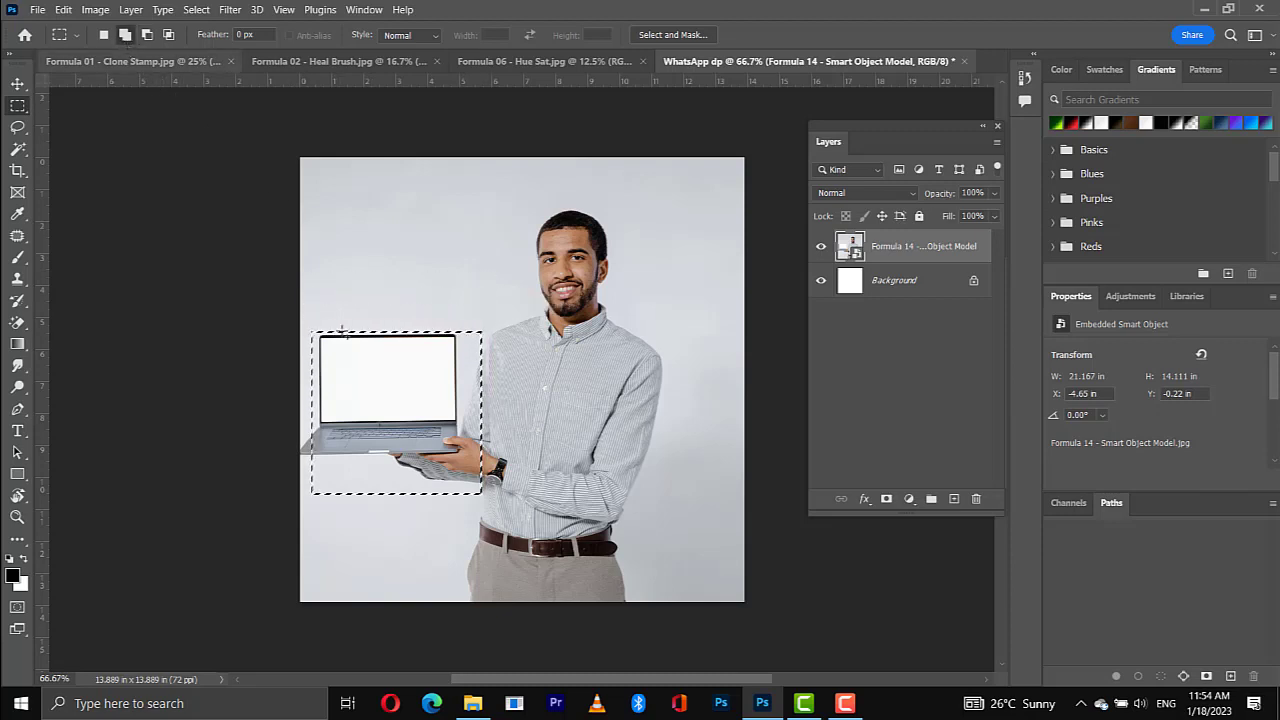
drag(302, 519, 314, 491)
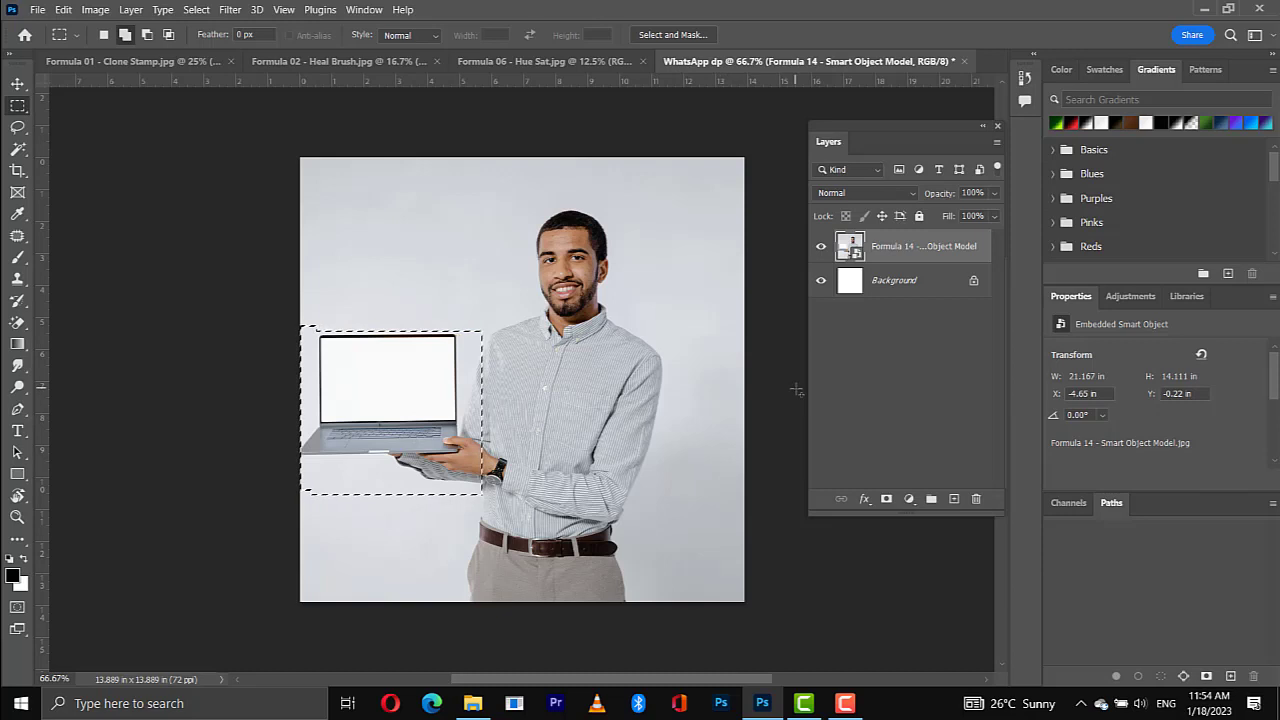
Step: Paste a copy of the selected laptop area as a new layer, inspect it with the photo layer hidden, and delete it
key(ctrl+c)
key(v)
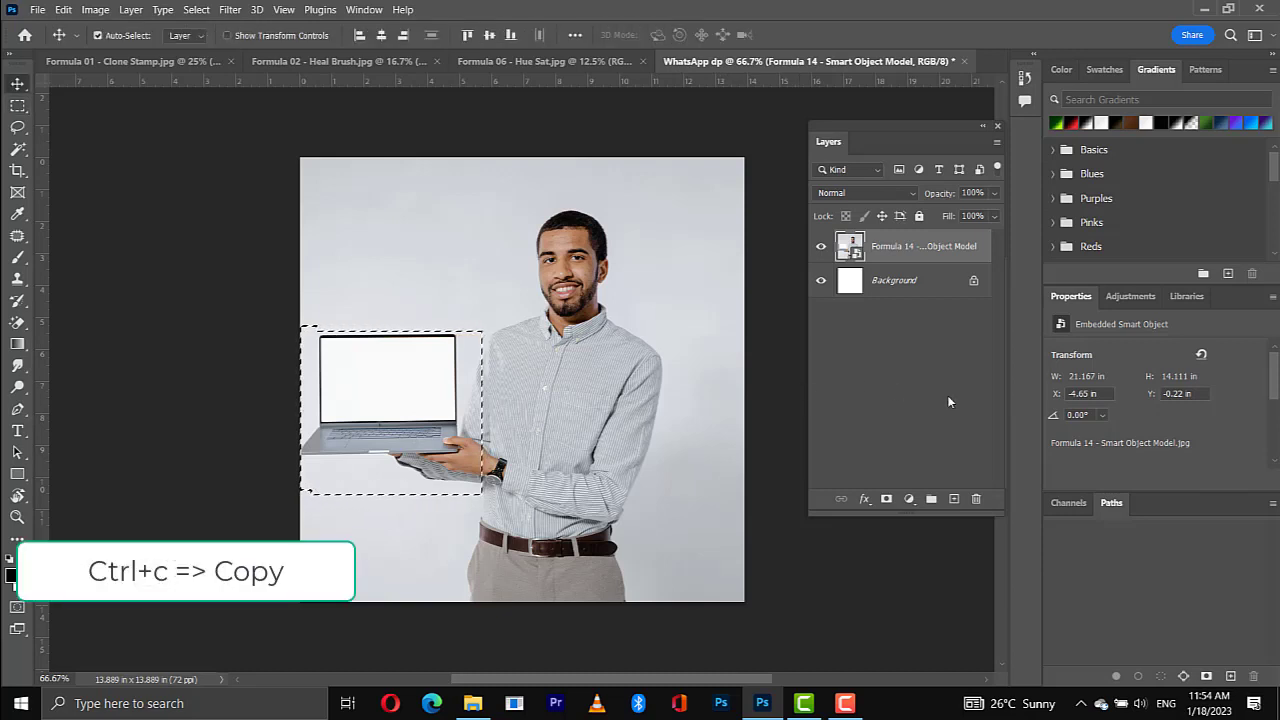
key(ctrl+v)
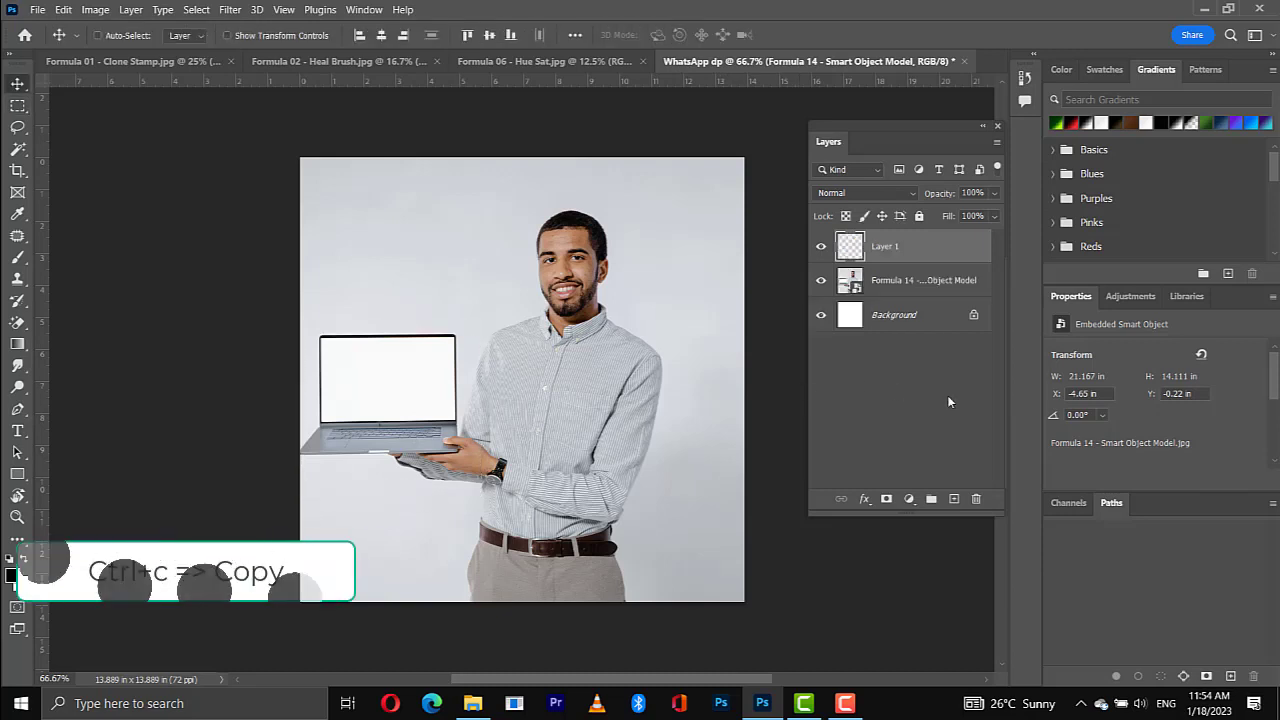
click(821, 282)
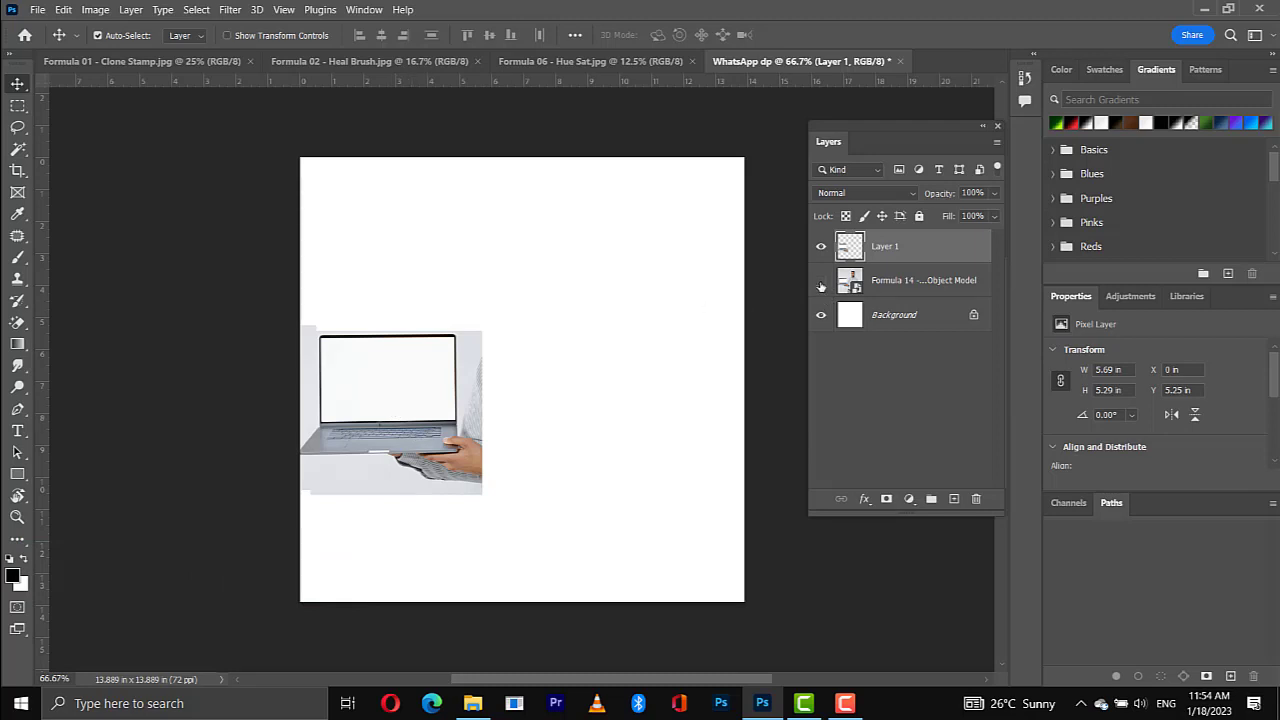
click(821, 282)
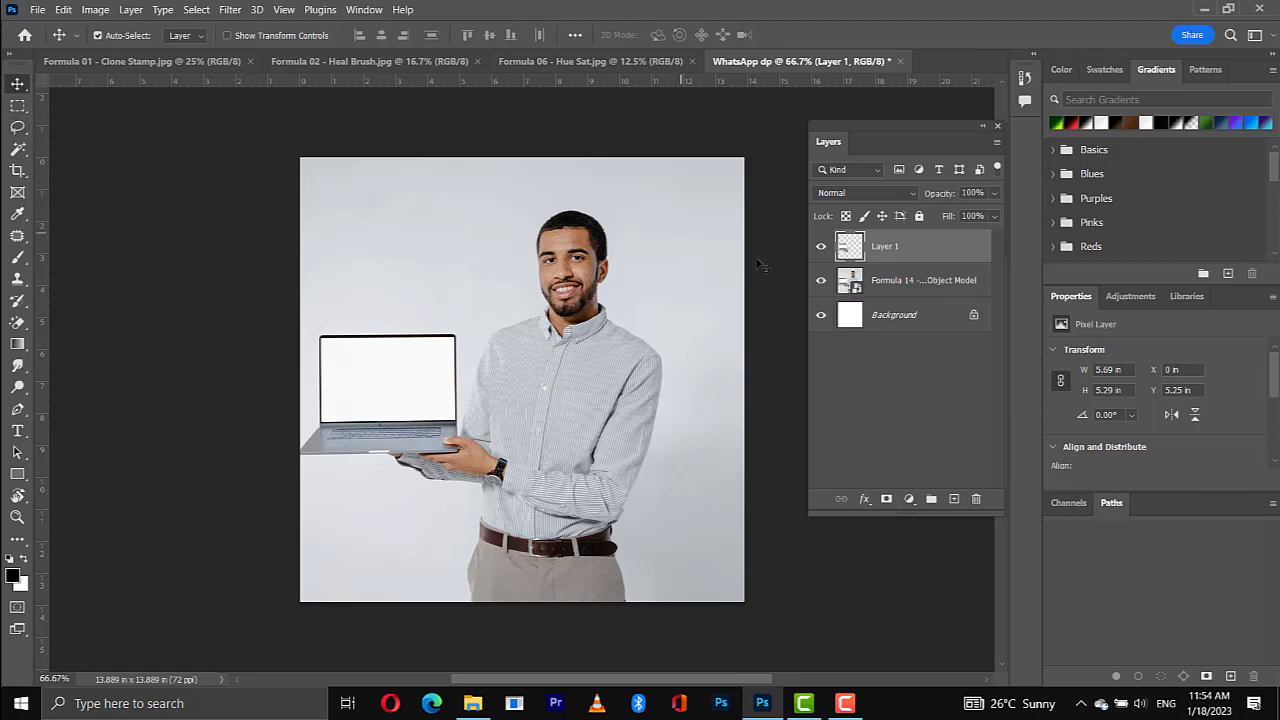
key(Delete)
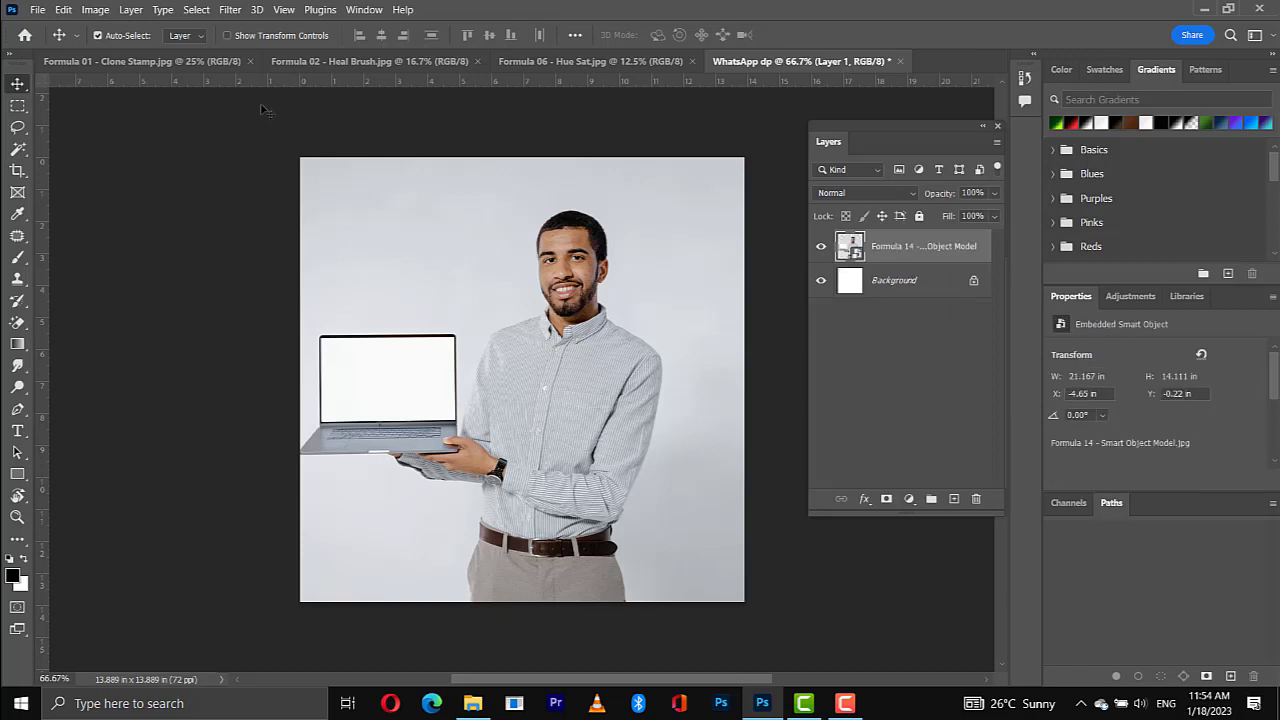
Step: Draw a freehand lasso selection around the man's head and copy it to a new layer
click(17, 126)
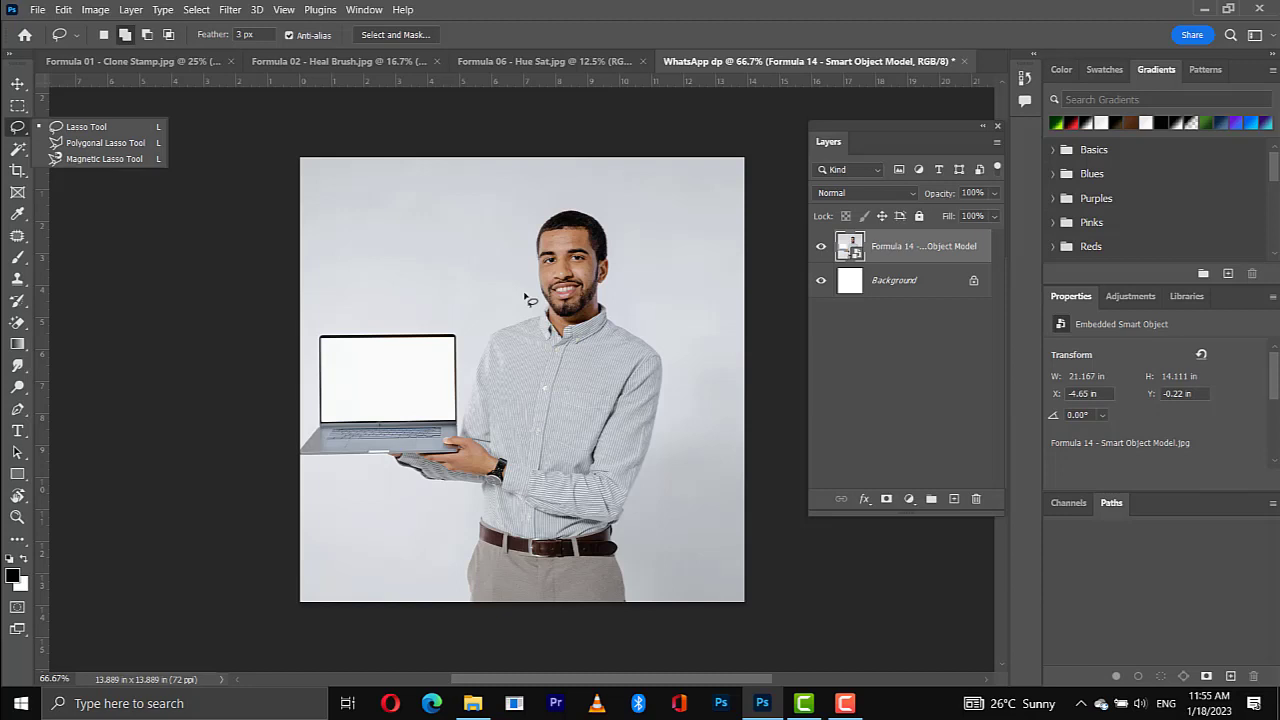
mouse_move(521, 285)
mouse_down()
mouse_move(557, 325)
mouse_move(614, 299)
mouse_move(636, 262)
mouse_move(631, 211)
mouse_move(514, 209)
mouse_move(520, 286)
mouse_up()
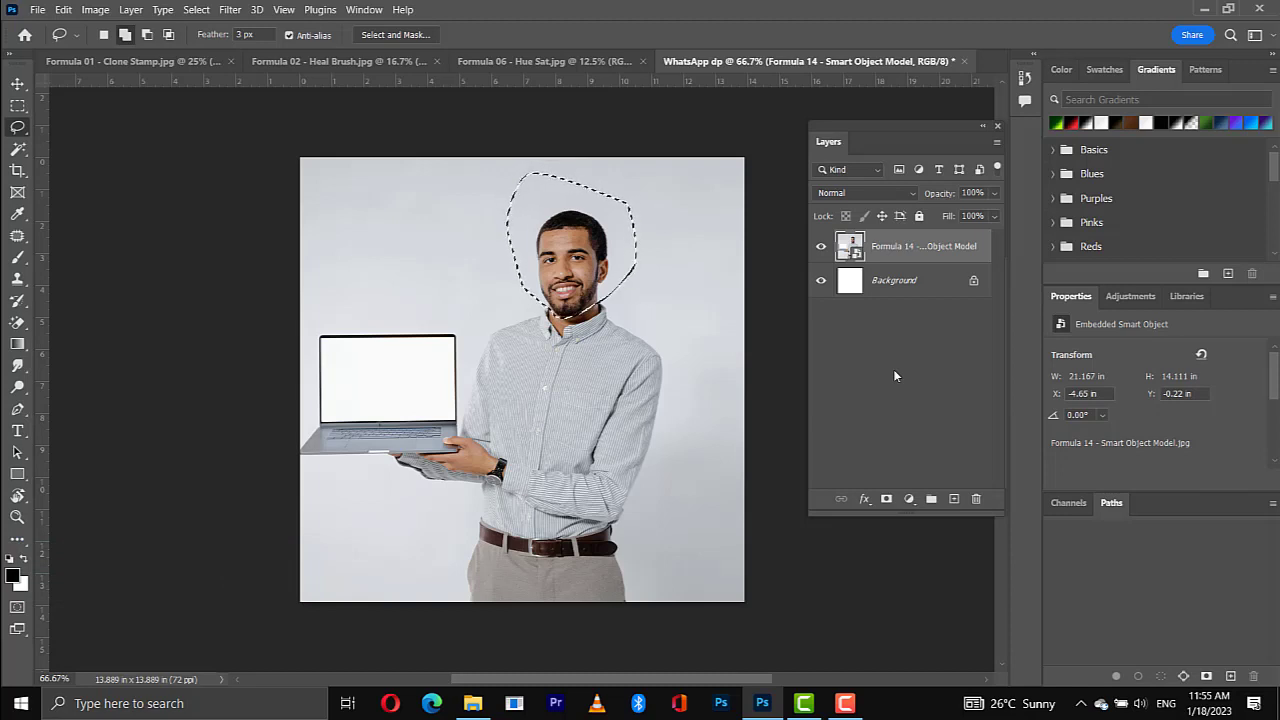
key(ctrl+j)
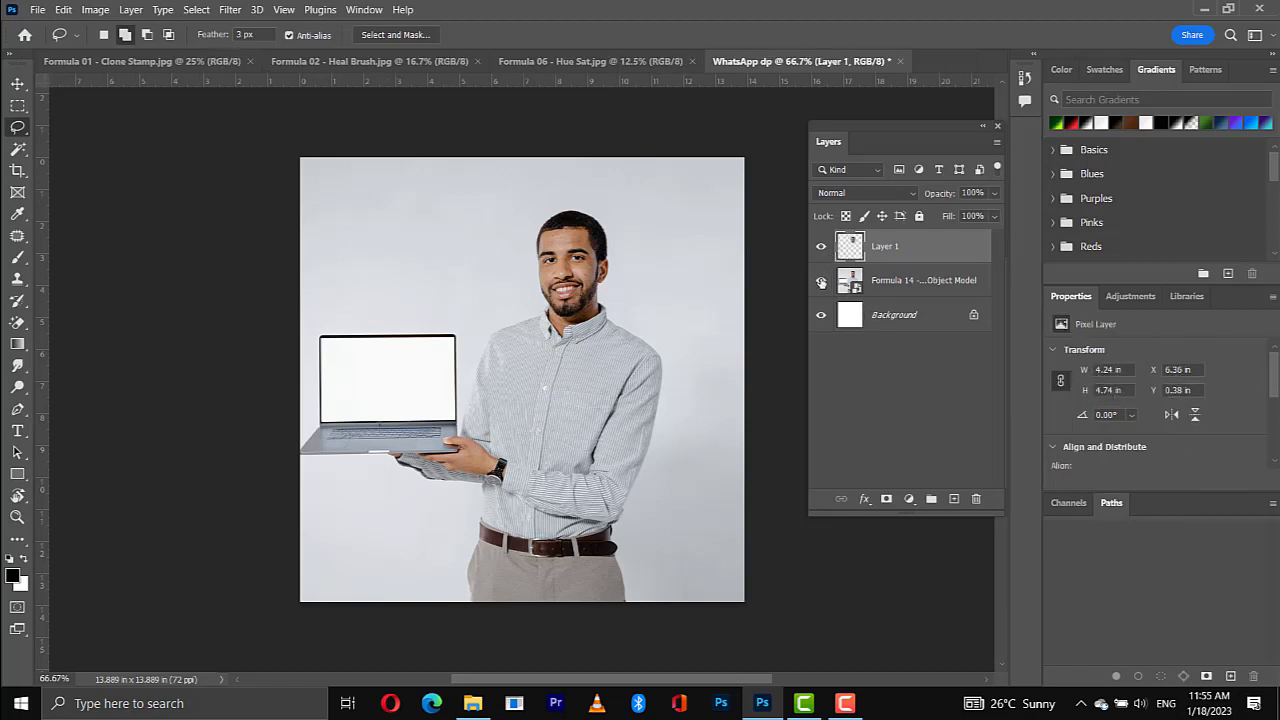
Step: Inspect the copied head with the photo layer hidden, show the photo layer again, and delete the copied head layer
click(822, 284)
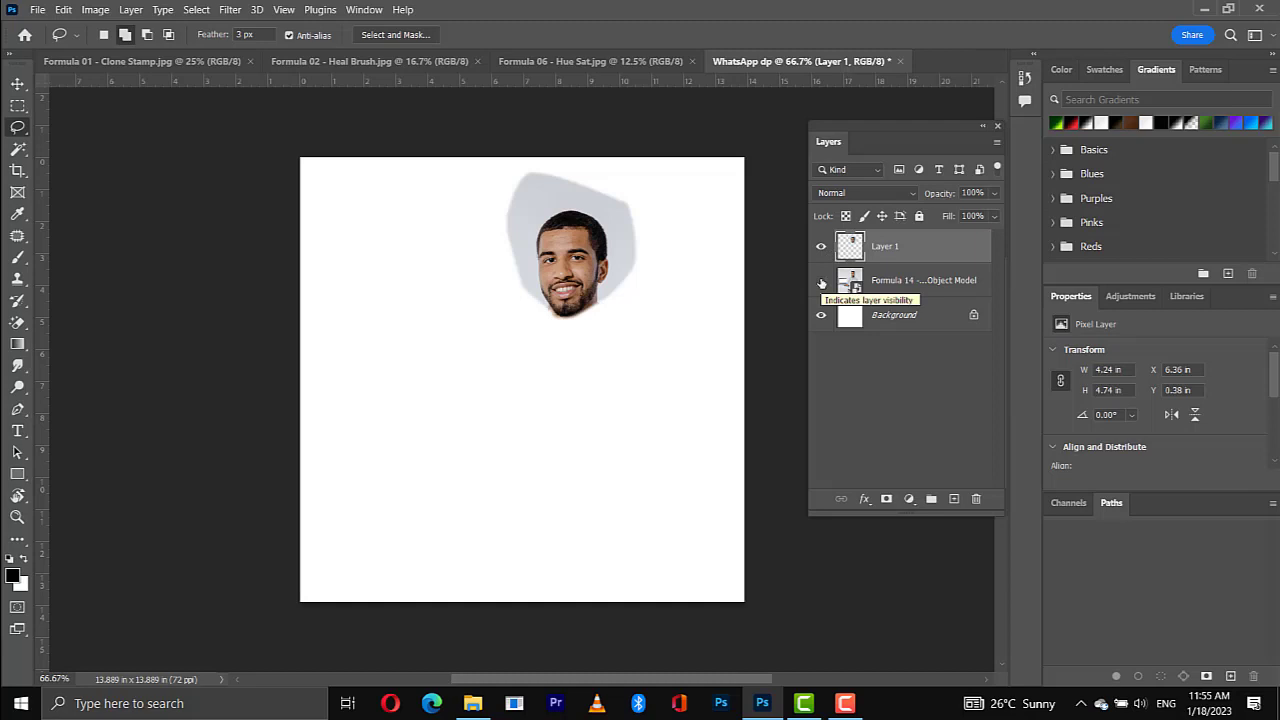
click(821, 284)
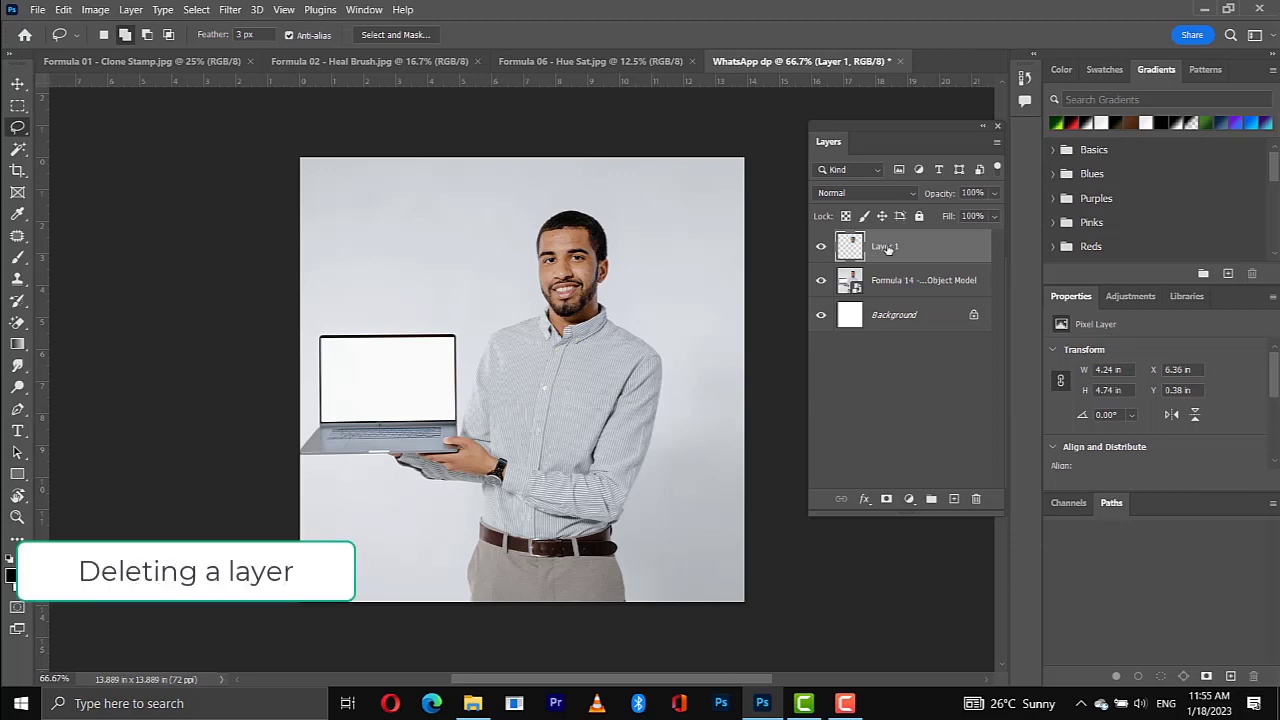
mouse_move(885, 248)
mouse_down()
mouse_move(973, 436)
mouse_move(975, 497)
mouse_move(928, 289)
mouse_move(890, 226)
mouse_move(890, 243)
mouse_up()
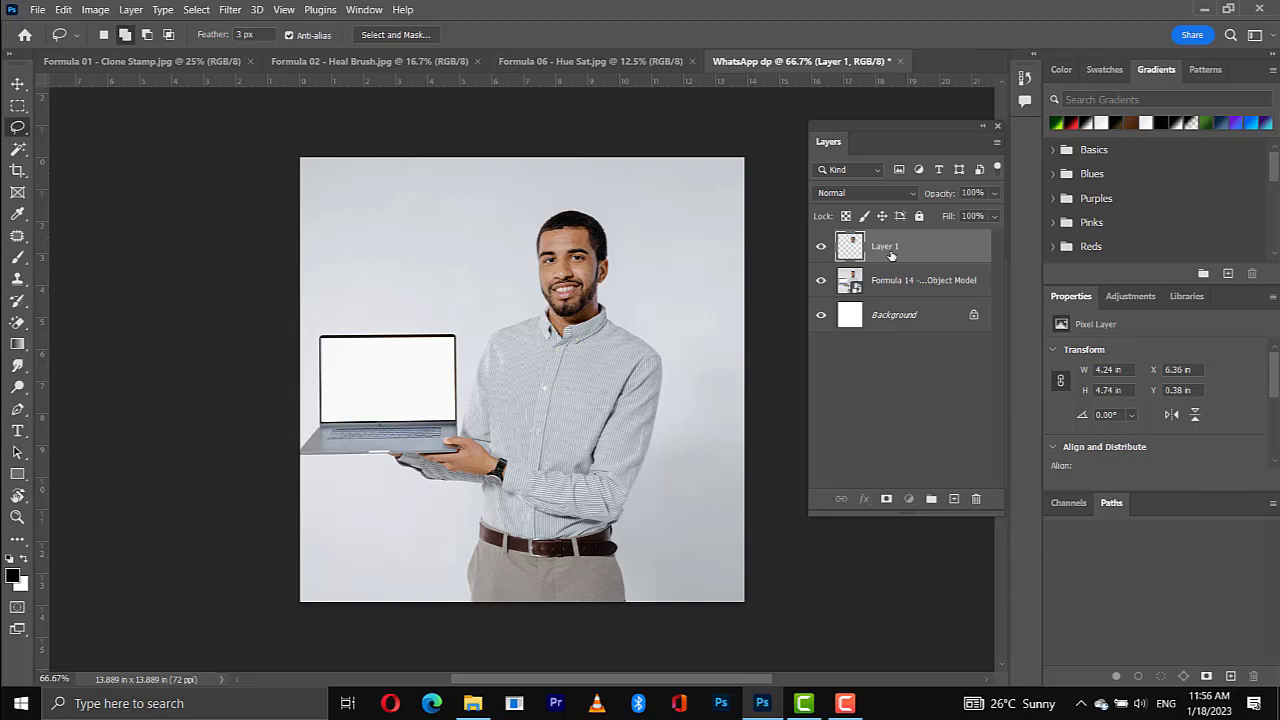
key(Delete)
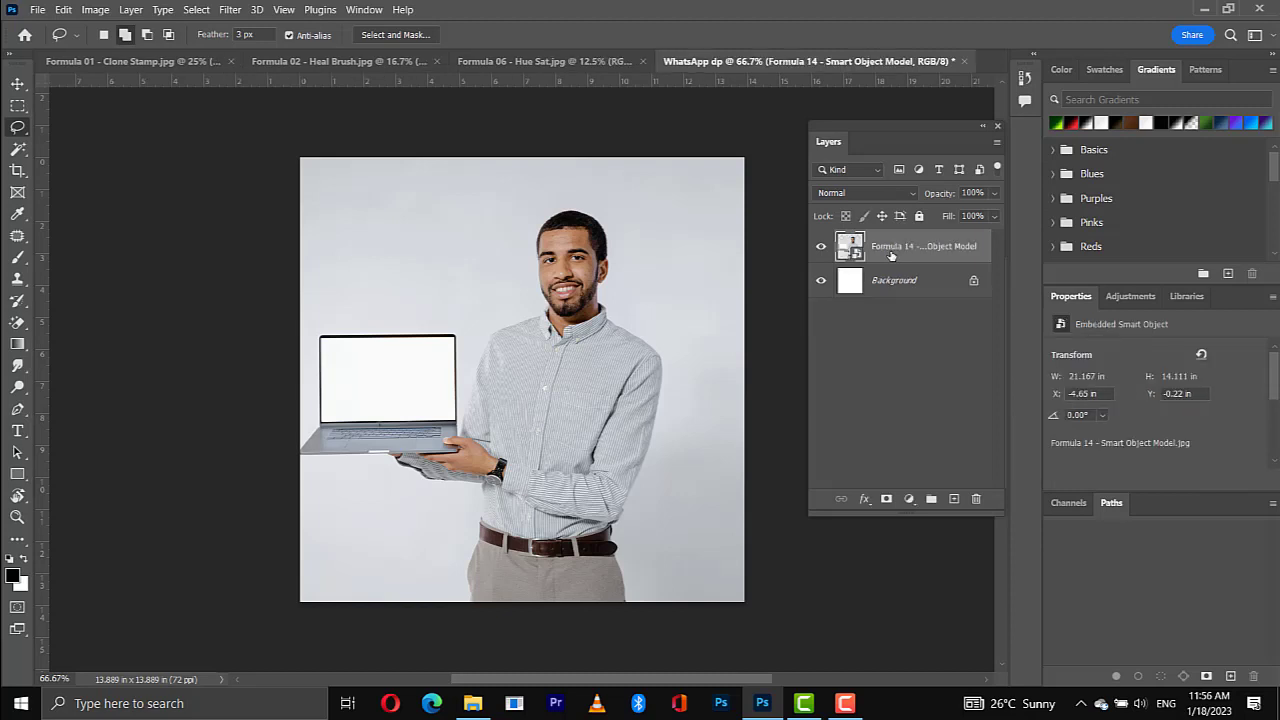
Step: Try selecting the grey backdrop above the laptop with the Magic Wand at tolerance 20, and deselect it
click(24, 152)
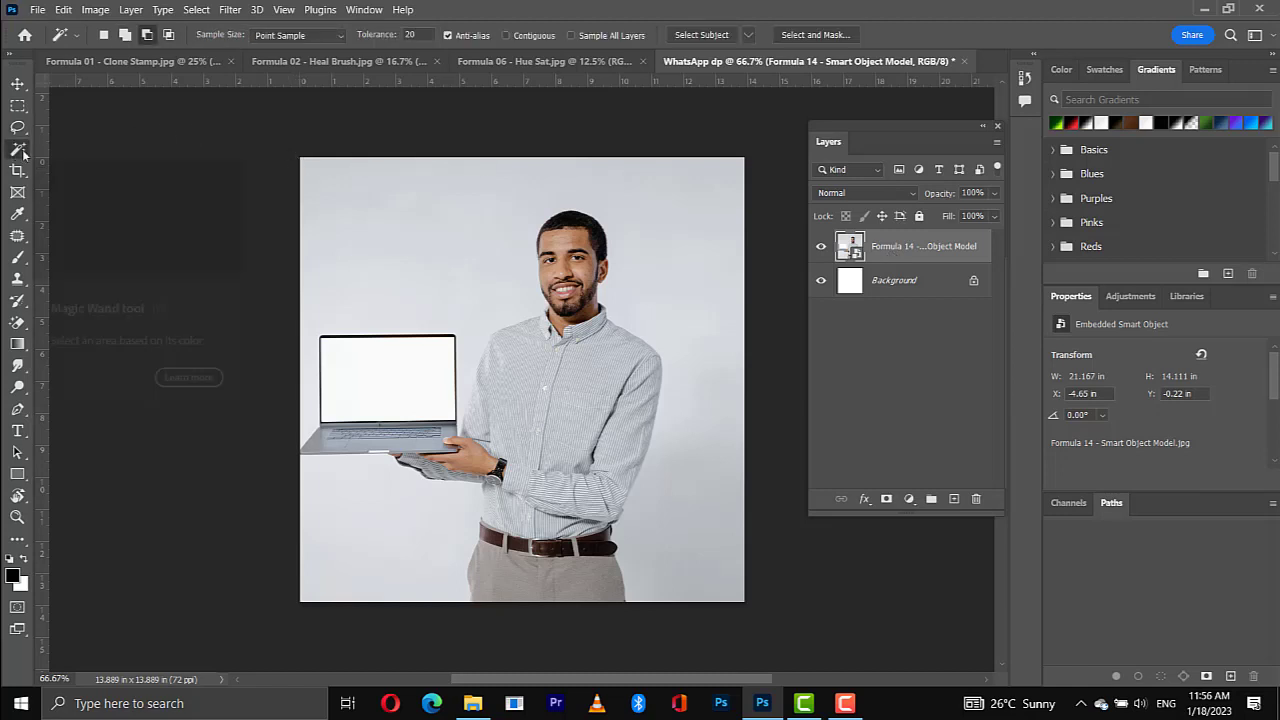
right_click(24, 152)
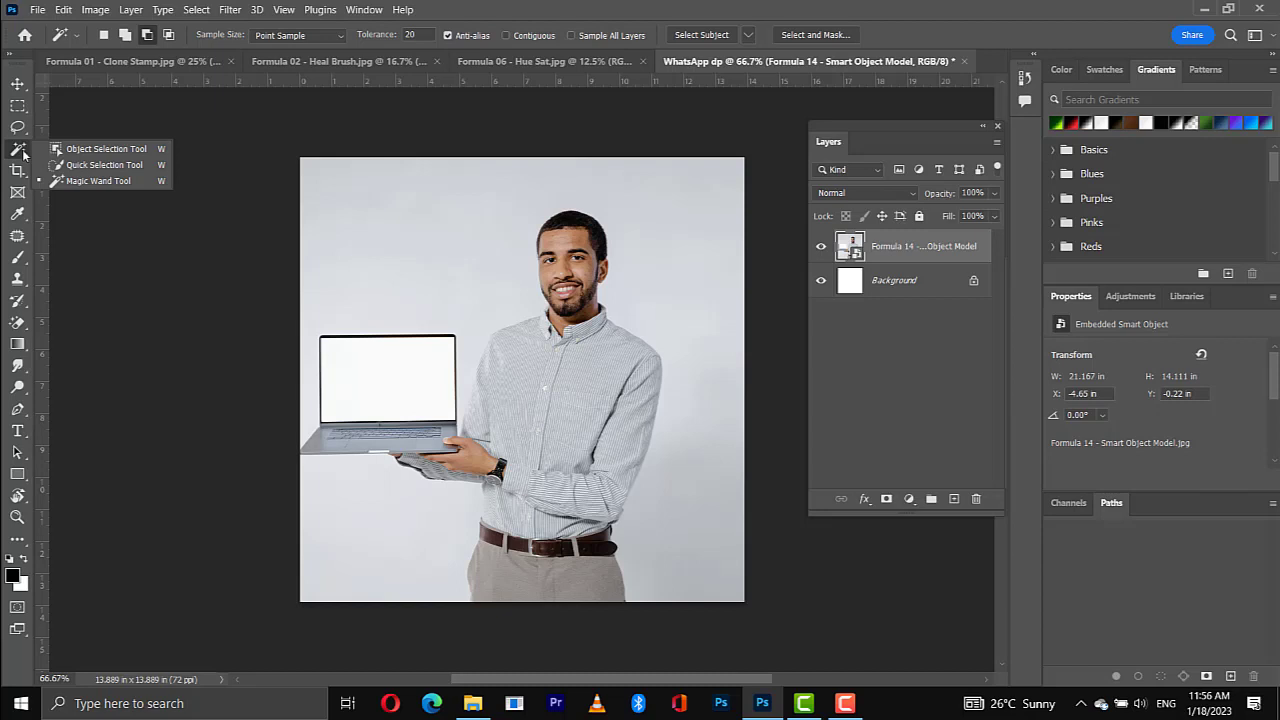
click(88, 184)
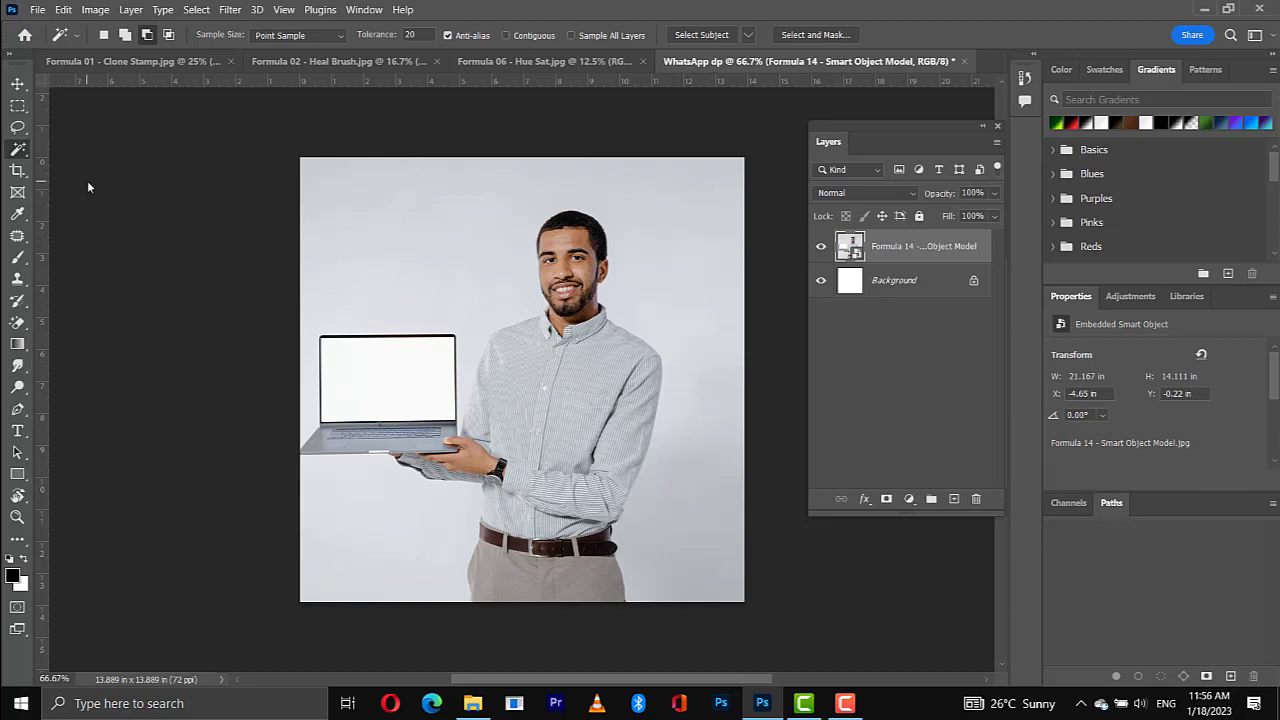
click(418, 200)
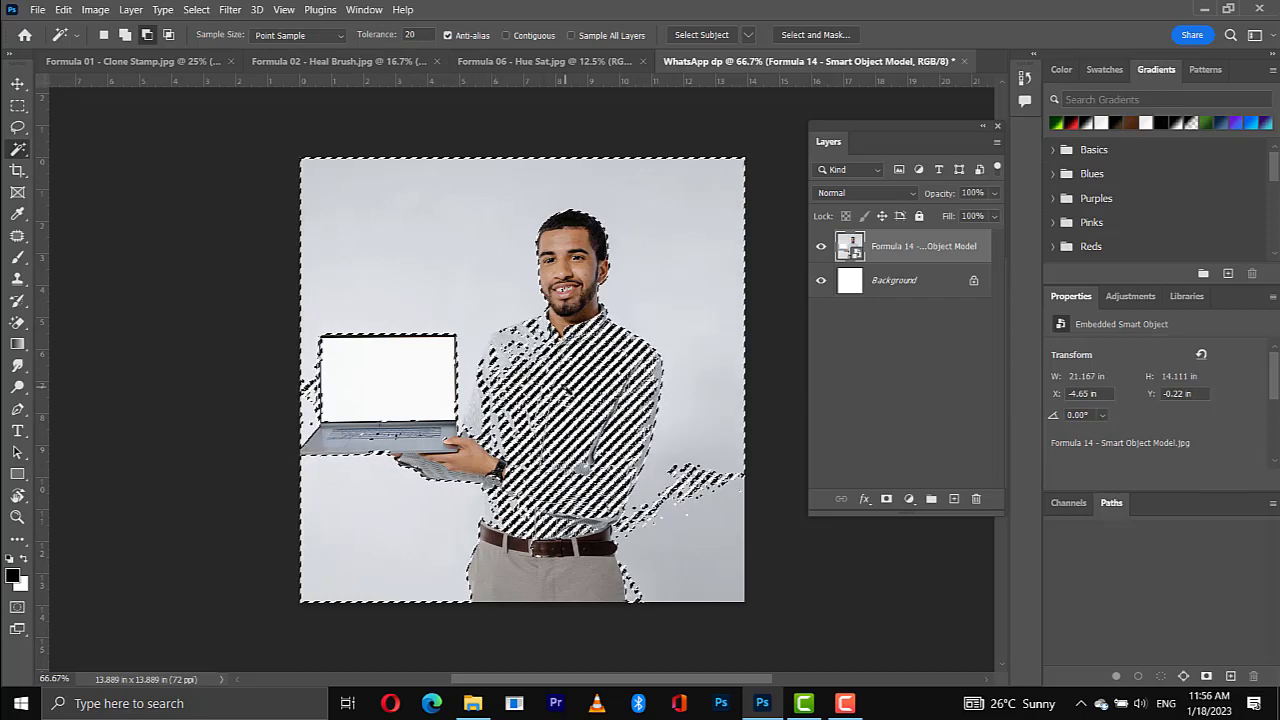
key(ctrl+d)
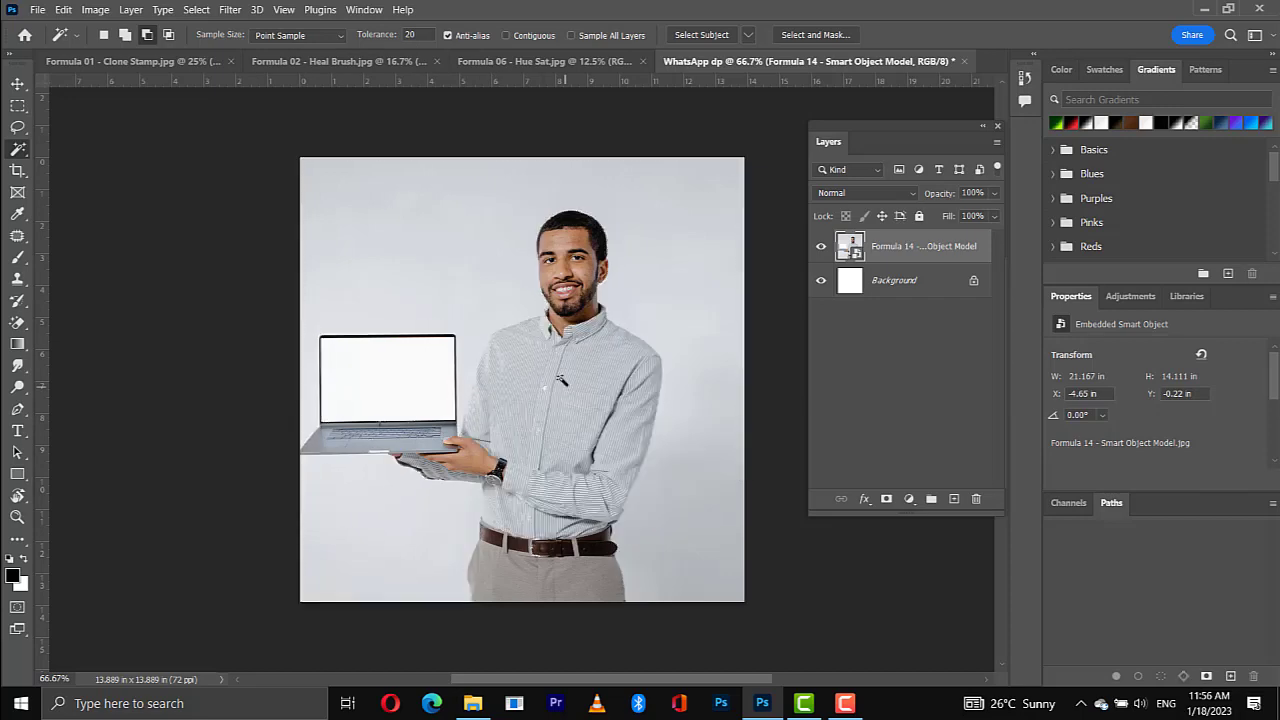
Step: Set the Magic Wand tolerance to 5, sample the grey backdrop again, and clear the selection
click(420, 35)
text(5)
click(394, 221)
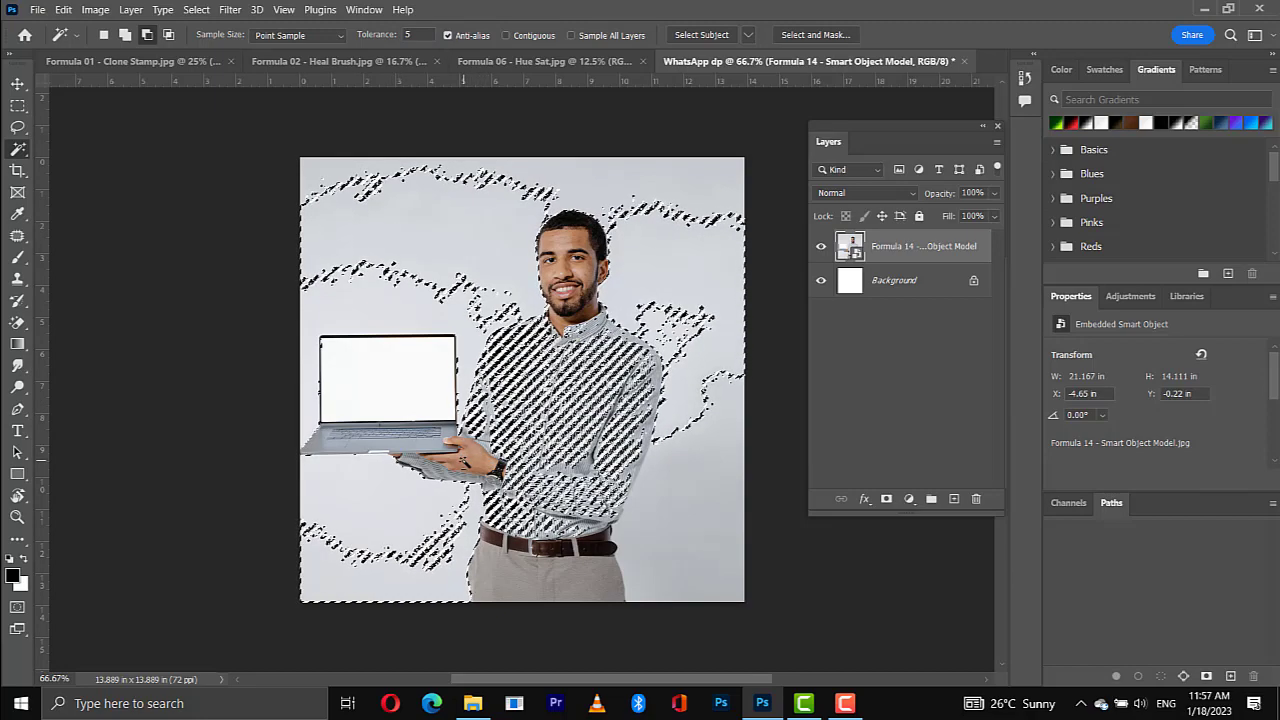
key(ctrl+d)
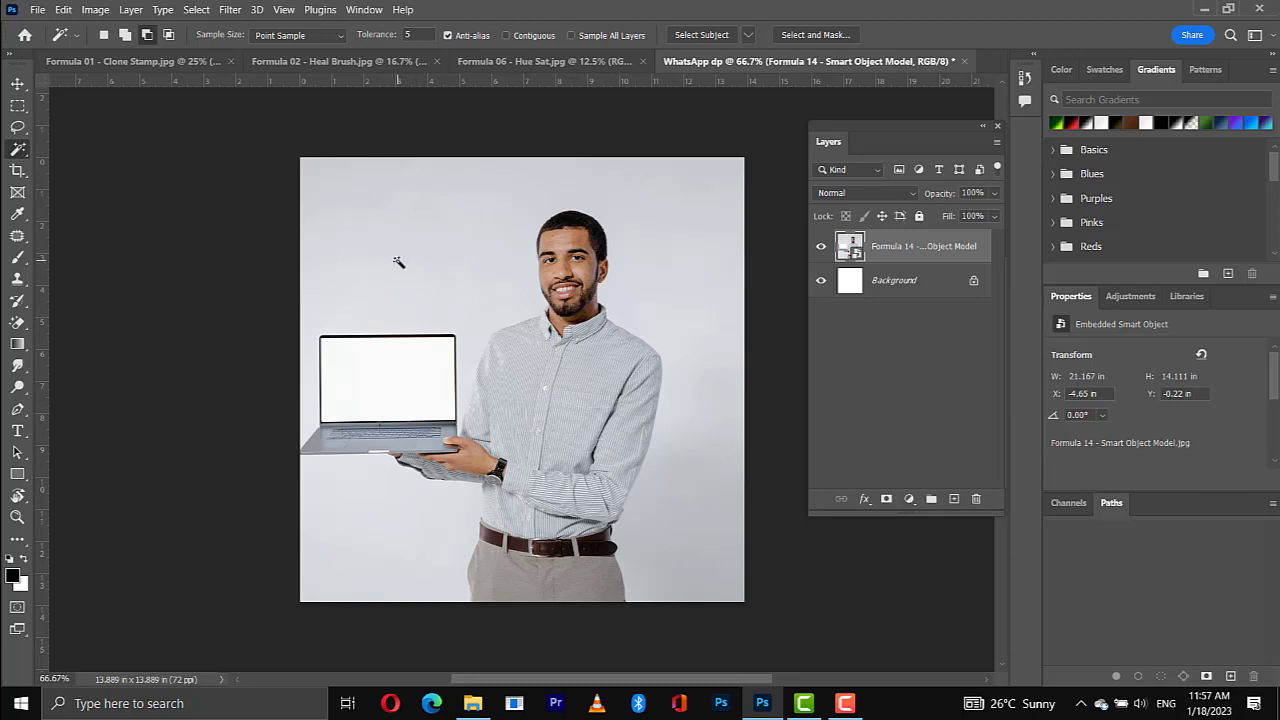
Step: Select the man automatically with Select Subject and display the selection as a Quick Mask overlay
click(708, 36)
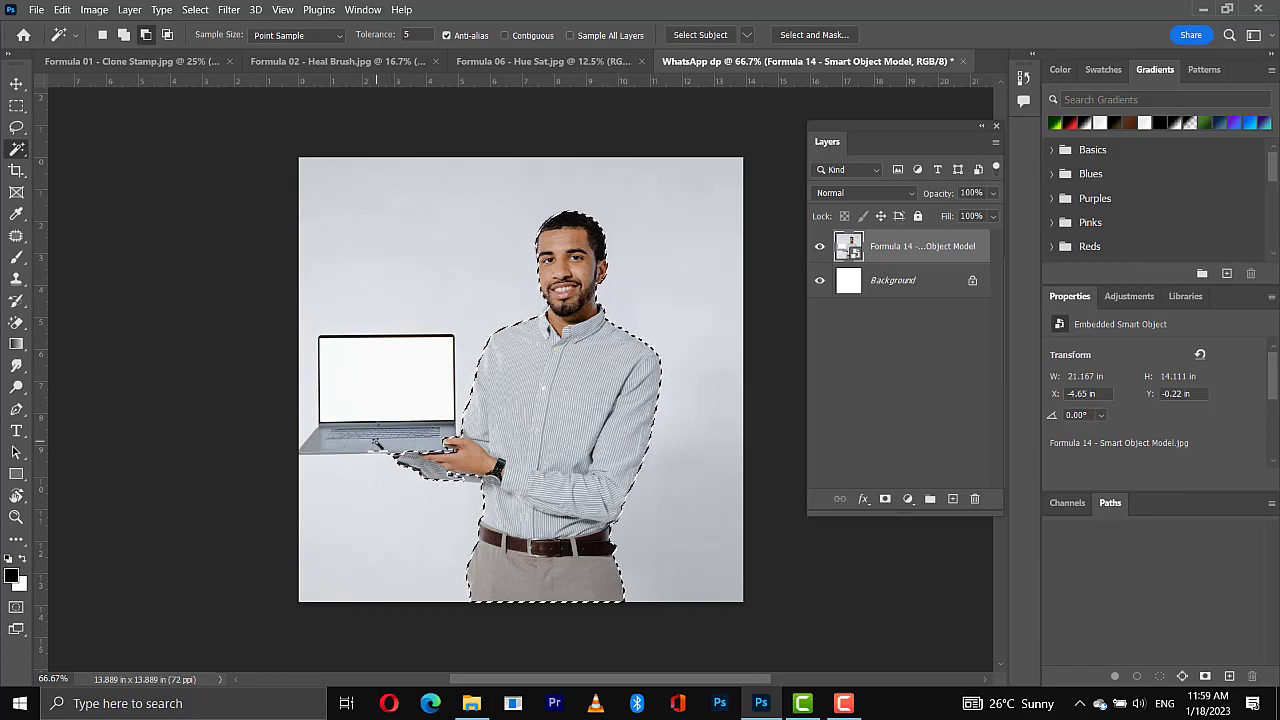
key(l)
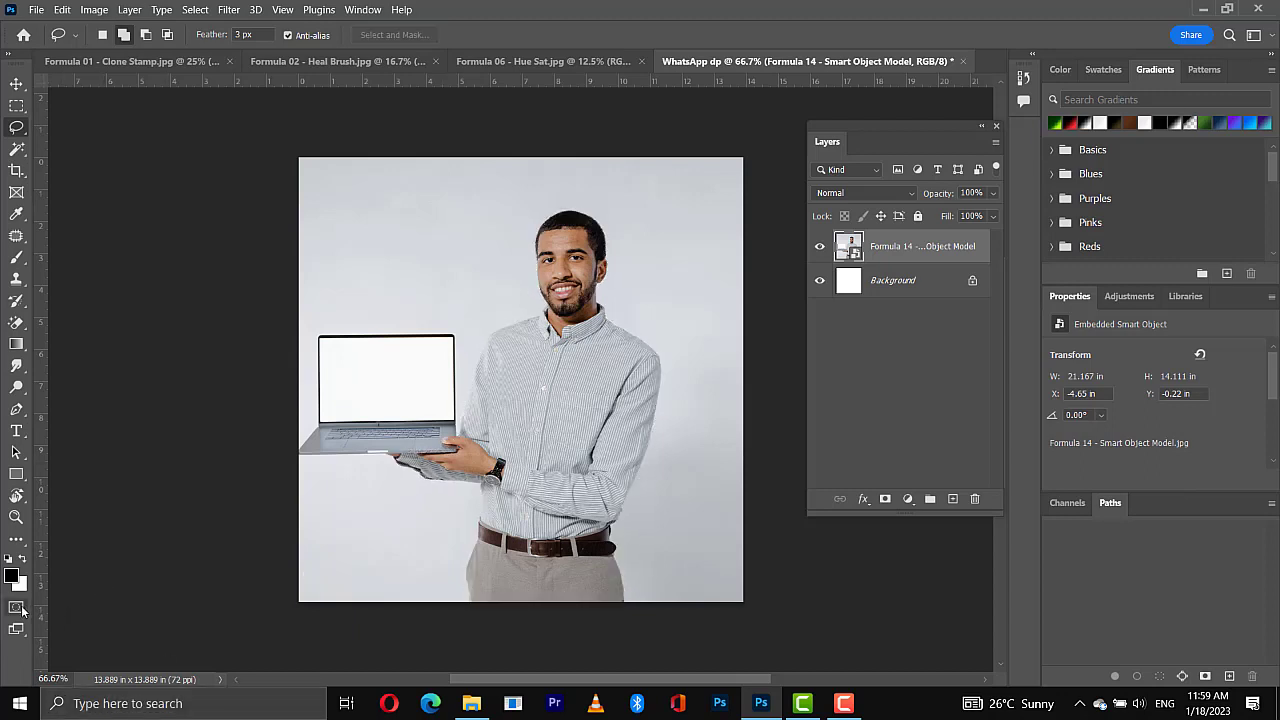
click(16, 607)
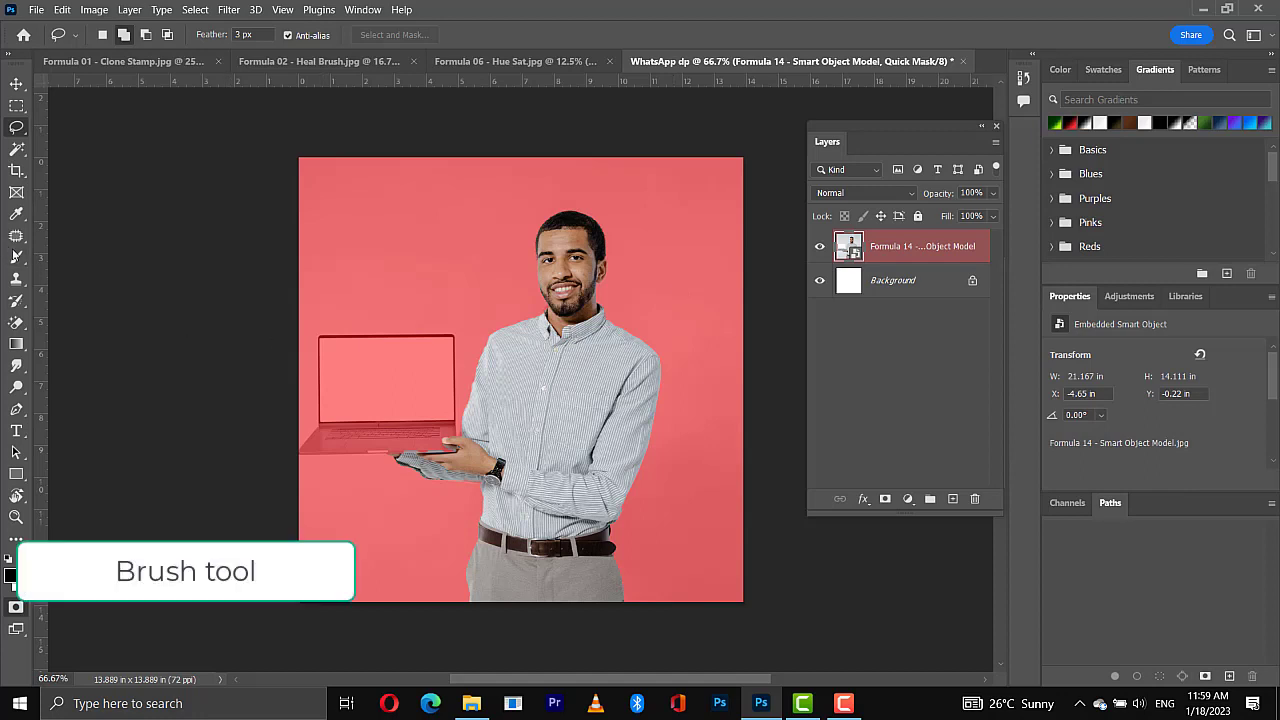
Step: Activate the Brush tool, try a smaller brush size of around 36 px, and cancel the size change
click(16, 260)
click(60, 262)
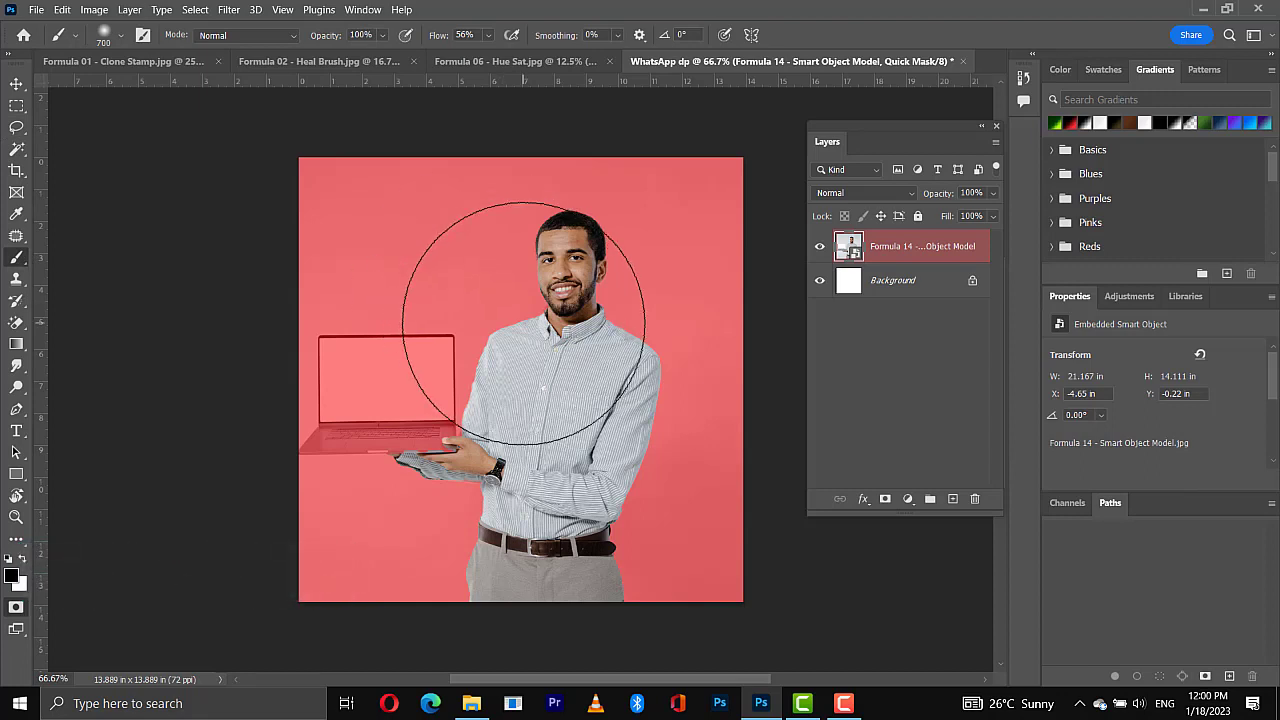
right_click(524, 323)
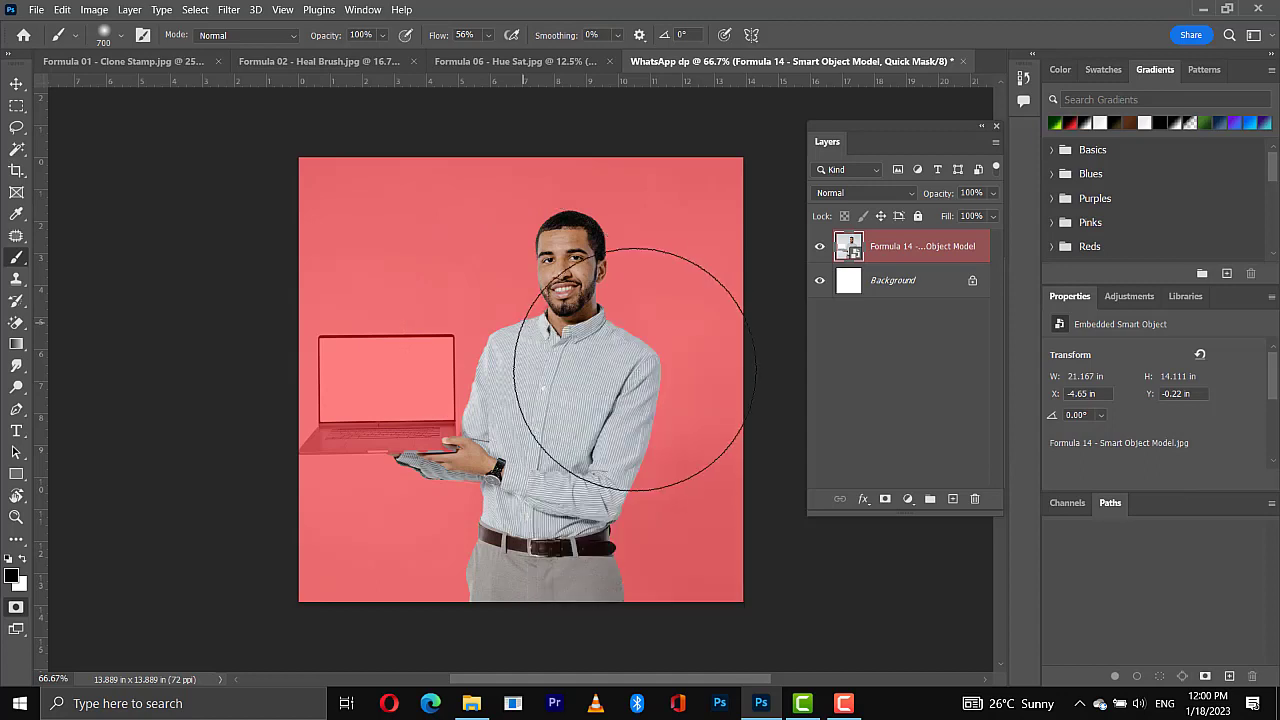
click(629, 362)
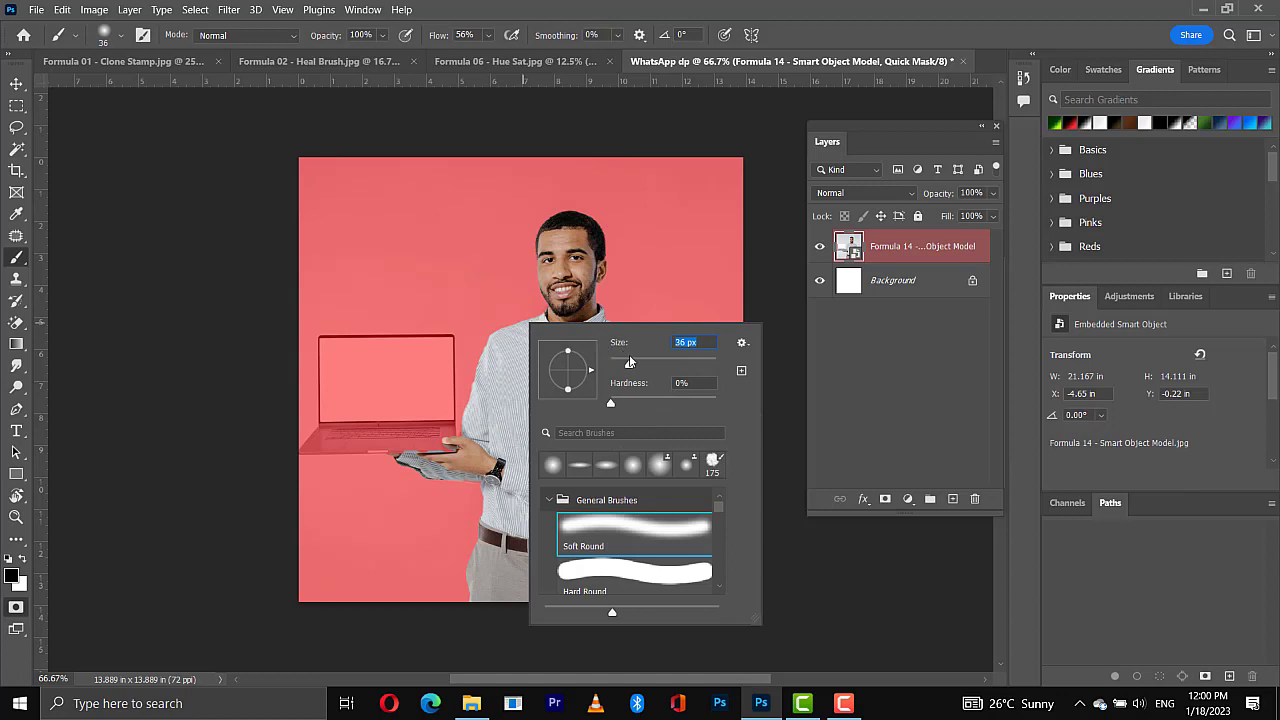
drag(629, 362, 632, 362)
key(Escape)
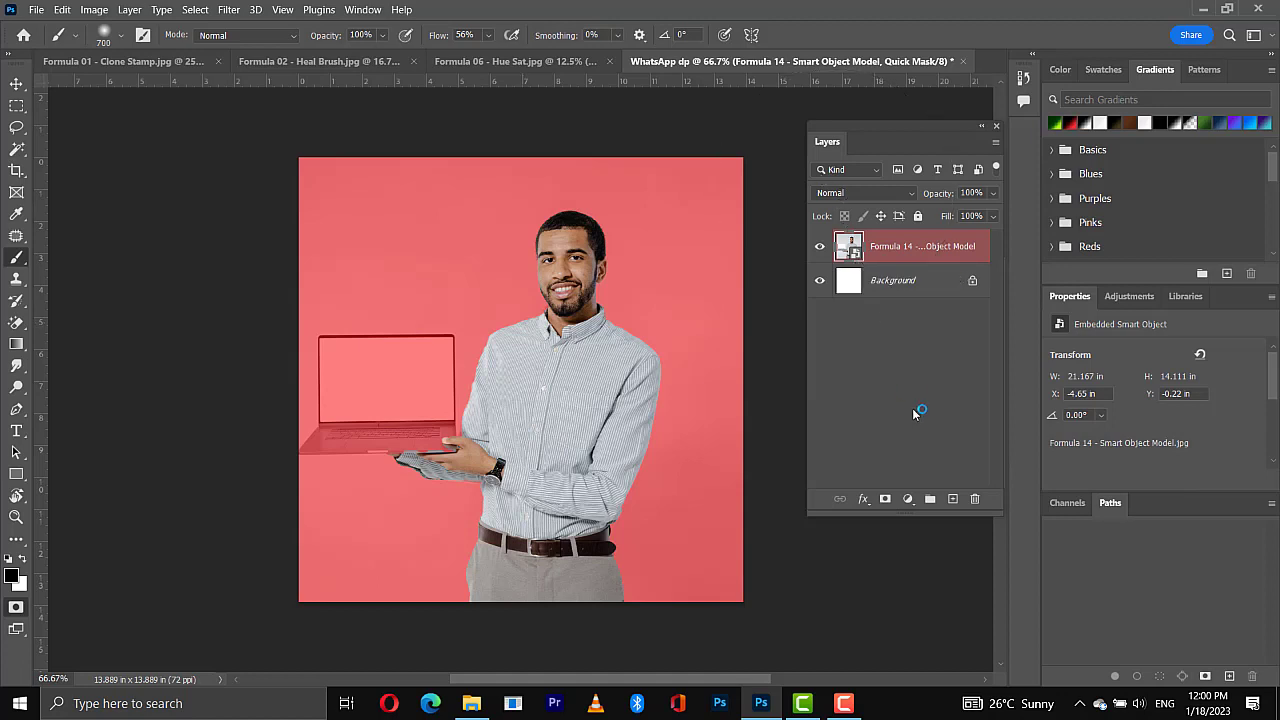
Step: Leave Quick Mask mode and add a layer mask to the photo layer from the selection of the man
key(q)
click(885, 499)
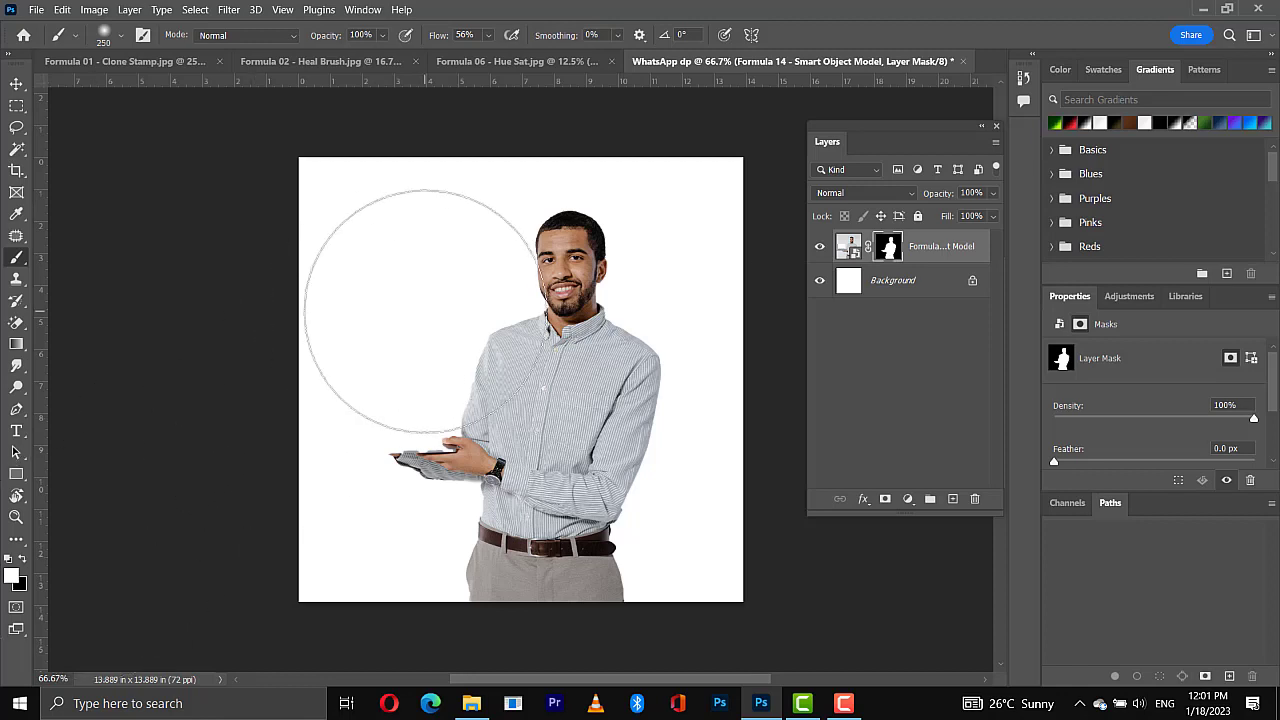
Step: Reduce the brush size to 175 px for painting on the photo layer's mask
key(bracketleft)
key(bracketleft)
key(bracketleft)
key(bracketleft)
key(bracketleft)
key(bracketleft)
key(bracketleft)
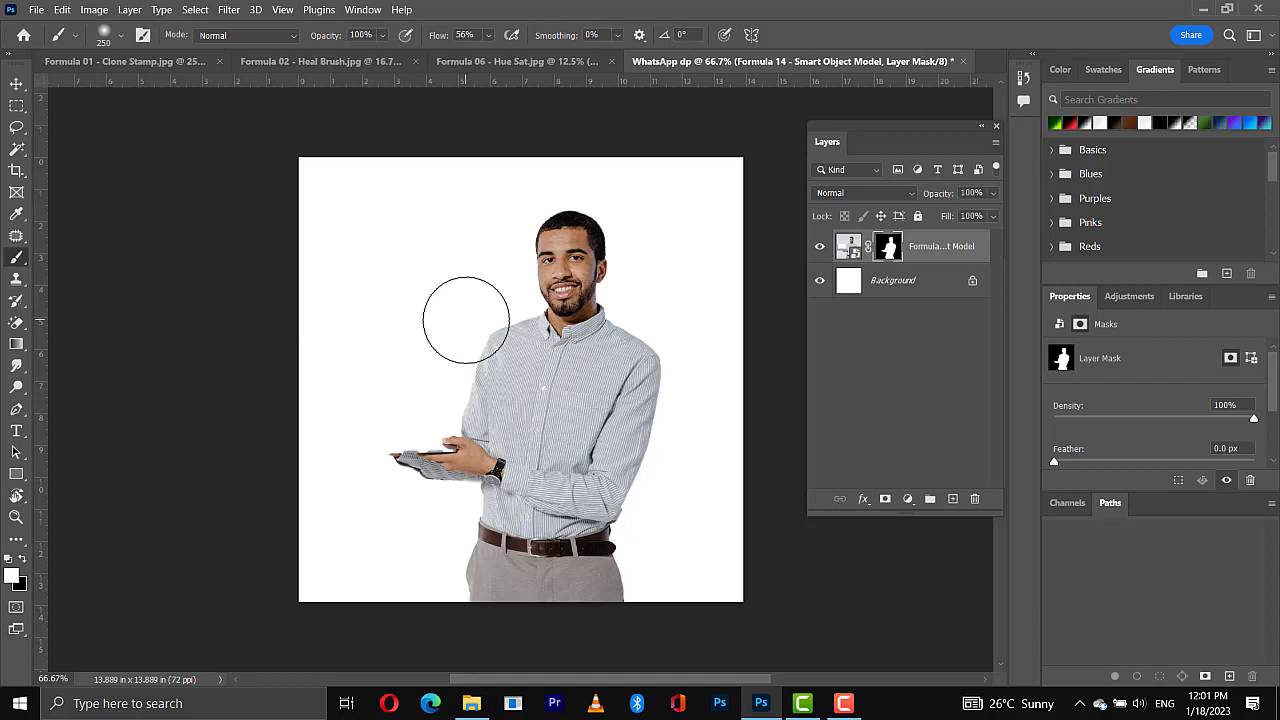
key(bracketleft)
key(bracketleft)
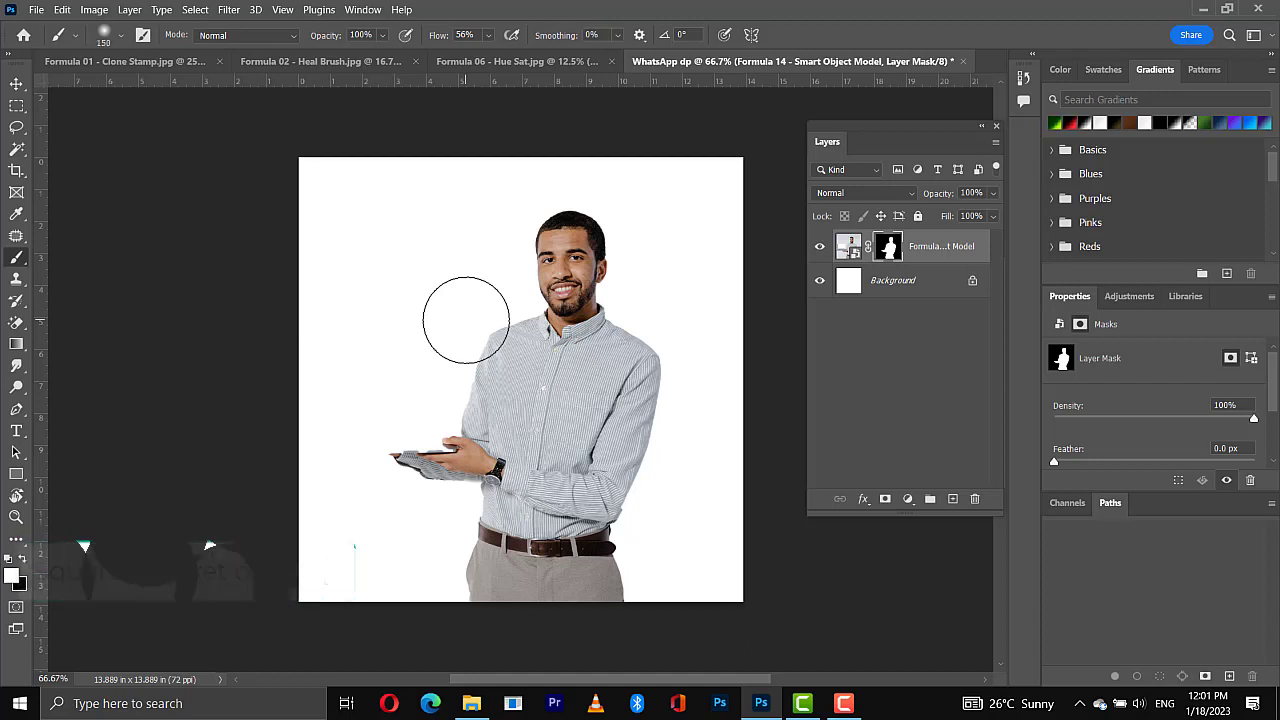
key(bracketright)
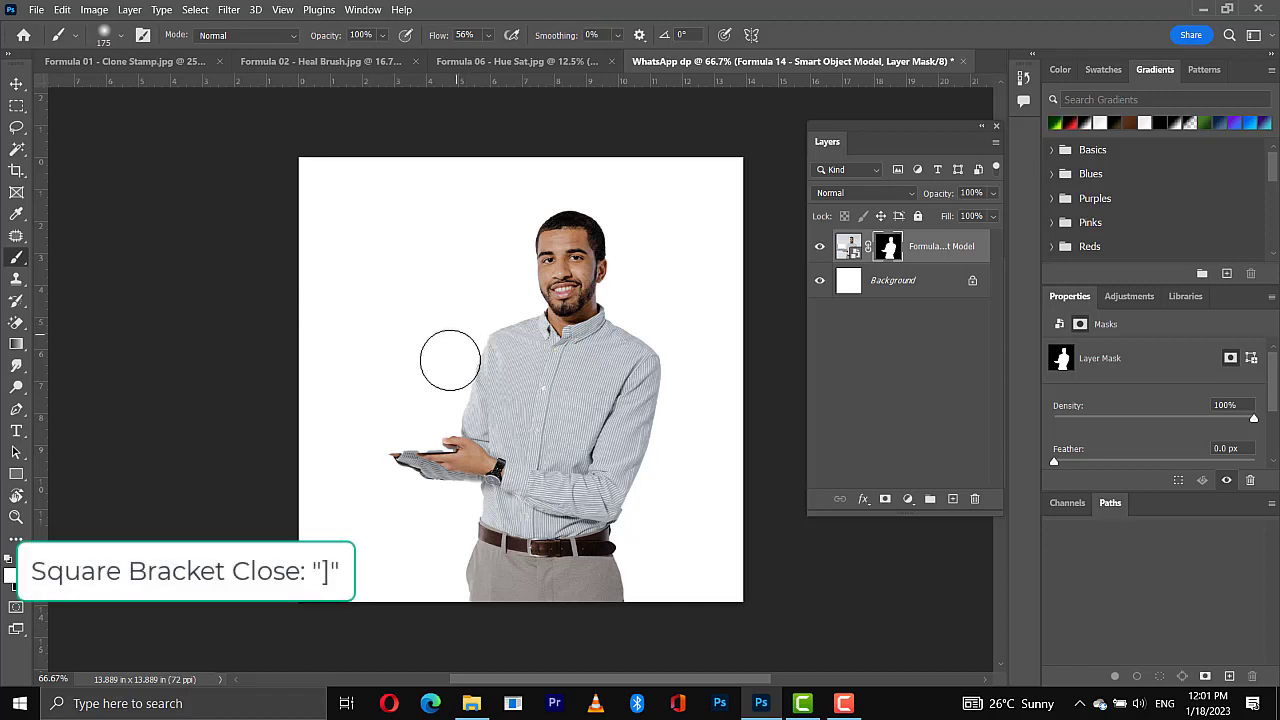
Step: Paint white on the layer mask to reveal the laptop beside the man, and paint black over it to hide it again
mouse_move(437, 368)
mouse_down()
mouse_move(447, 338)
mouse_move(432, 384)
mouse_move(390, 384)
mouse_move(403, 360)
mouse_move(372, 419)
mouse_move(404, 375)
mouse_move(384, 334)
mouse_move(423, 325)
mouse_up()
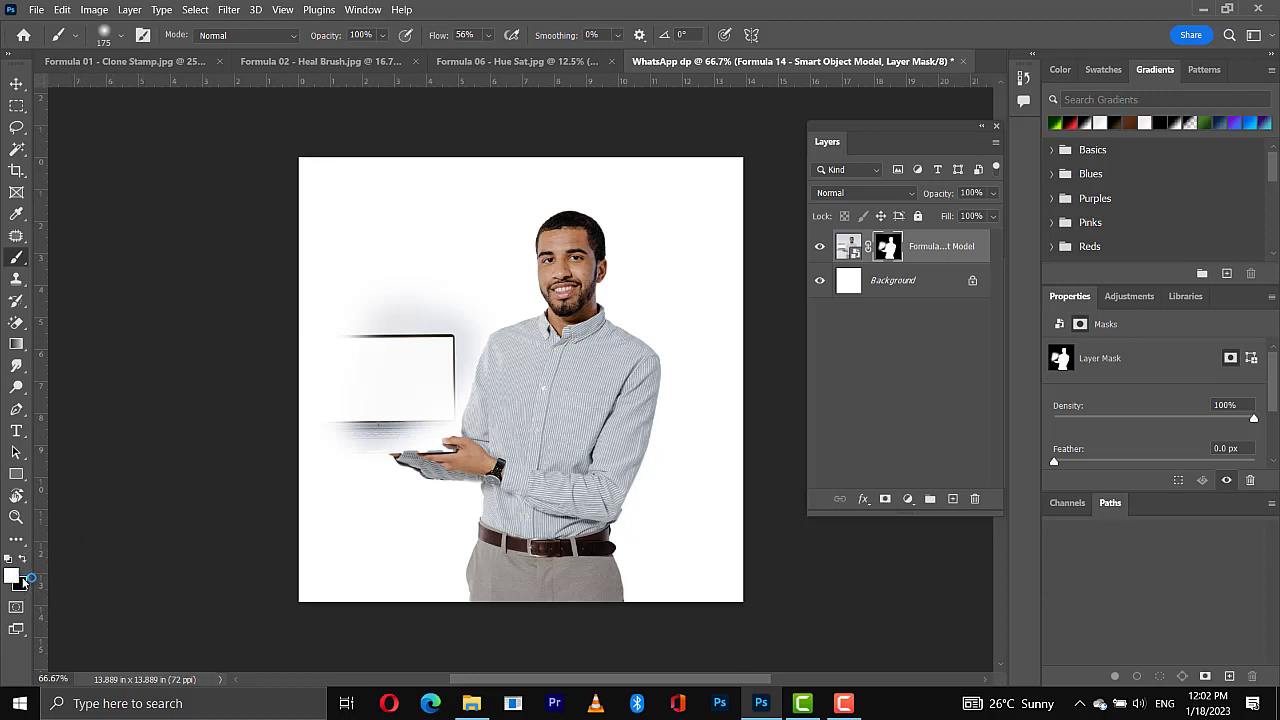
key(x)
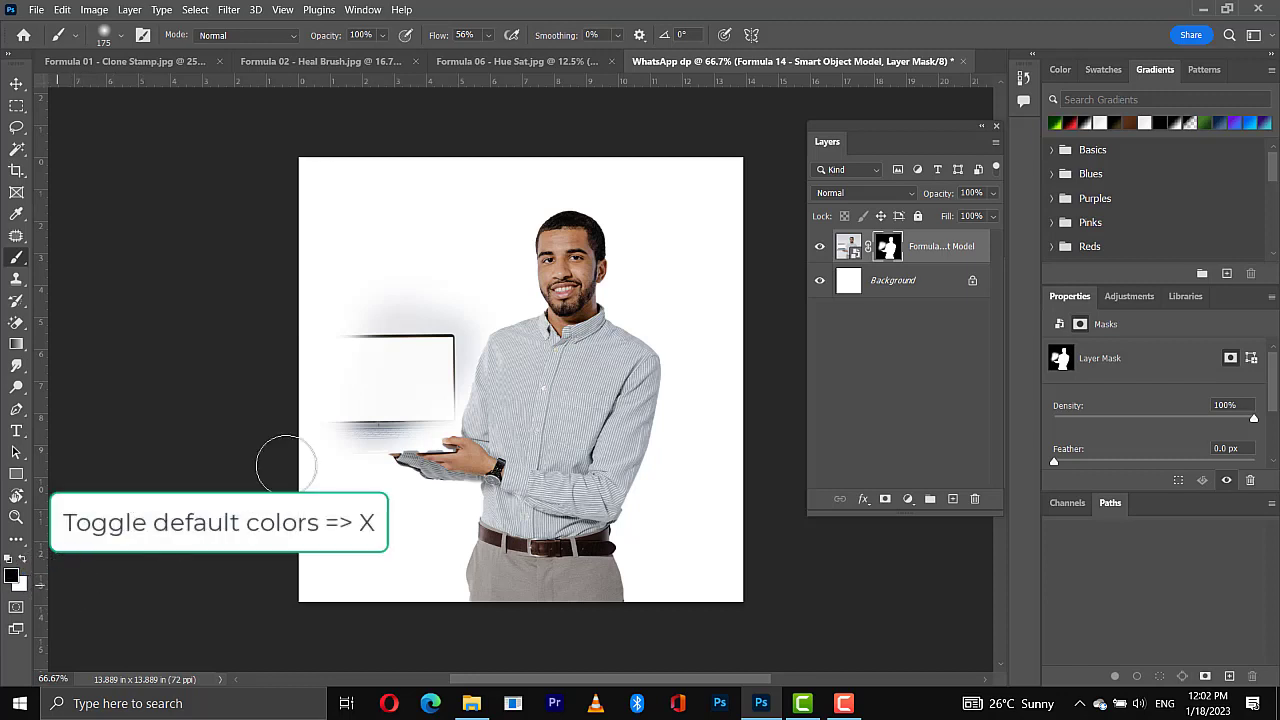
mouse_move(432, 352)
mouse_down()
mouse_move(400, 402)
mouse_move(436, 351)
mouse_move(428, 396)
mouse_move(382, 348)
mouse_move(382, 321)
mouse_move(361, 349)
mouse_move(380, 346)
mouse_move(347, 421)
mouse_move(400, 400)
mouse_up()
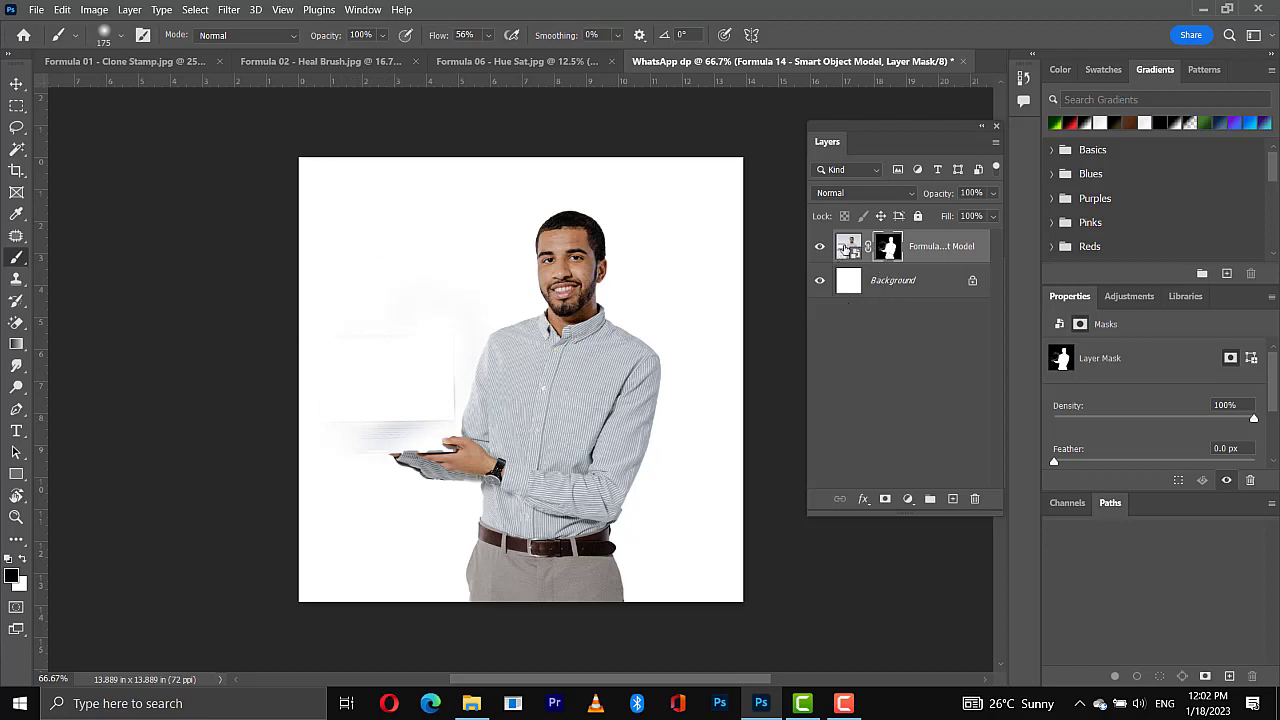
Step: Try to paint directly on the photo's smart object, decline to rasterize it, and reselect its layer mask
click(846, 247)
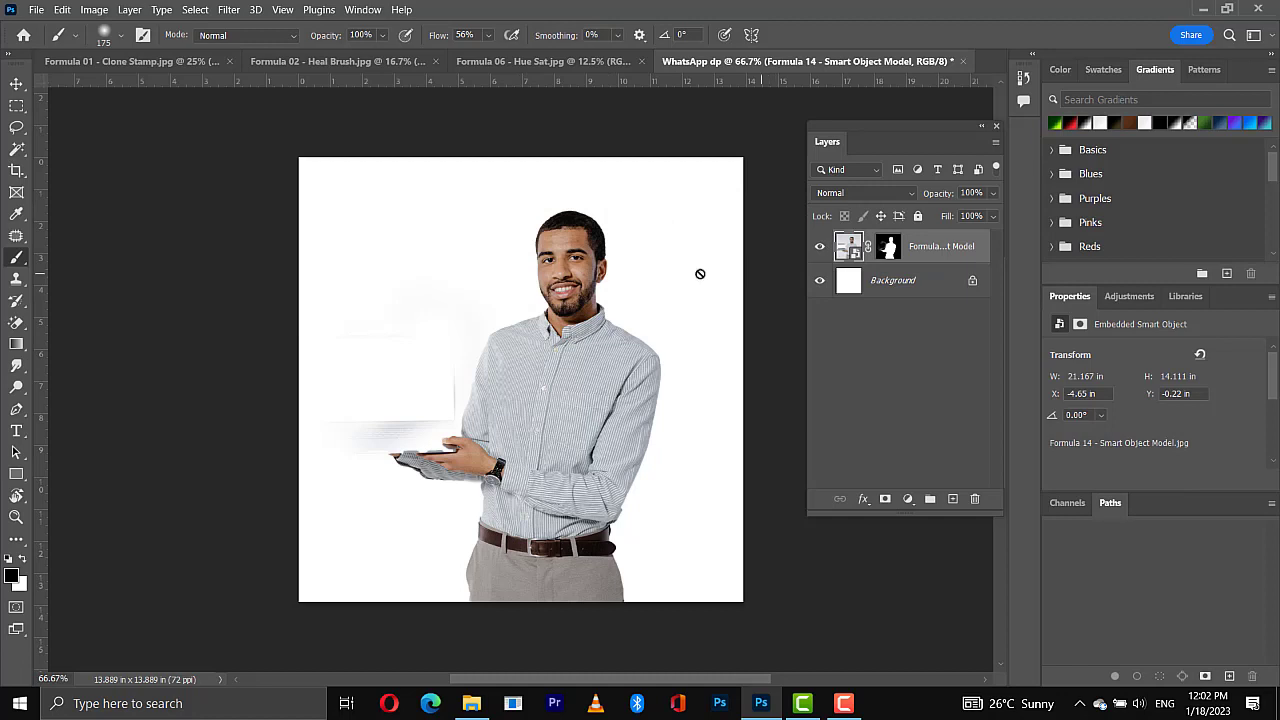
click(589, 286)
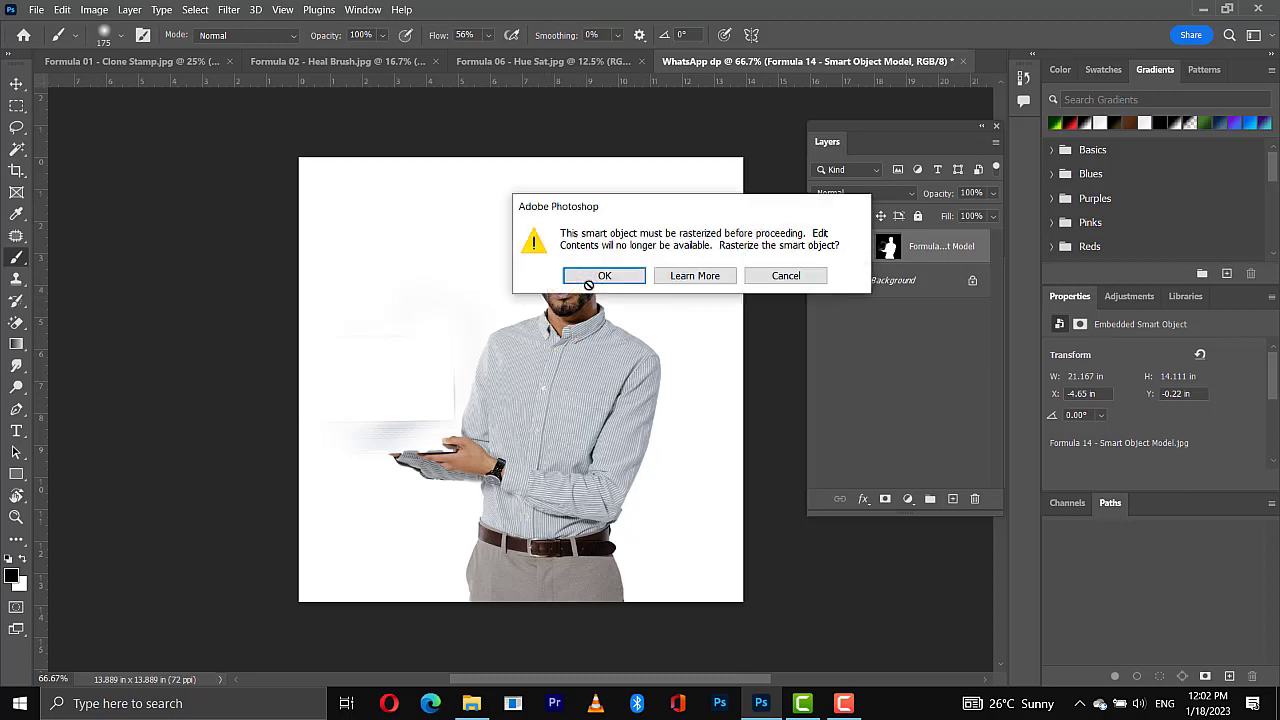
click(797, 278)
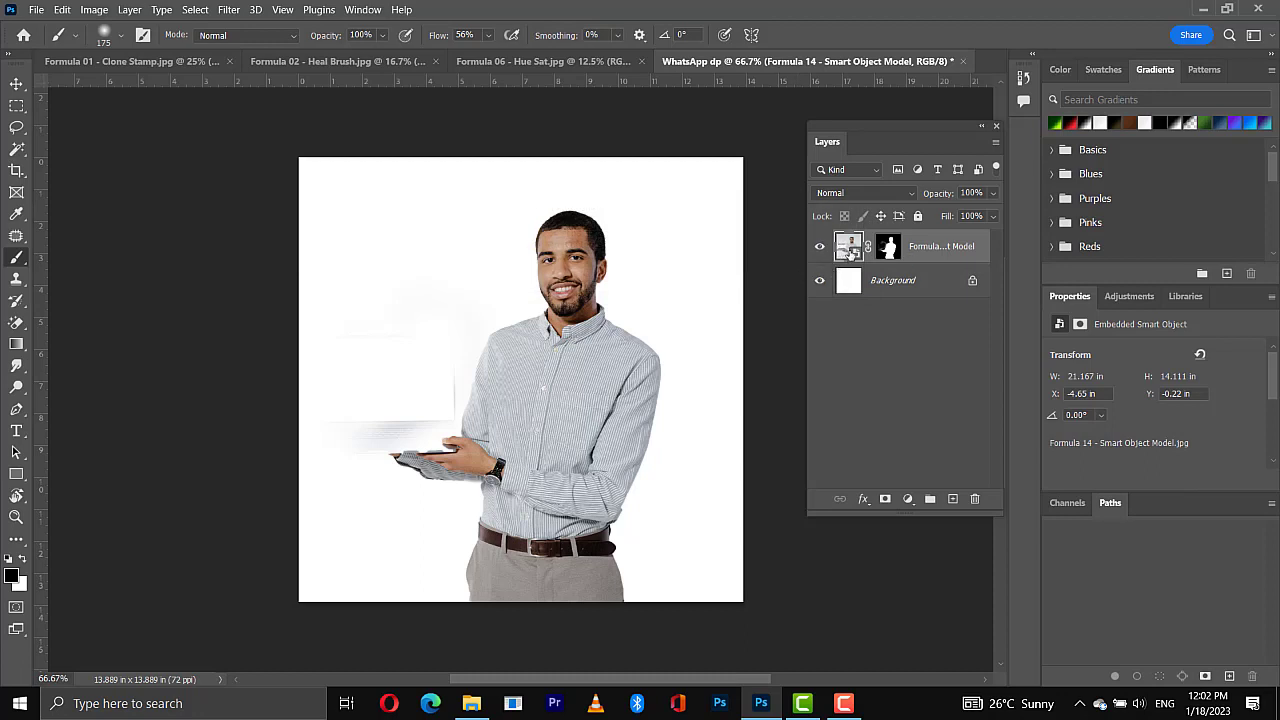
click(879, 252)
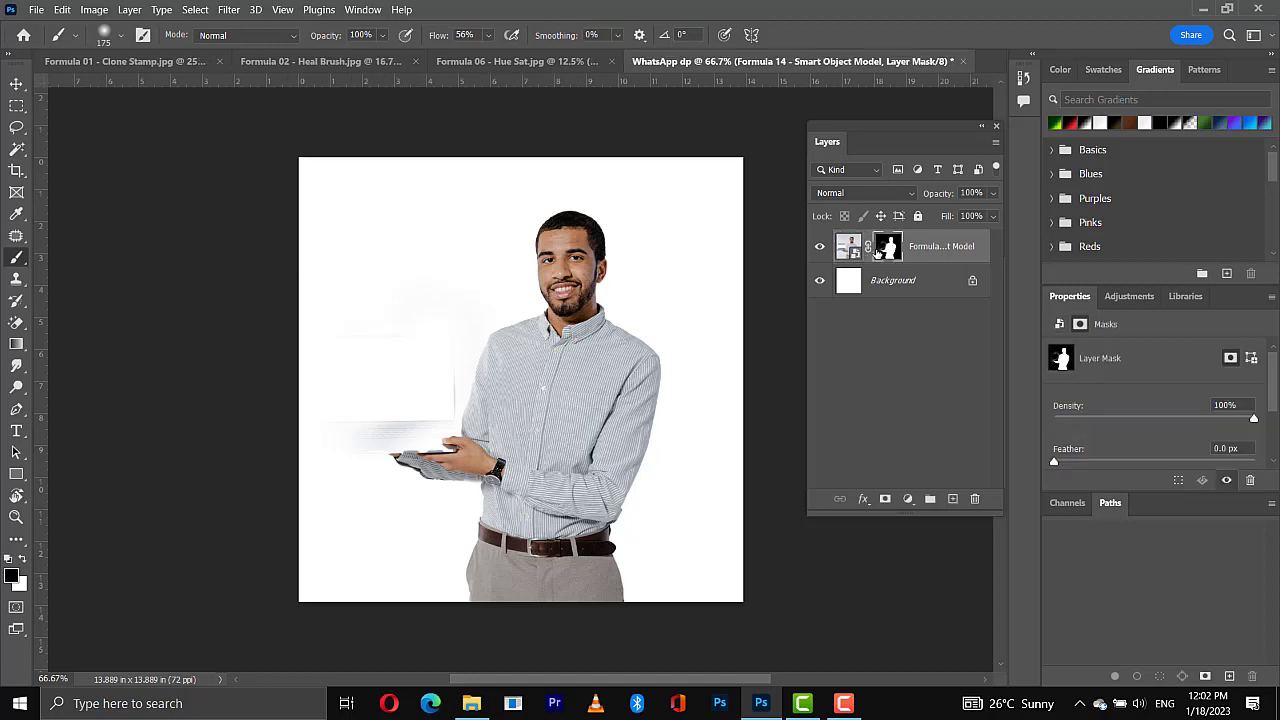
Step: Add a new layer above the photo layer and paint a large soft black patch in the canvas's upper-left area
click(954, 500)
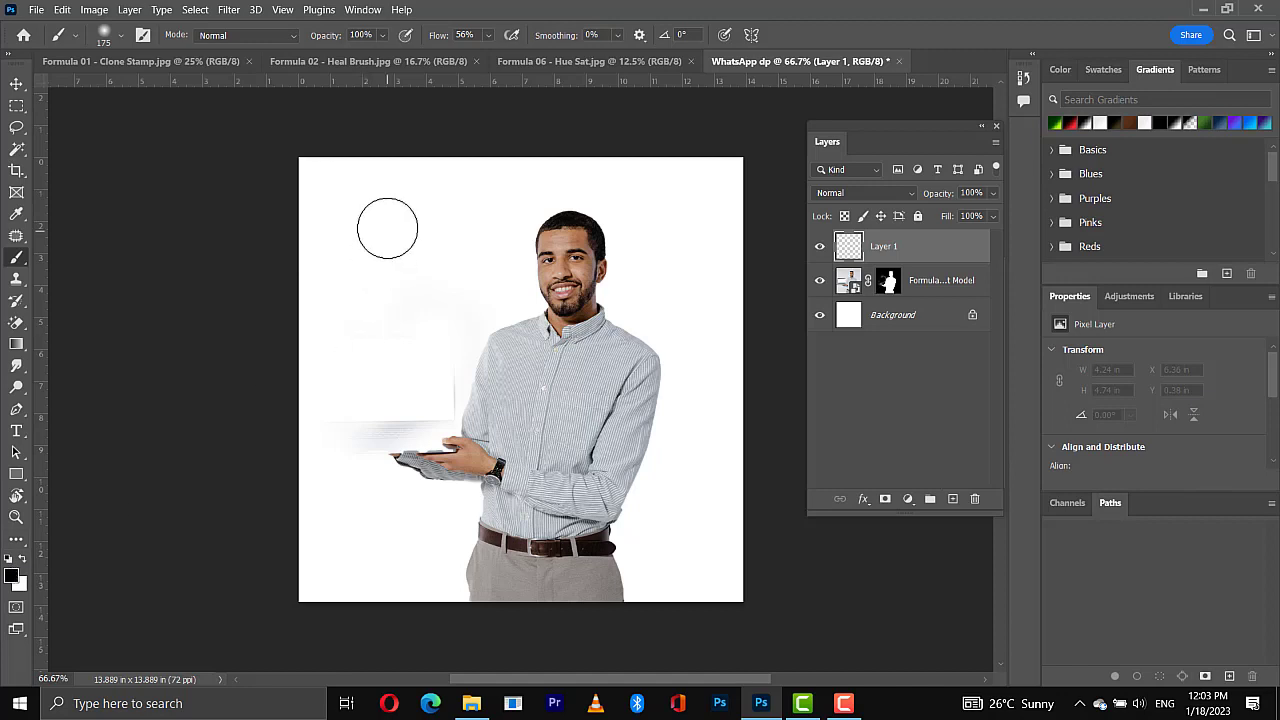
mouse_move(369, 361)
mouse_down()
mouse_move(397, 257)
mouse_move(429, 312)
mouse_move(460, 211)
mouse_move(346, 314)
mouse_move(363, 200)
mouse_move(337, 186)
mouse_move(302, 229)
mouse_move(360, 190)
mouse_move(440, 205)
mouse_move(450, 190)
mouse_up()
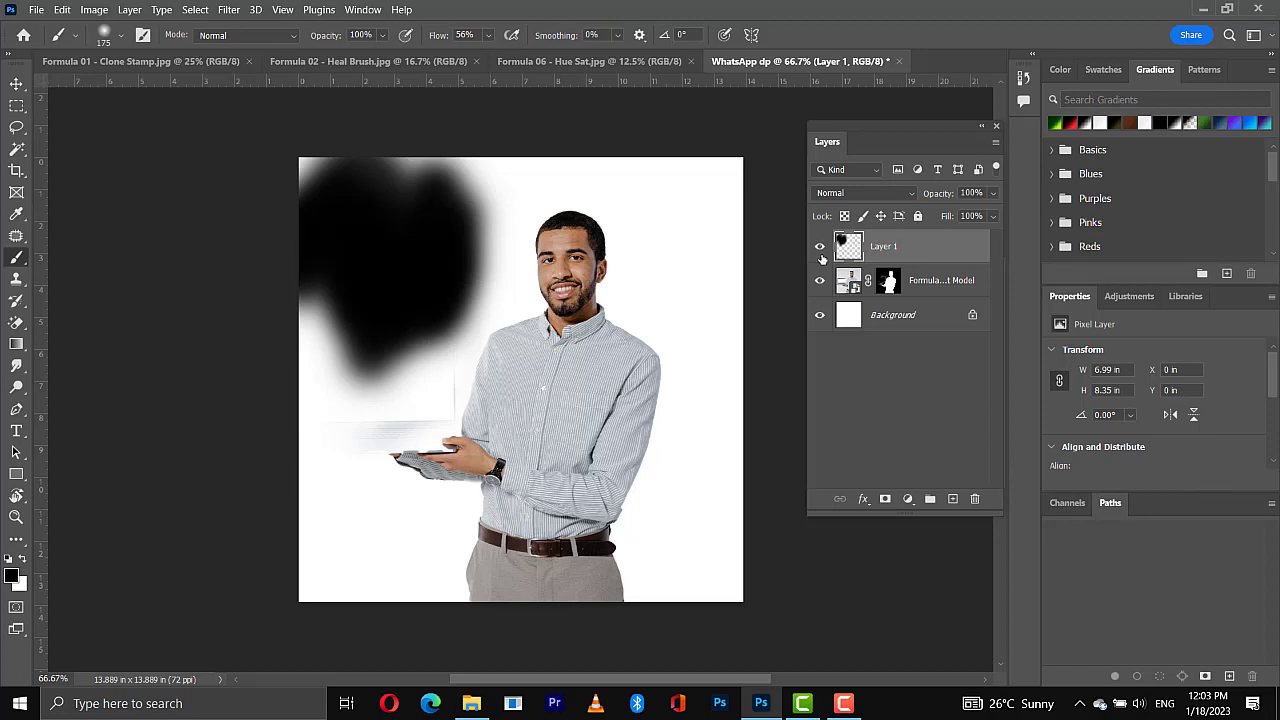
Step: Select the photo layer and toggle the visibility of the painted layer and the photo layer off and on
click(922, 290)
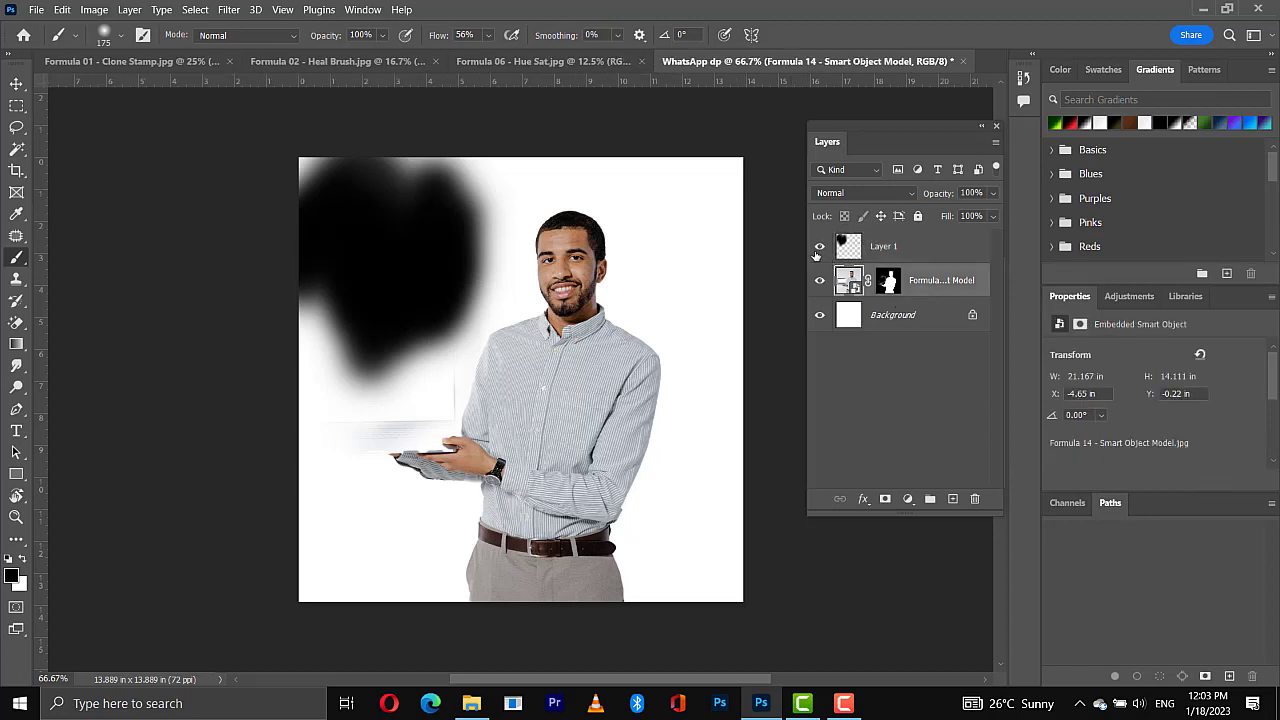
click(819, 248)
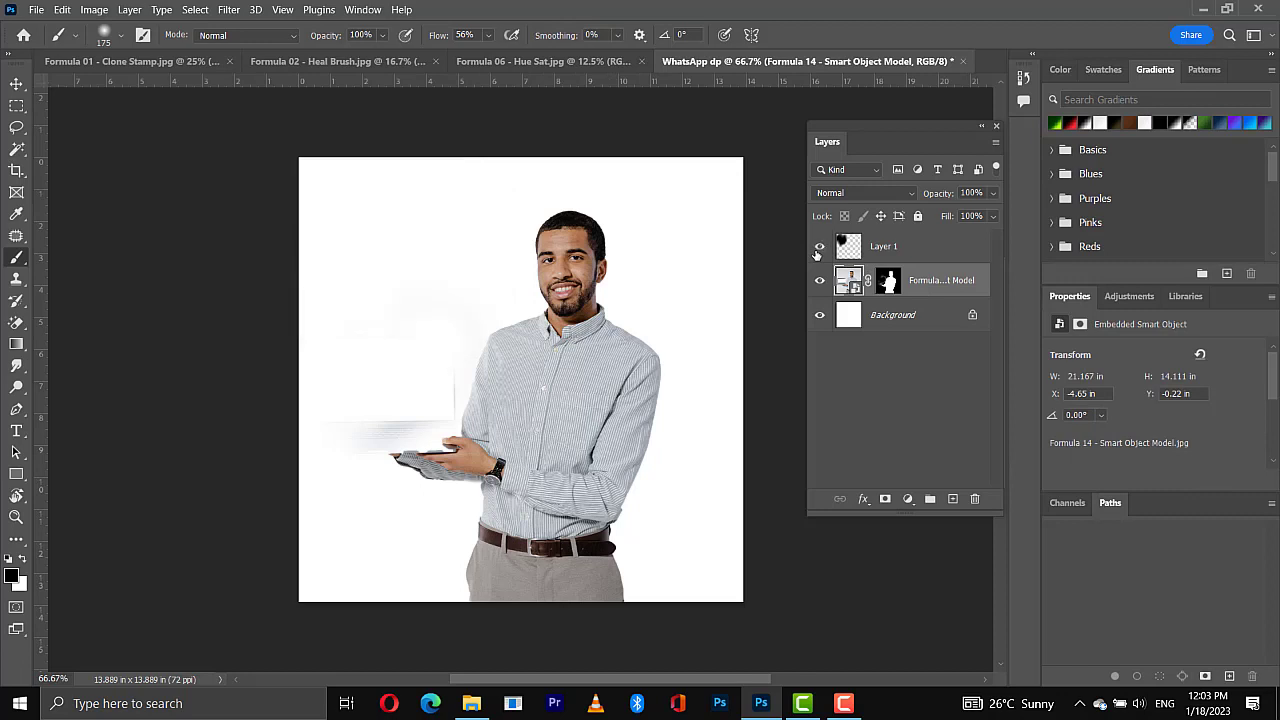
click(819, 248)
click(820, 283)
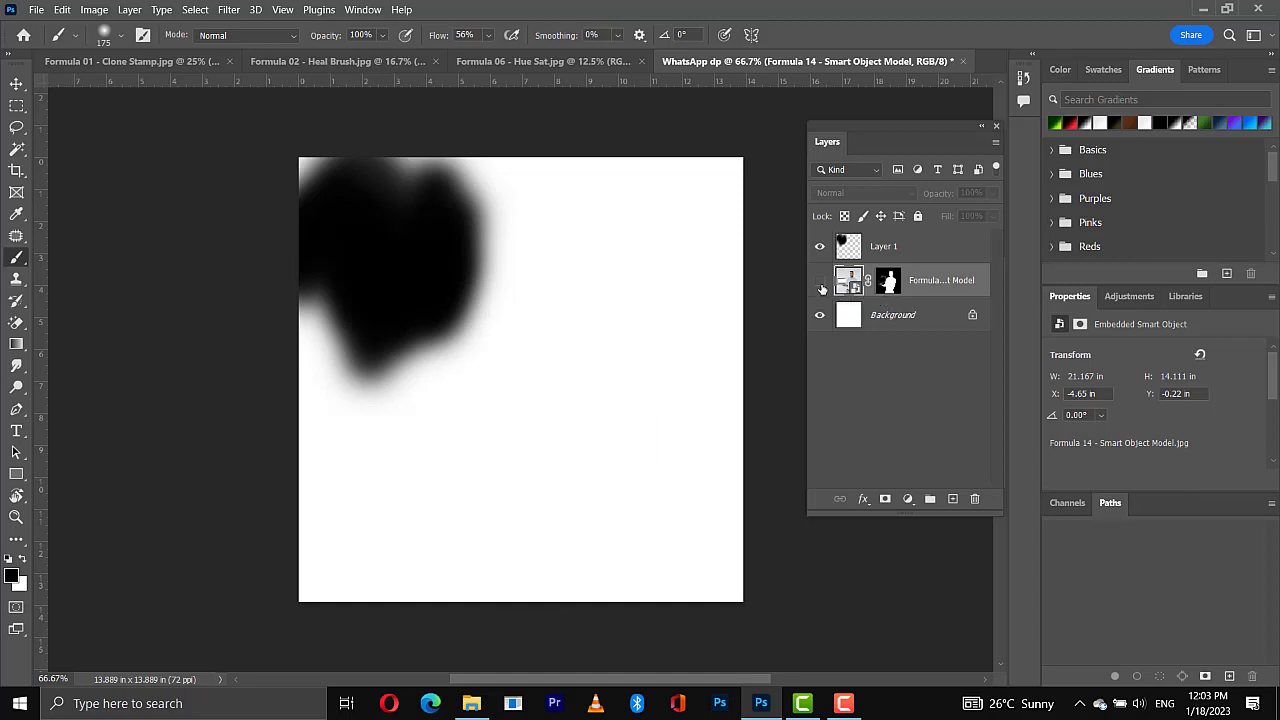
click(820, 281)
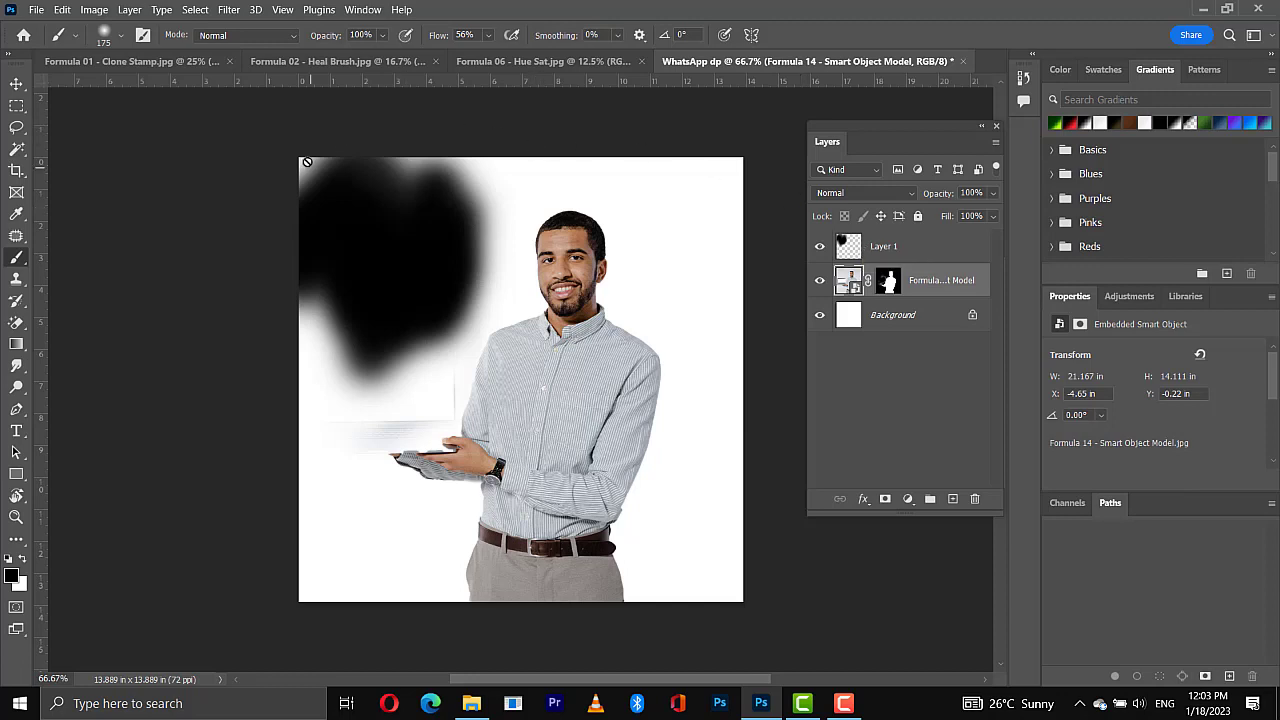
Step: In Formula 02 - Heal Brush.jpg, set up the Spot Healing Brush on a new layer with Sample All Layers enabled
click(284, 66)
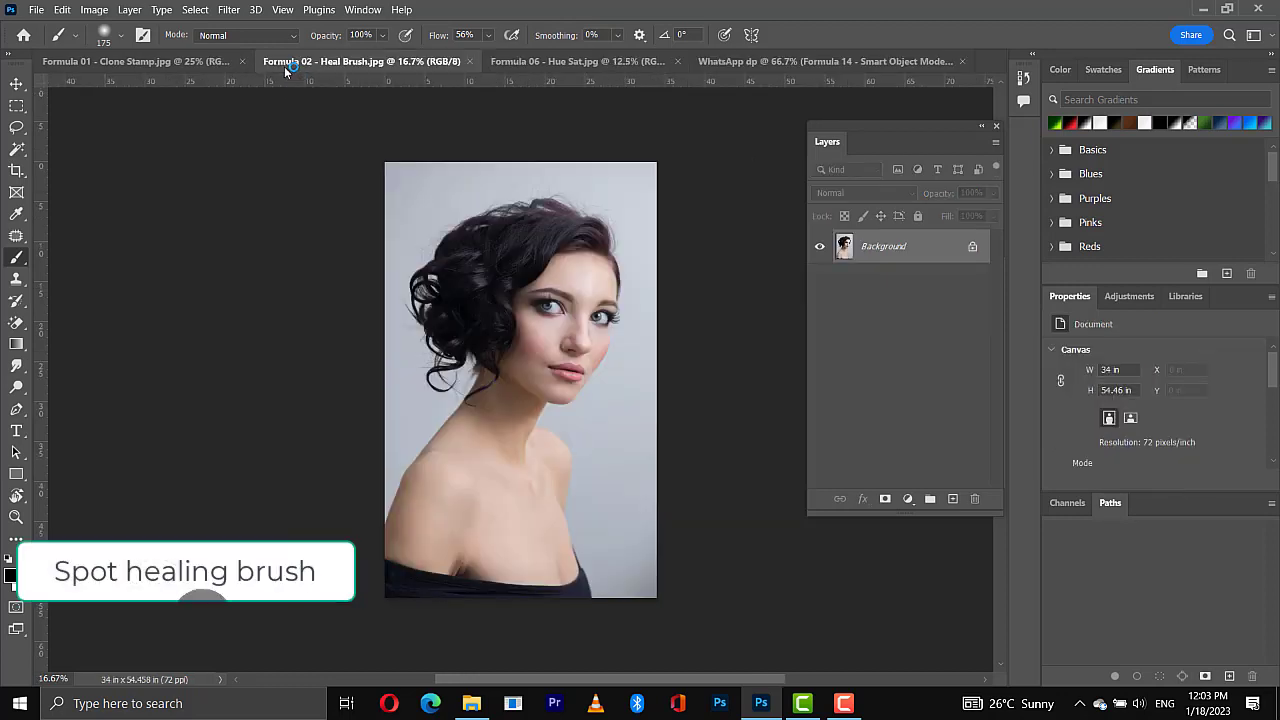
key(ctrl+plus)
key(ctrl+plus)
key(ctrl+plus)
key(ctrl+plus)
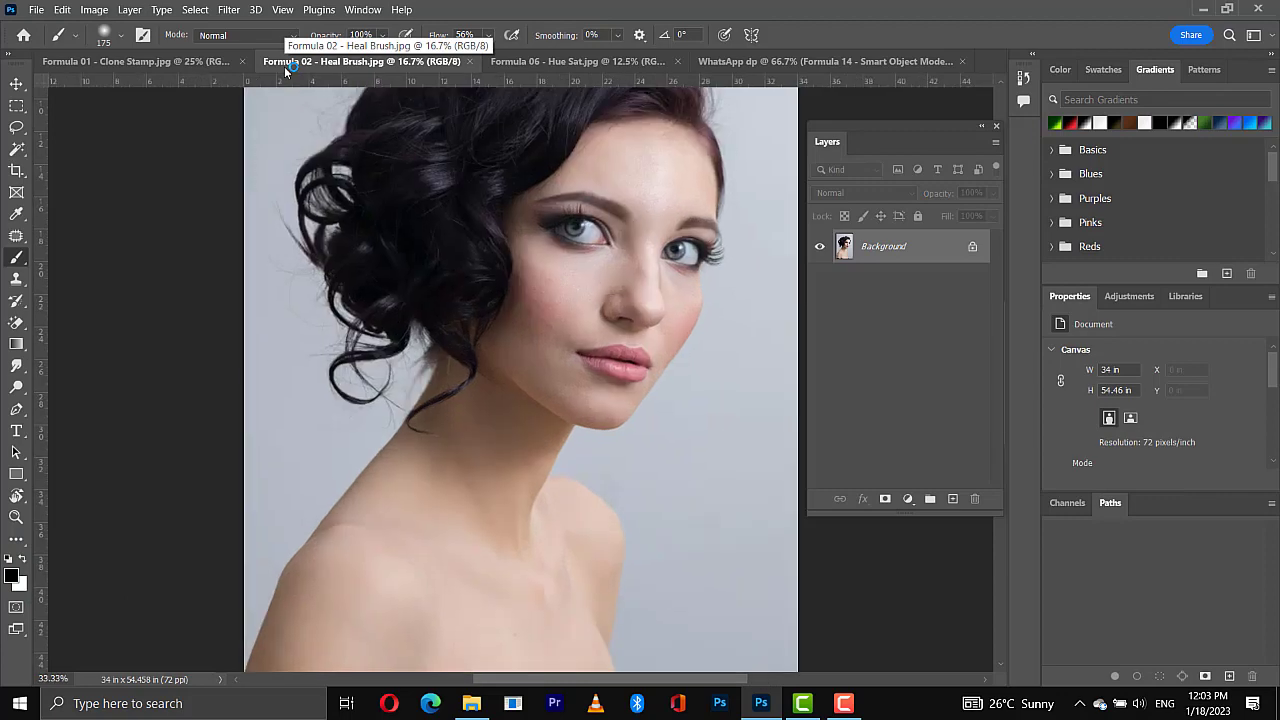
key(ctrl+plus)
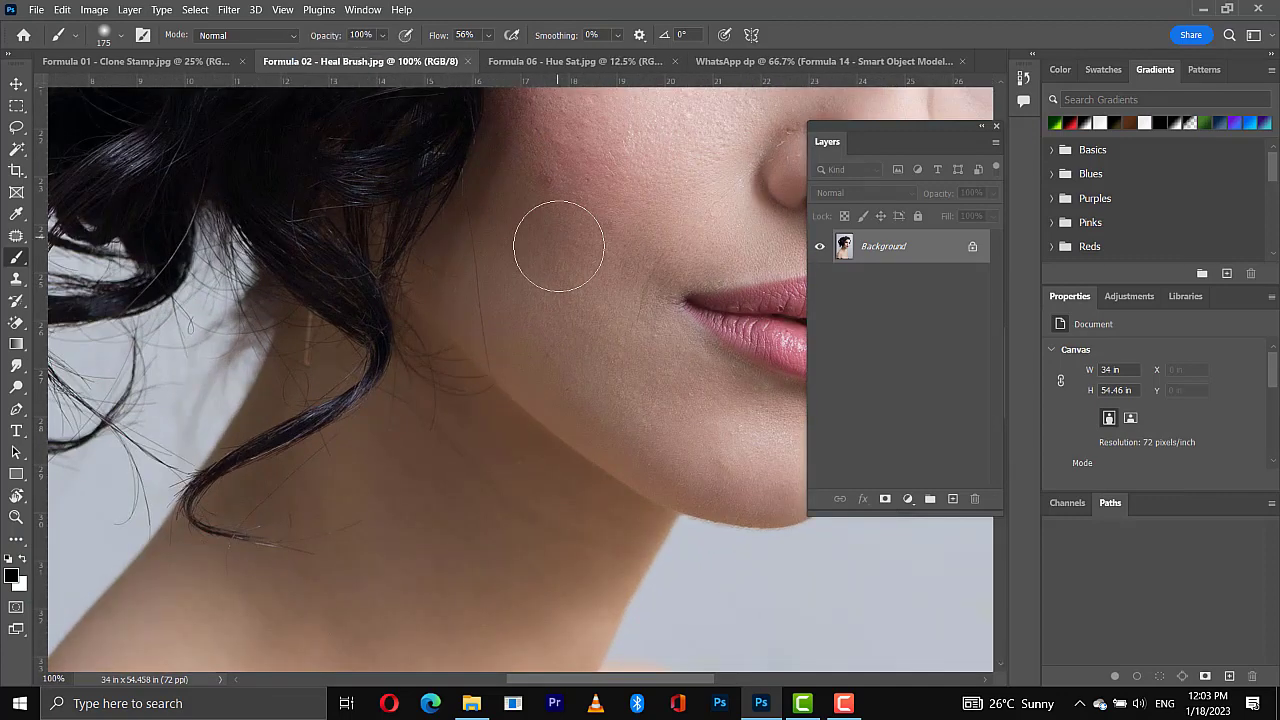
scroll(558, 246, up, 5)
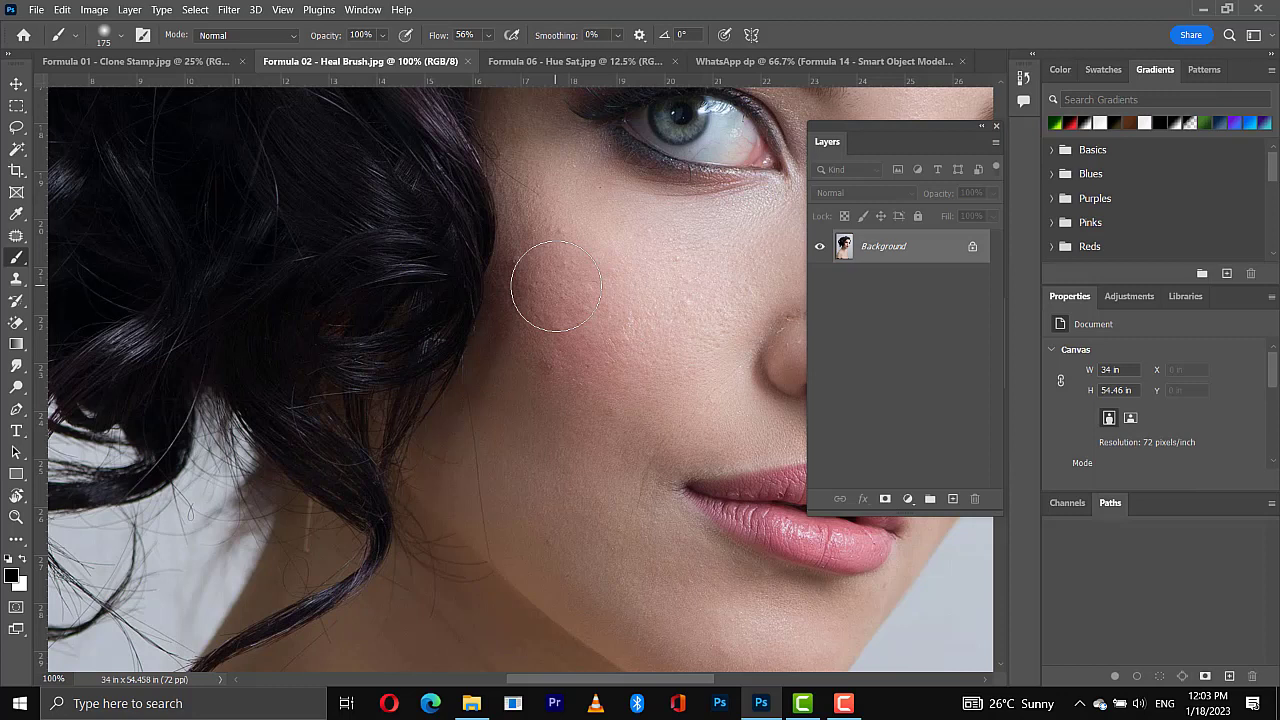
click(18, 237)
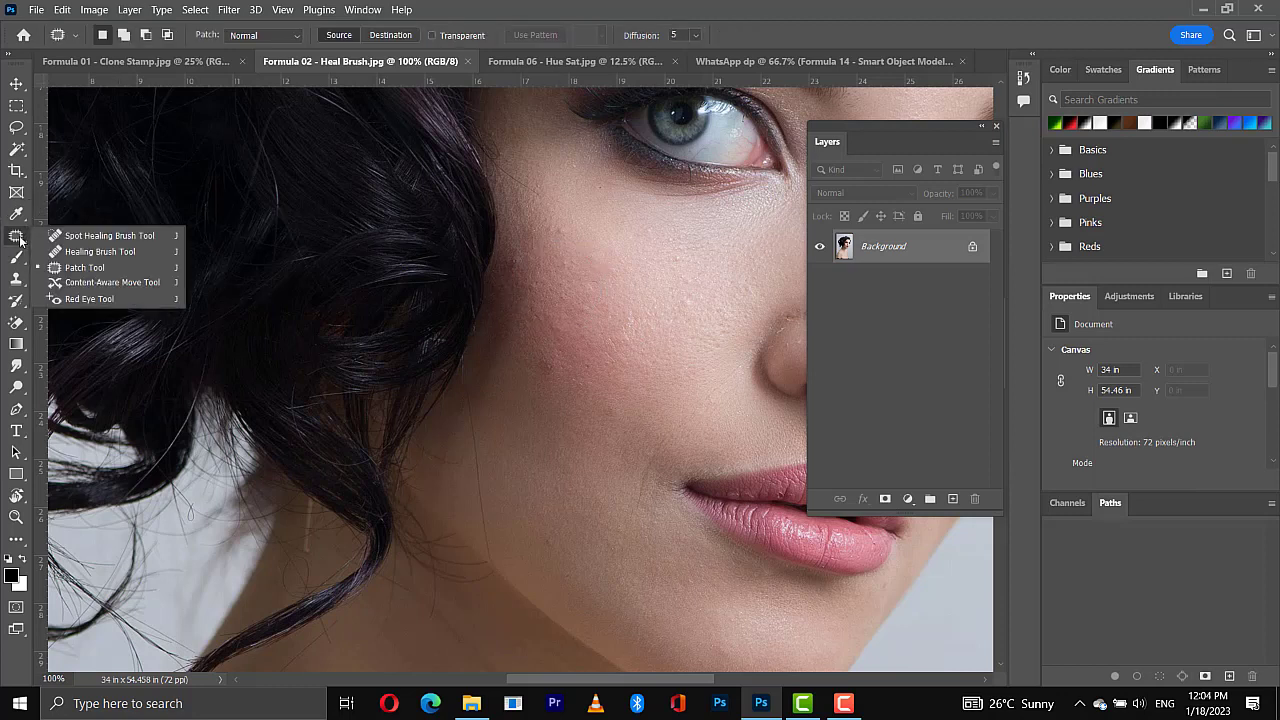
click(74, 237)
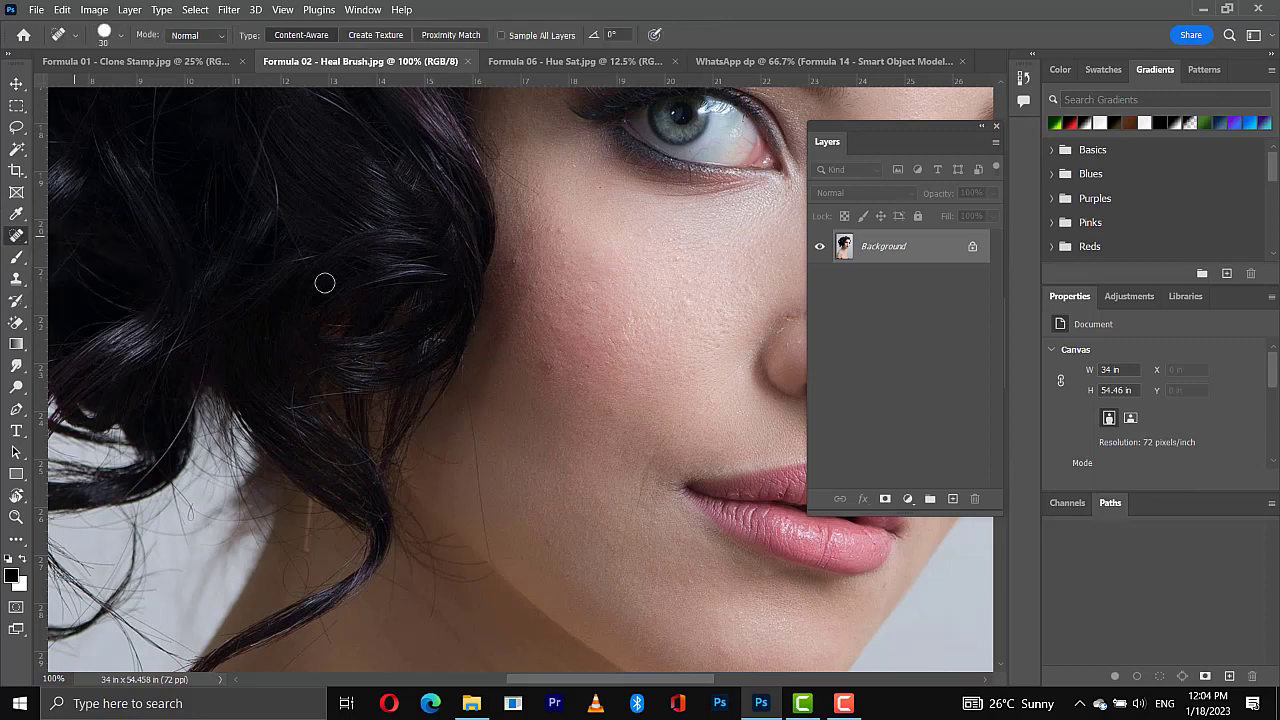
click(953, 500)
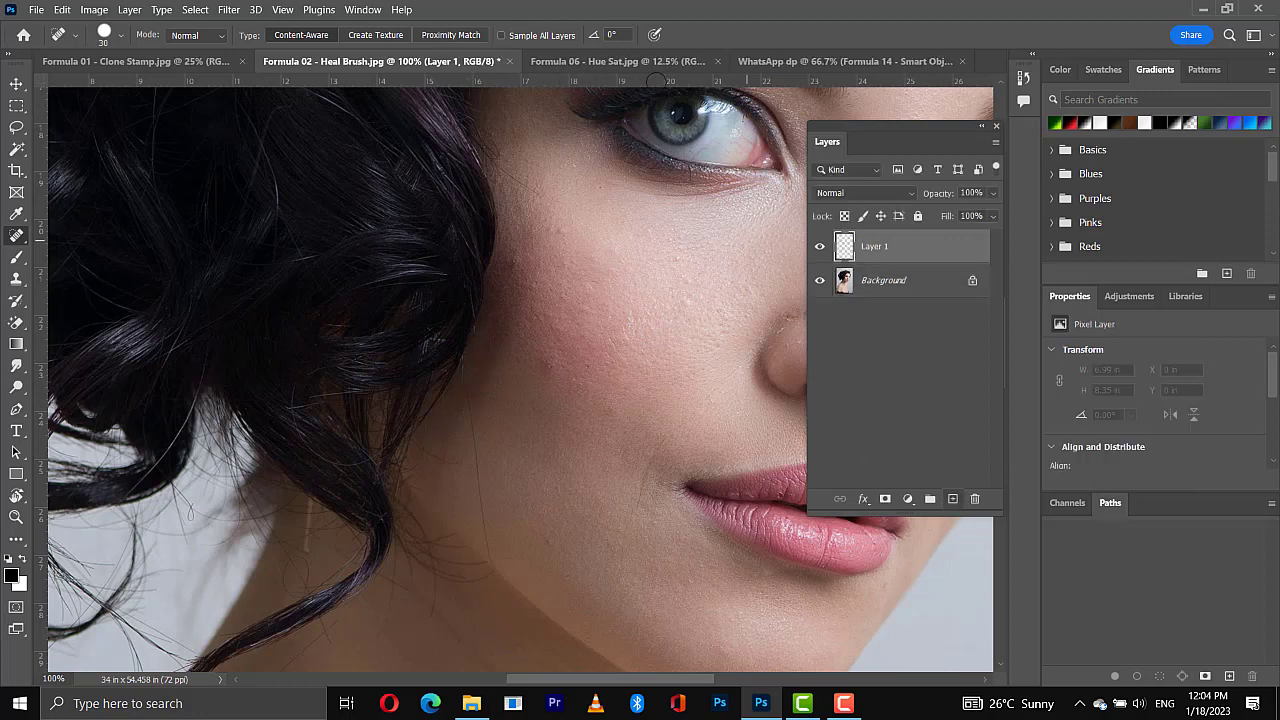
click(502, 36)
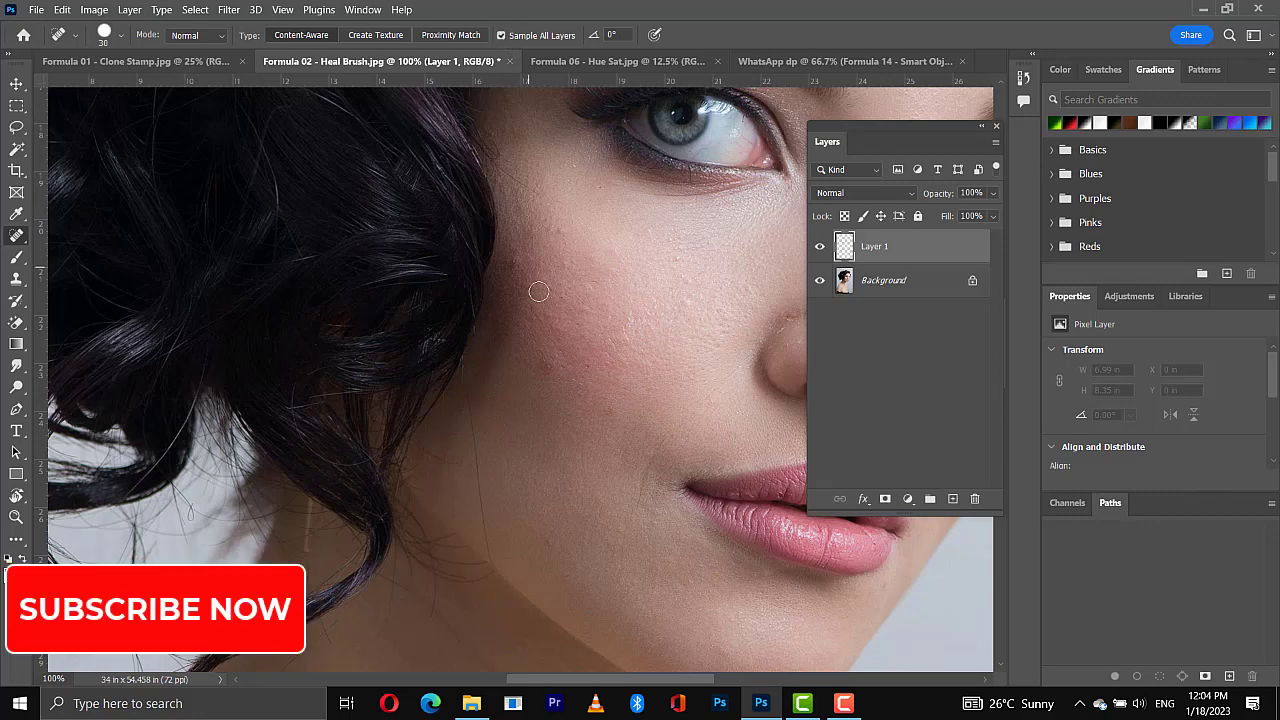
Step: Heal several blemishes on the woman's cheek with the Spot Healing Brush on the new layer
click(548, 362)
click(548, 362)
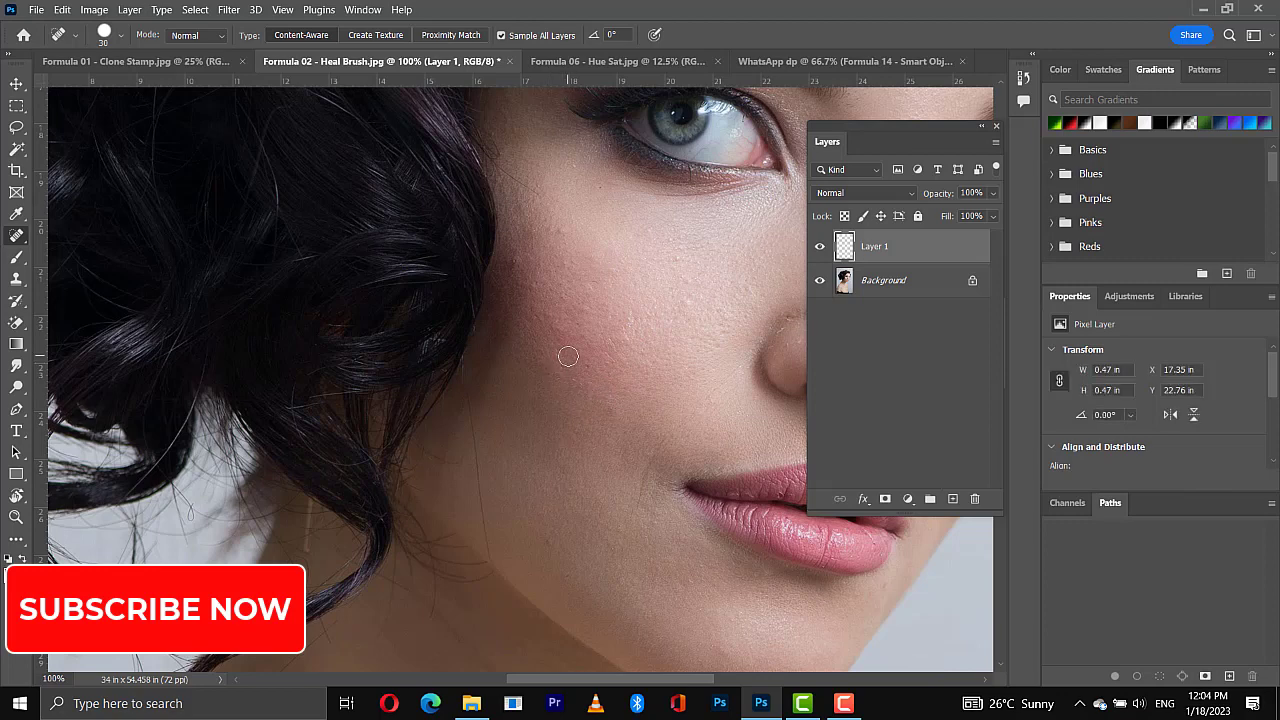
key(ctrl+plus)
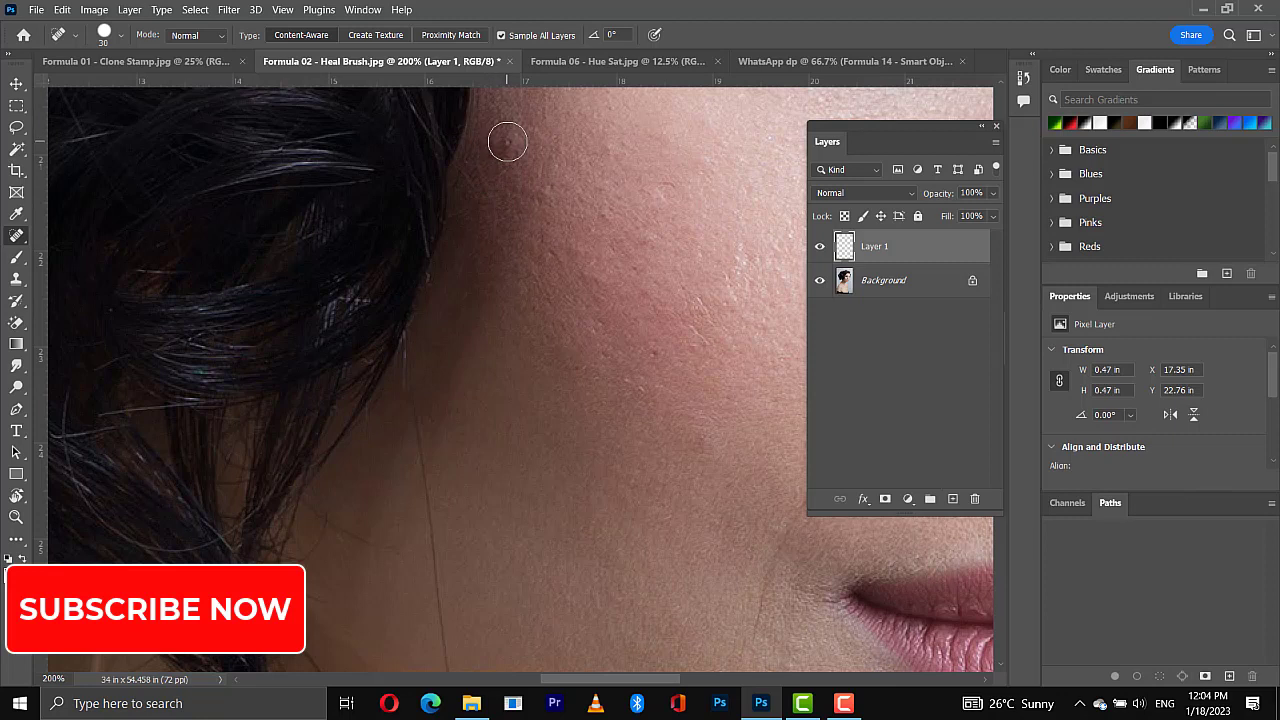
click(507, 142)
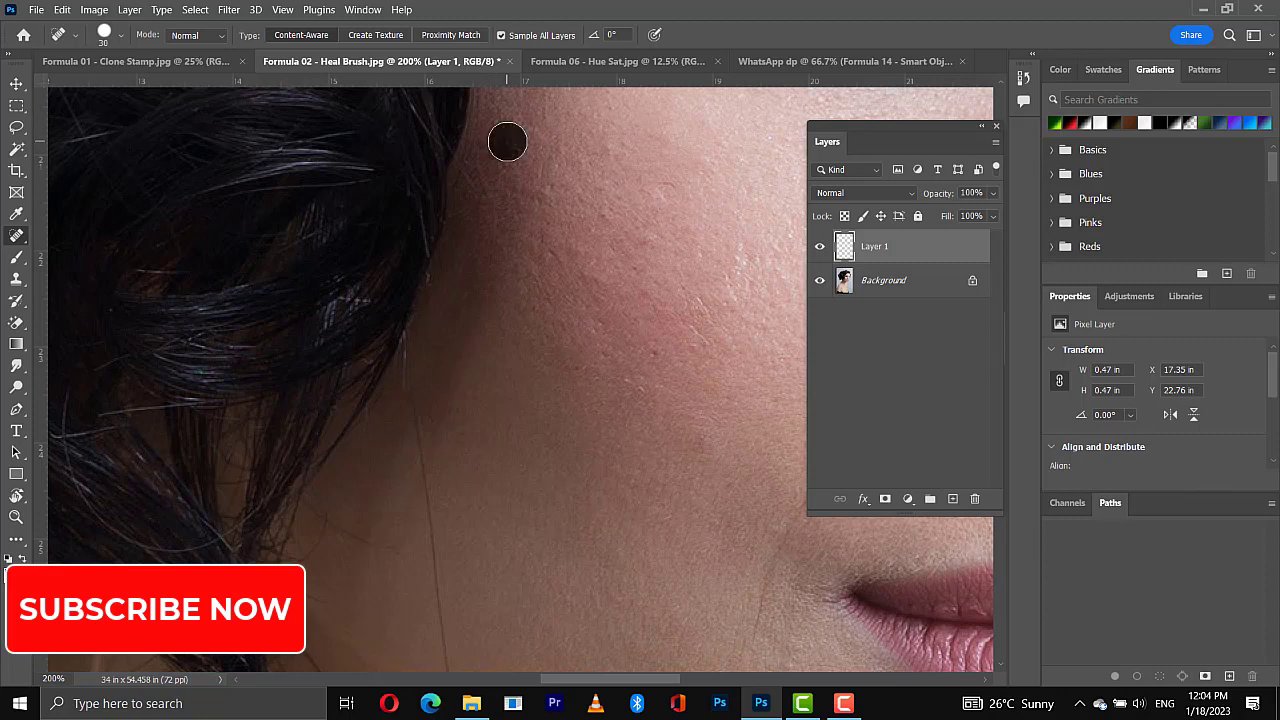
click(652, 200)
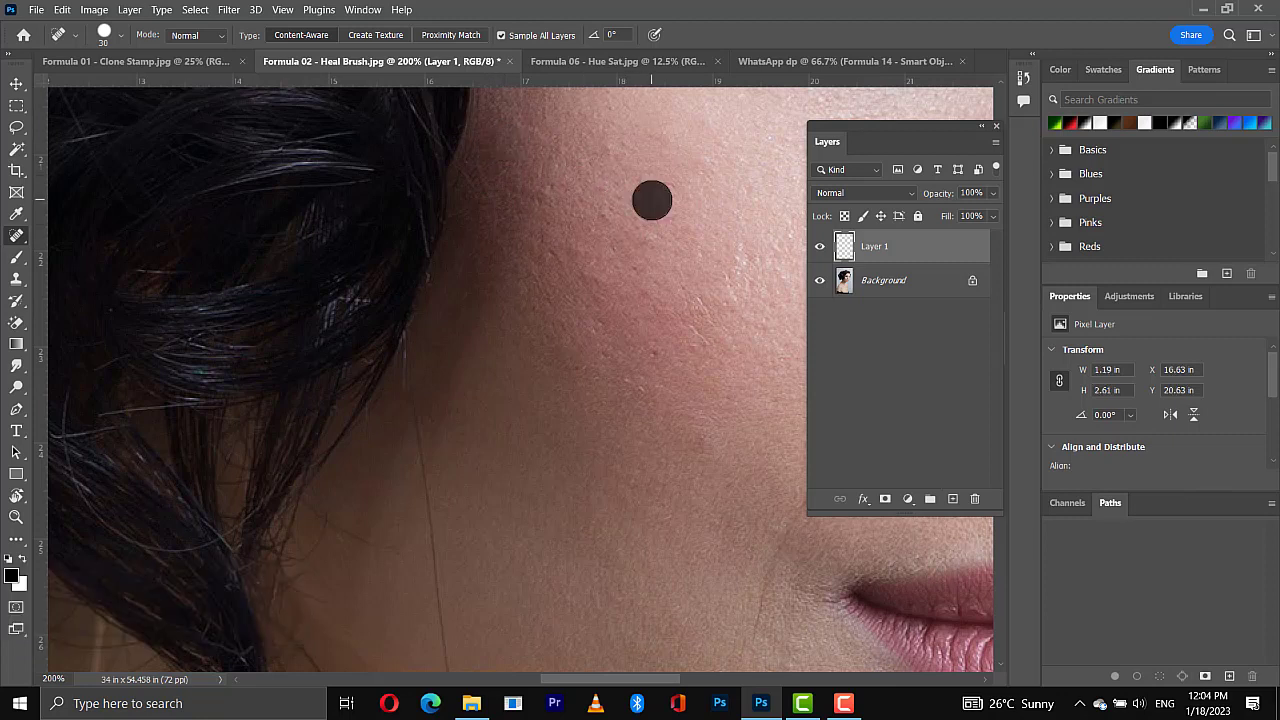
click(603, 152)
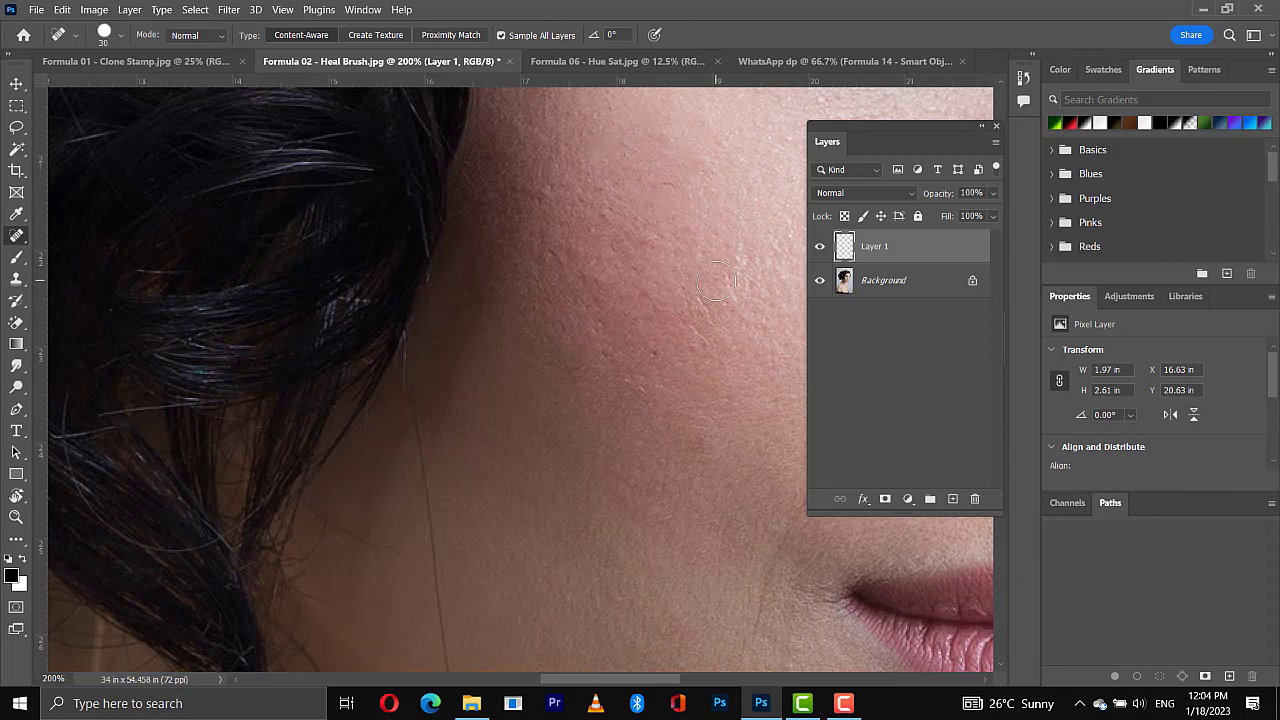
scroll(716, 283, right, 2)
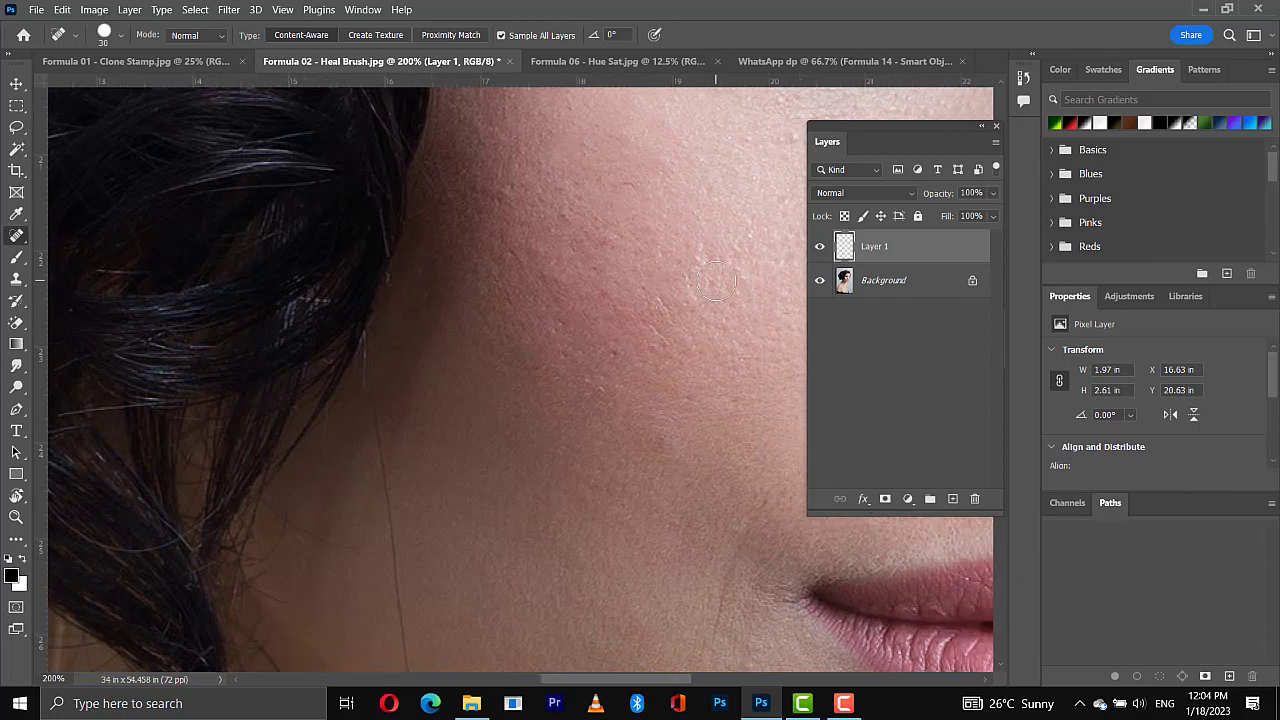
Step: Select the Background layer and compare the face with the healing layer hidden and shown
scroll(716, 283, down, 3)
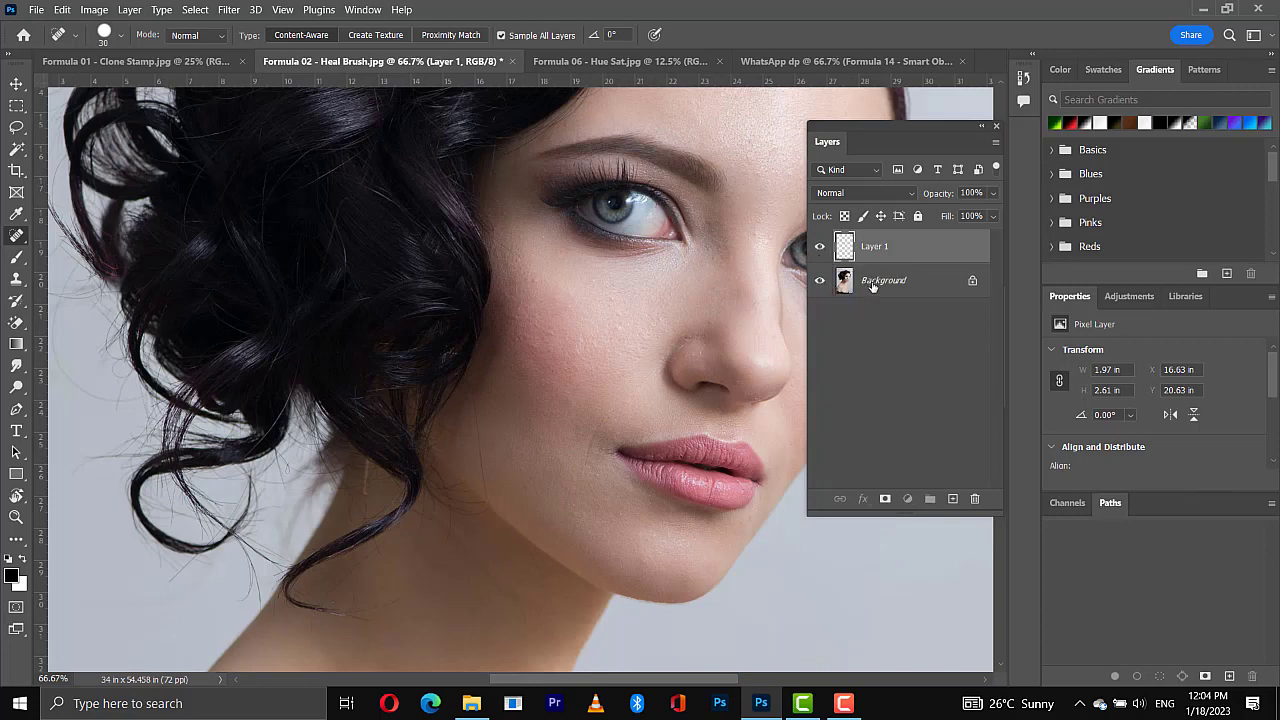
click(873, 284)
click(820, 247)
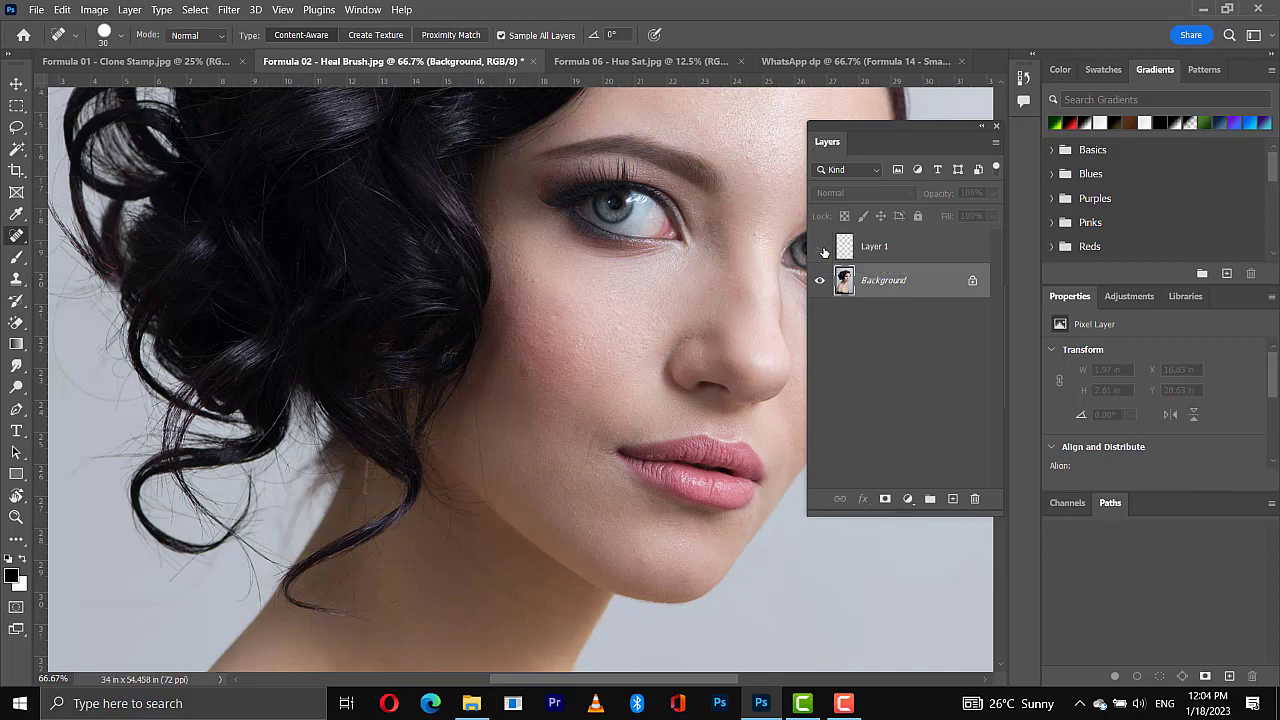
click(821, 247)
Step: Activate the Patch tool and replace the healing layer with a duplicate of the Background layer
click(17, 236)
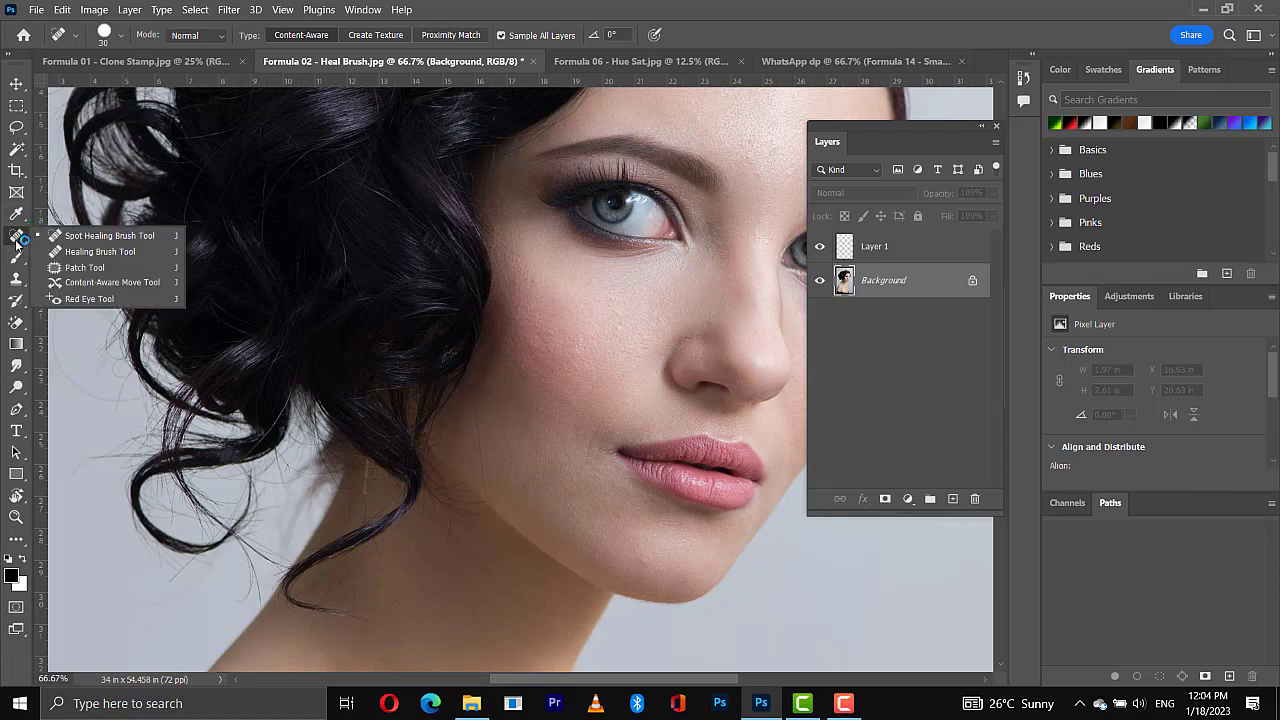
click(84, 267)
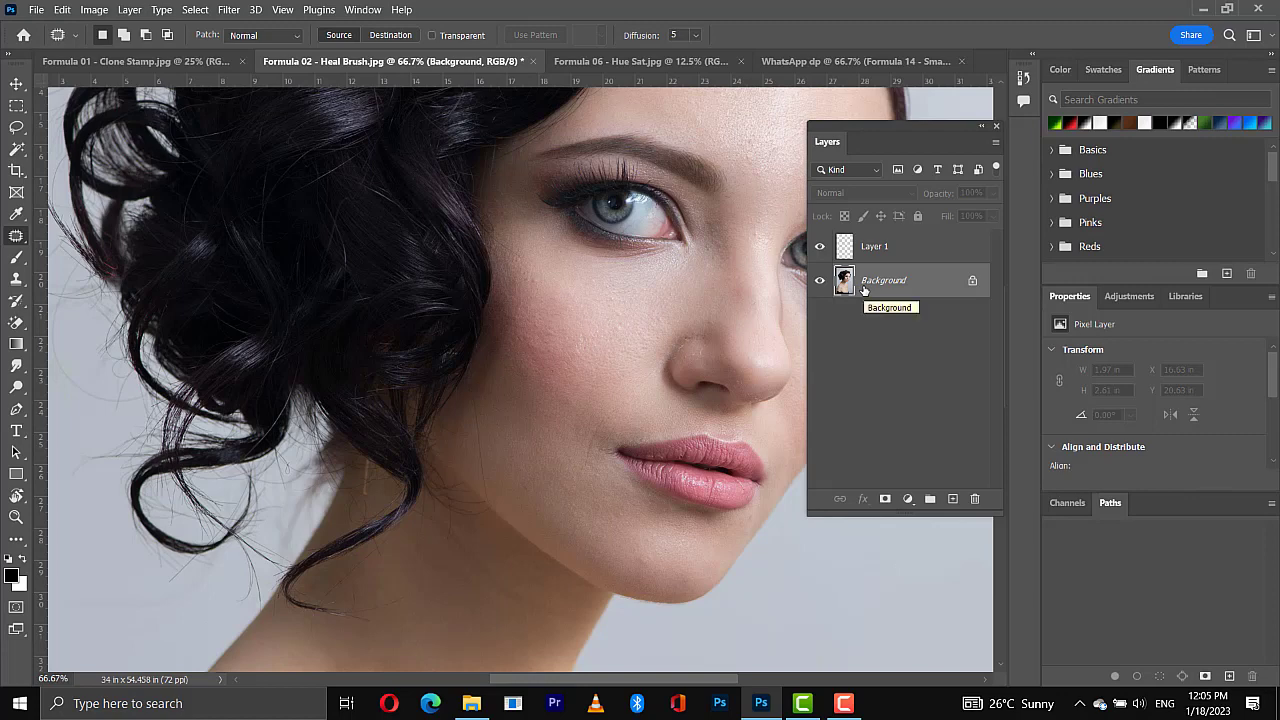
click(820, 247)
click(869, 251)
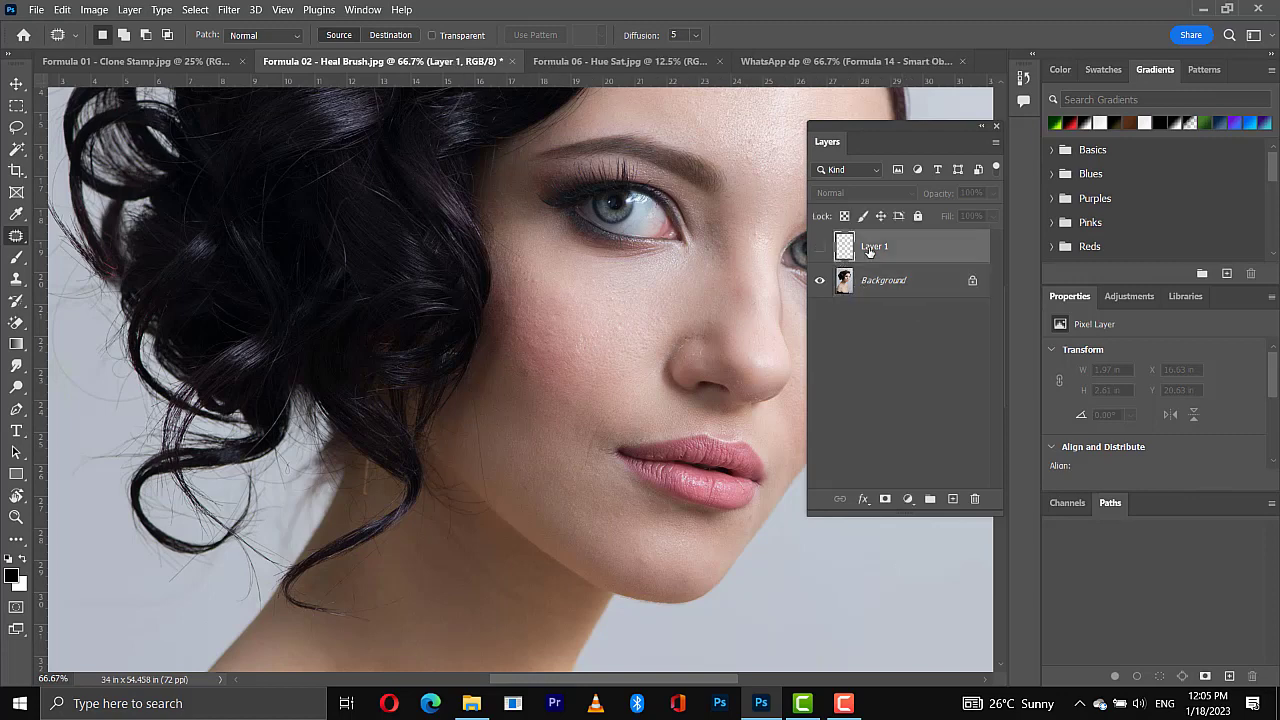
key(Delete)
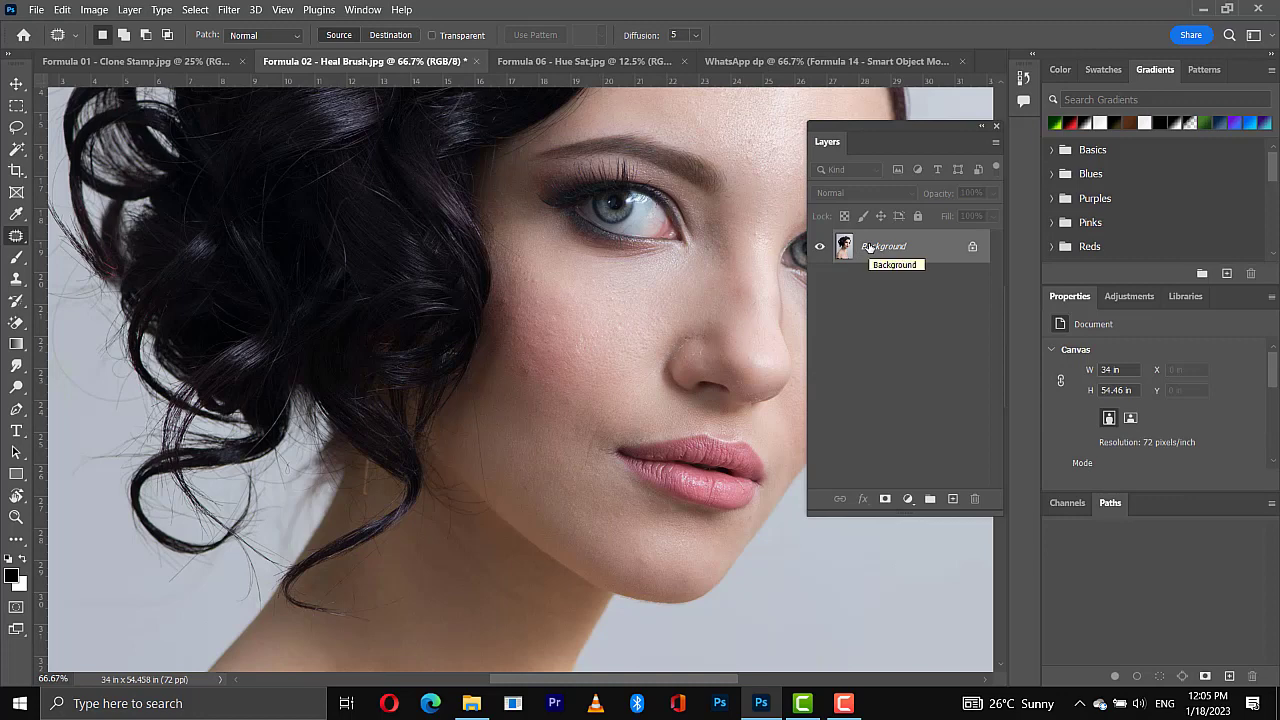
key(ctrl+j)
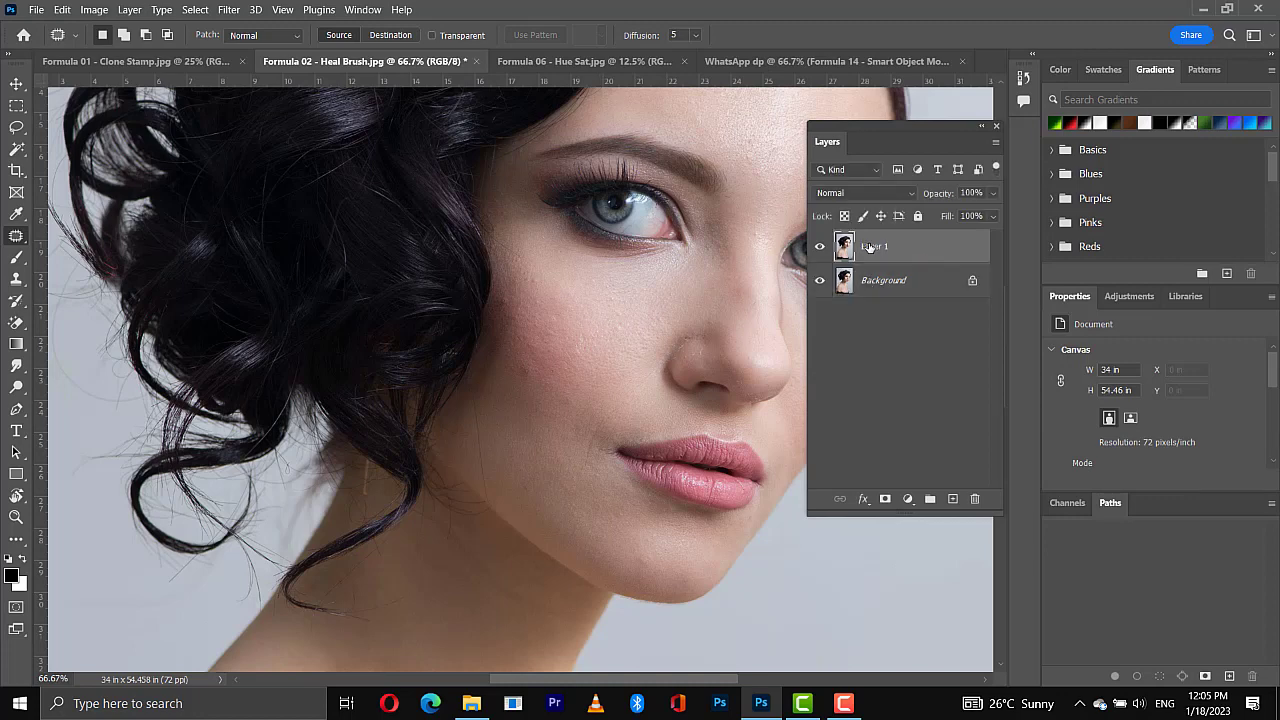
click(870, 247)
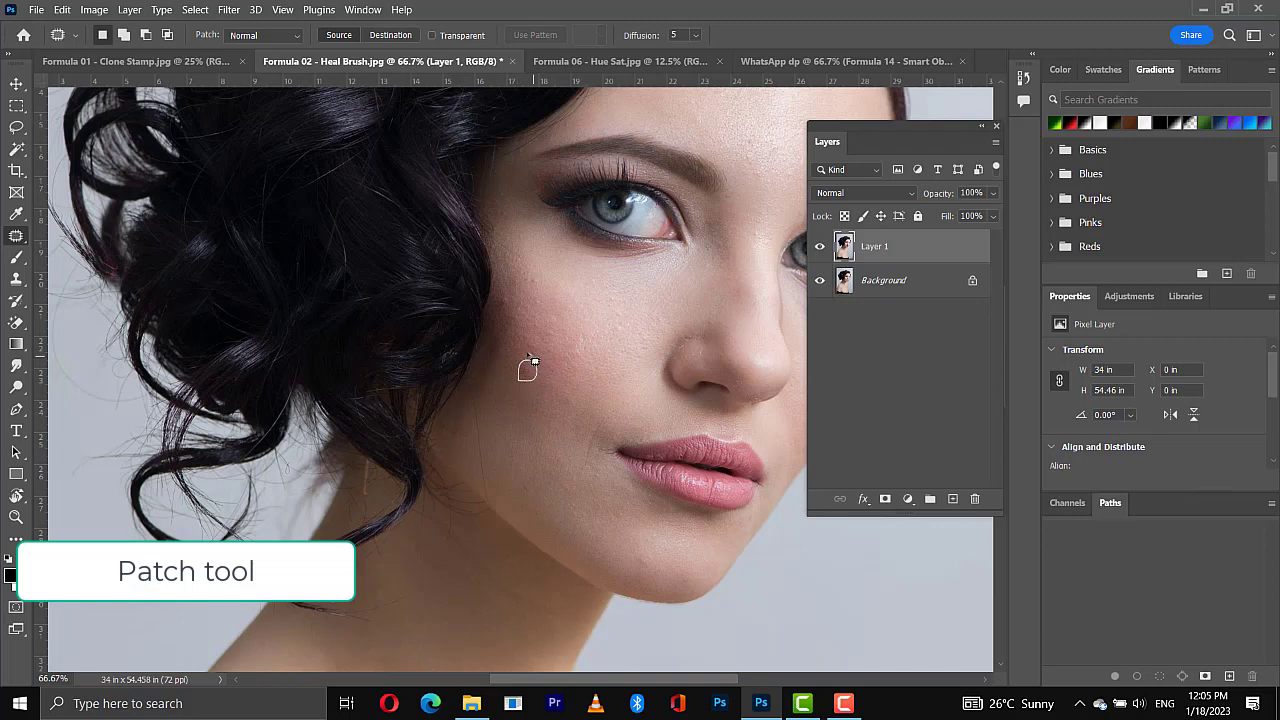
Step: Patch the blemish on the woman's cheek on Layer 1 using clean skin nearby, and clear the selection
drag(531, 354, 530, 356)
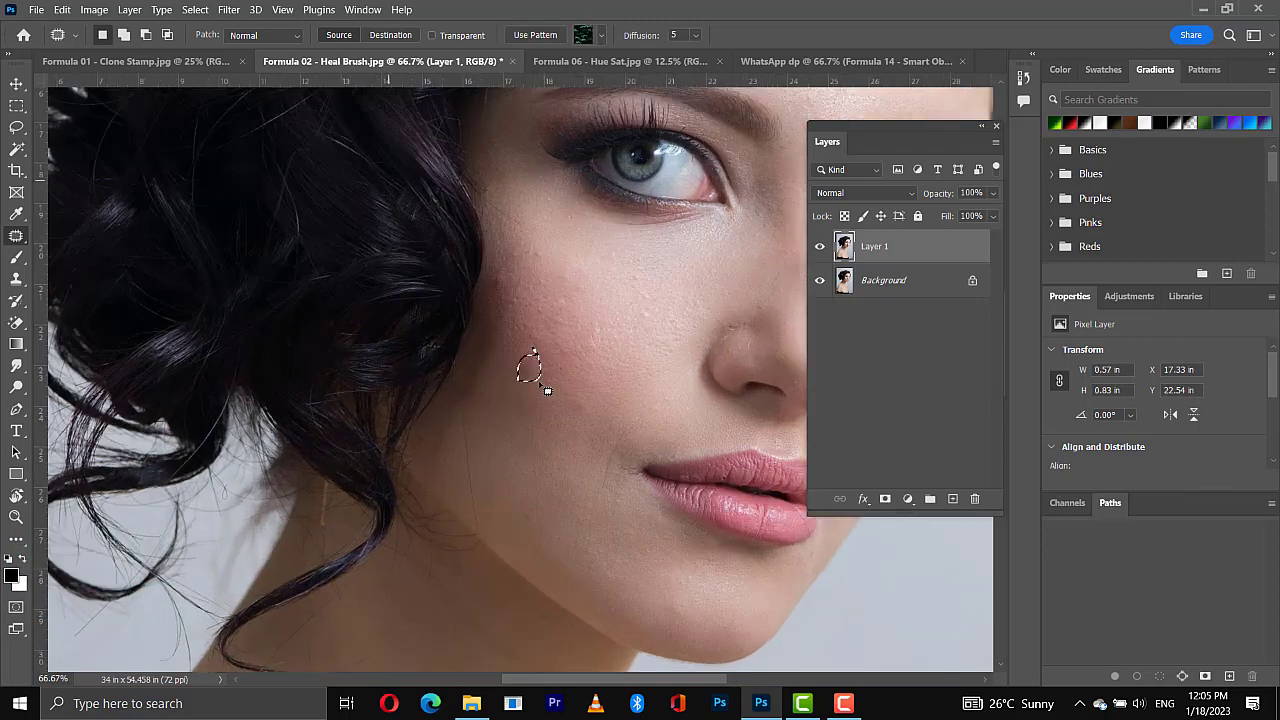
scroll(547, 390, up, 3)
scroll(547, 390, up, 3)
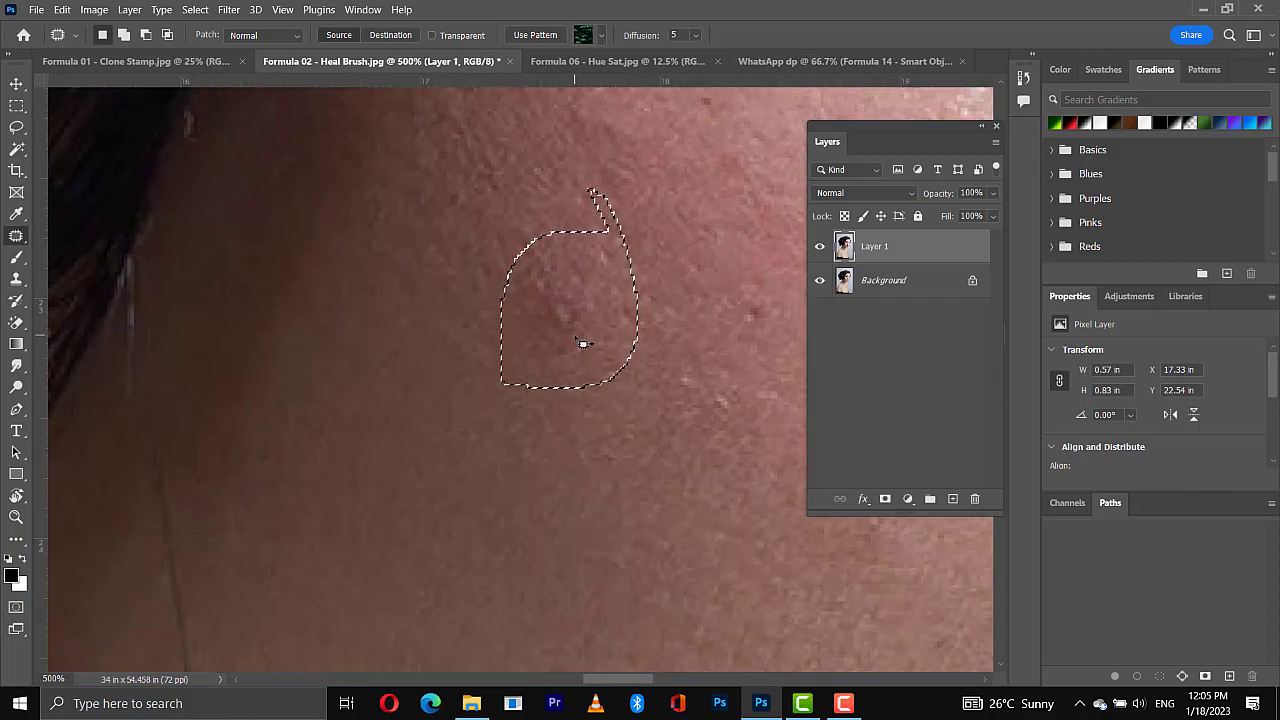
scroll(583, 343, down, 2)
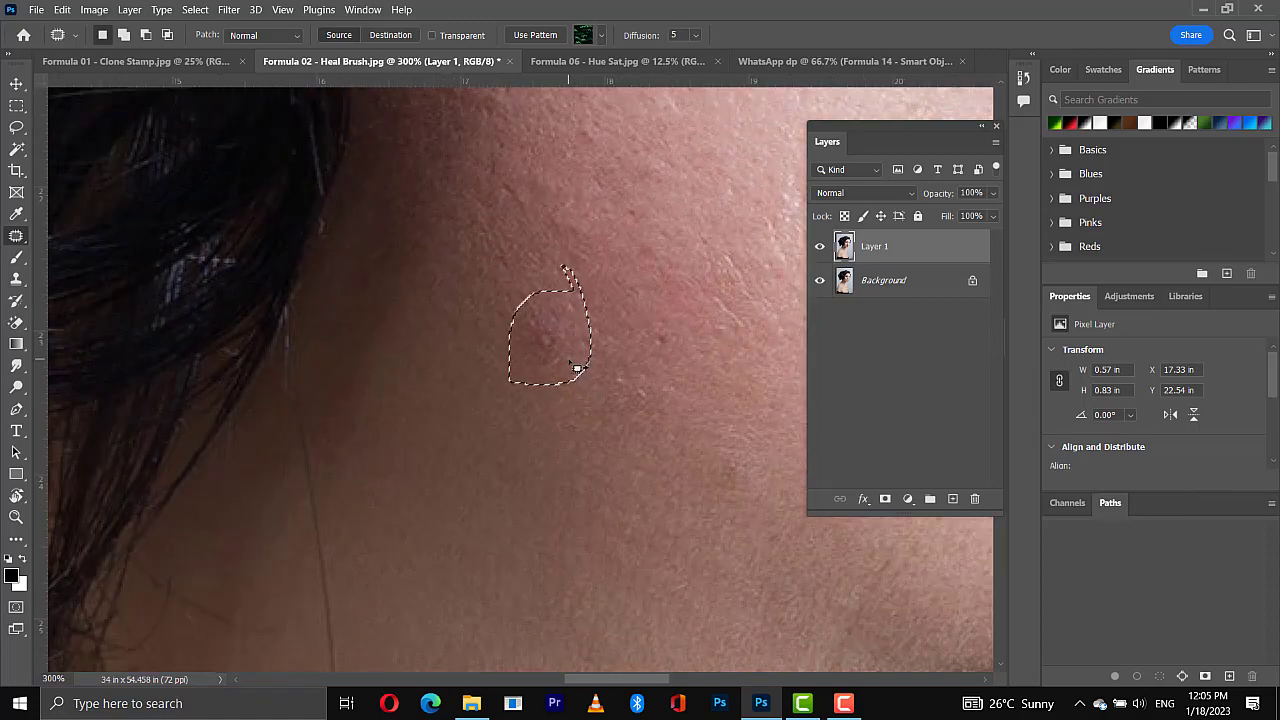
scroll(580, 366, right, 2)
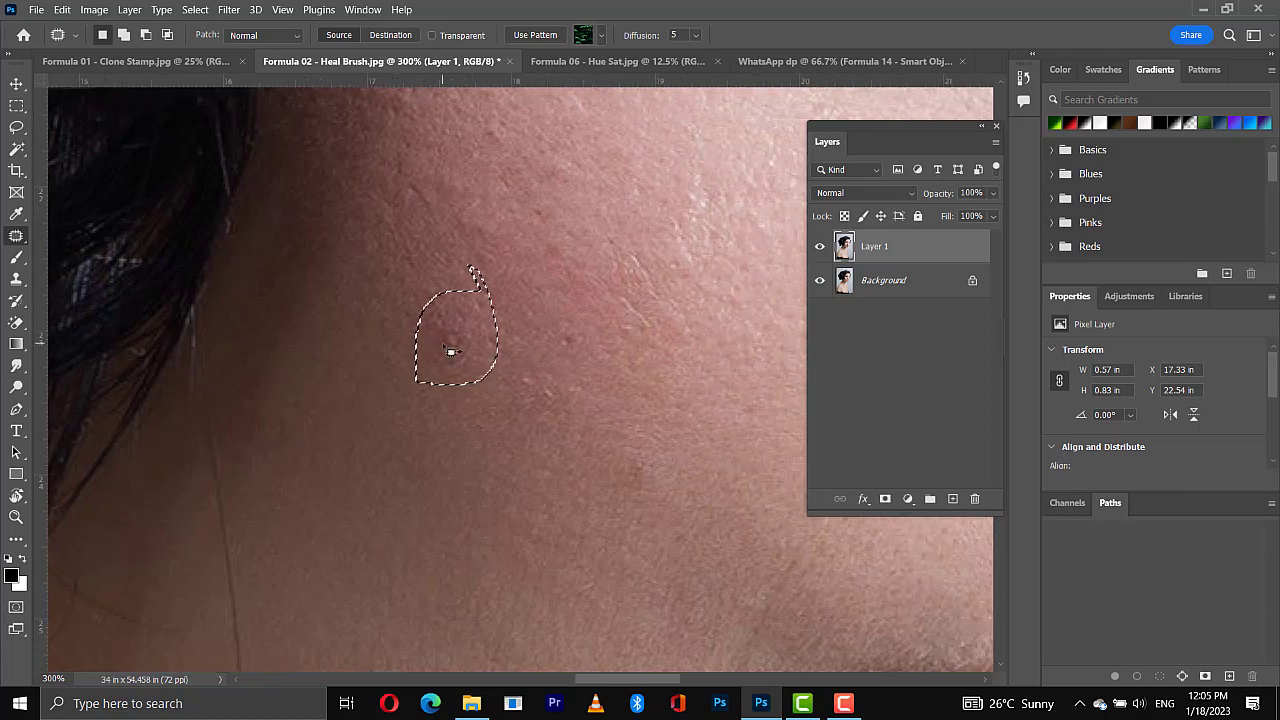
key(ctrl+minus)
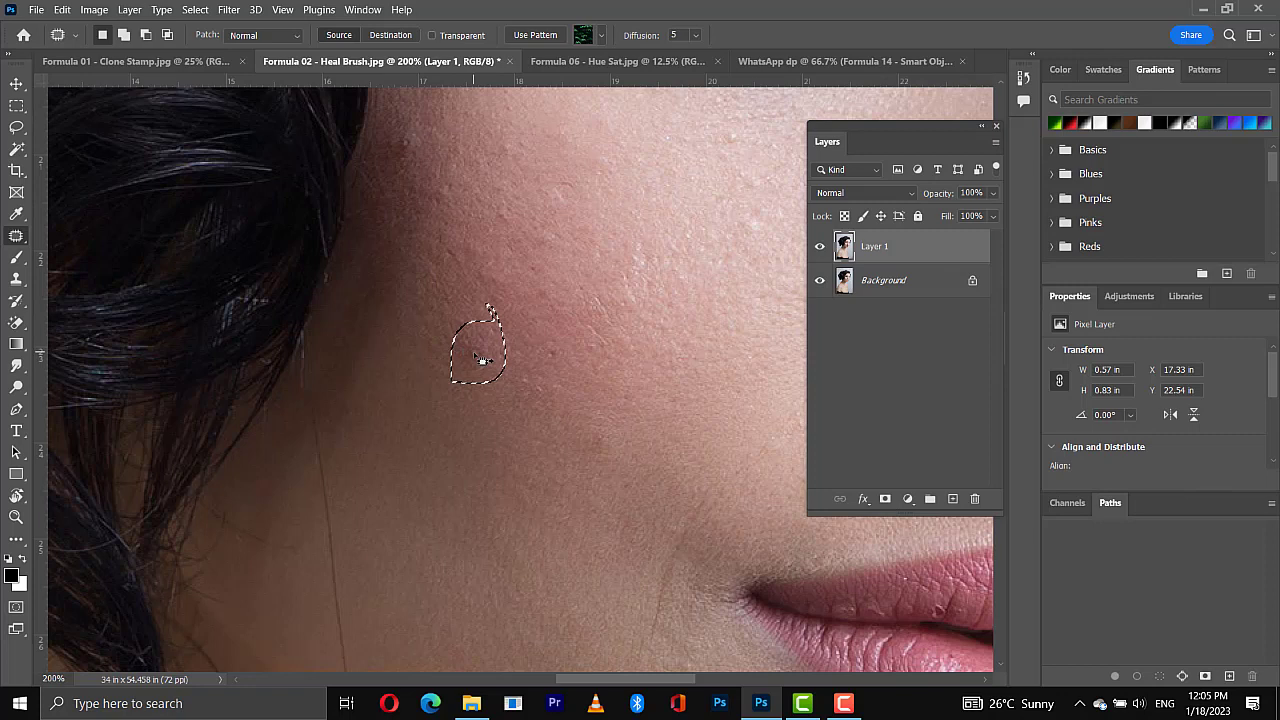
drag(481, 357, 419, 541)
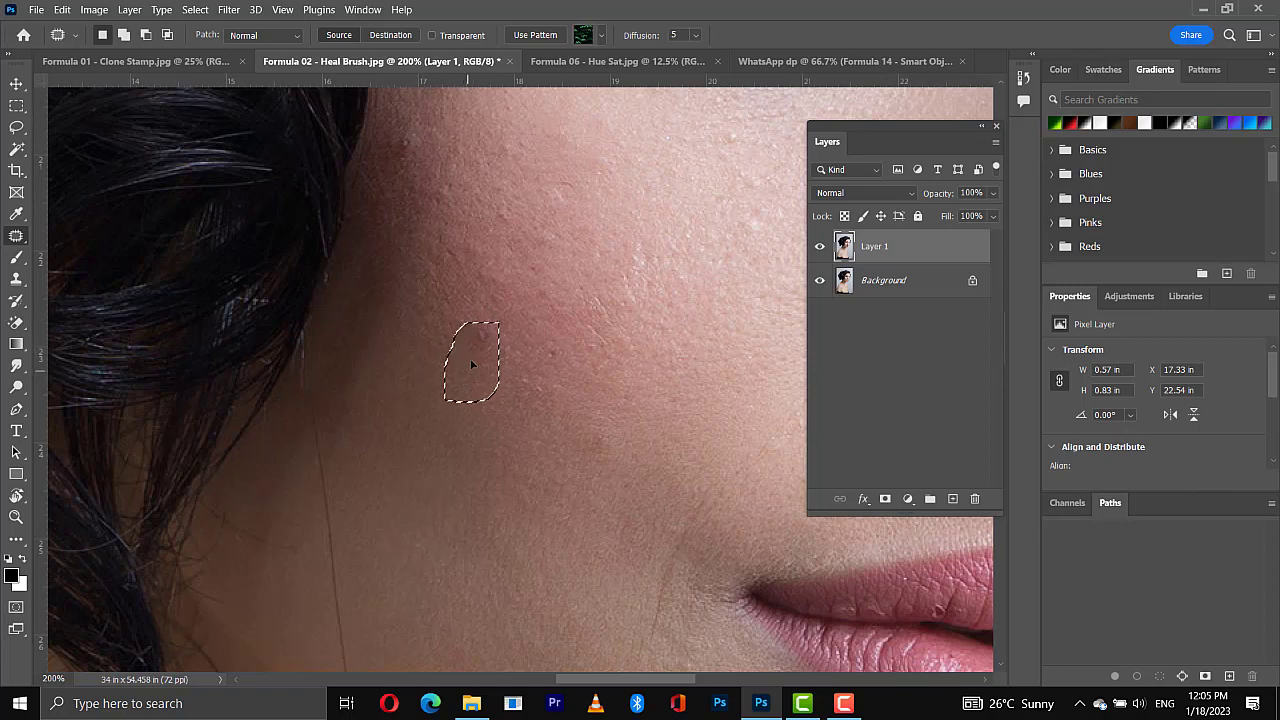
drag(478, 352, 525, 348)
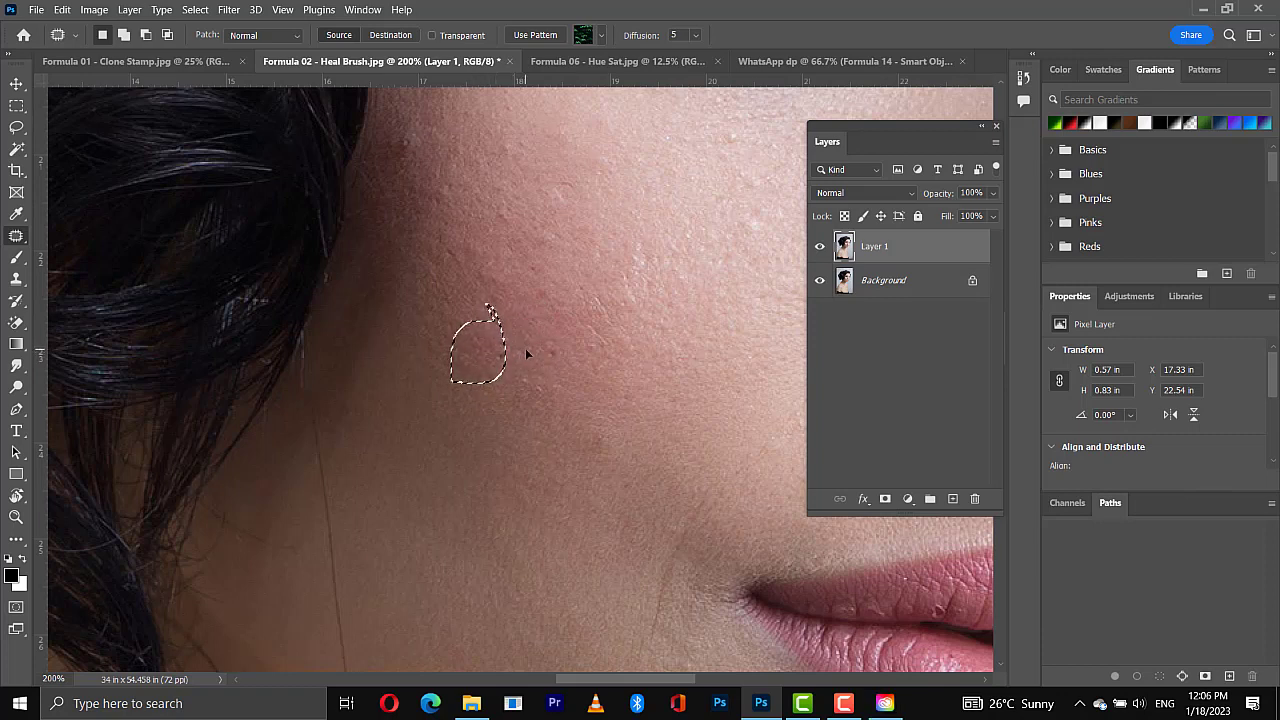
key(ctrl+d)
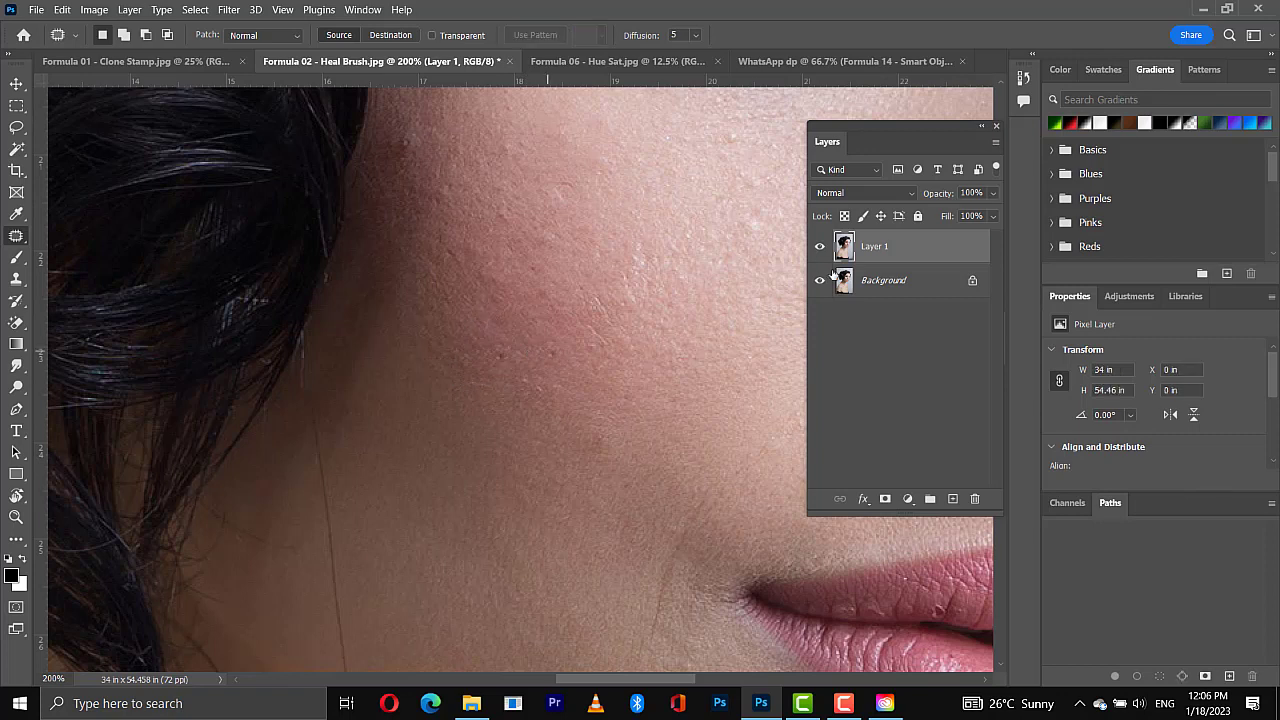
Step: Compare the cheek with the patched layer hidden and shown, and view the whole portrait
click(818, 249)
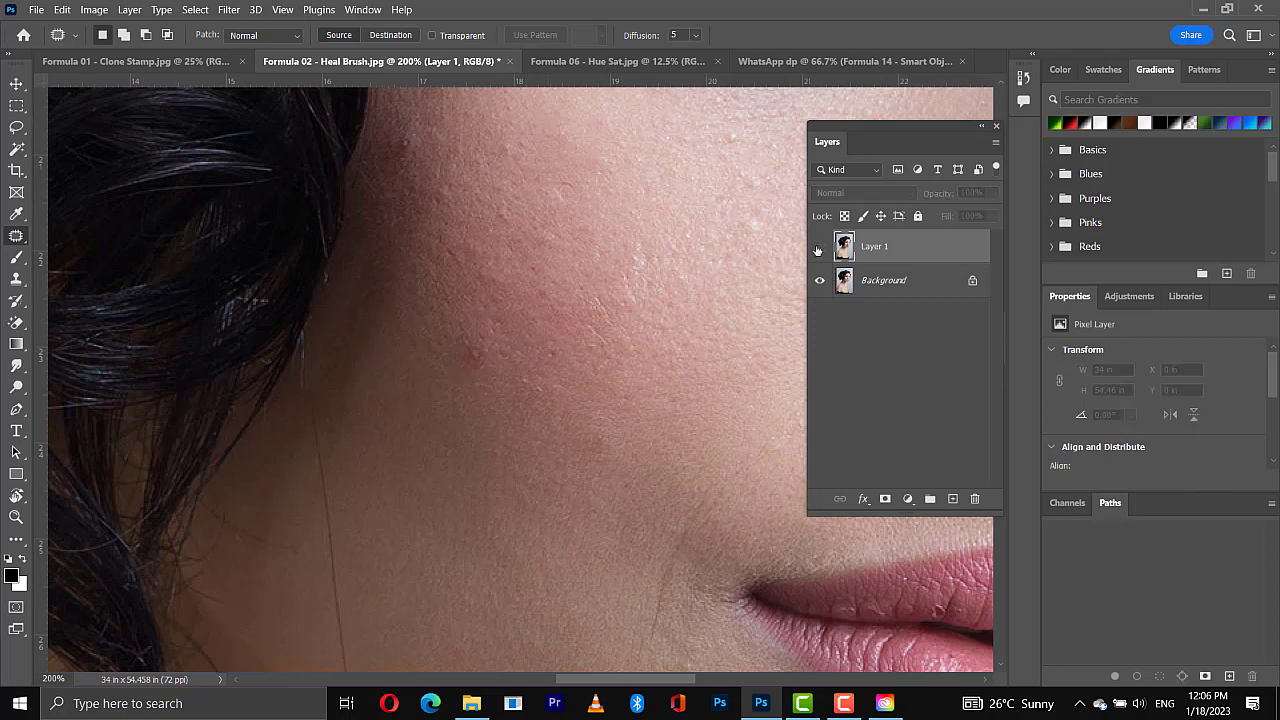
click(818, 249)
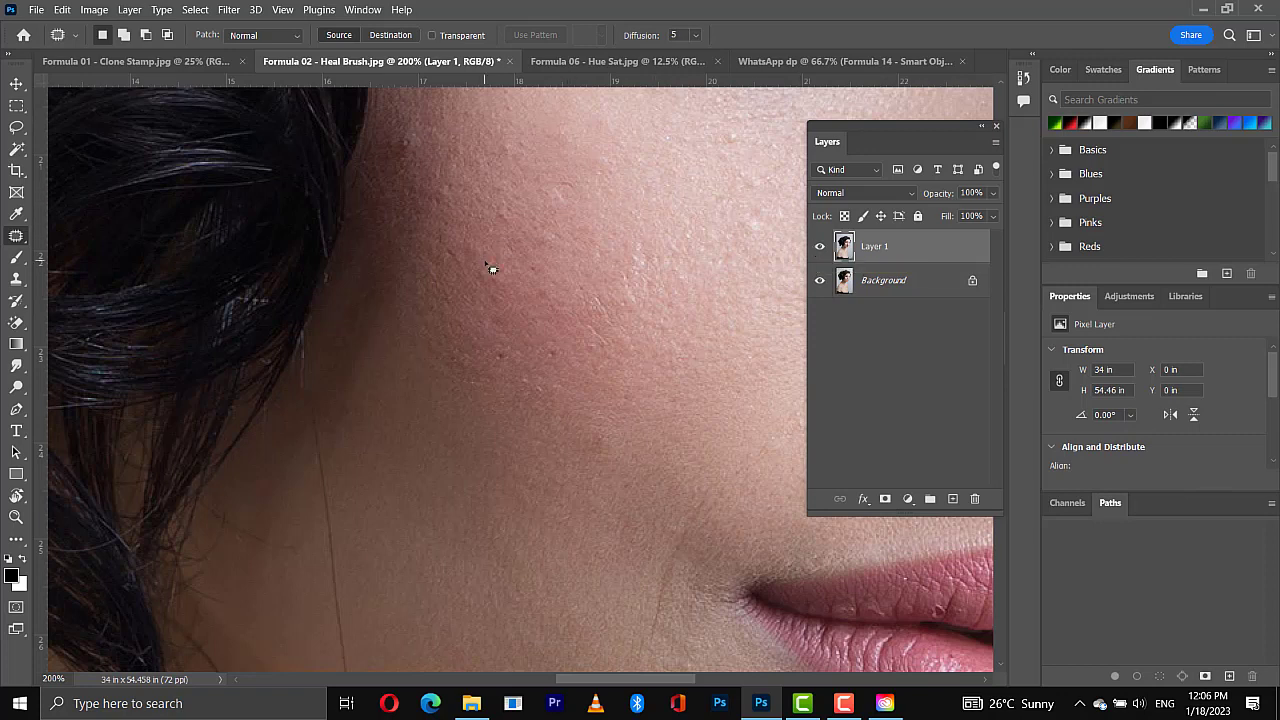
key(ctrl+0)
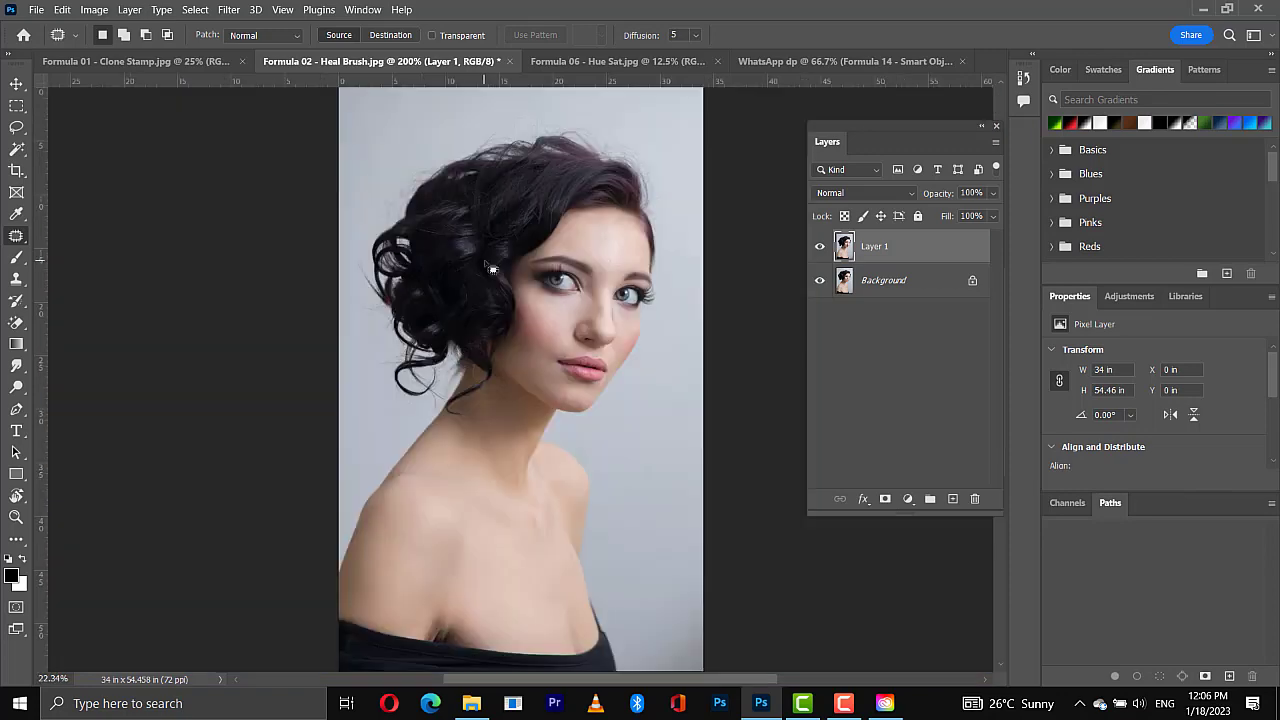
Step: In Formula 01 - Clone Stamp.jpg, sample the lit brick above the wall lamp with the Clone Stamp tool
click(121, 61)
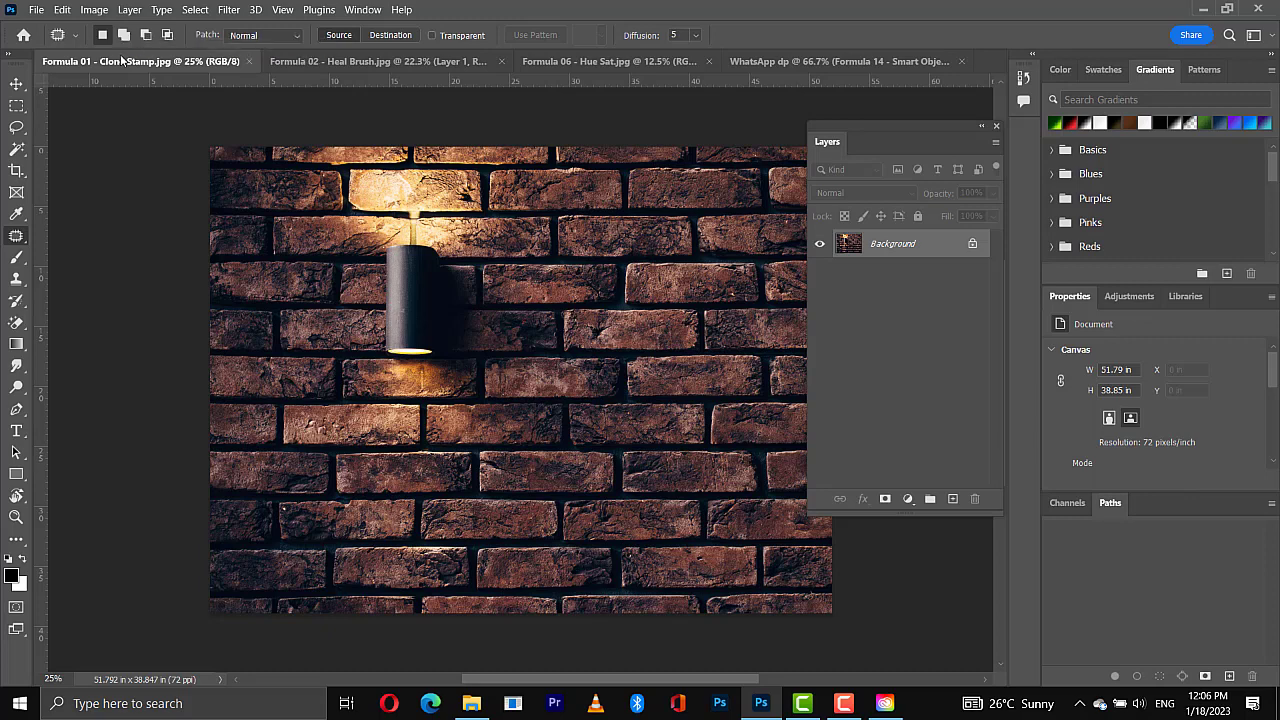
key(s)
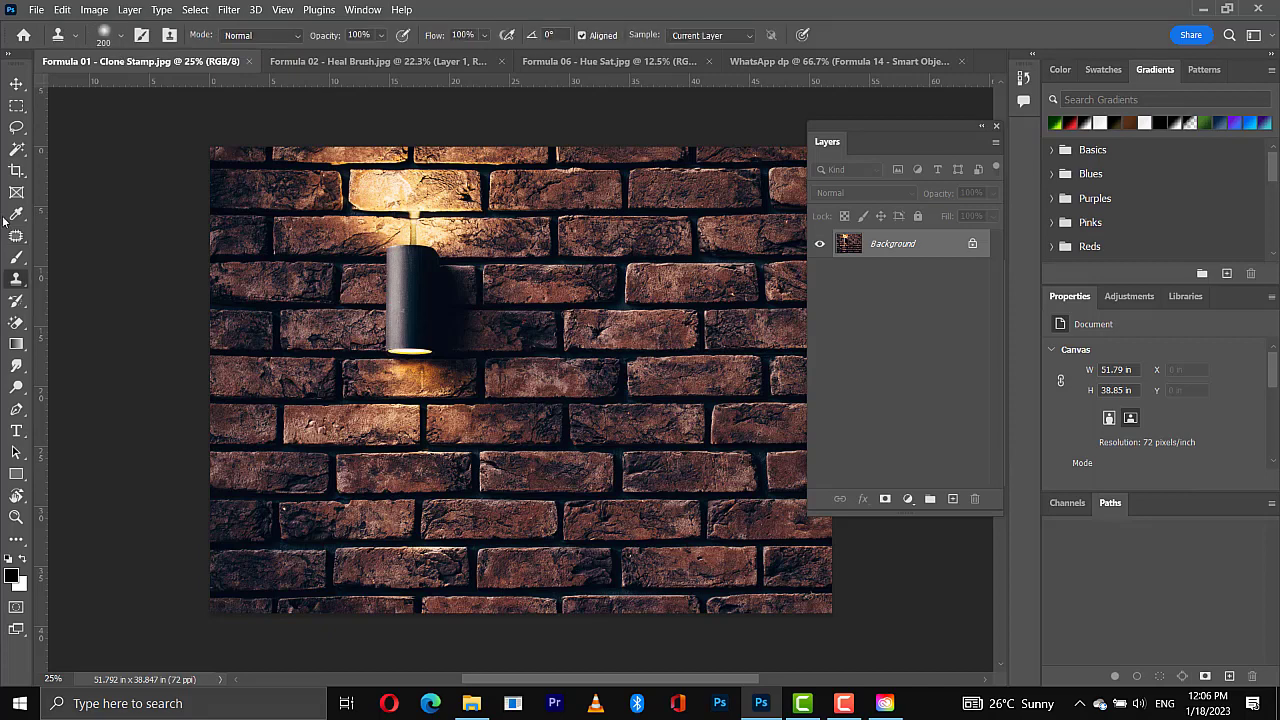
right_click(17, 278)
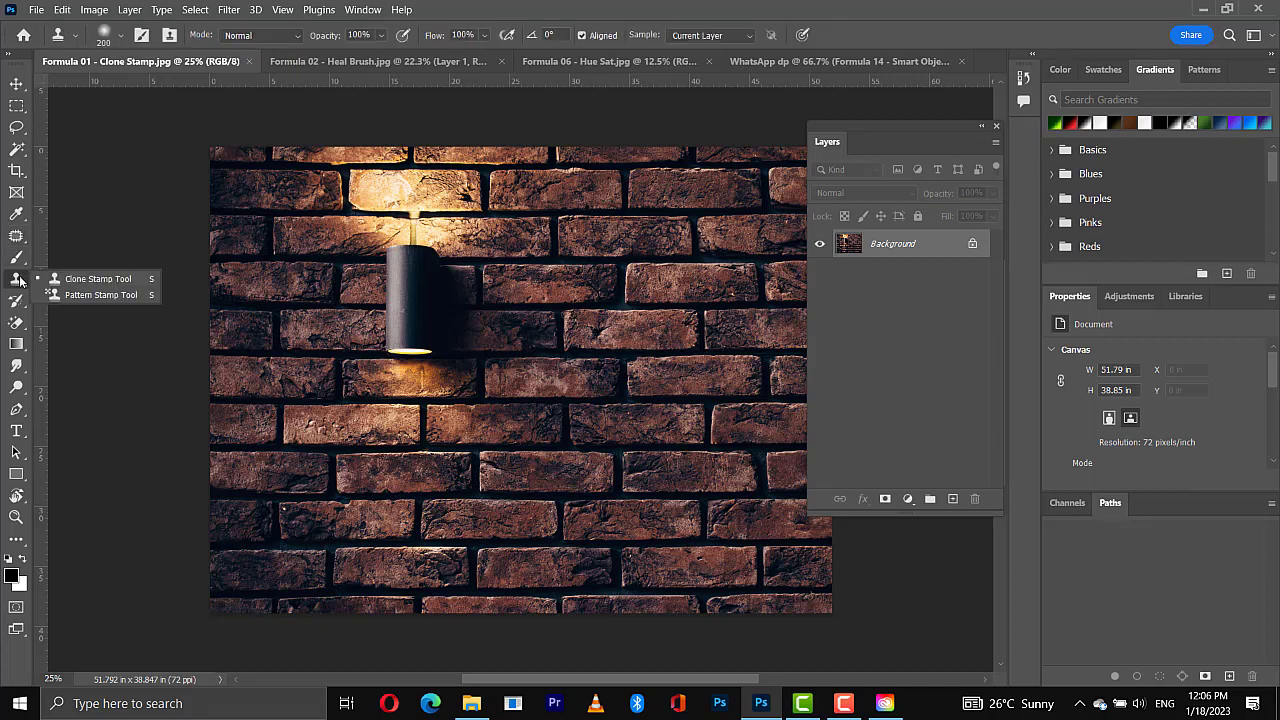
click(76, 283)
scroll(574, 332, up, 1)
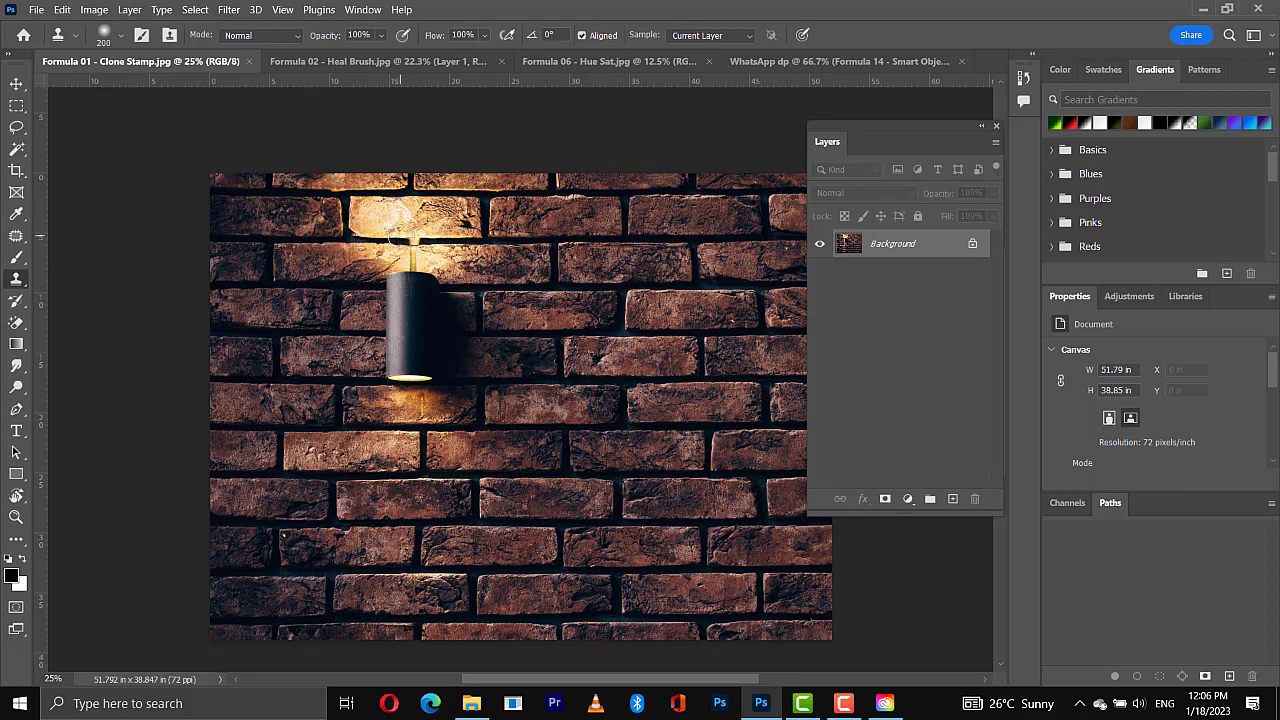
alt+click(361, 226)
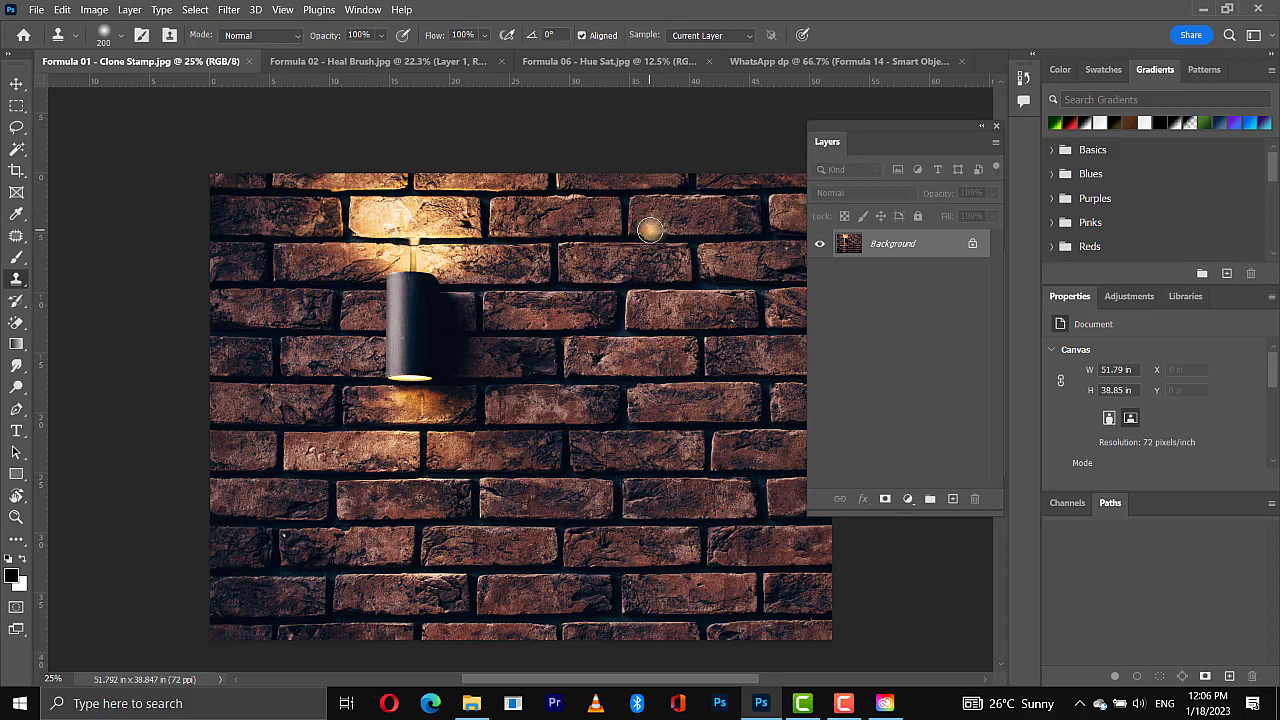
Step: Enlarge the clone brush to 500 and paint a copy of the lamp and its glow on the bricks right of the original
key(bracketright)
key(bracketright)
key(bracketright)
key(bracketright)
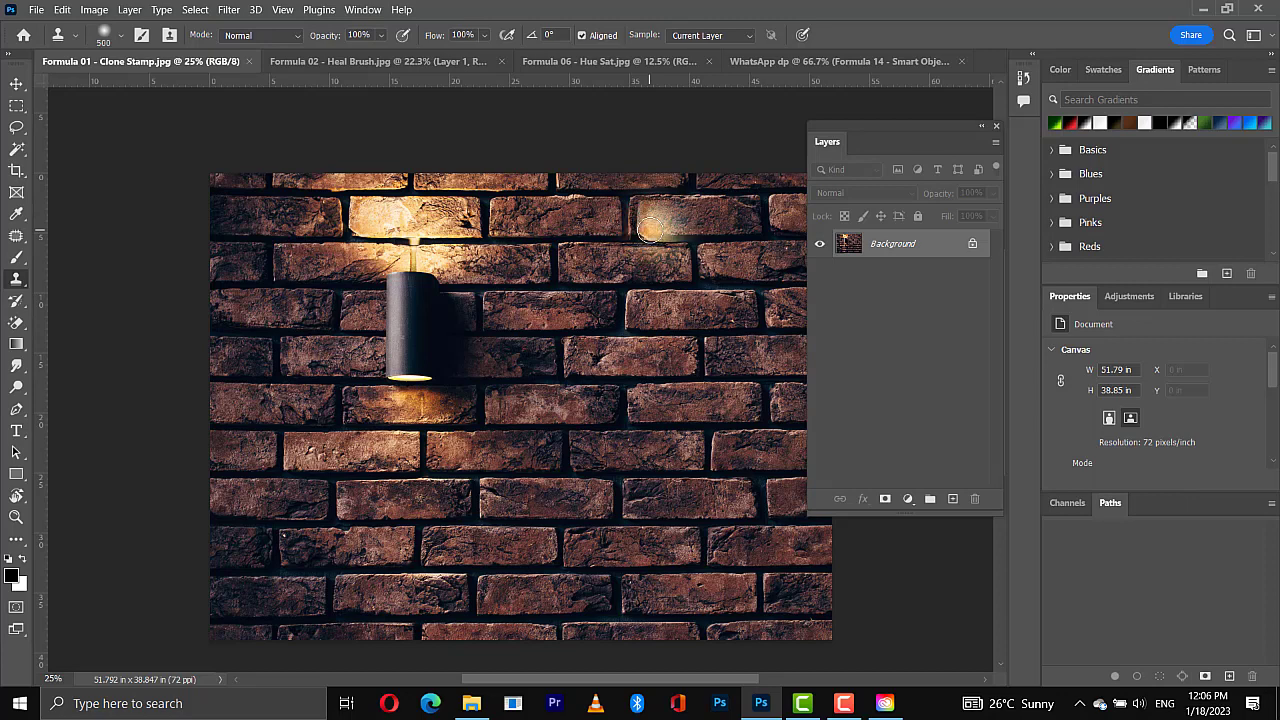
scroll(650, 230, right, 1)
scroll(648, 230, right, 3)
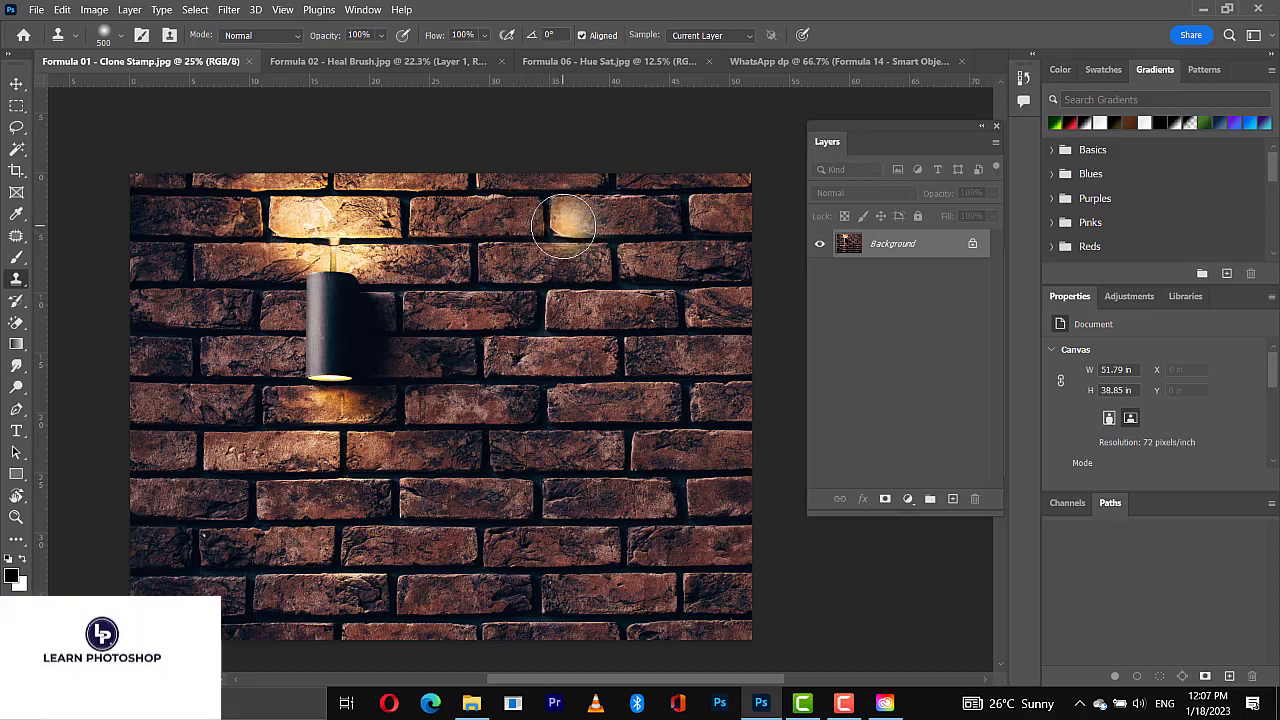
mouse_move(563, 227)
mouse_down()
mouse_move(642, 236)
mouse_move(645, 255)
mouse_move(644, 236)
mouse_move(654, 284)
mouse_move(621, 268)
mouse_move(593, 292)
mouse_move(588, 318)
mouse_move(617, 305)
mouse_move(637, 318)
mouse_move(634, 340)
mouse_move(611, 324)
mouse_move(596, 348)
mouse_move(625, 356)
mouse_move(589, 374)
mouse_move(592, 398)
mouse_move(640, 398)
mouse_move(628, 305)
mouse_up()
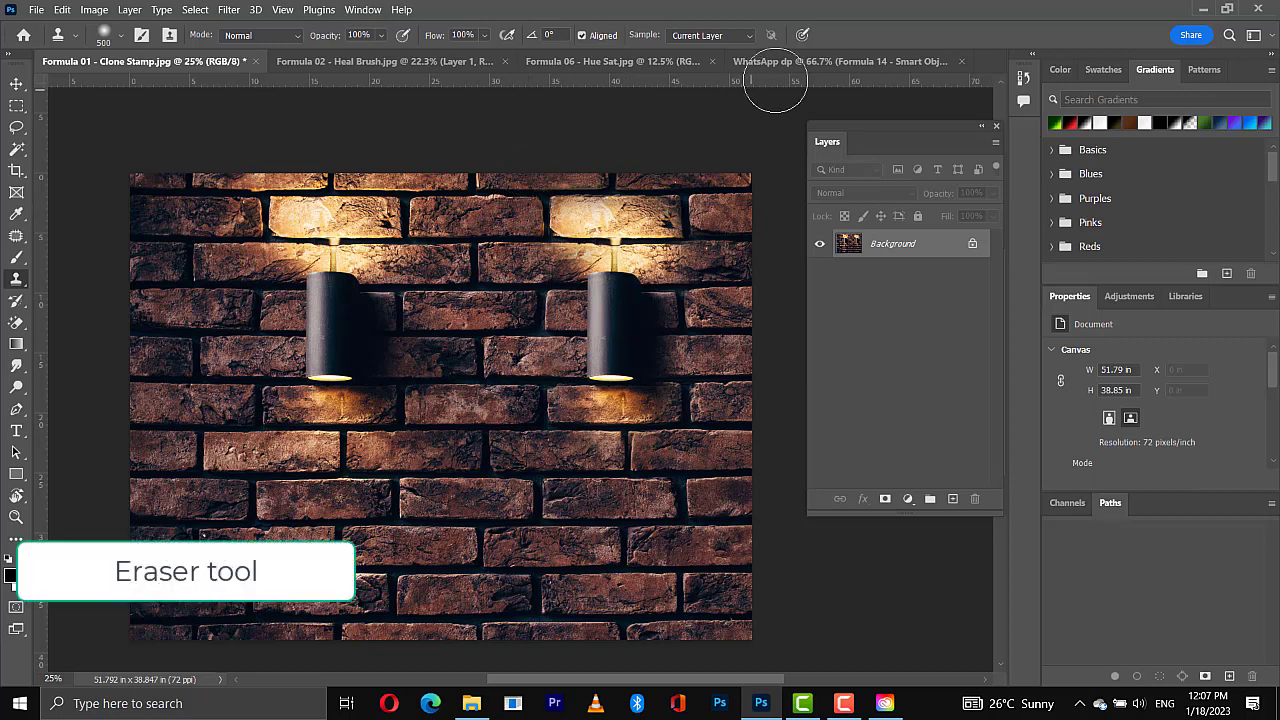
Step: In the WhatsApp dp document, select the black painted Layer 1 and activate the standard Eraser tool
click(768, 67)
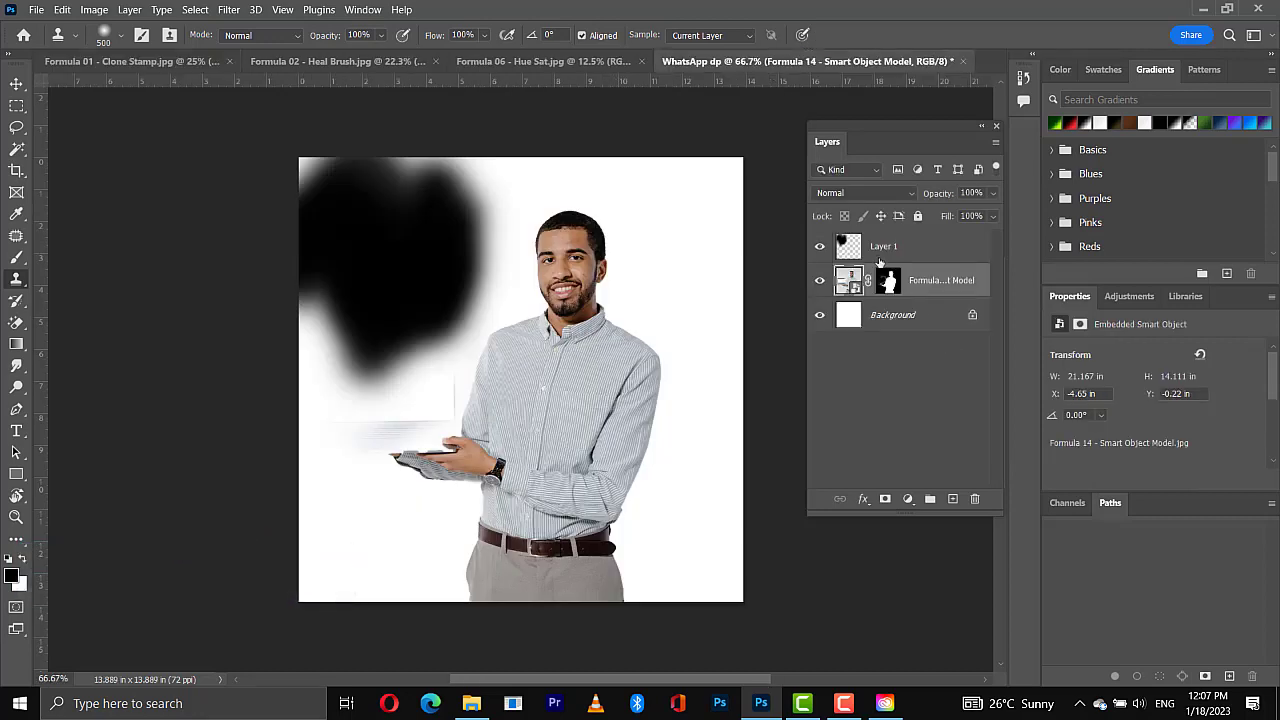
click(860, 258)
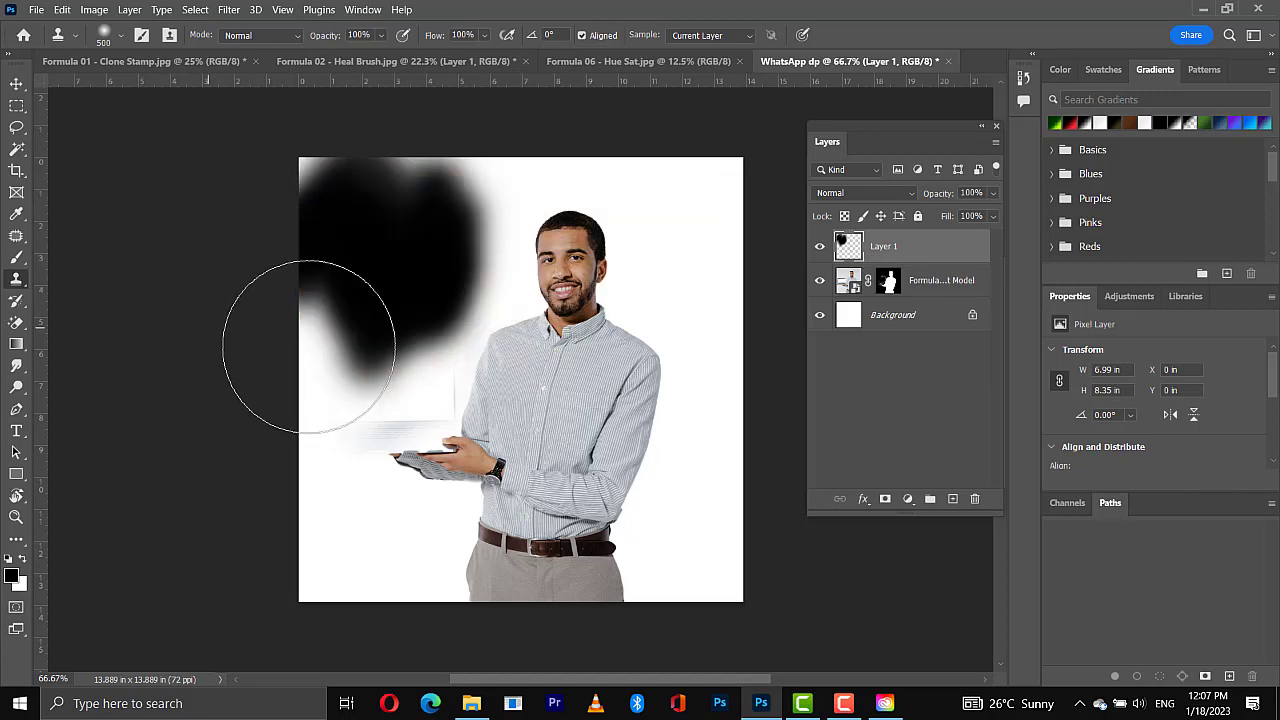
key(e)
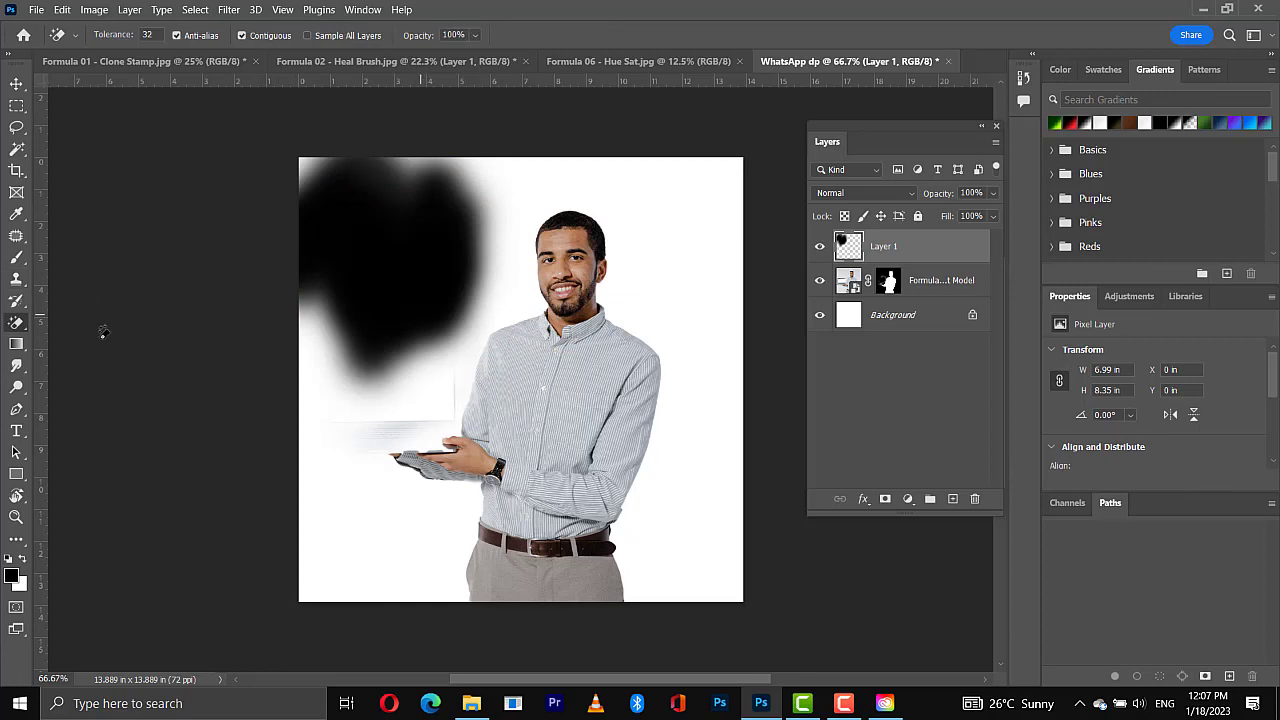
right_click(18, 326)
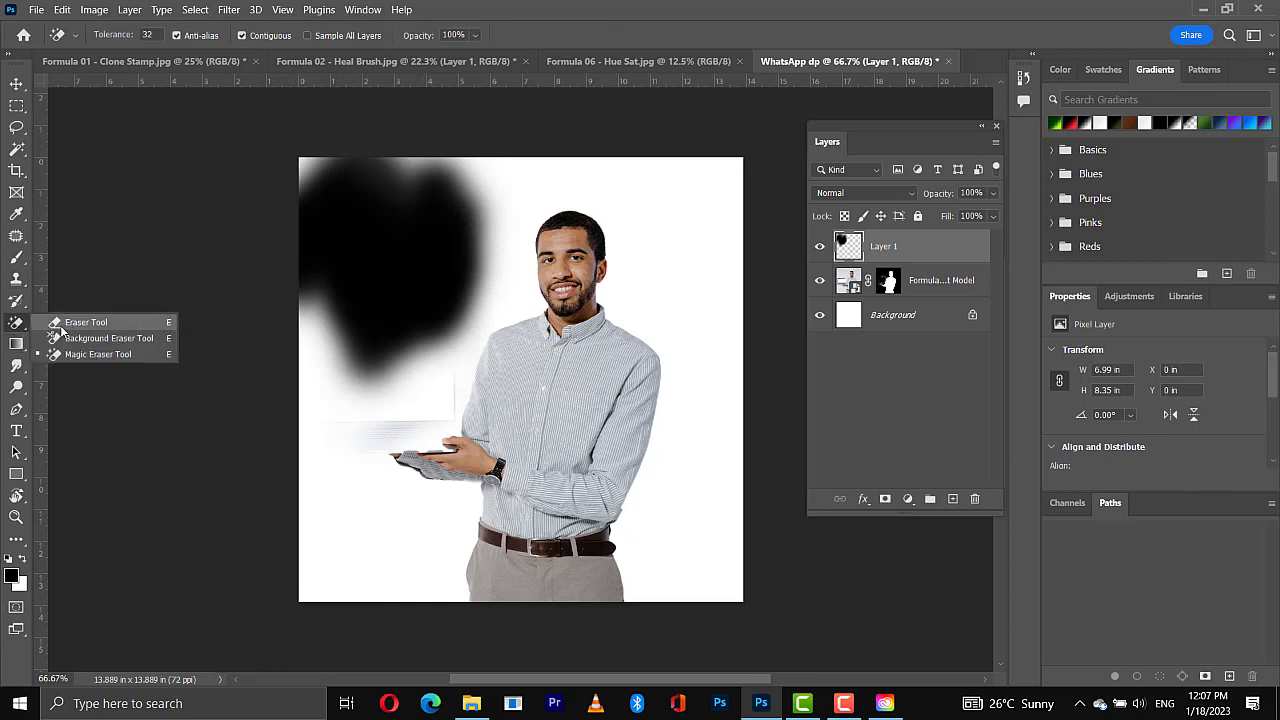
click(64, 323)
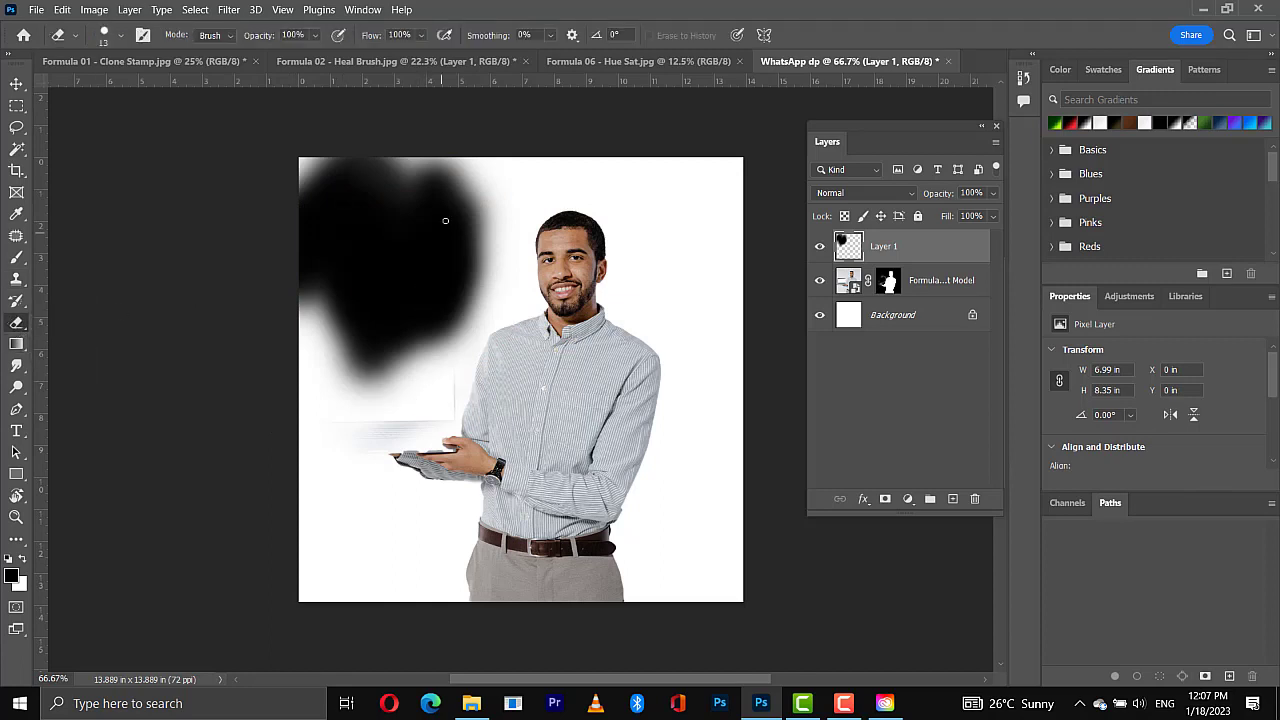
Step: Erase the black paint from Layer 1 with the Eraser tool, enlarging the brush to 125
key(bracketright)
key(bracketright)
drag(496, 166, 432, 252)
mouse_move(450, 190)
mouse_down()
mouse_move(423, 263)
mouse_move(466, 186)
mouse_move(435, 274)
mouse_move(456, 196)
mouse_move(308, 205)
mouse_move(402, 177)
mouse_move(282, 185)
mouse_move(495, 160)
mouse_move(419, 167)
mouse_move(490, 196)
mouse_move(462, 271)
mouse_move(467, 211)
mouse_move(480, 267)
mouse_move(498, 211)
mouse_move(482, 289)
mouse_move(449, 302)
mouse_move(486, 321)
mouse_move(436, 324)
mouse_up()
key(bracketright)
key(bracketright)
key(bracketright)
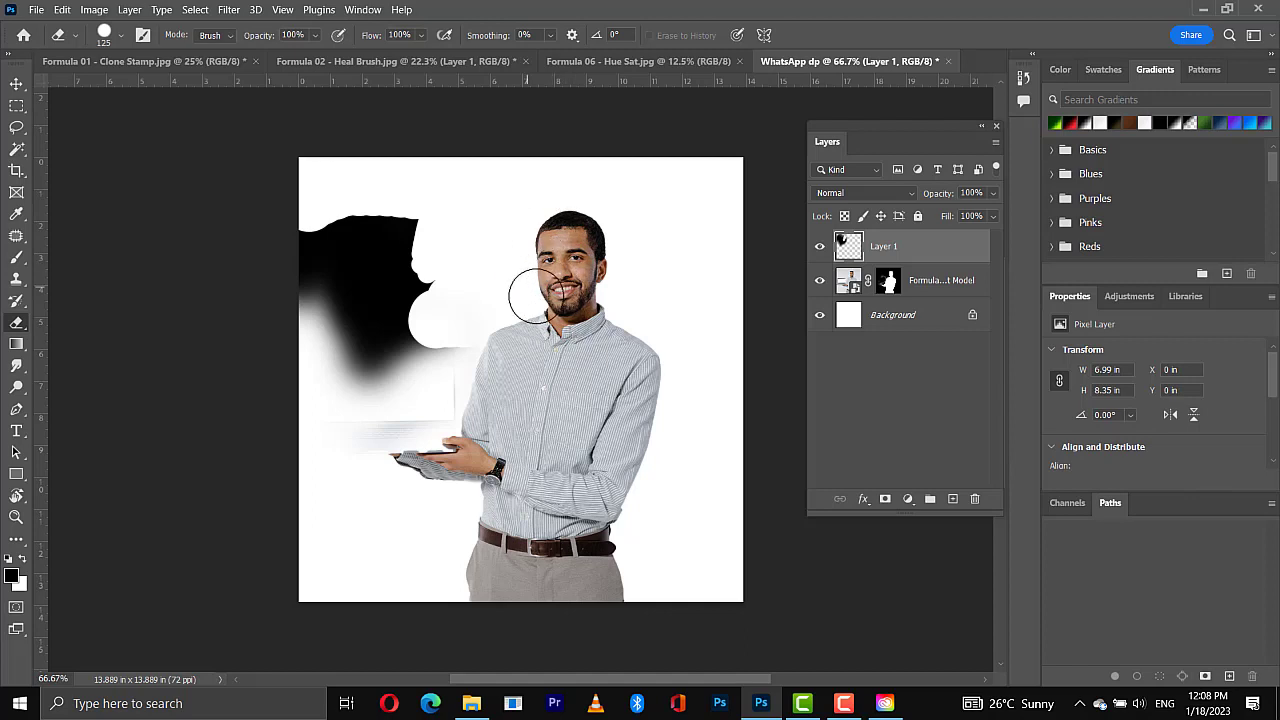
mouse_move(434, 343)
mouse_down()
mouse_move(405, 318)
mouse_move(404, 212)
mouse_move(362, 234)
mouse_move(307, 232)
mouse_move(301, 251)
mouse_move(353, 265)
mouse_move(309, 281)
mouse_move(413, 276)
mouse_move(268, 303)
mouse_move(407, 293)
mouse_move(280, 330)
mouse_move(345, 322)
mouse_move(267, 344)
mouse_move(392, 326)
mouse_move(309, 379)
mouse_move(418, 378)
mouse_move(324, 375)
mouse_move(431, 360)
mouse_move(434, 307)
mouse_move(354, 361)
mouse_move(434, 354)
mouse_up()
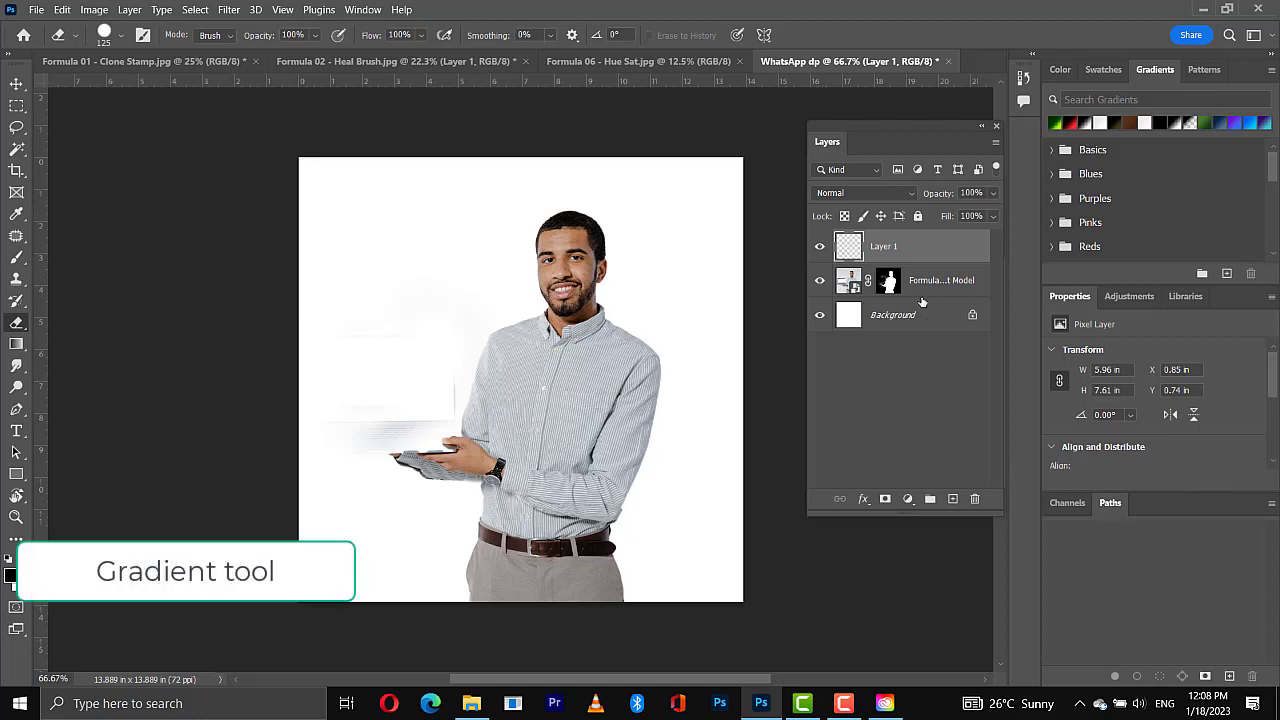
Step: Delete the erased Layer 1 and create a new empty layer directly above the Background layer
key(Delete)
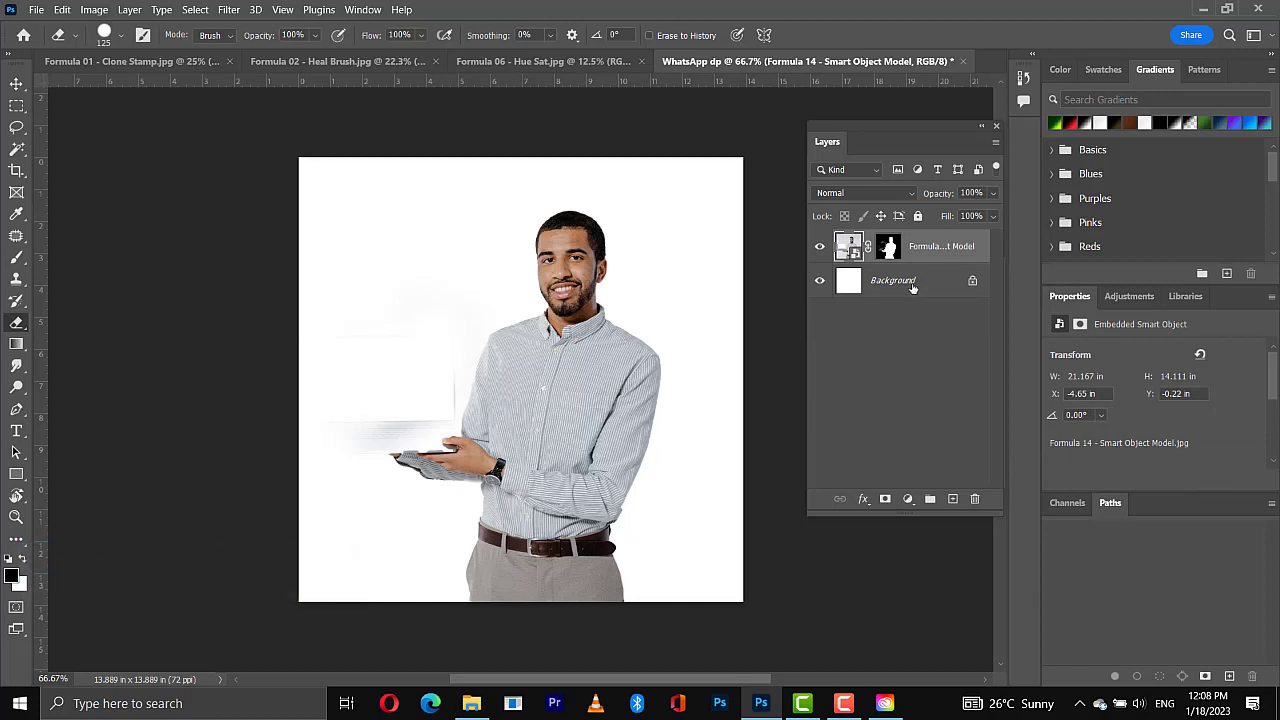
click(905, 282)
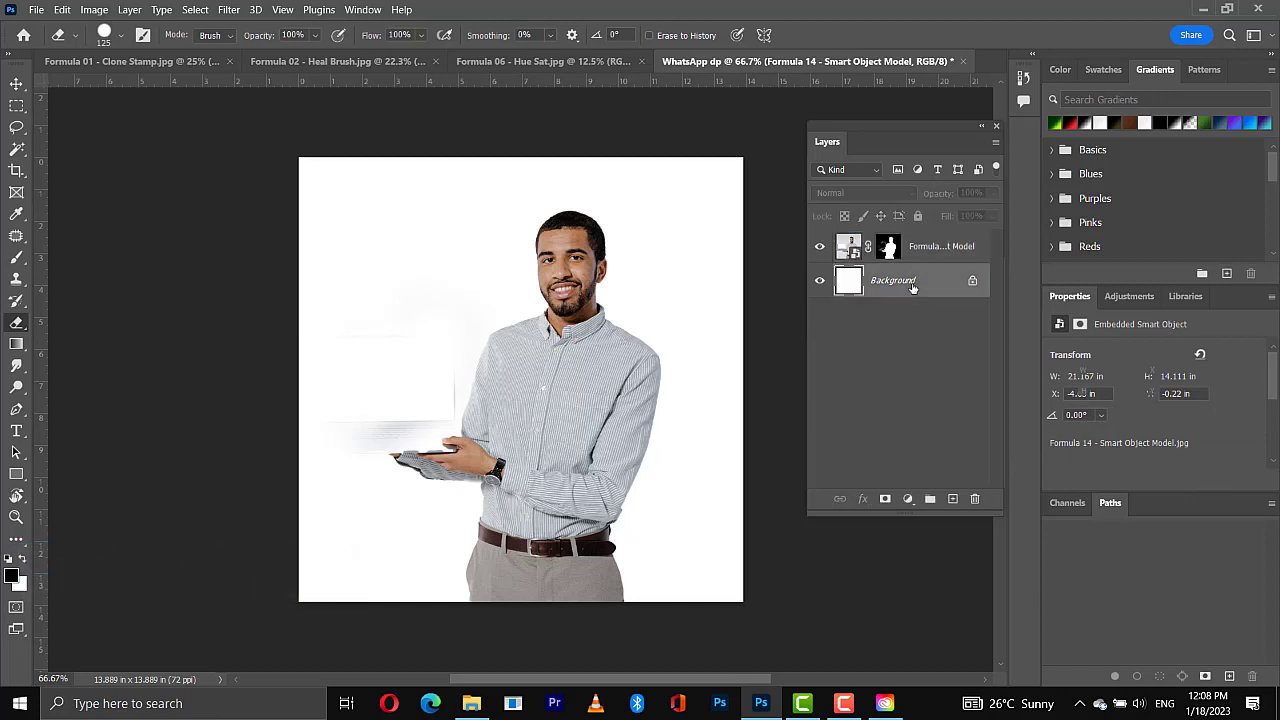
click(954, 500)
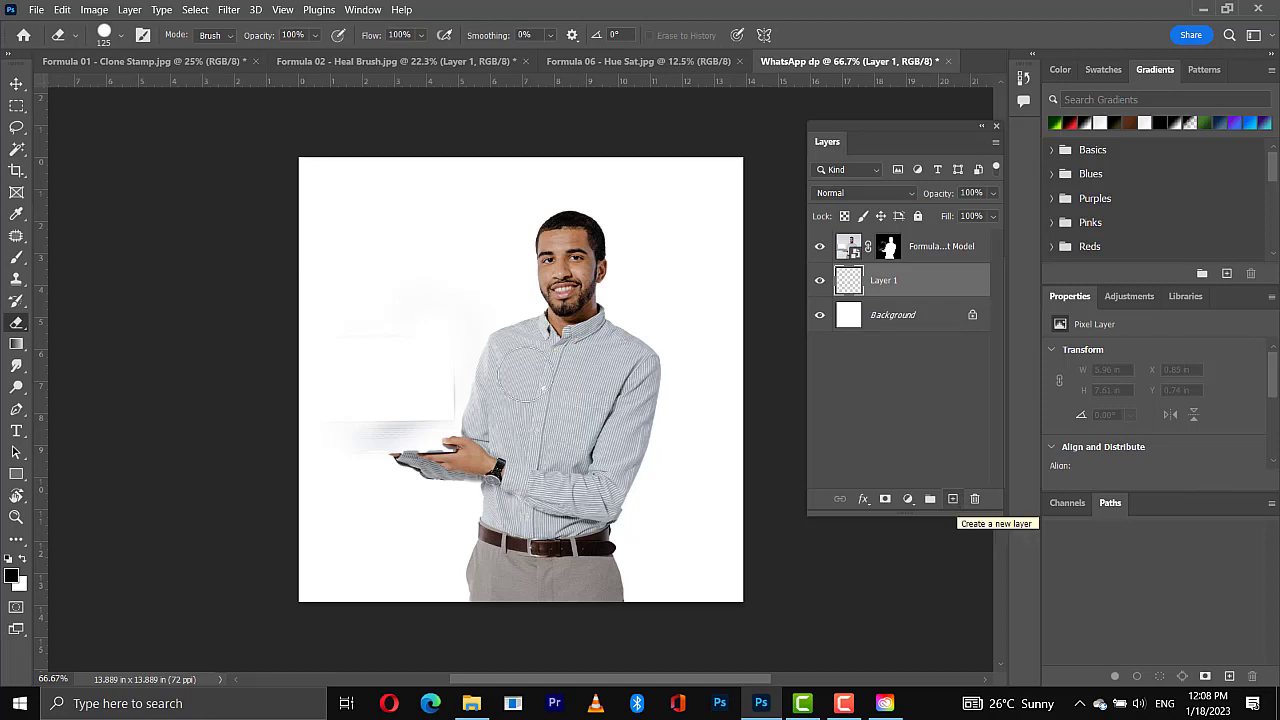
Step: Activate the Gradient Tool and load the Blue_23 preset from the Blues group as its gradient
click(19, 347)
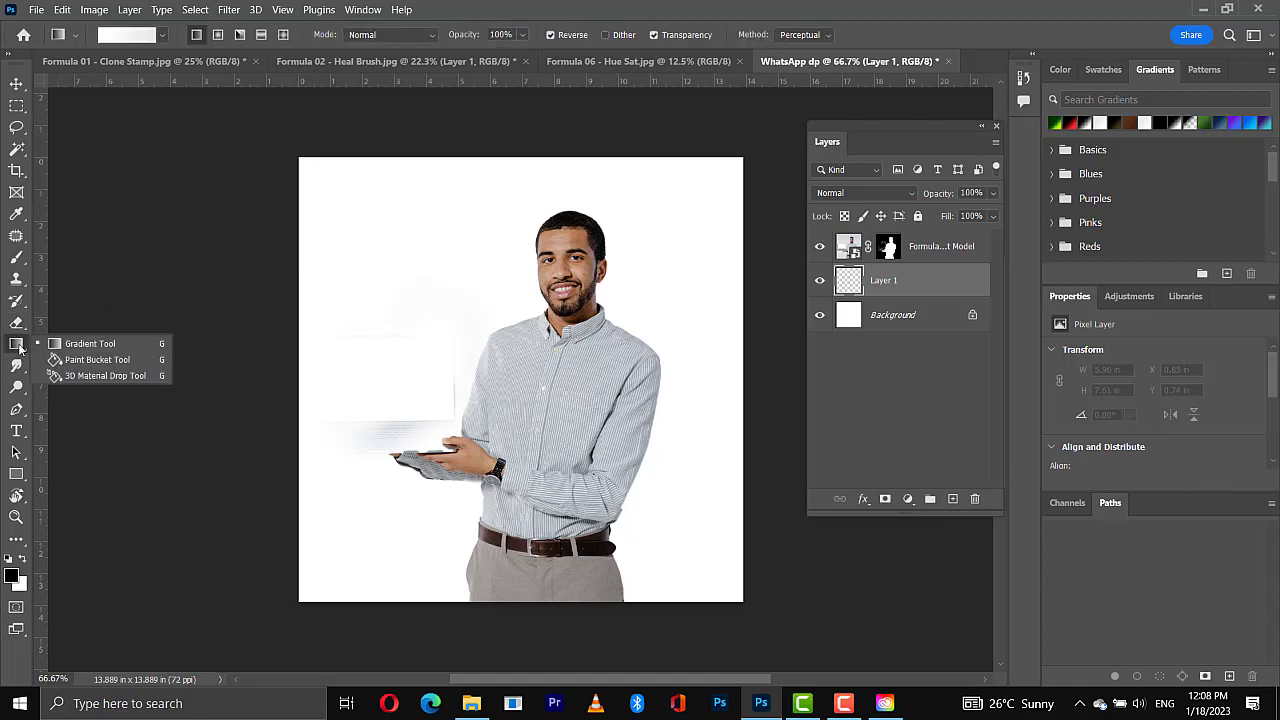
click(87, 346)
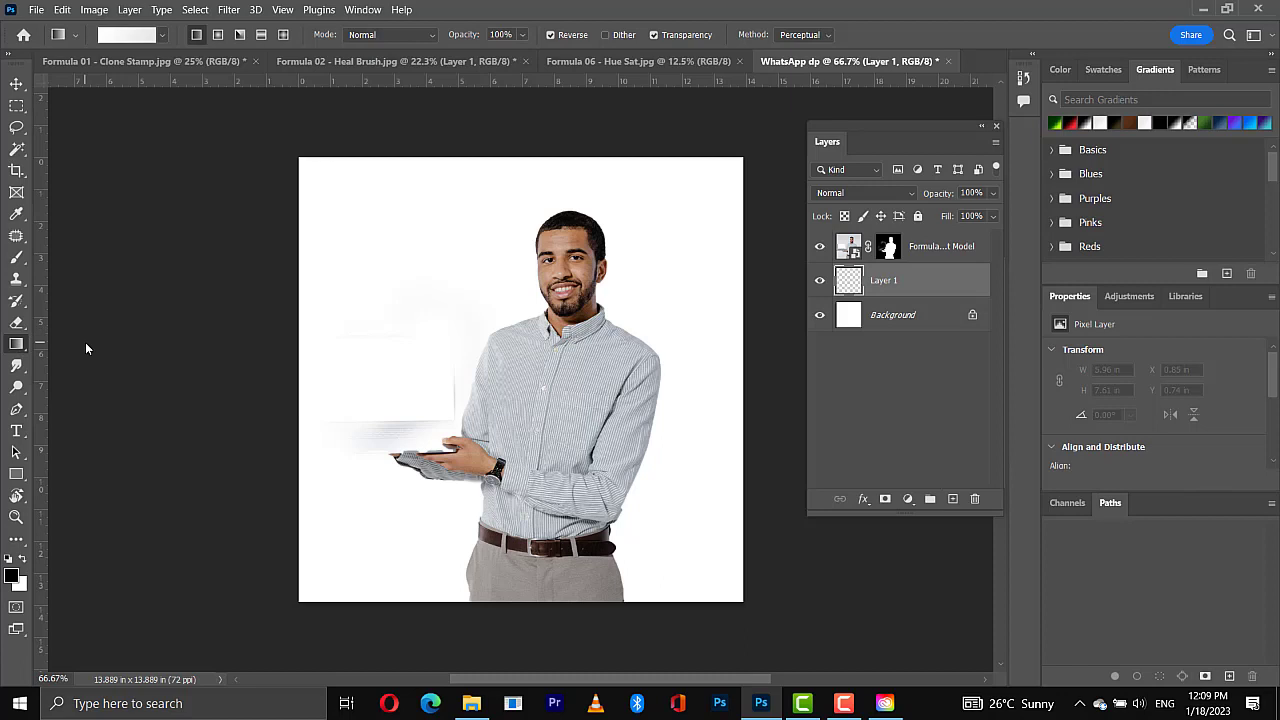
click(148, 39)
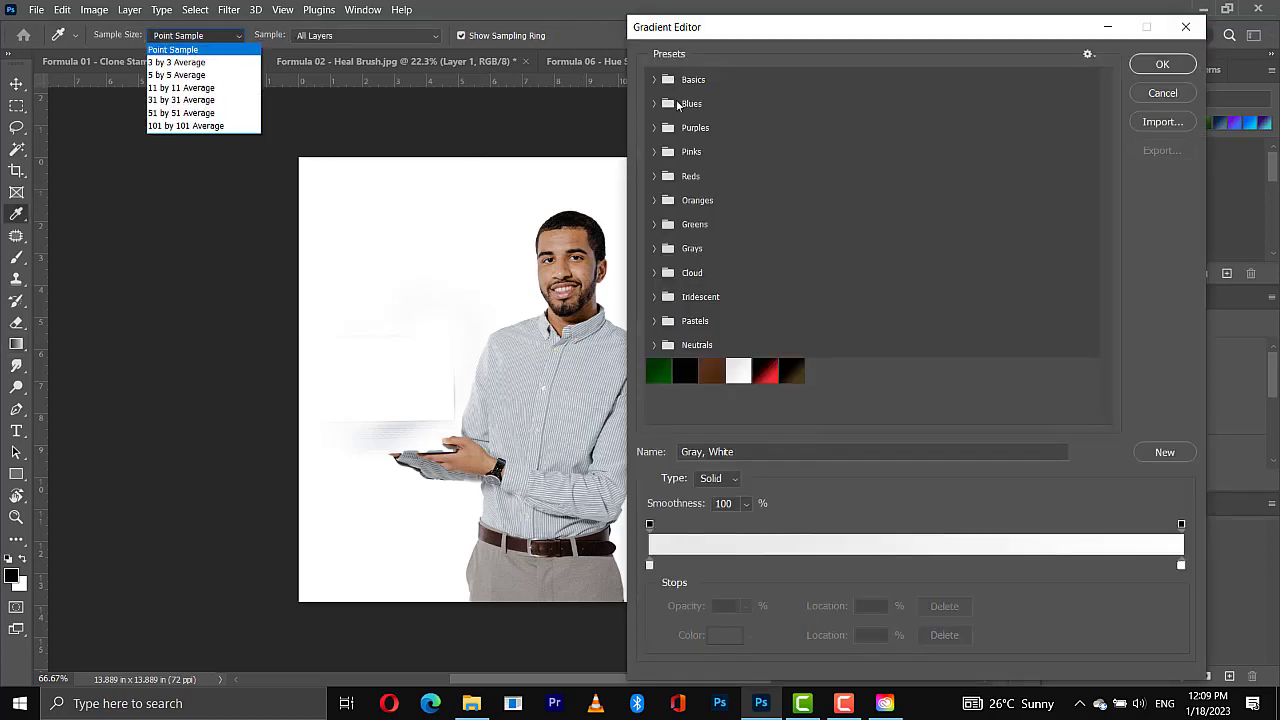
click(656, 83)
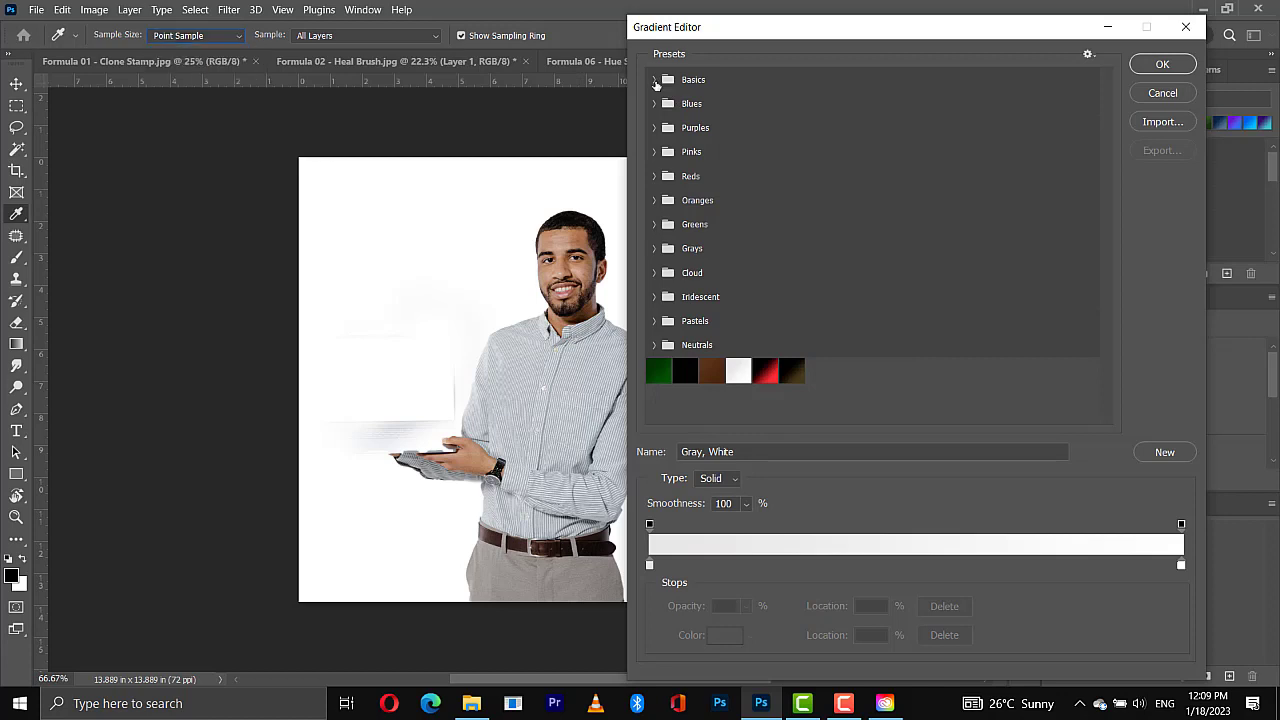
click(654, 79)
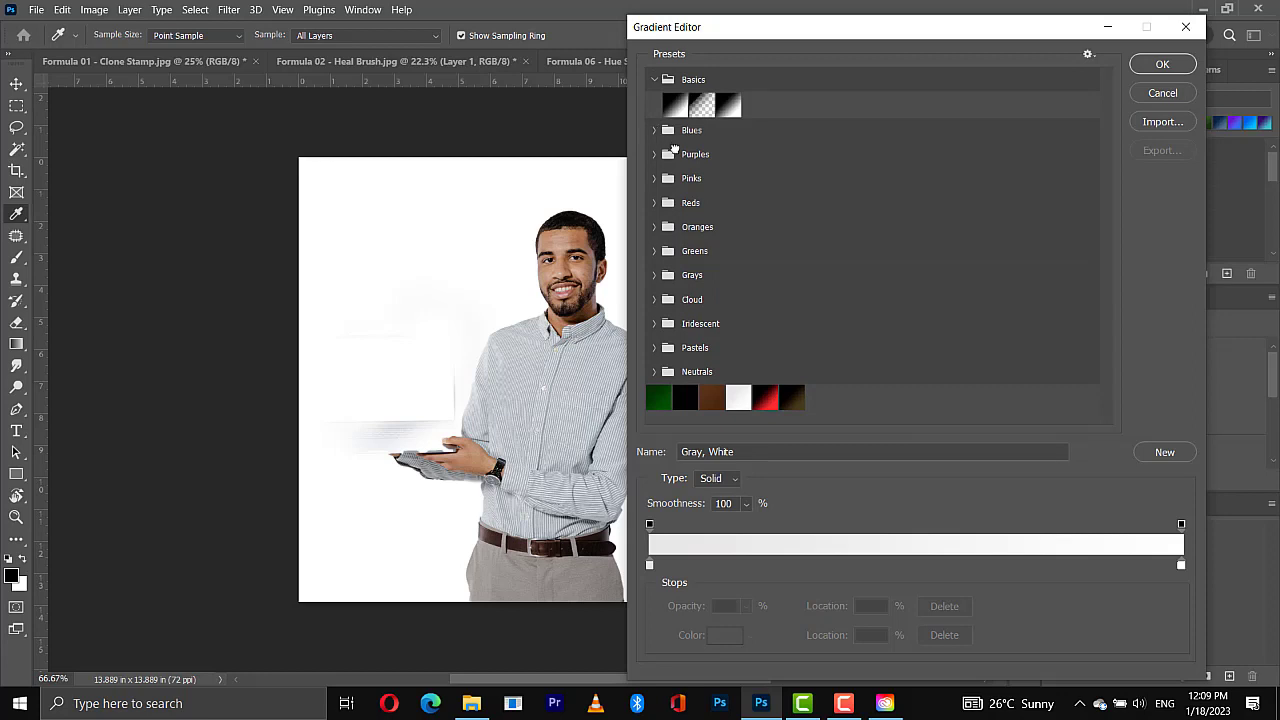
click(655, 131)
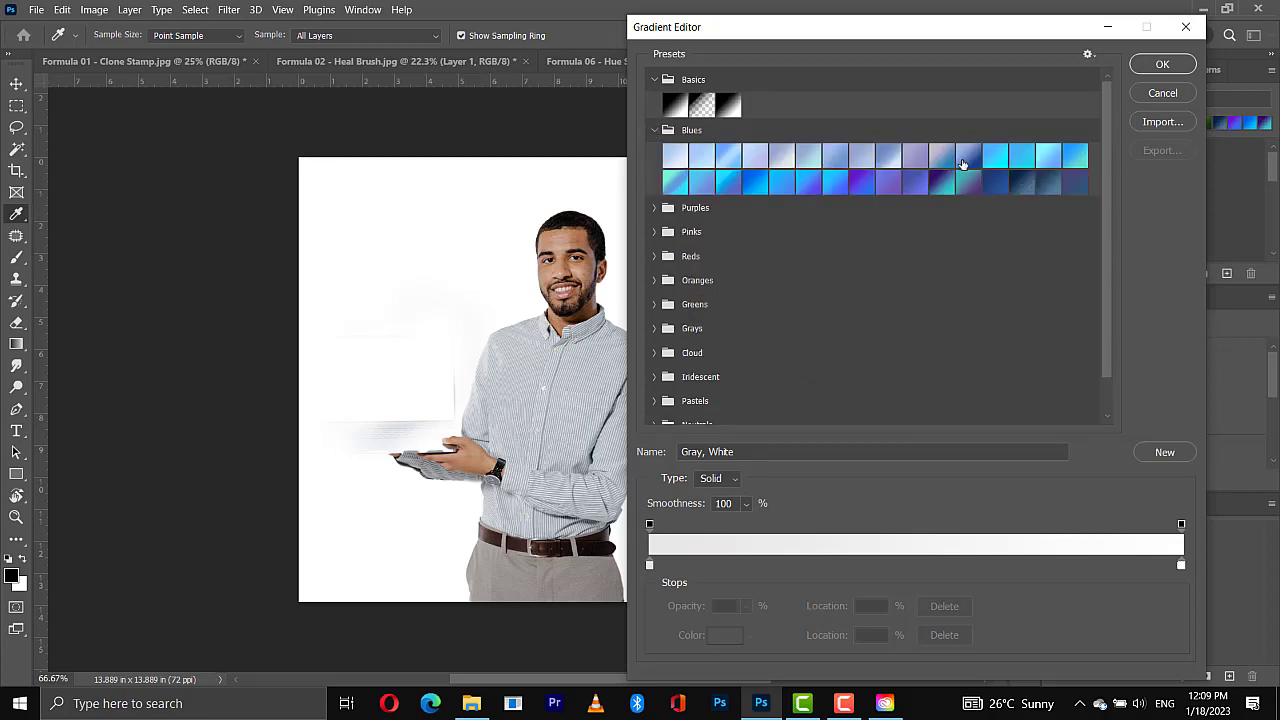
click(836, 185)
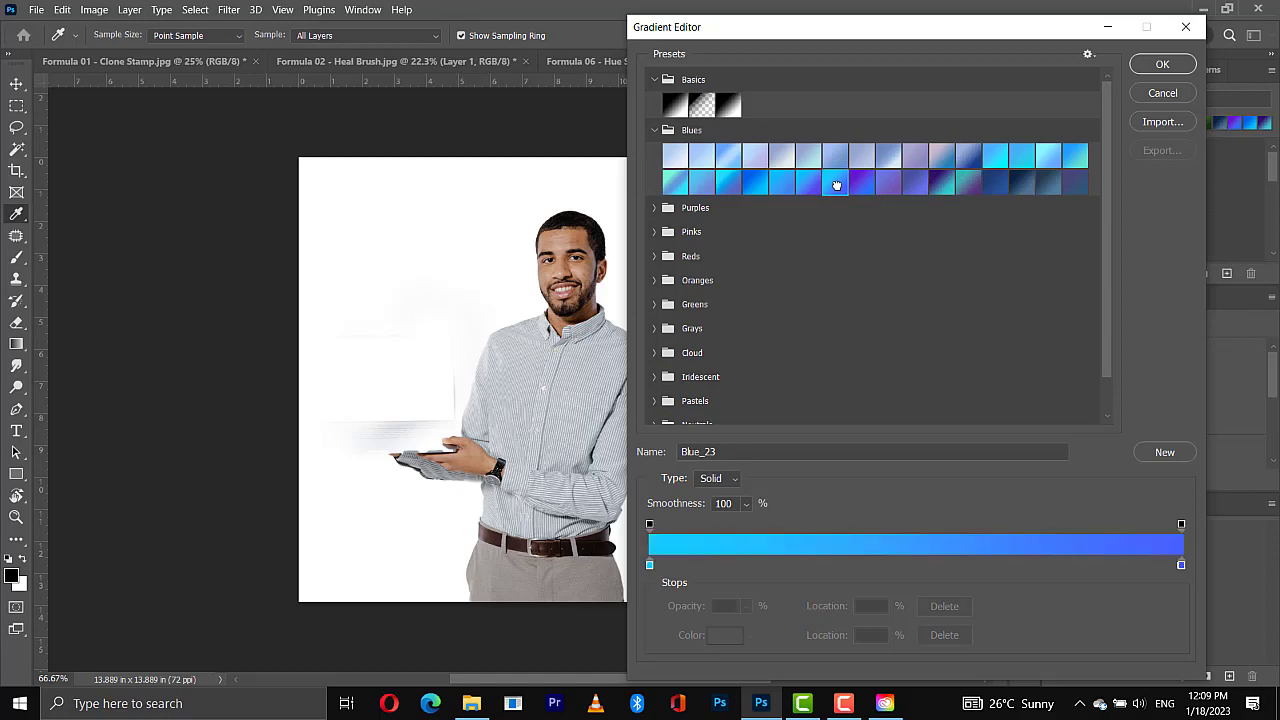
click(1143, 67)
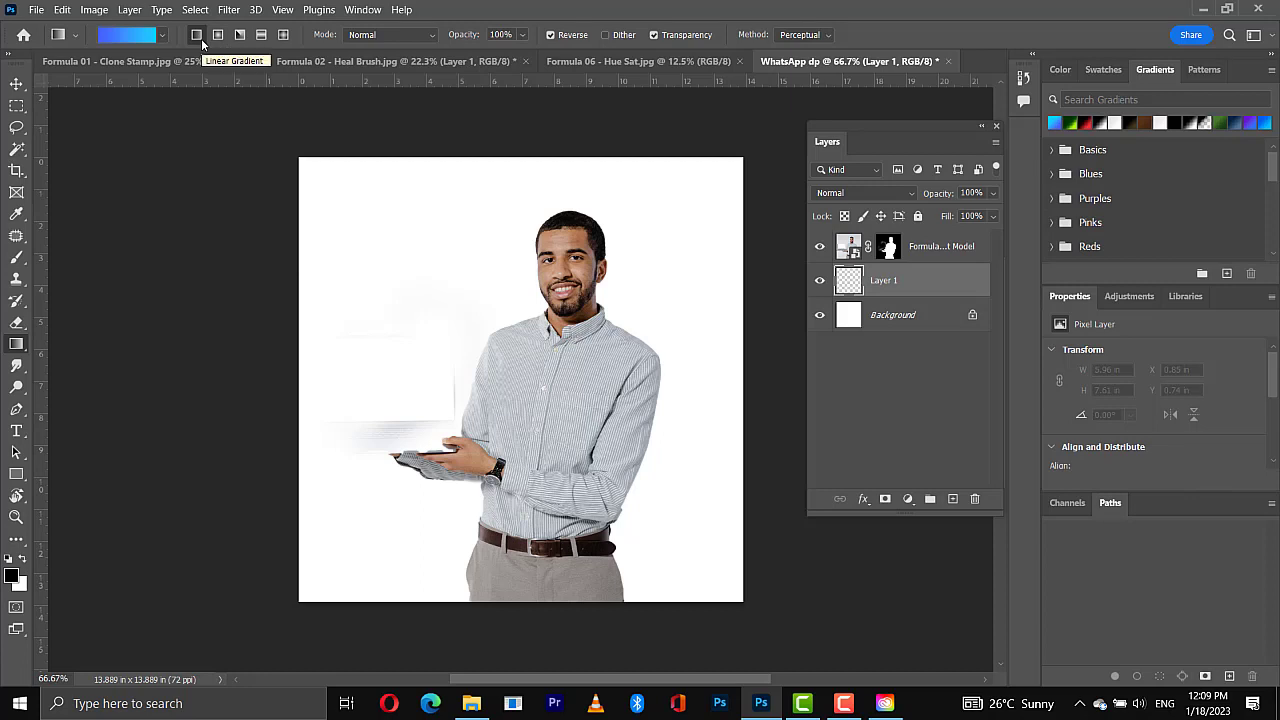
Step: Turn off Reverse and draw a horizontal linear gradient on Layer 1 from the left edge, replacing it with one from the right edge
click(551, 35)
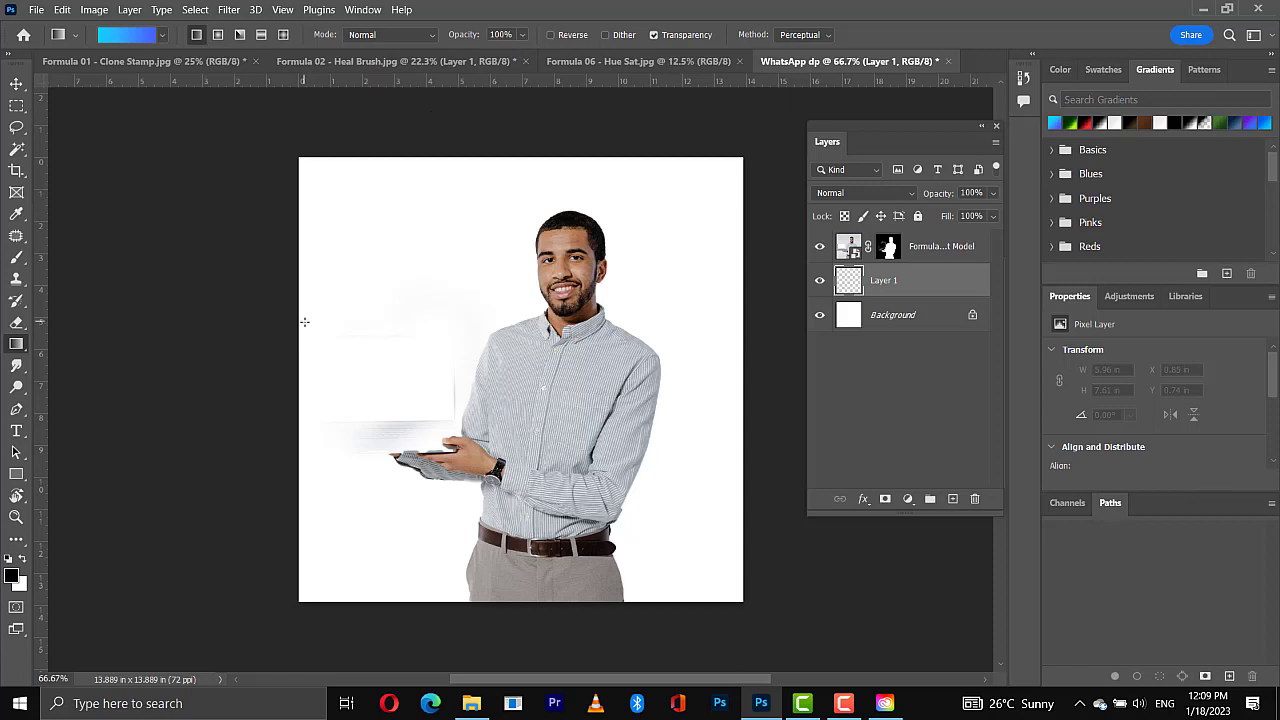
drag(298, 381, 629, 380)
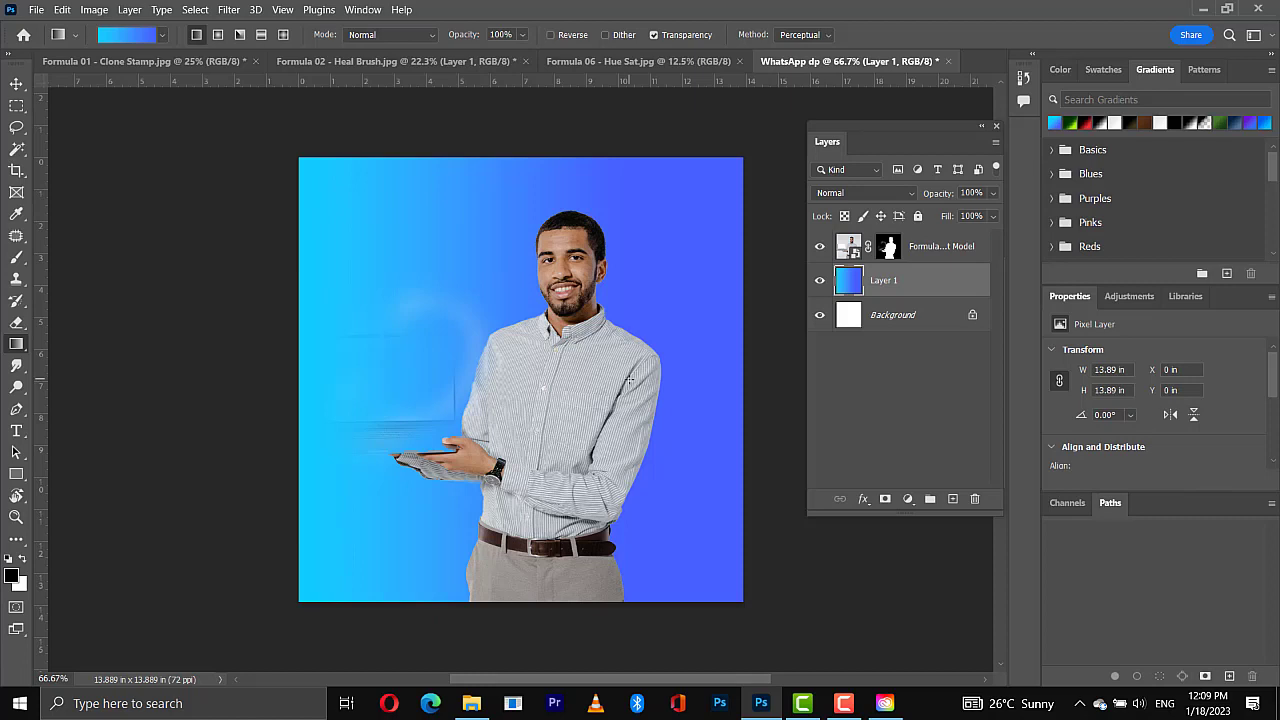
drag(742, 366, 435, 362)
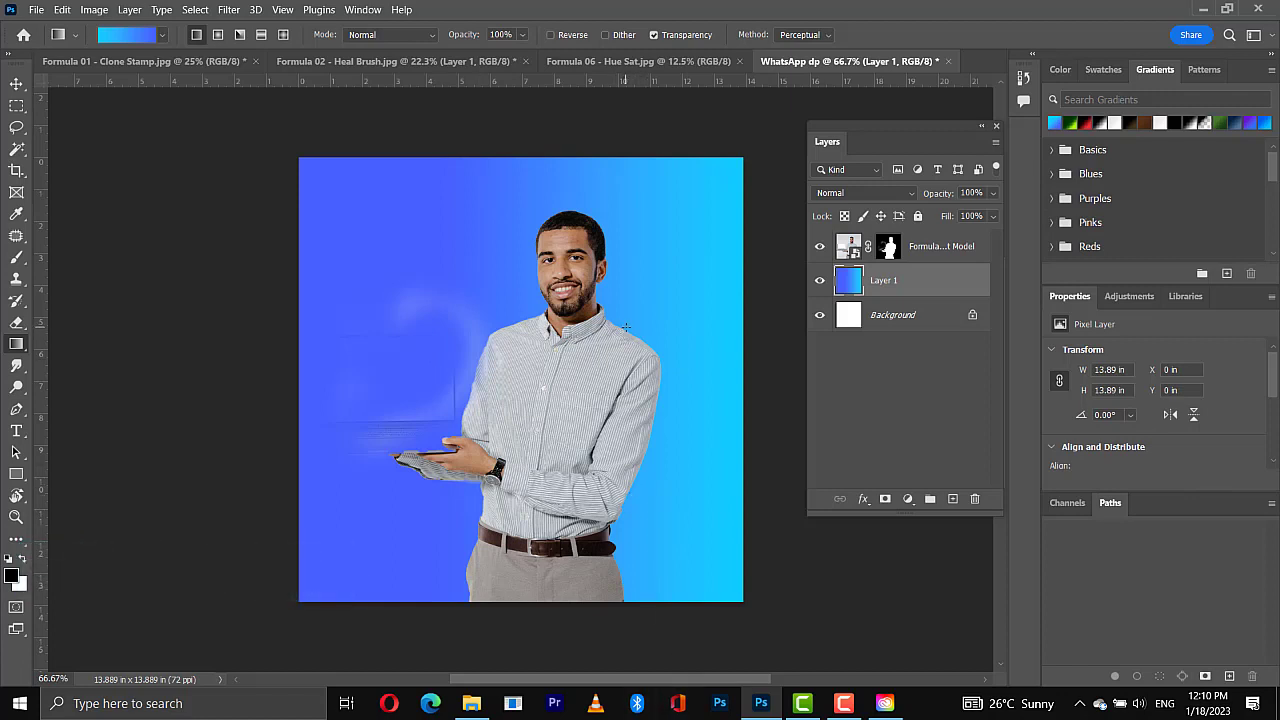
Step: Place the bright-gold-lens-flare-overlay-texture-free-photo image from the Desktop's atsa 2 folder above the model layer
click(936, 254)
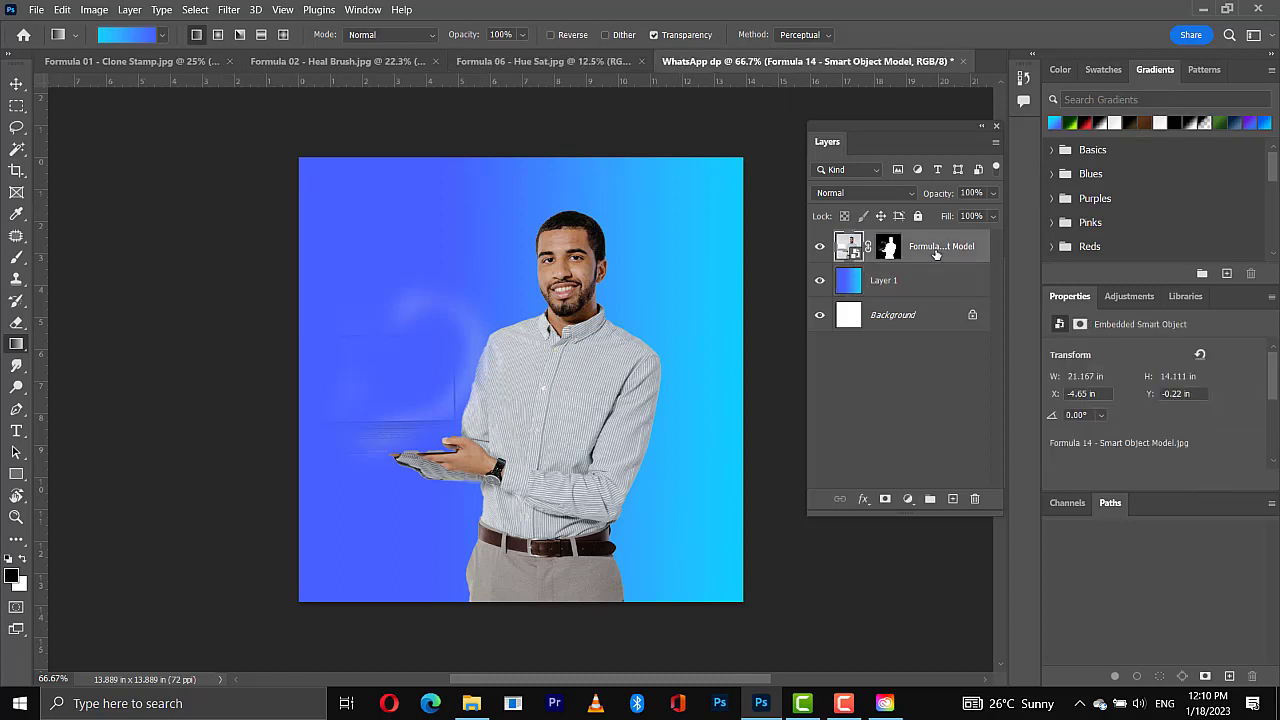
click(484, 706)
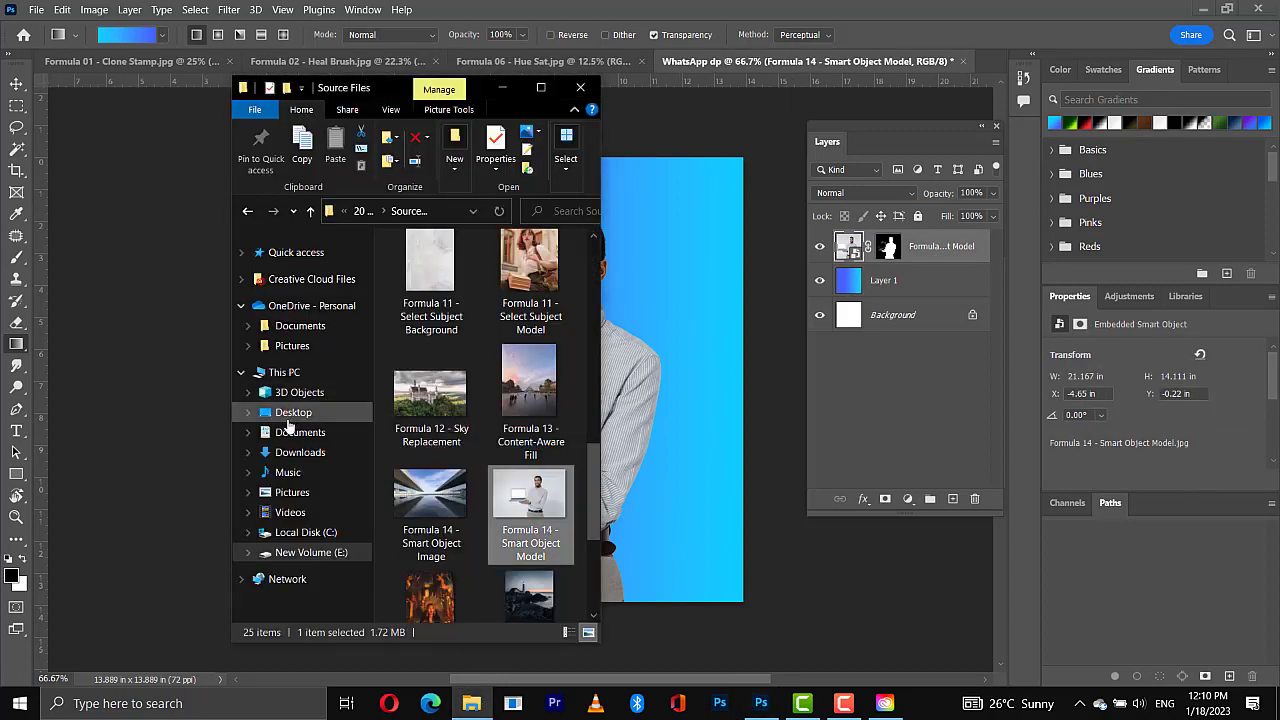
click(290, 418)
double_click(537, 480)
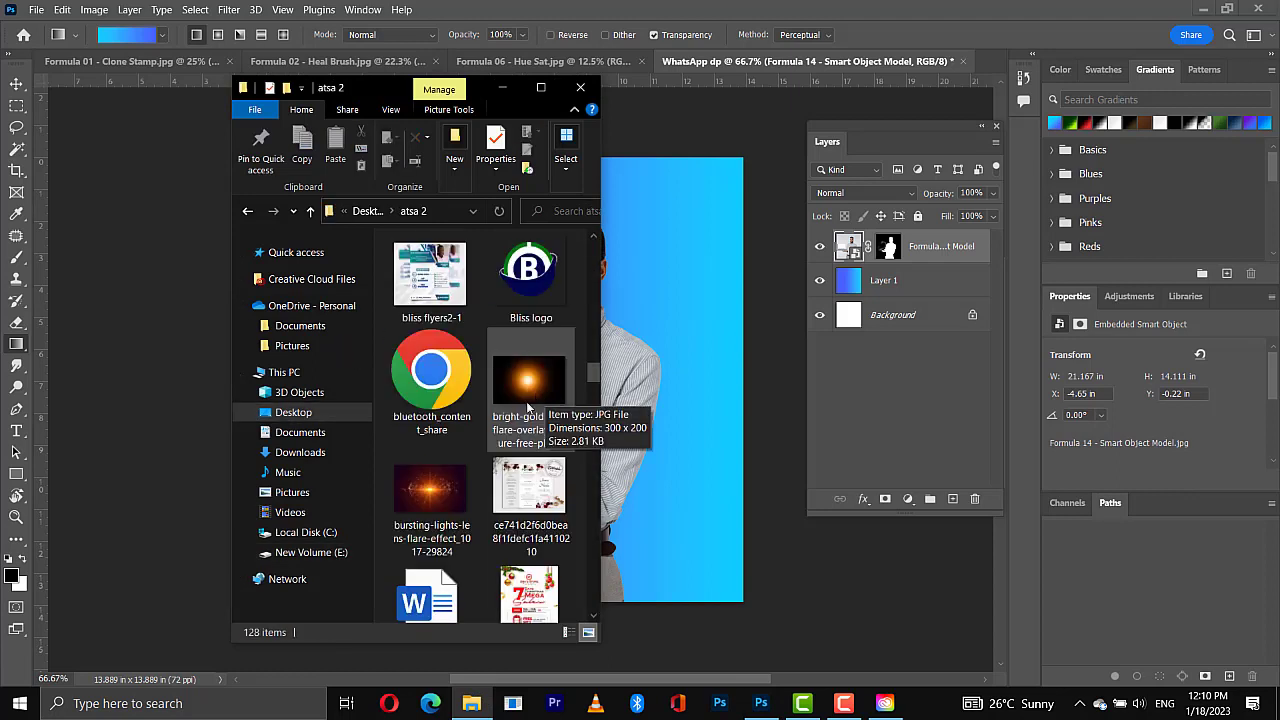
click(527, 382)
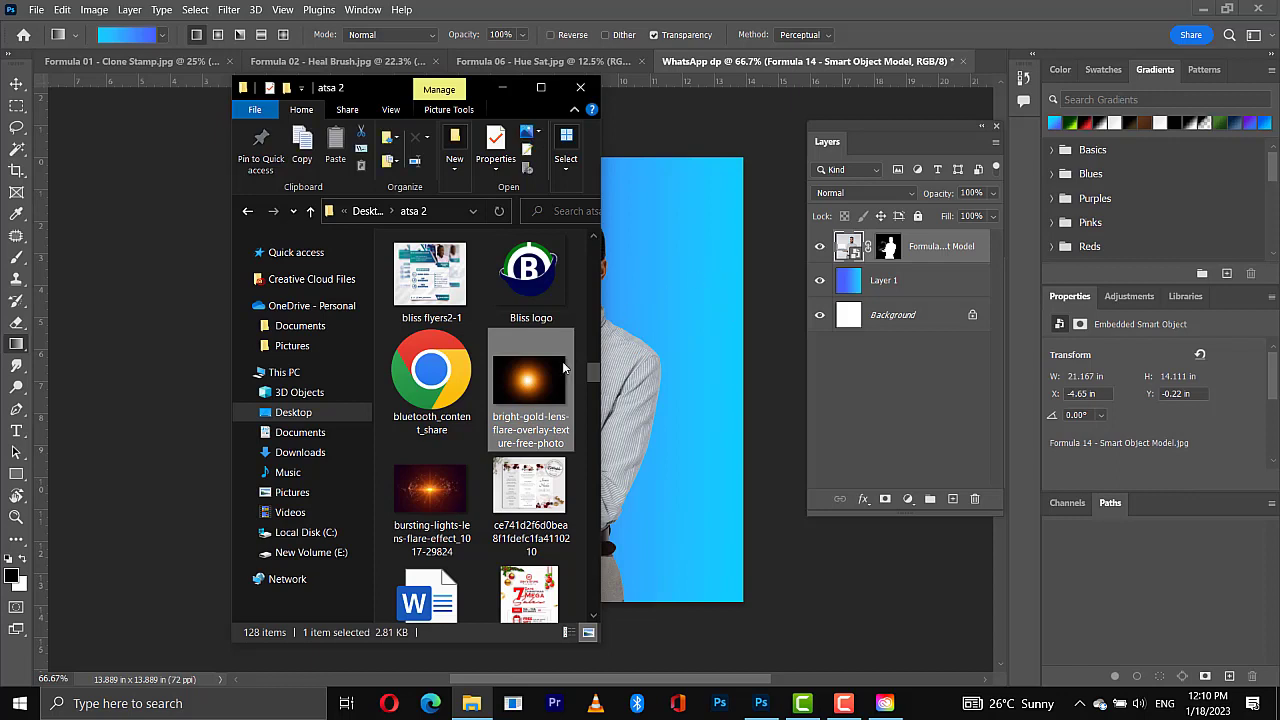
drag(562, 361, 697, 261)
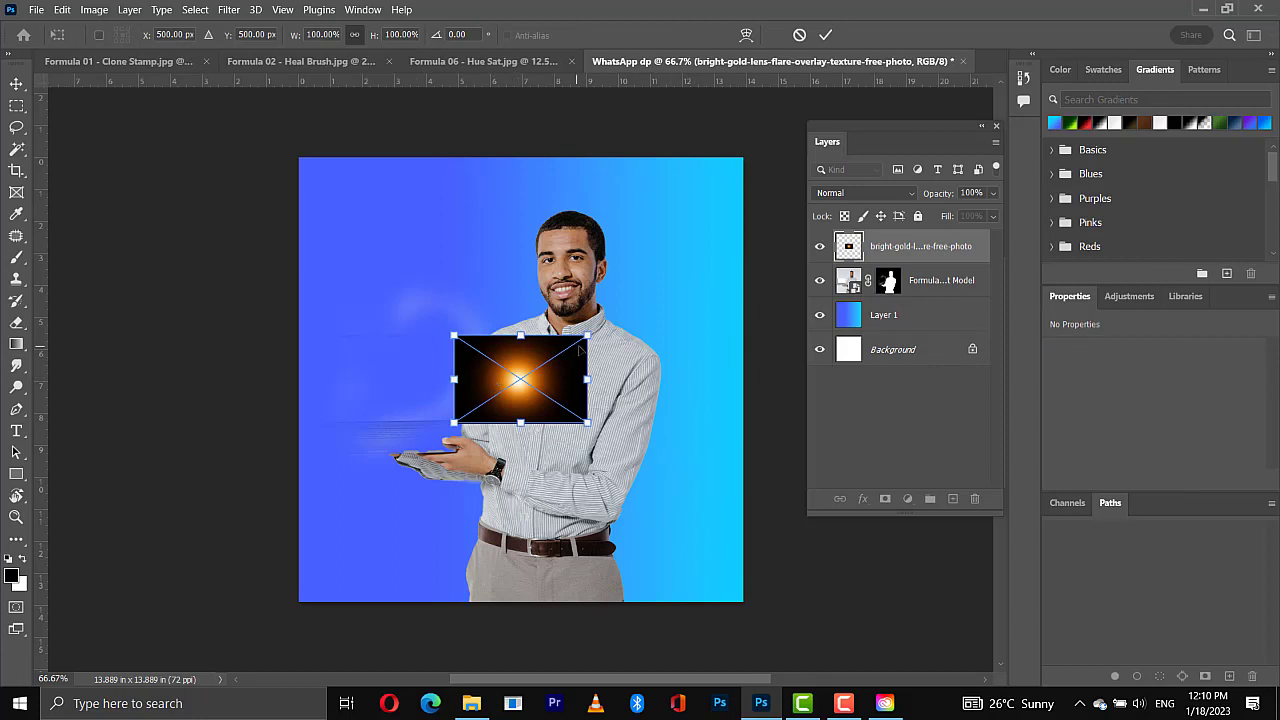
Step: Scale the placed lens flare image to about 294% and position it over the upper right part of the canvas
drag(587, 335, 806, 187)
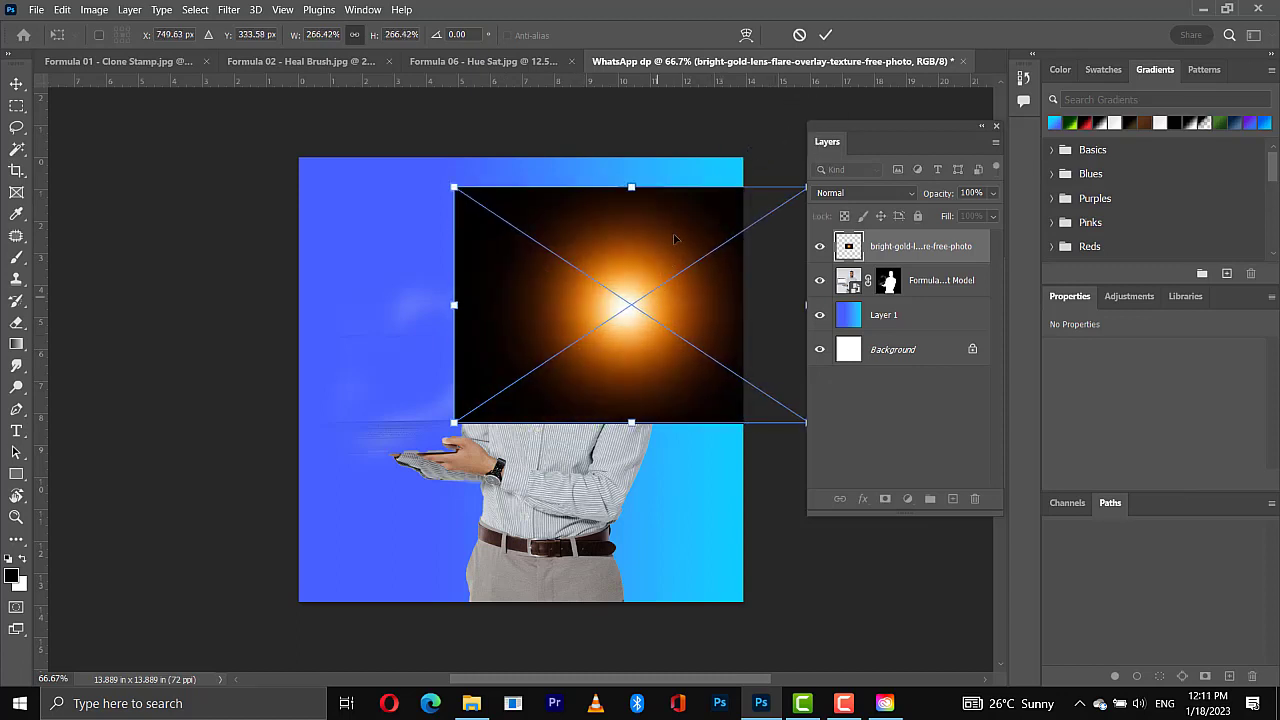
drag(676, 242, 678, 224)
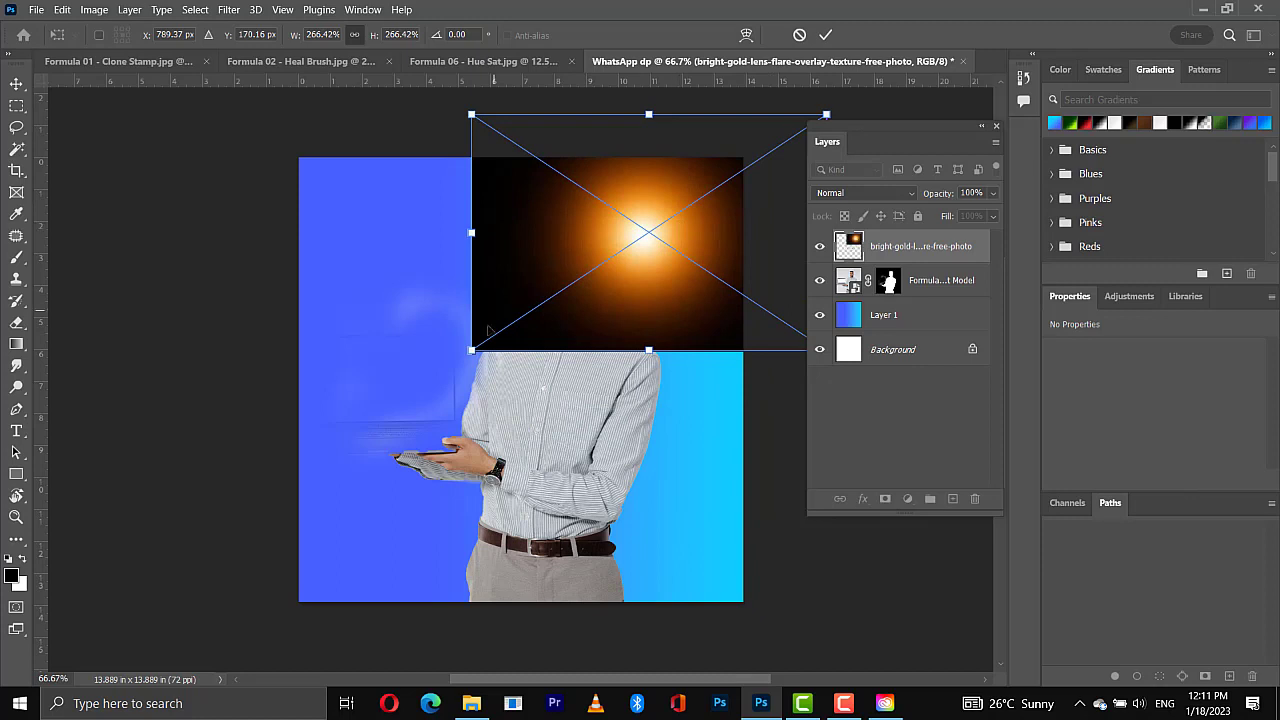
drag(470, 351, 441, 399)
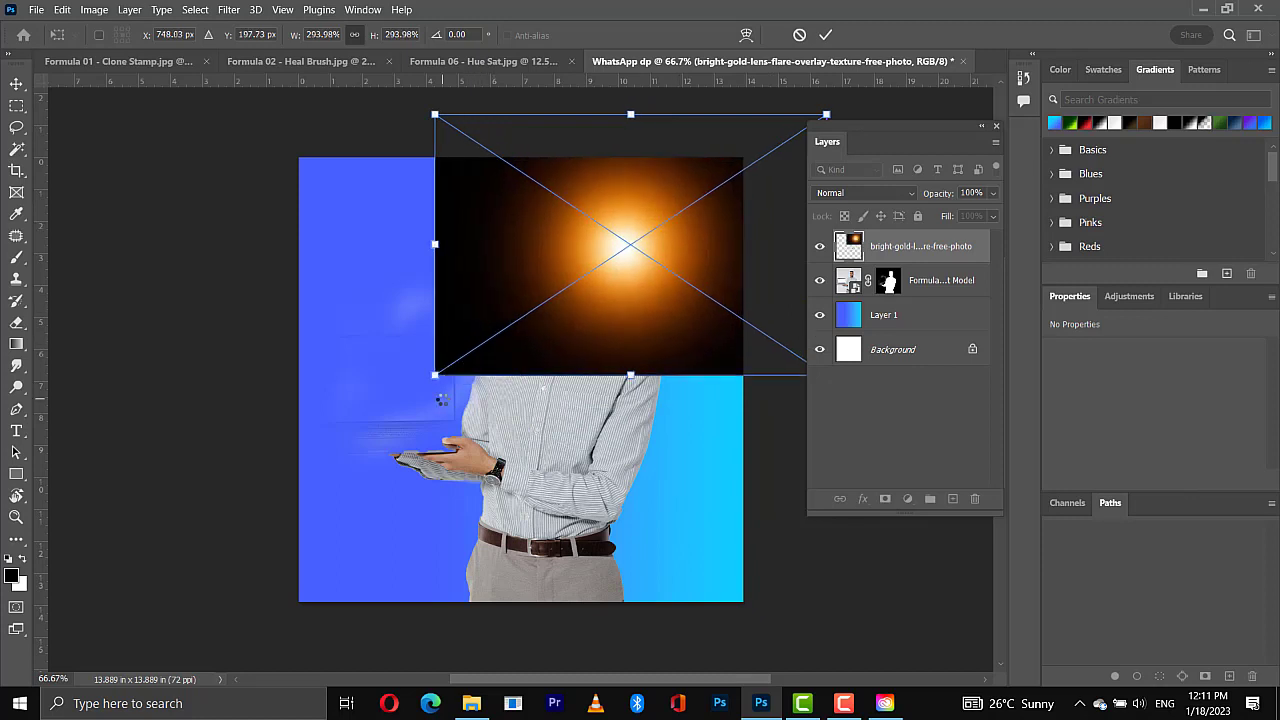
key(Return)
key(g)
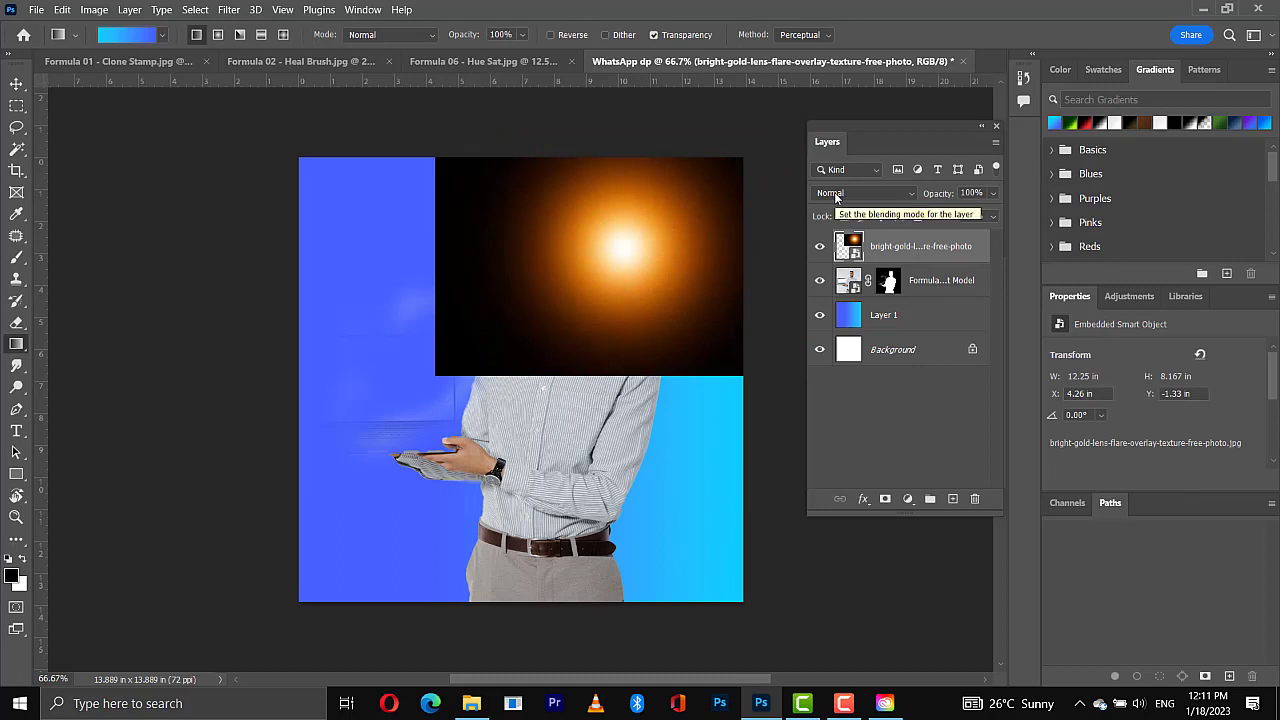
Step: Set the lens flare layer's blending mode to Screen and move the glow into the canvas's upper right corner
click(836, 194)
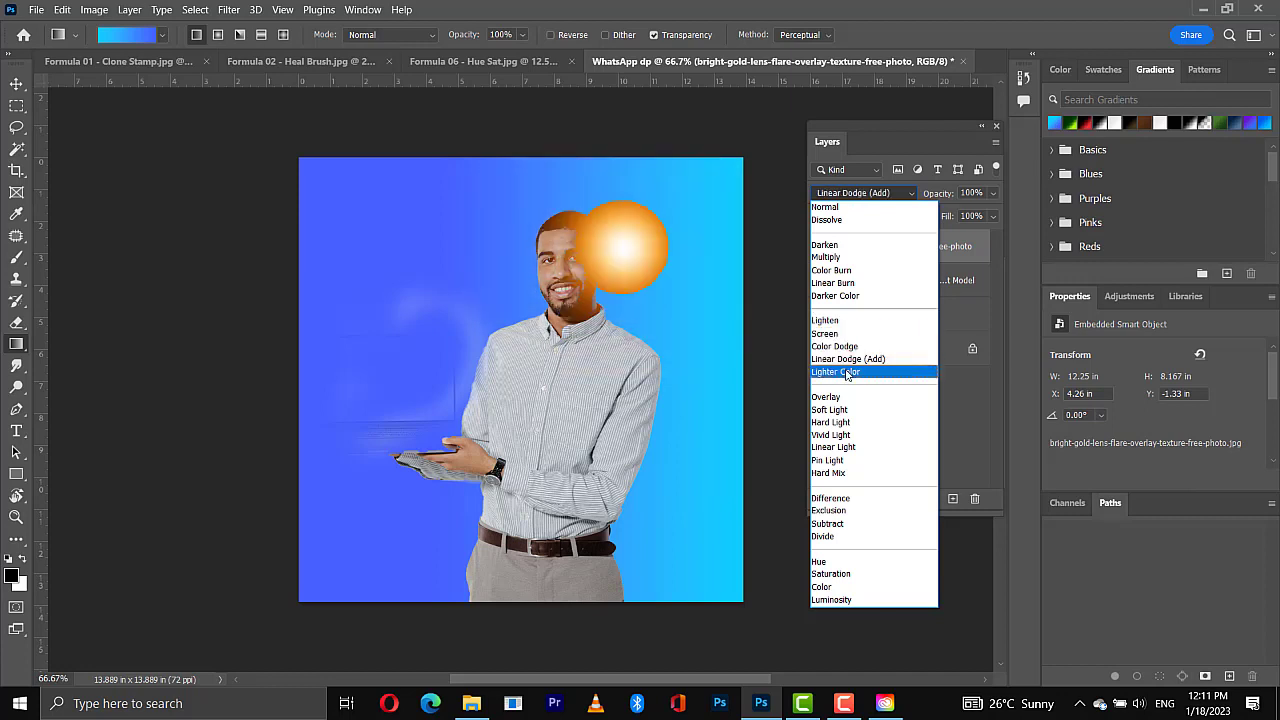
click(826, 335)
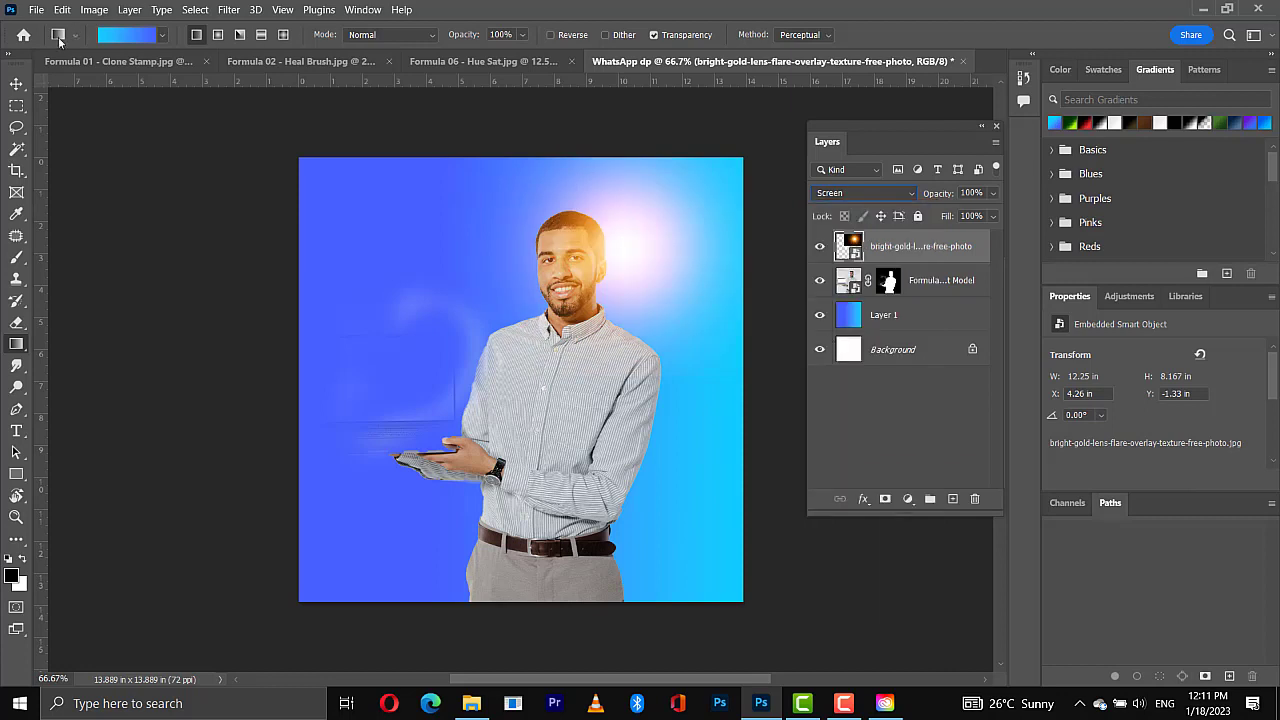
click(16, 83)
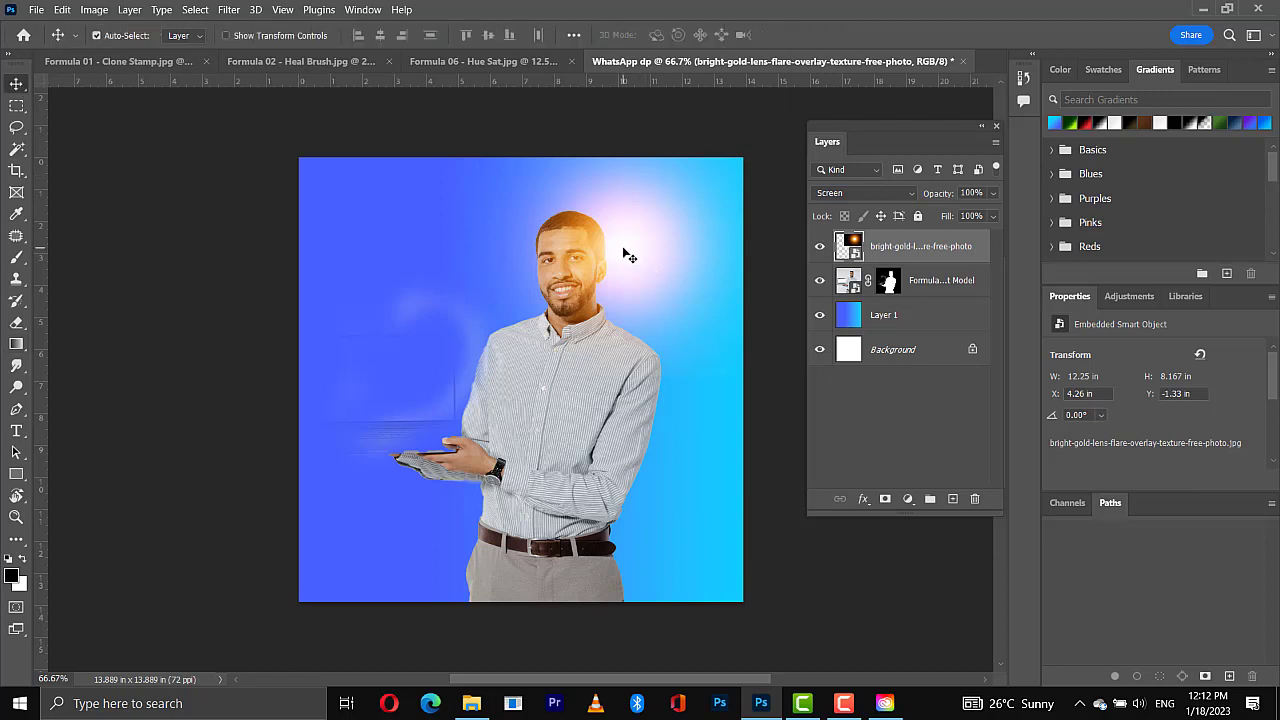
drag(654, 220, 716, 182)
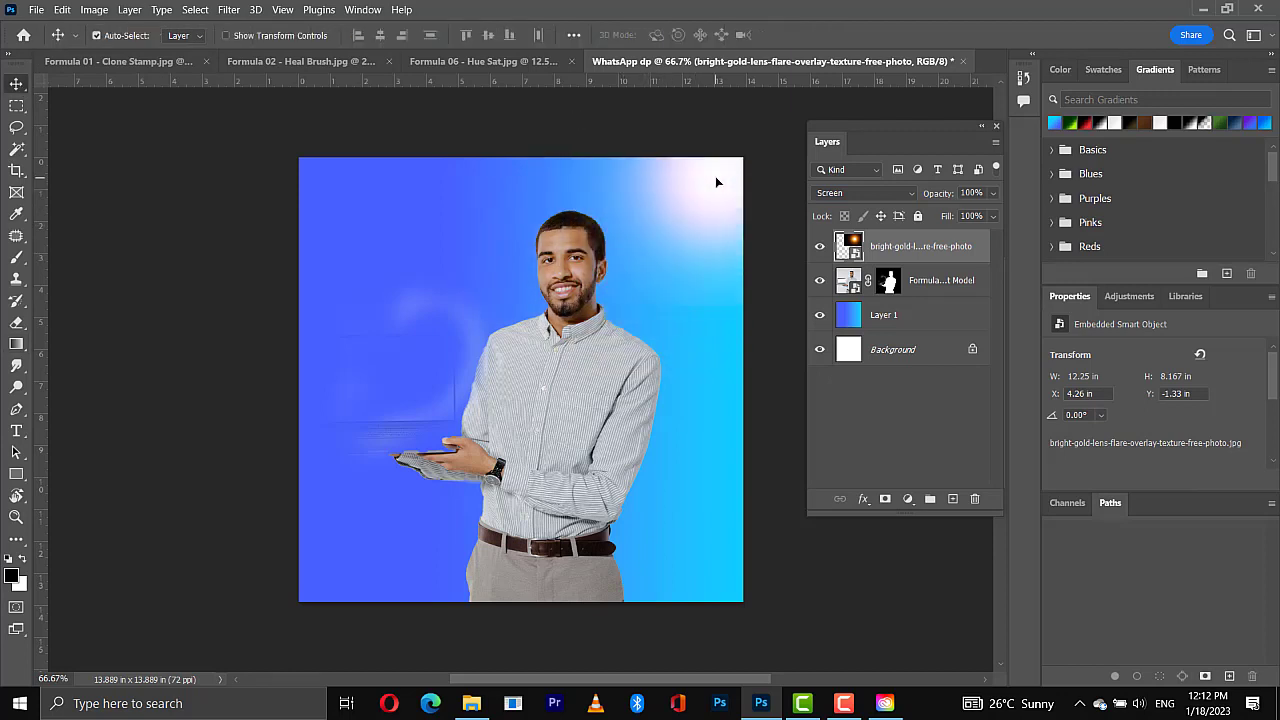
Step: Enlarge the lens flare to about 17.2 x 11.5 in and reposition its glow beside the man's head
key(ctrl+t)
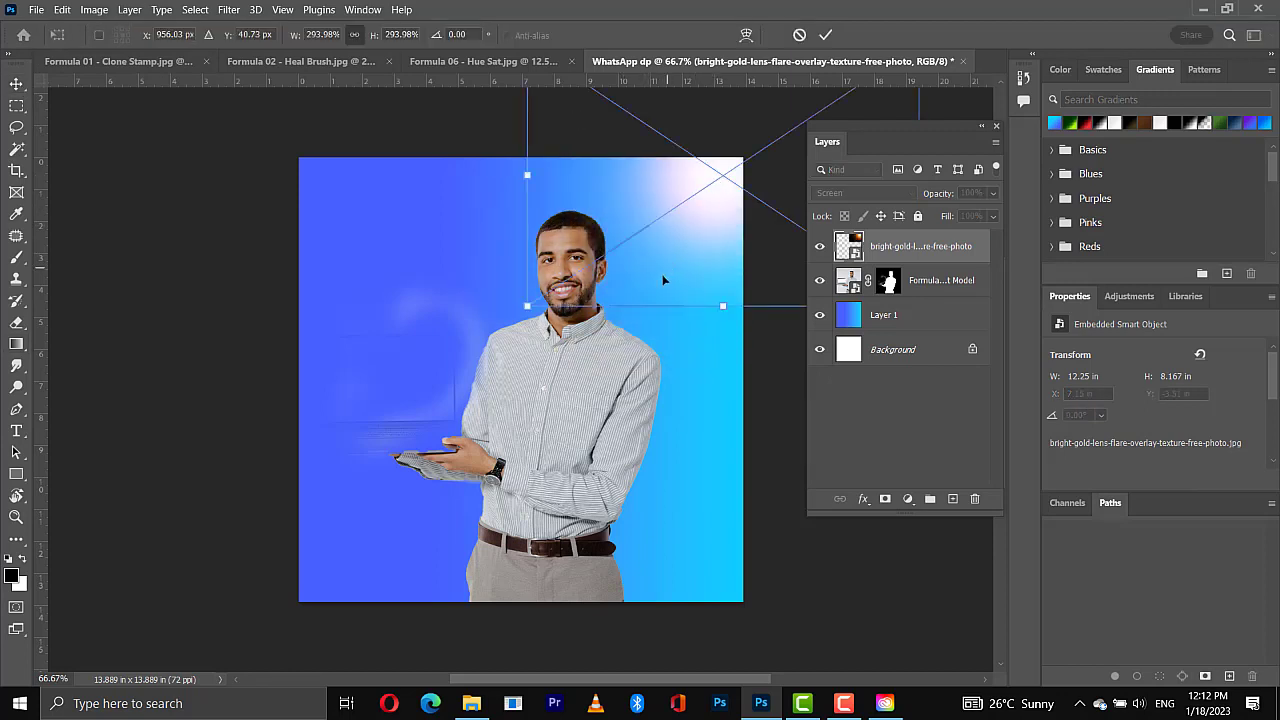
drag(526, 300, 424, 374)
drag(413, 424, 370, 410)
drag(672, 226, 729, 205)
key(Return)
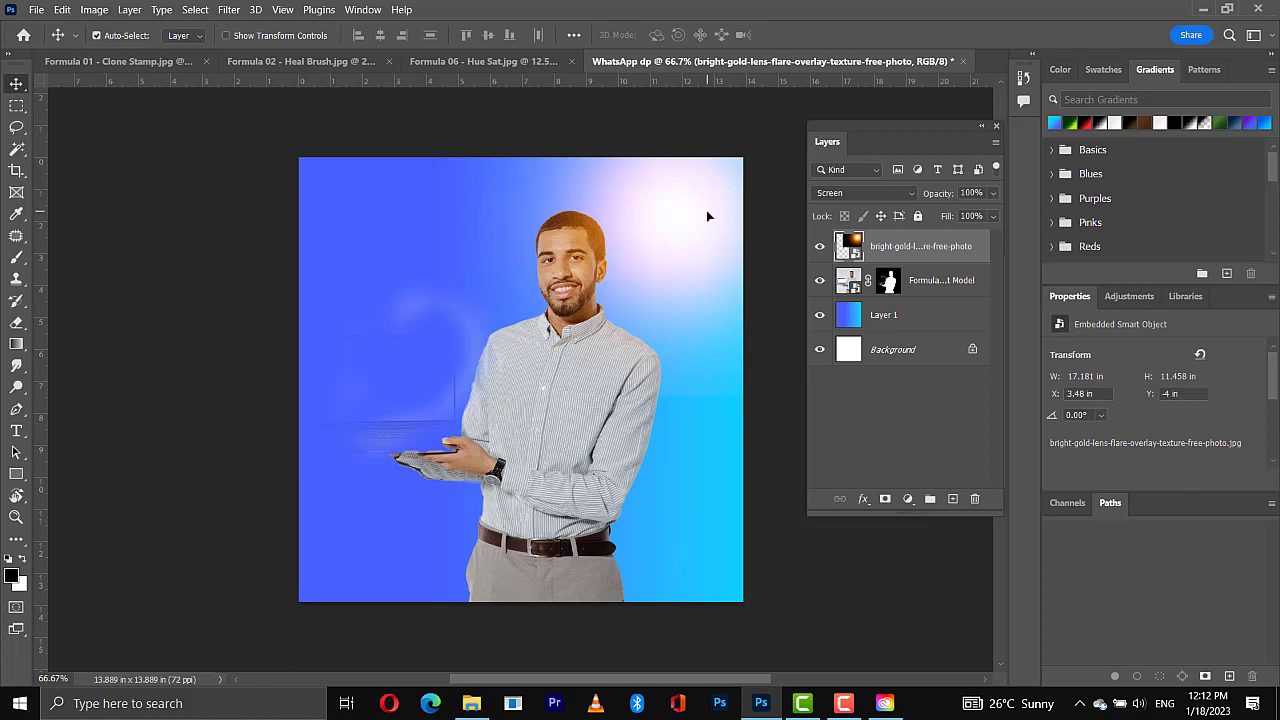
click(828, 195)
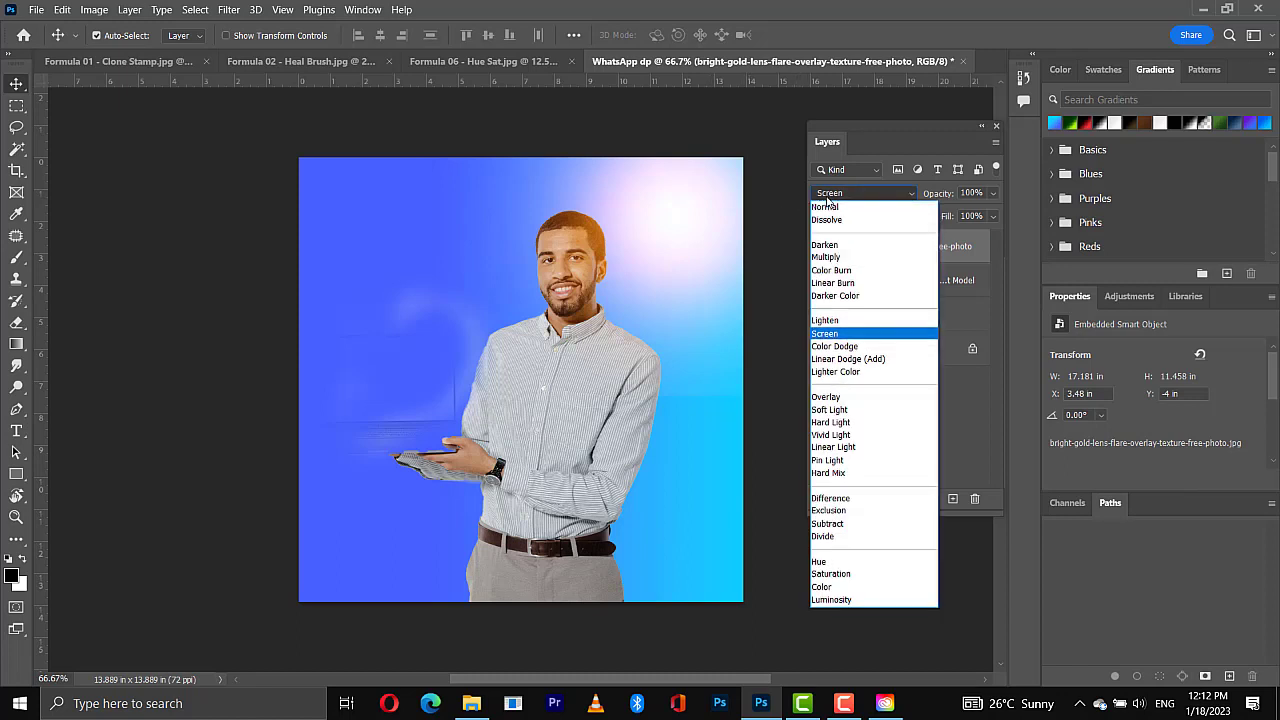
click(966, 252)
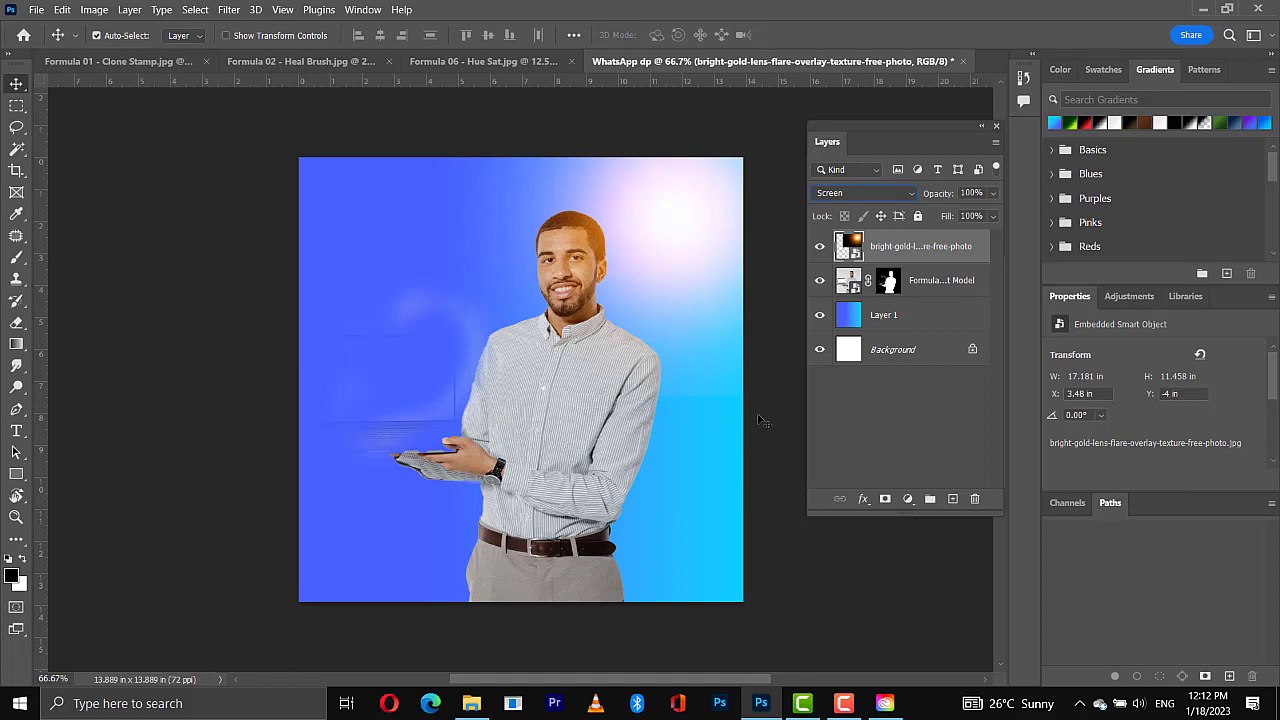
click(1129, 297)
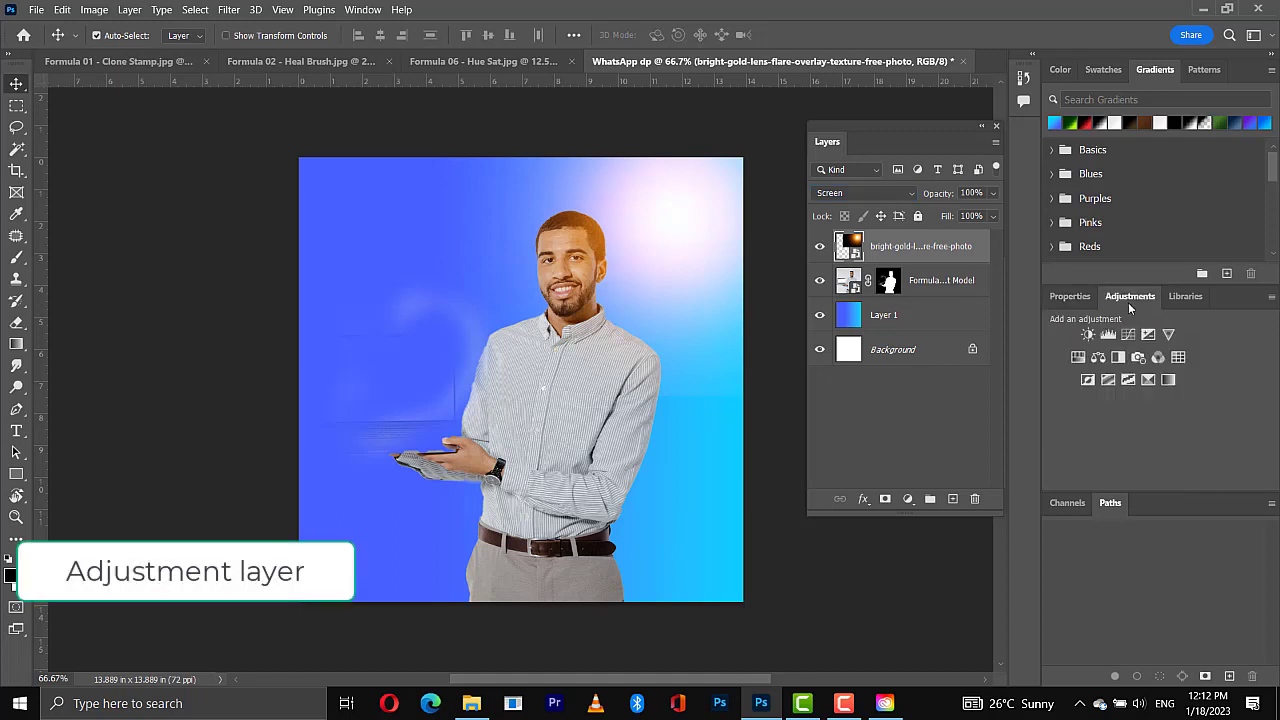
click(913, 292)
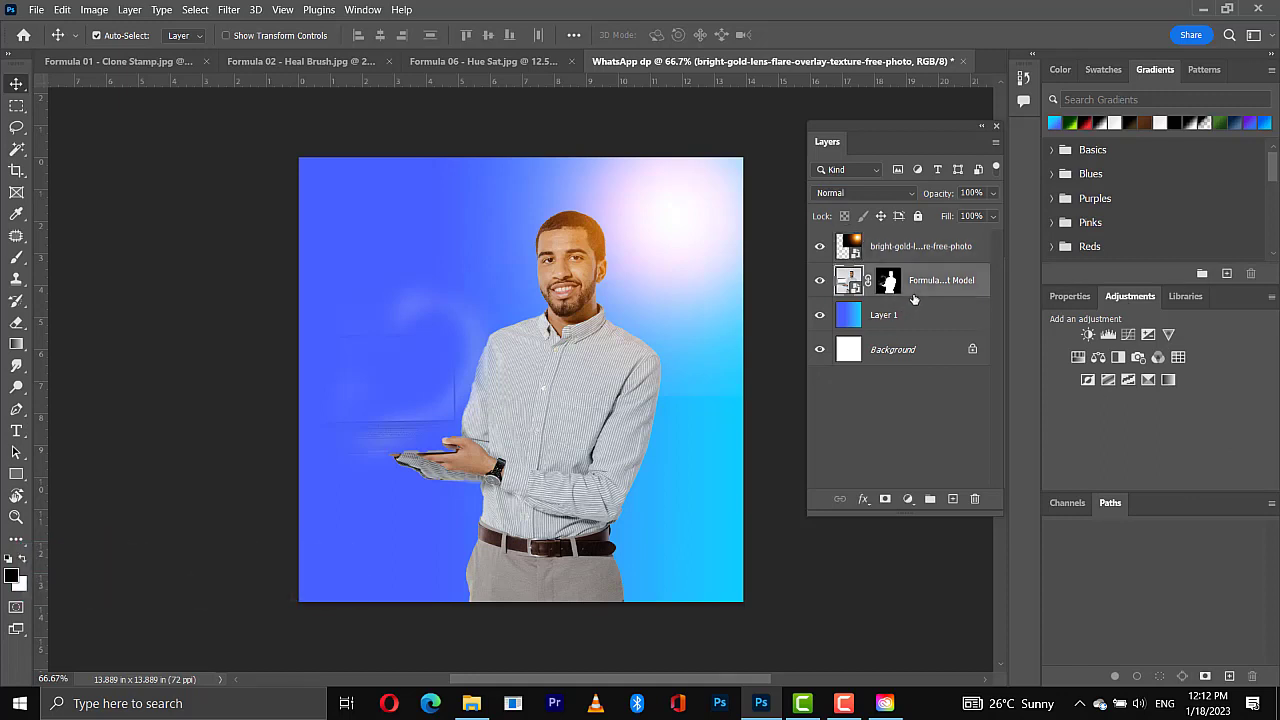
click(909, 502)
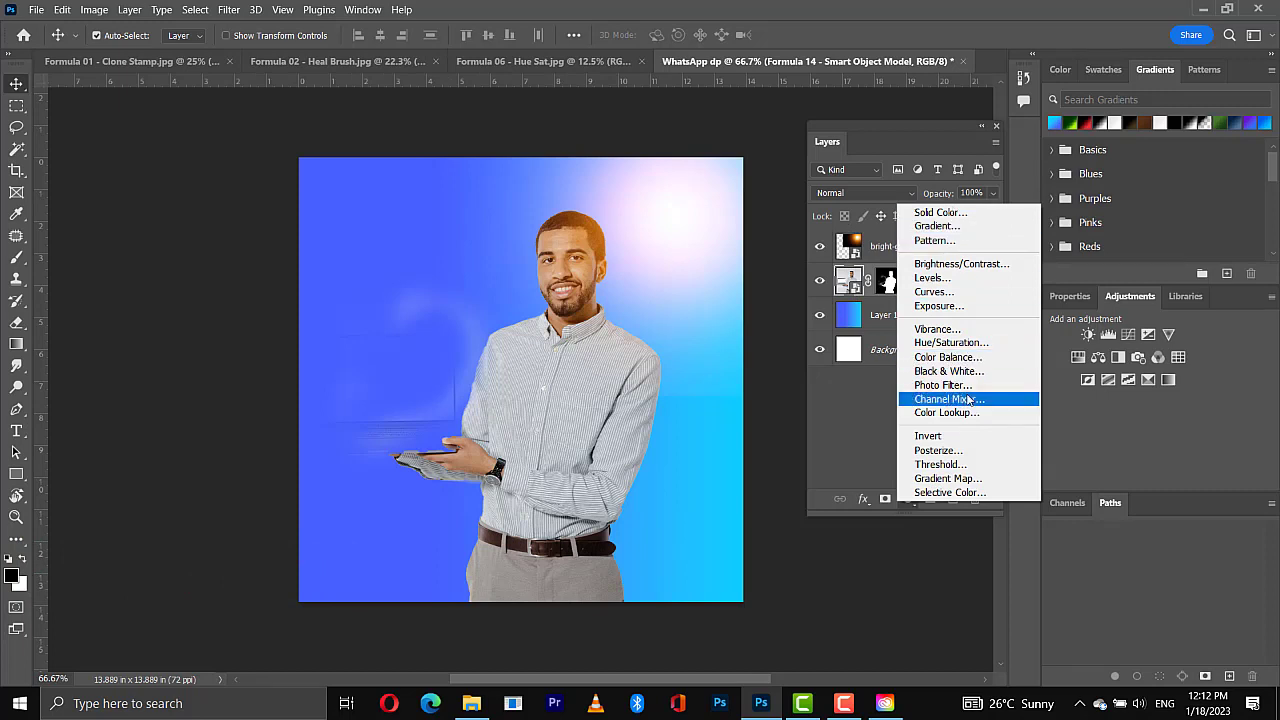
click(502, 66)
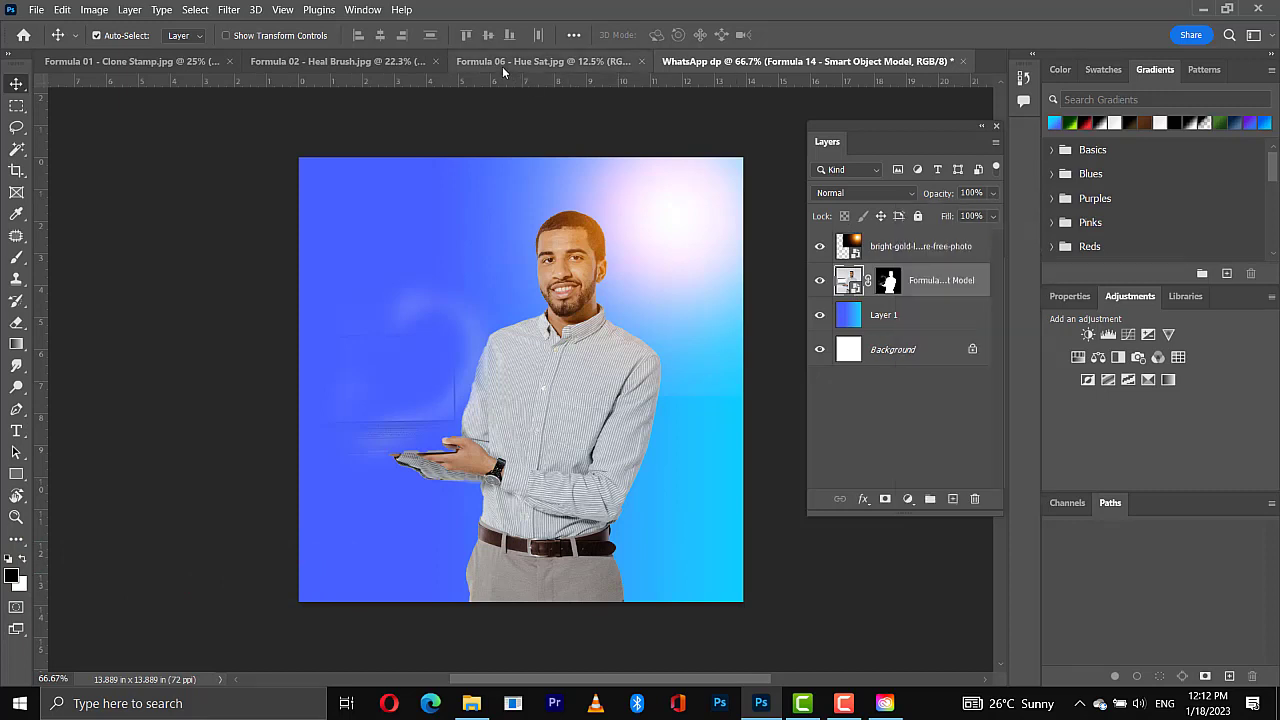
Step: In the Formula 06 - Hue Sat.jpg document, add a Hue/Saturation adjustment layer above the Background layer
click(496, 62)
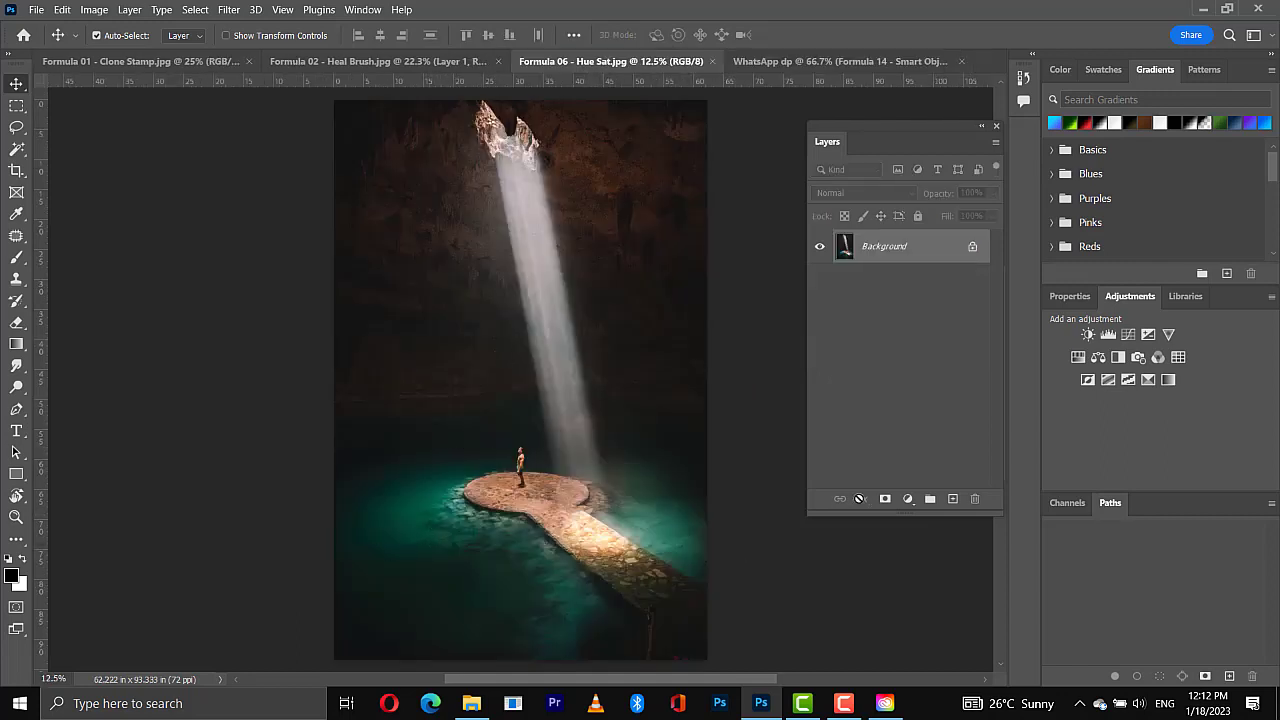
click(907, 499)
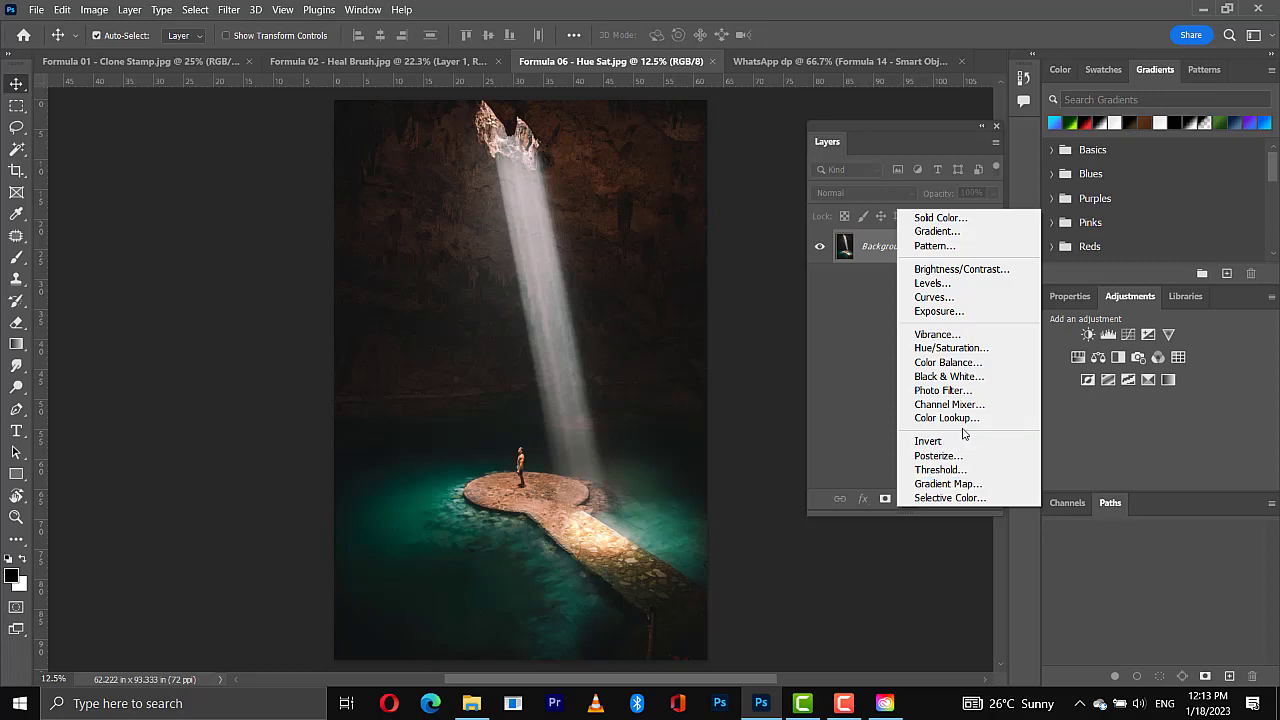
click(940, 350)
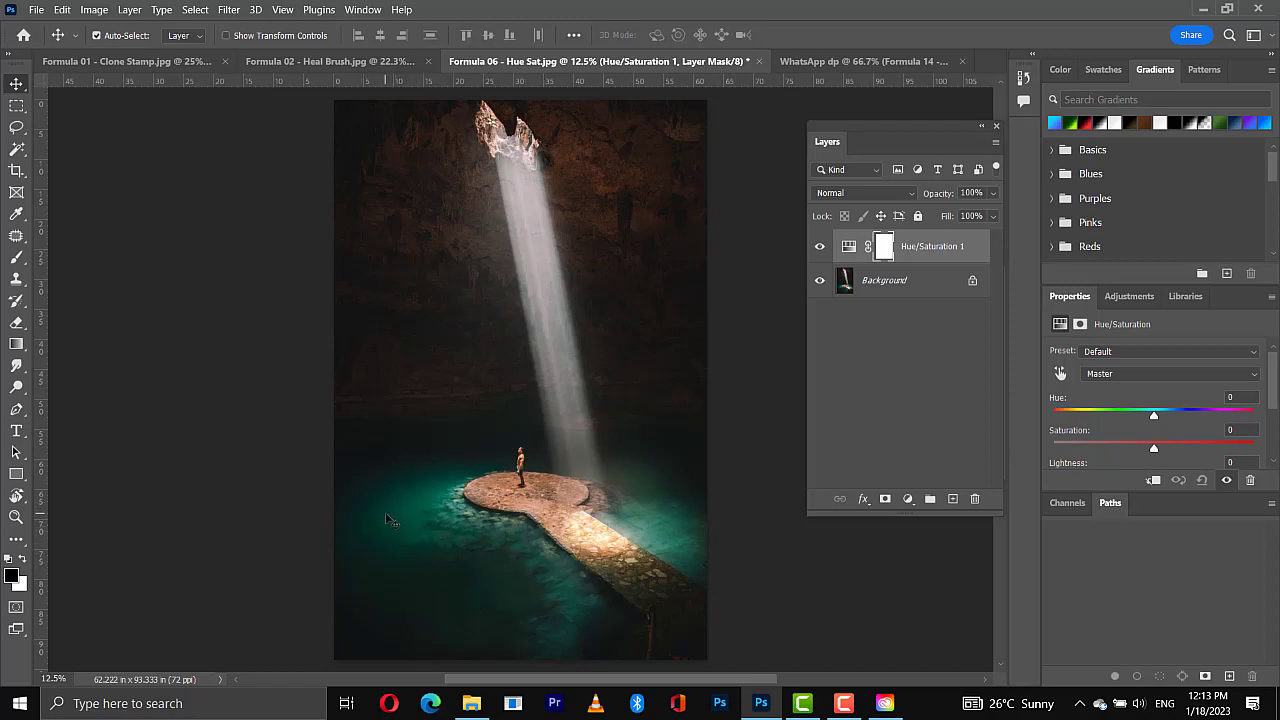
Step: Sample the teal water to target the Cyans range, and set its Hue to -78 and Saturation to +46
click(1059, 374)
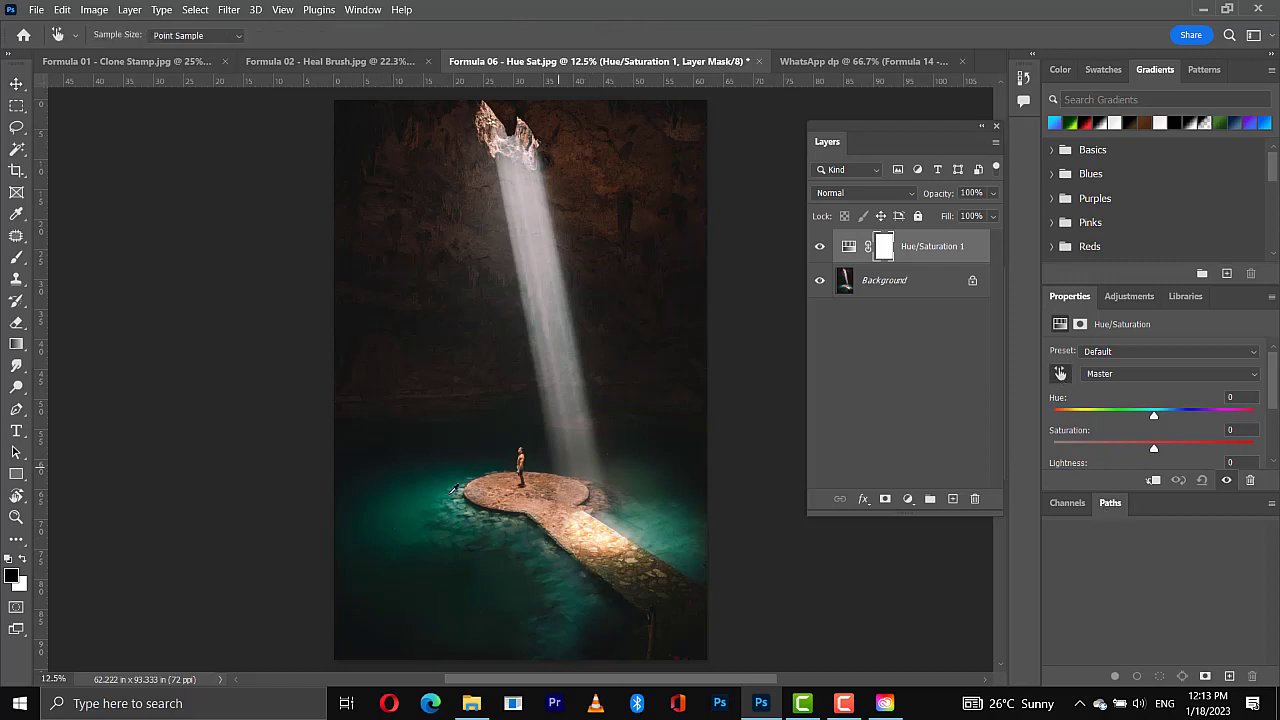
click(416, 504)
scroll(1273, 398, down, 3)
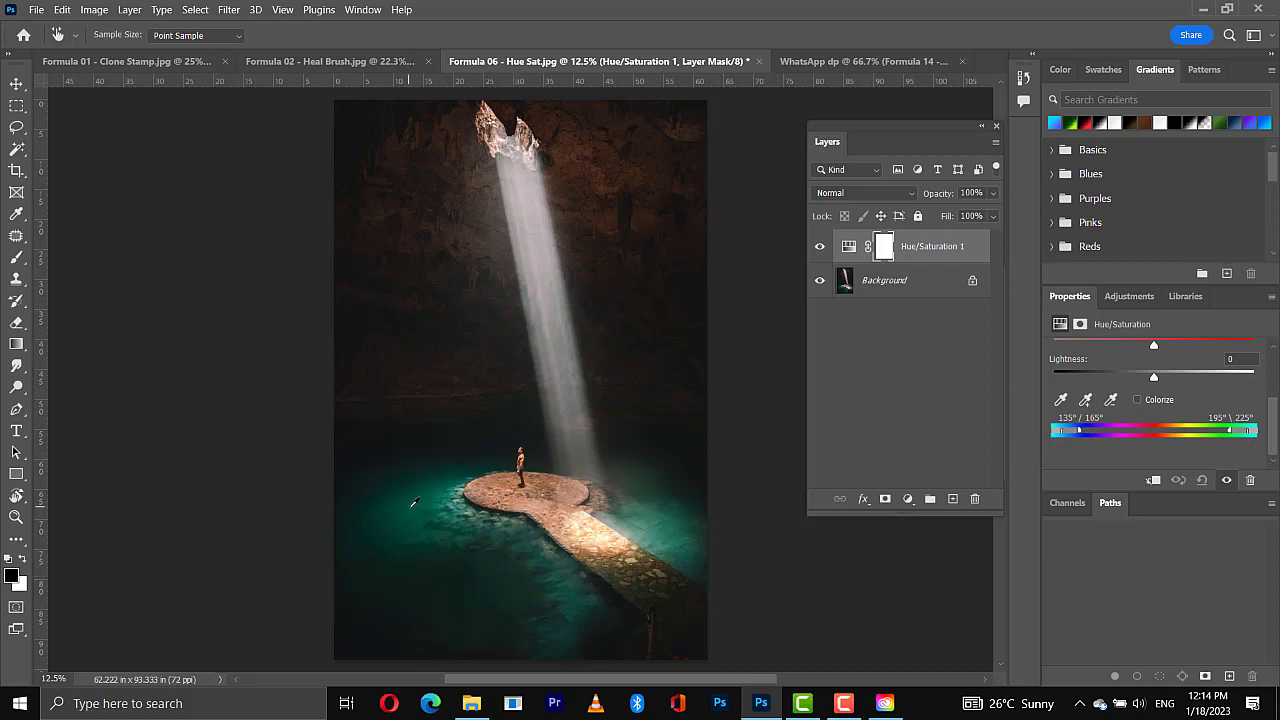
scroll(1154, 431, up, 3)
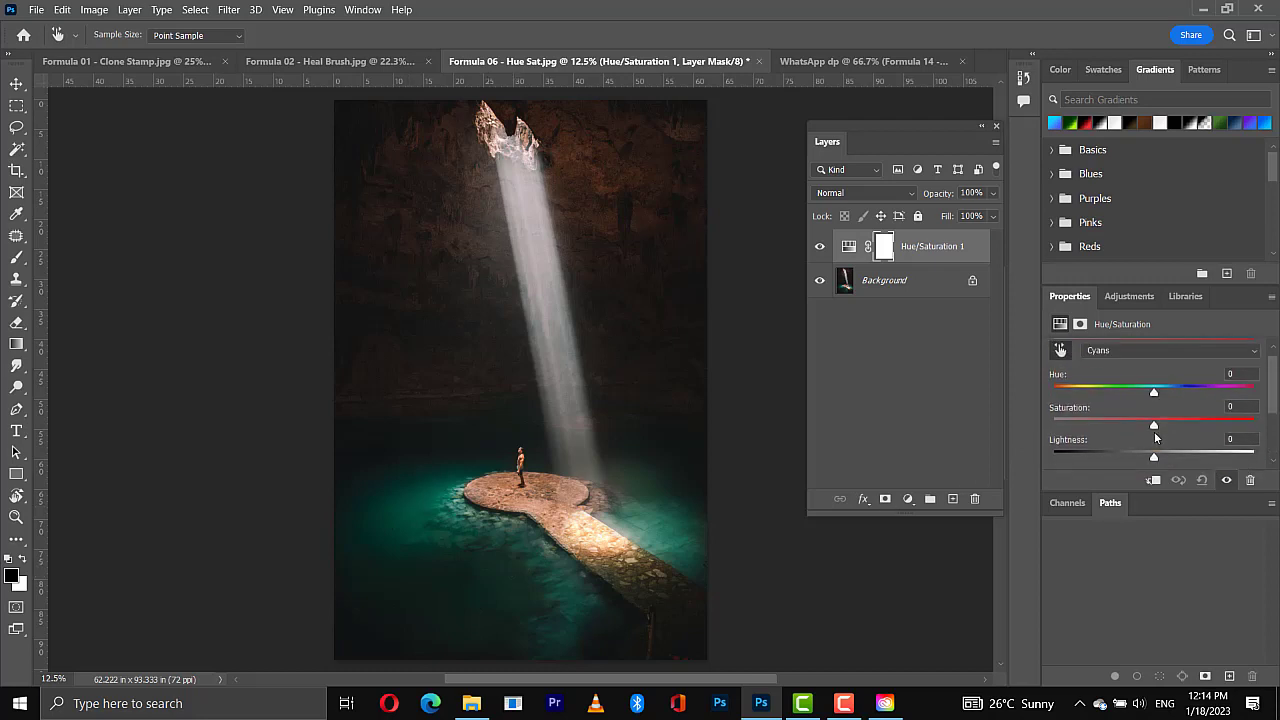
scroll(1156, 435, up, 1)
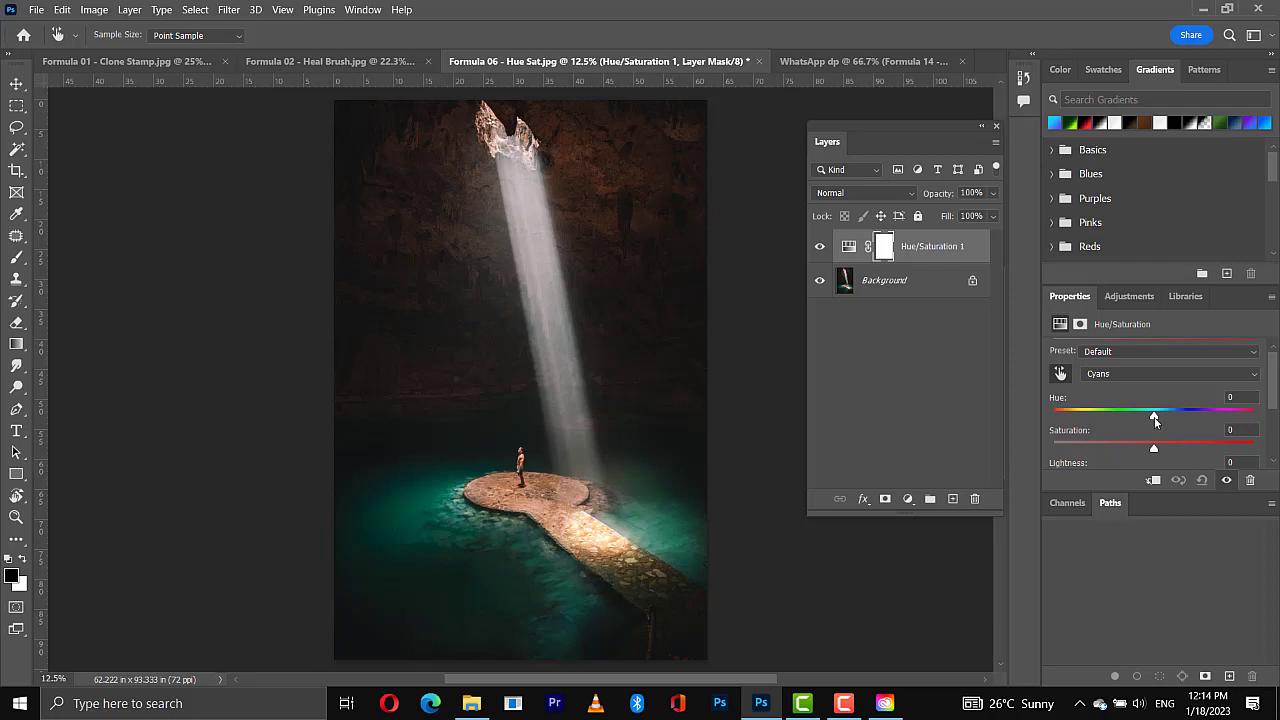
drag(1154, 416, 1096, 416)
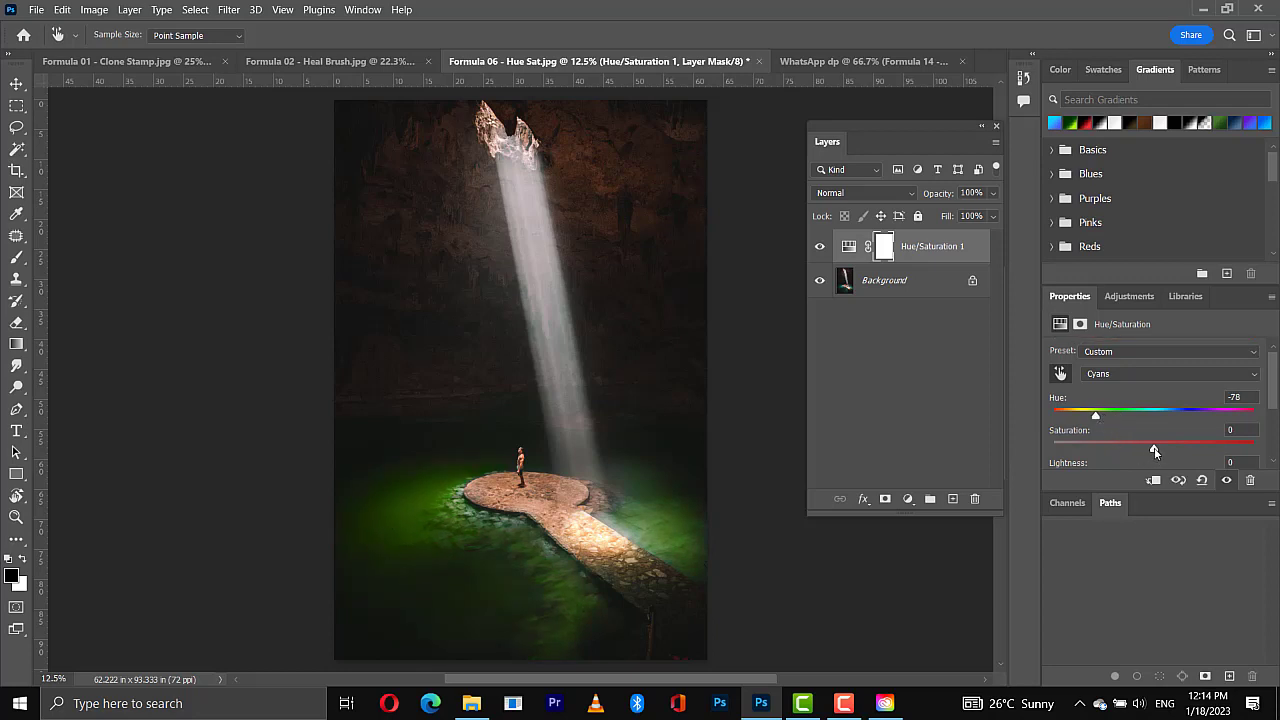
drag(1153, 449, 1187, 449)
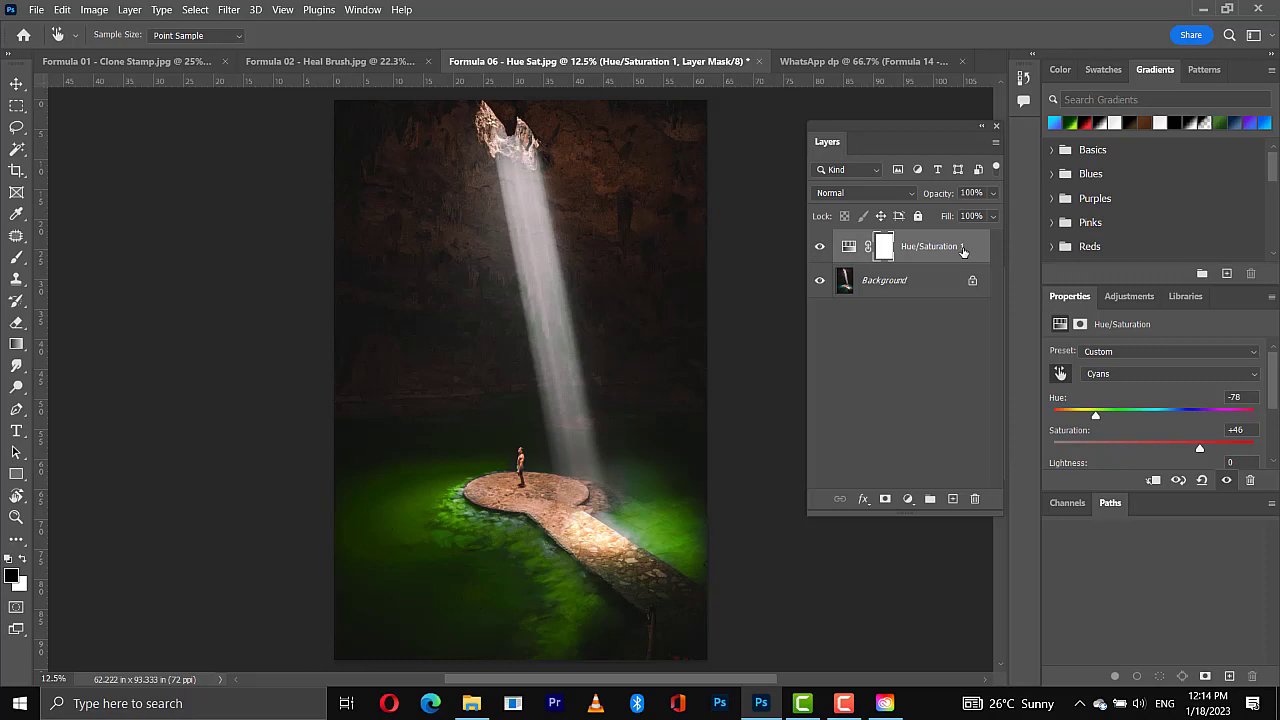
Step: Select the Background layer and hide the Hue/Saturation adjustment layer
key(v)
click(922, 281)
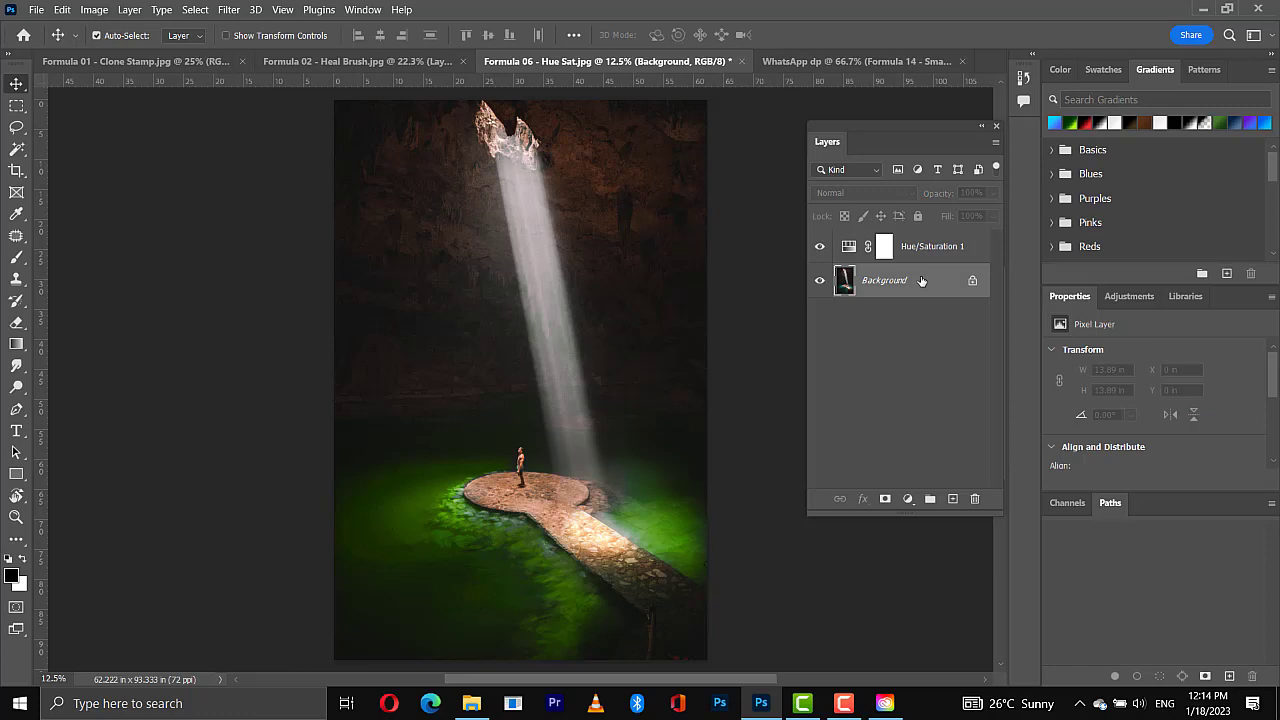
click(820, 247)
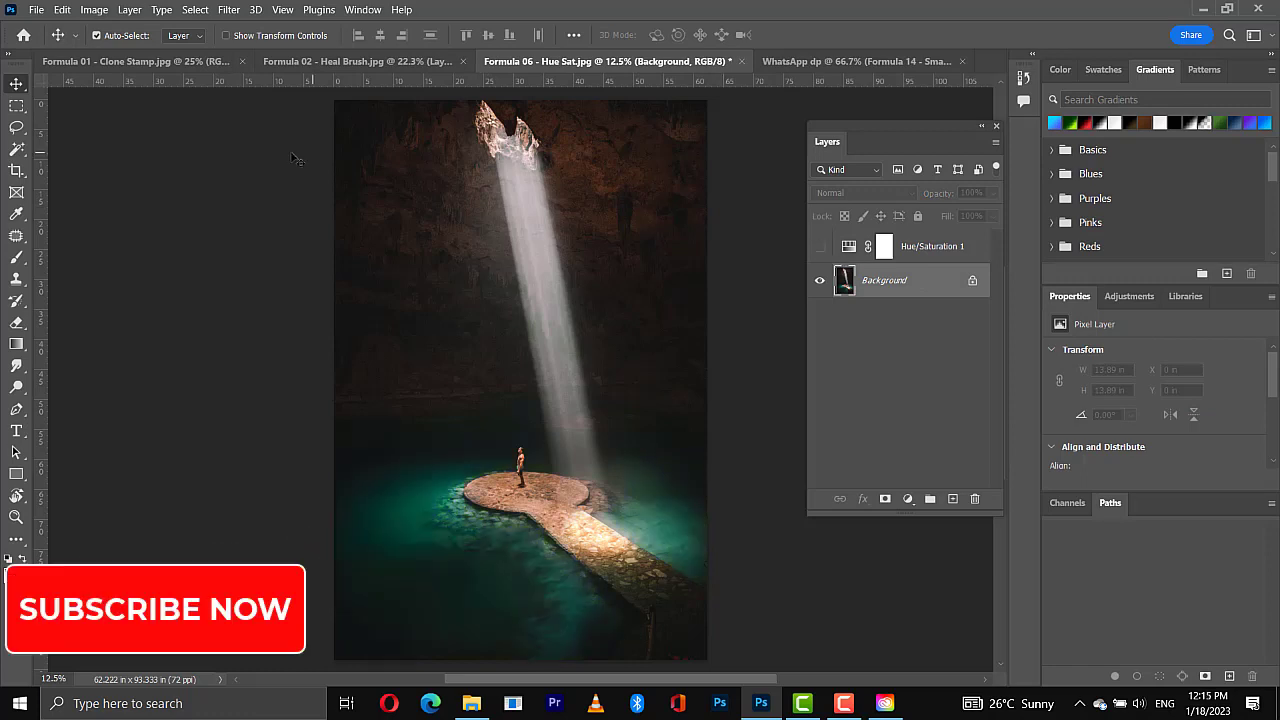
Step: Apply the Black & White image adjustment with the Default preset directly to the Background layer, and undo it
click(100, 9)
mouse_move(159, 52)
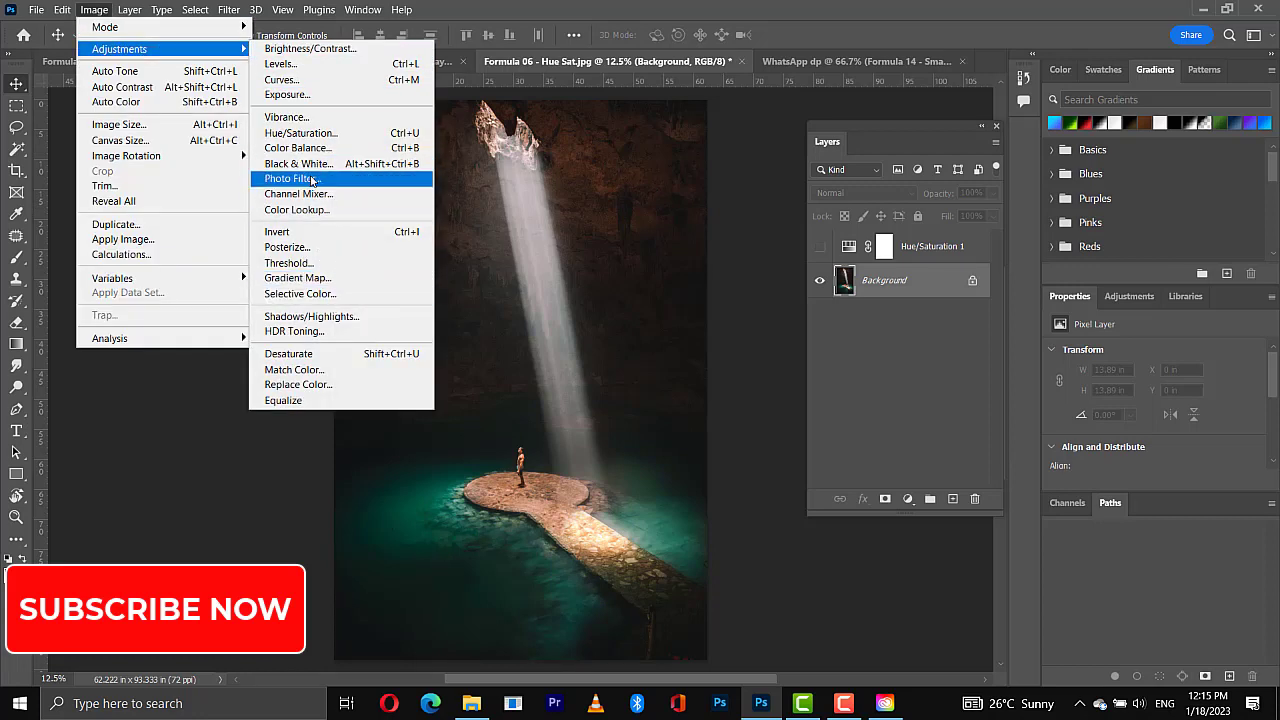
click(291, 167)
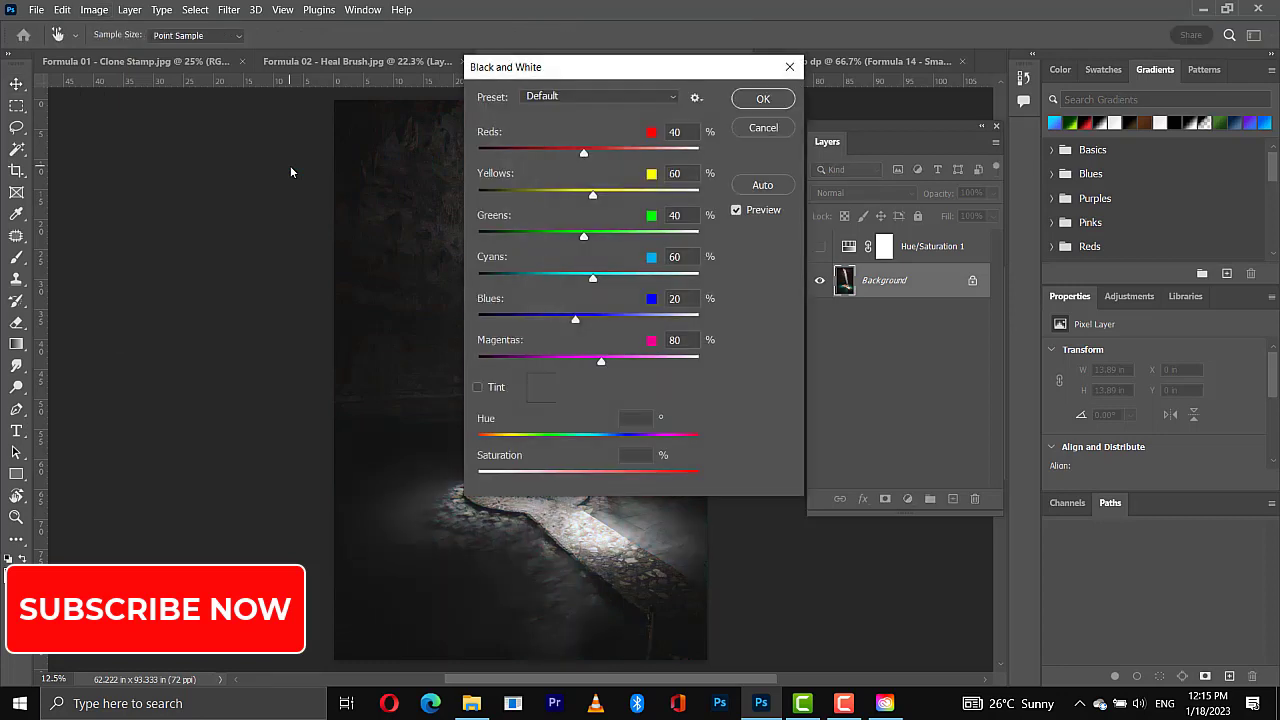
click(763, 100)
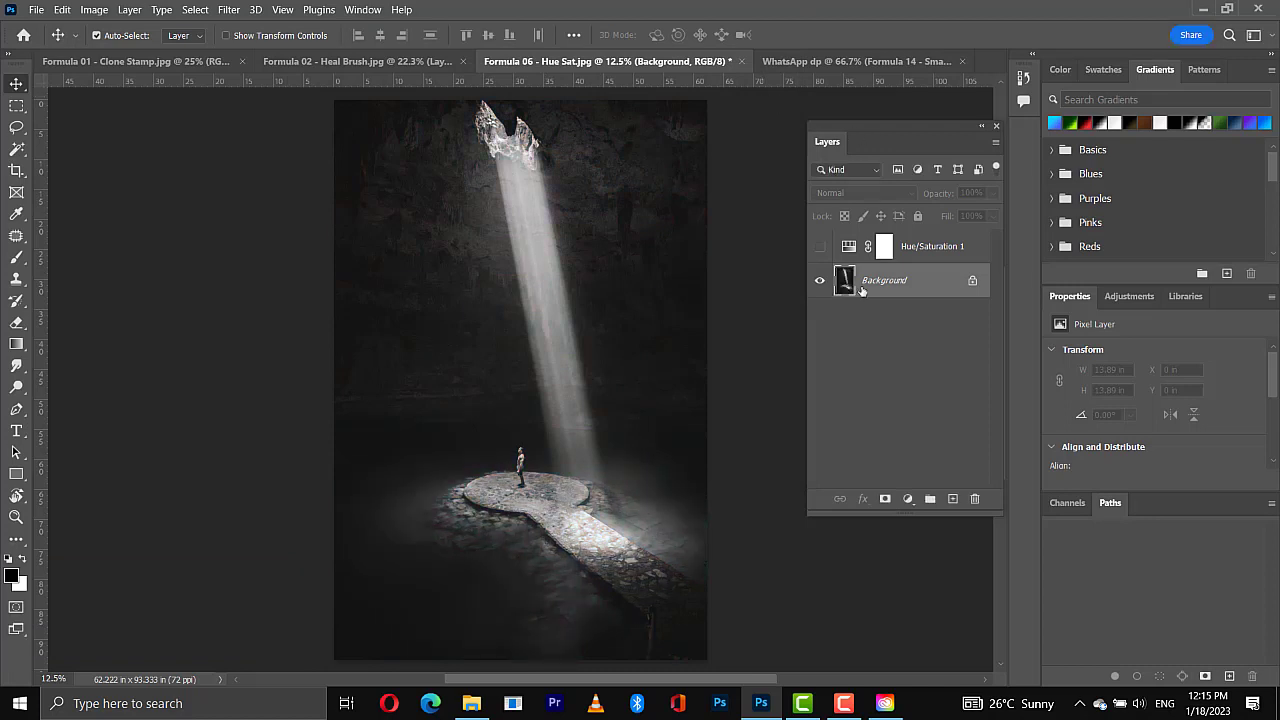
key(ctrl)
key(ctrl+z)
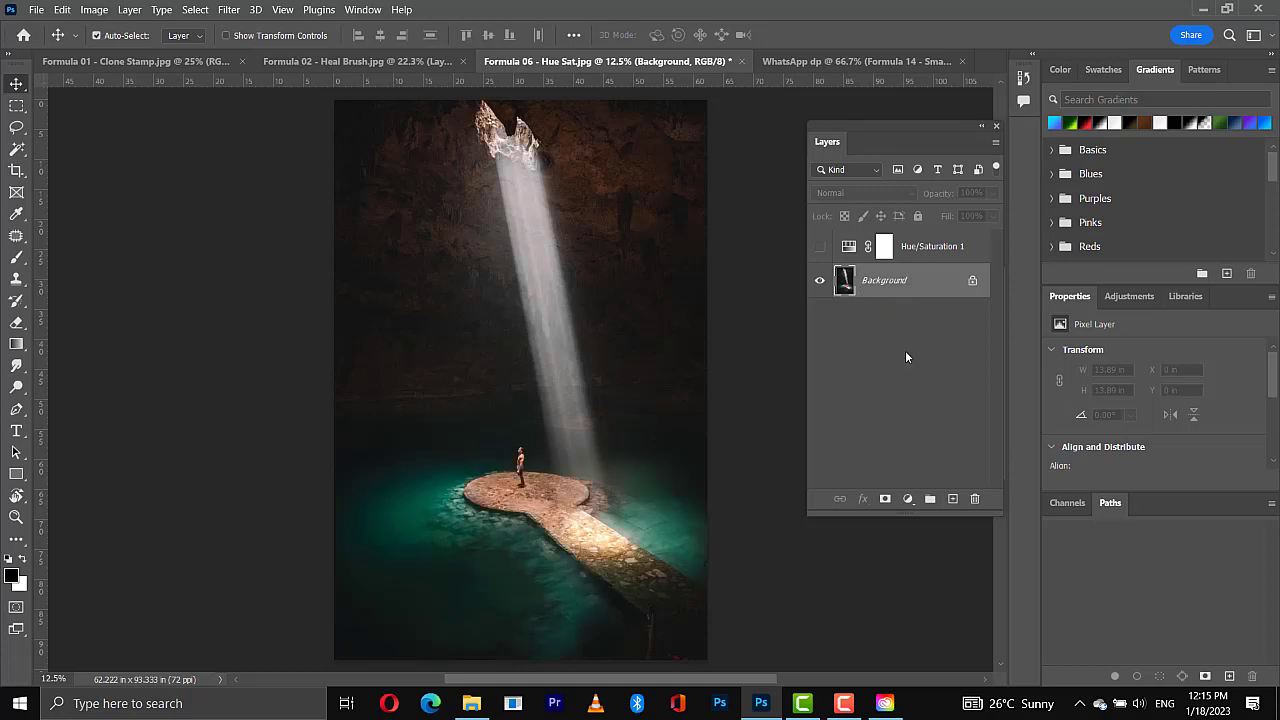
Step: Add a Black & White adjustment layer above the Background layer and toggle its visibility off and on to compare
click(907, 498)
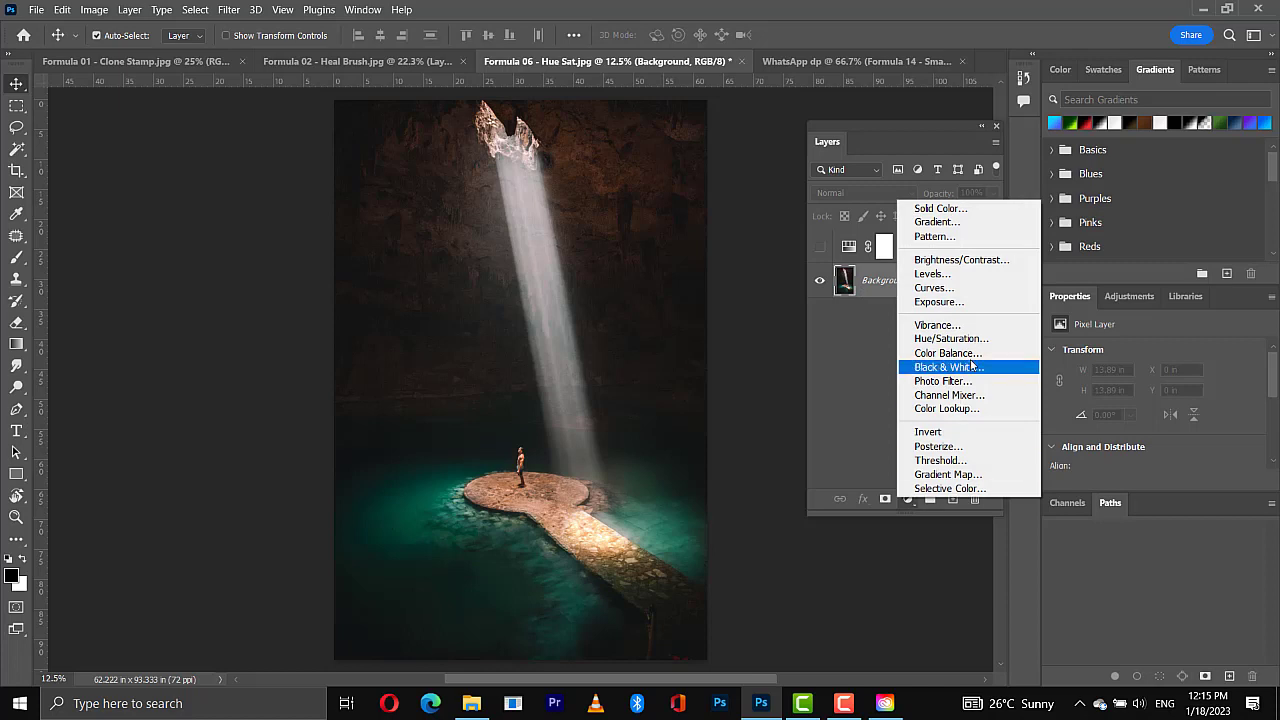
click(942, 366)
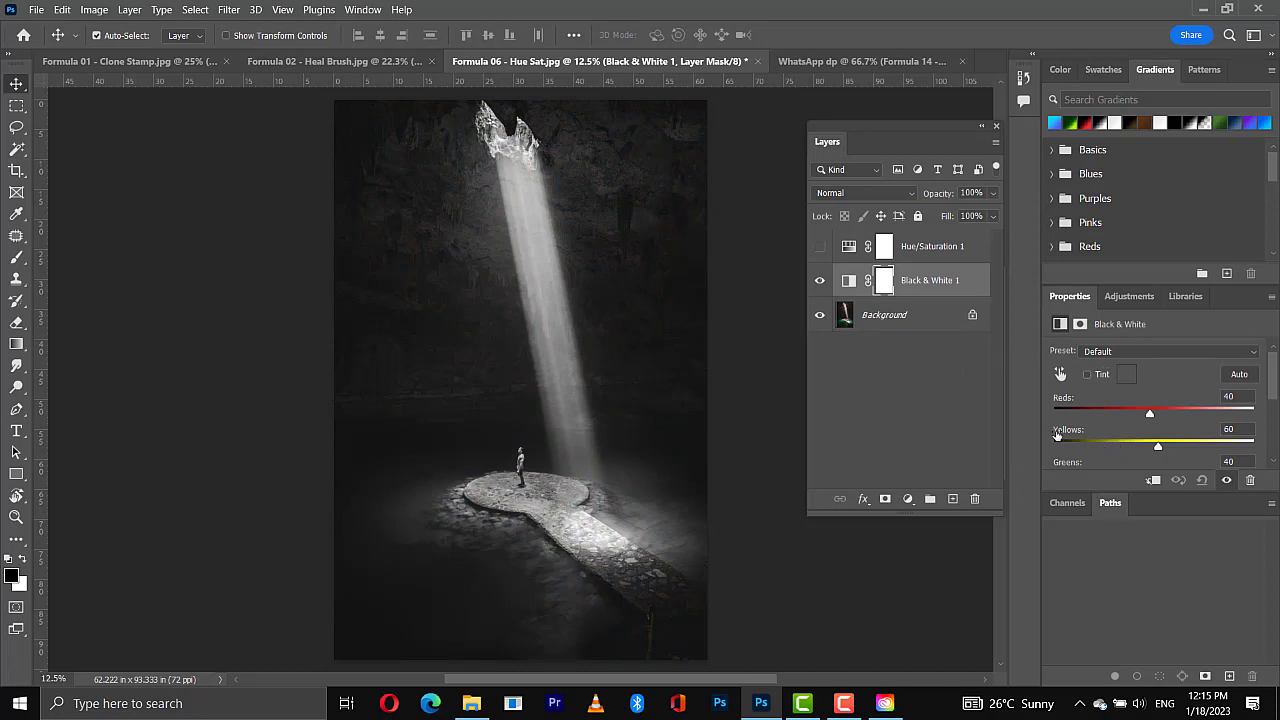
click(821, 283)
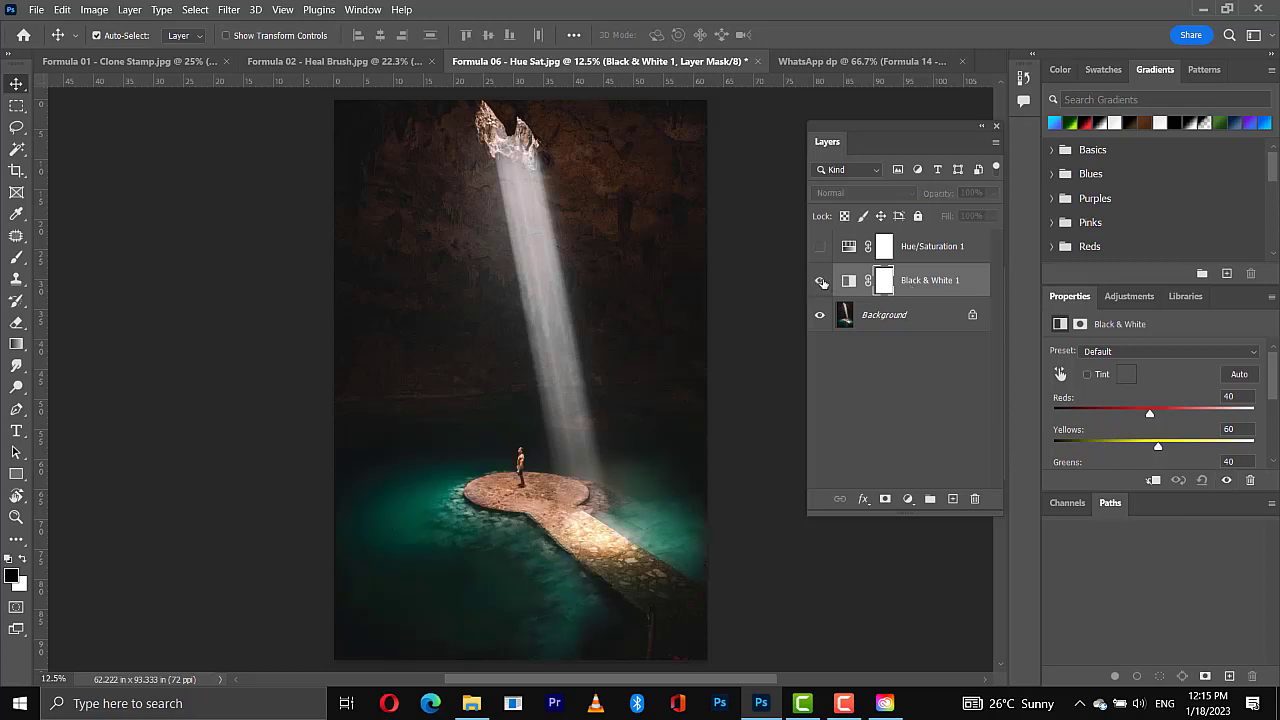
click(821, 283)
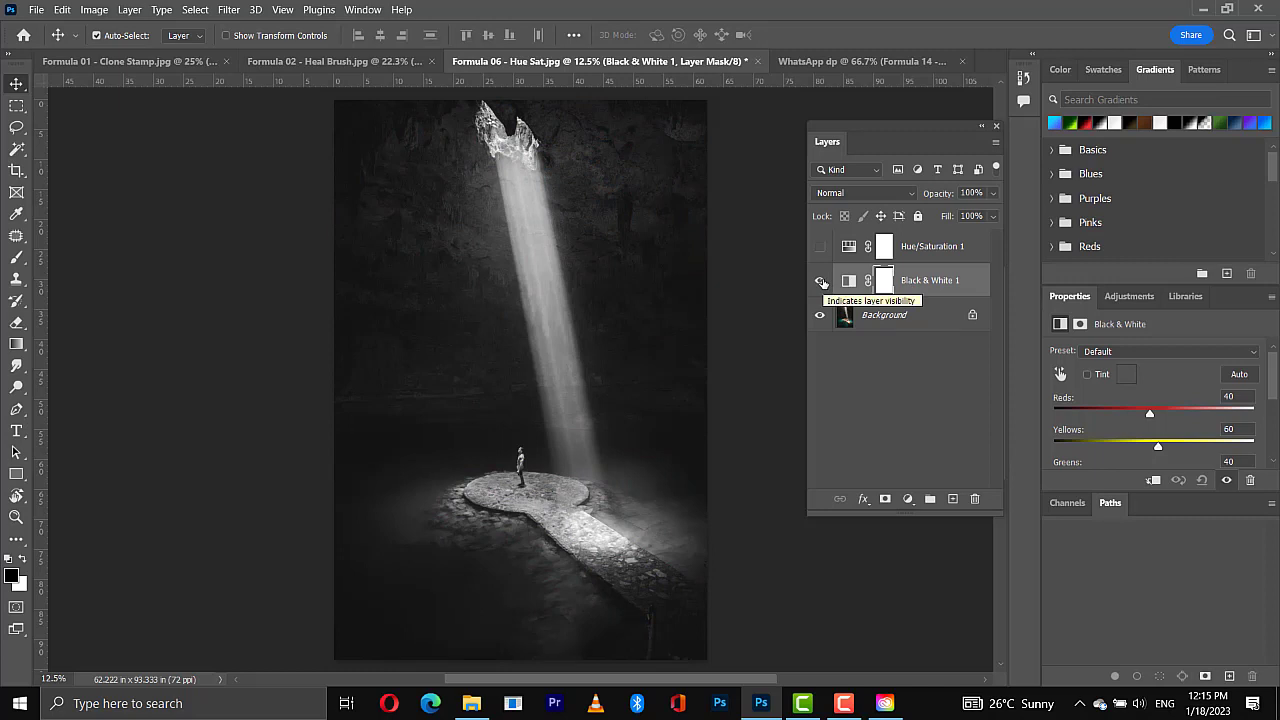
Step: In the WhatsApp dp document, add the horizontal text "BLISS COMPUTERS" on the blue area beside the man
click(816, 54)
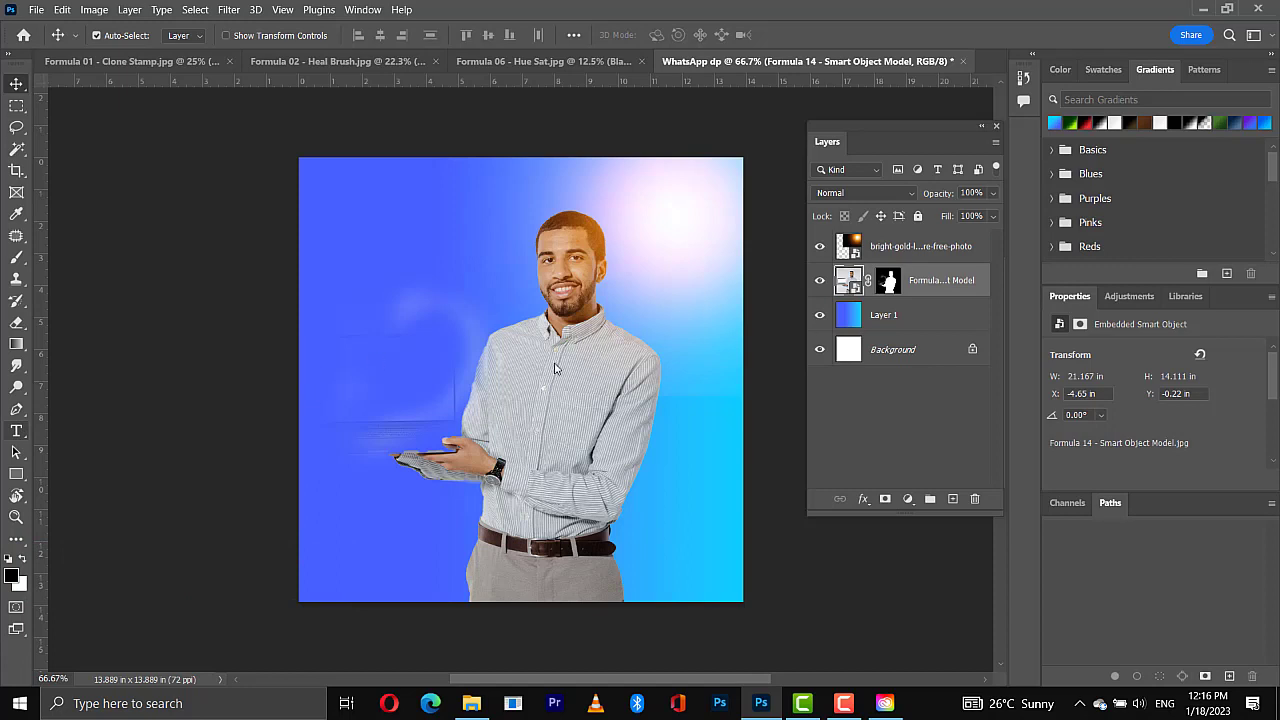
key(t)
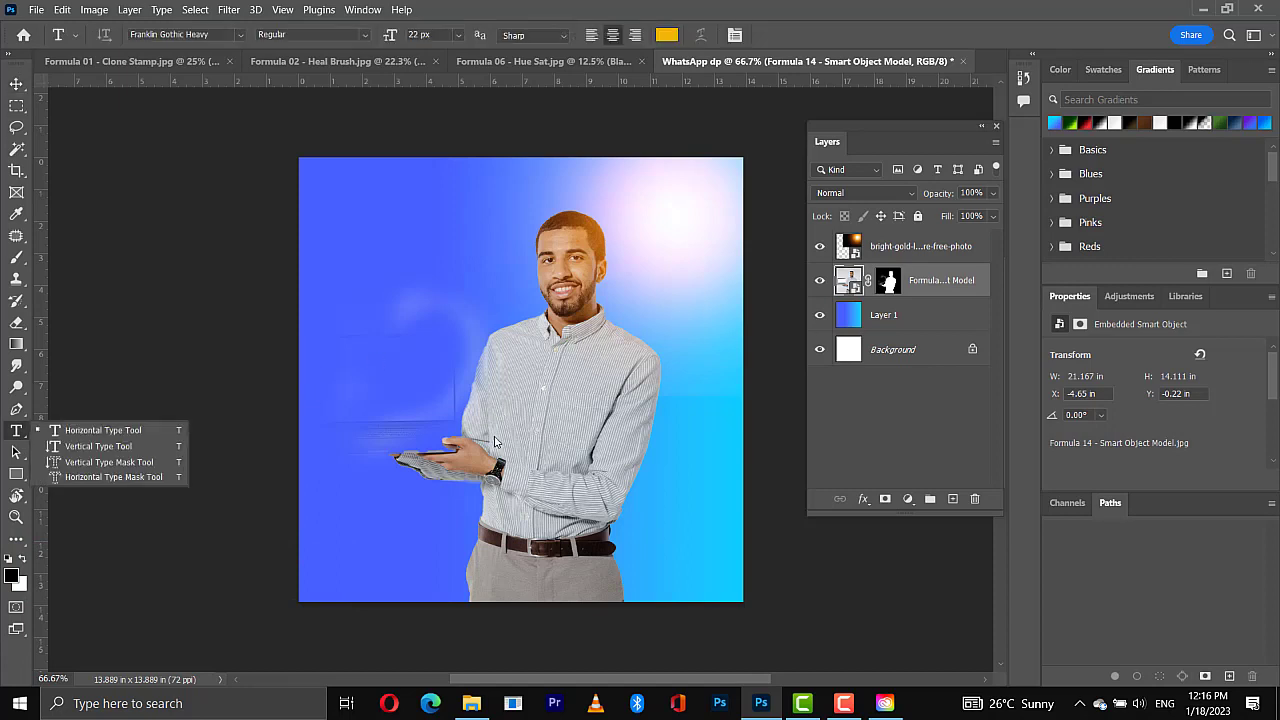
click(136, 432)
click(353, 276)
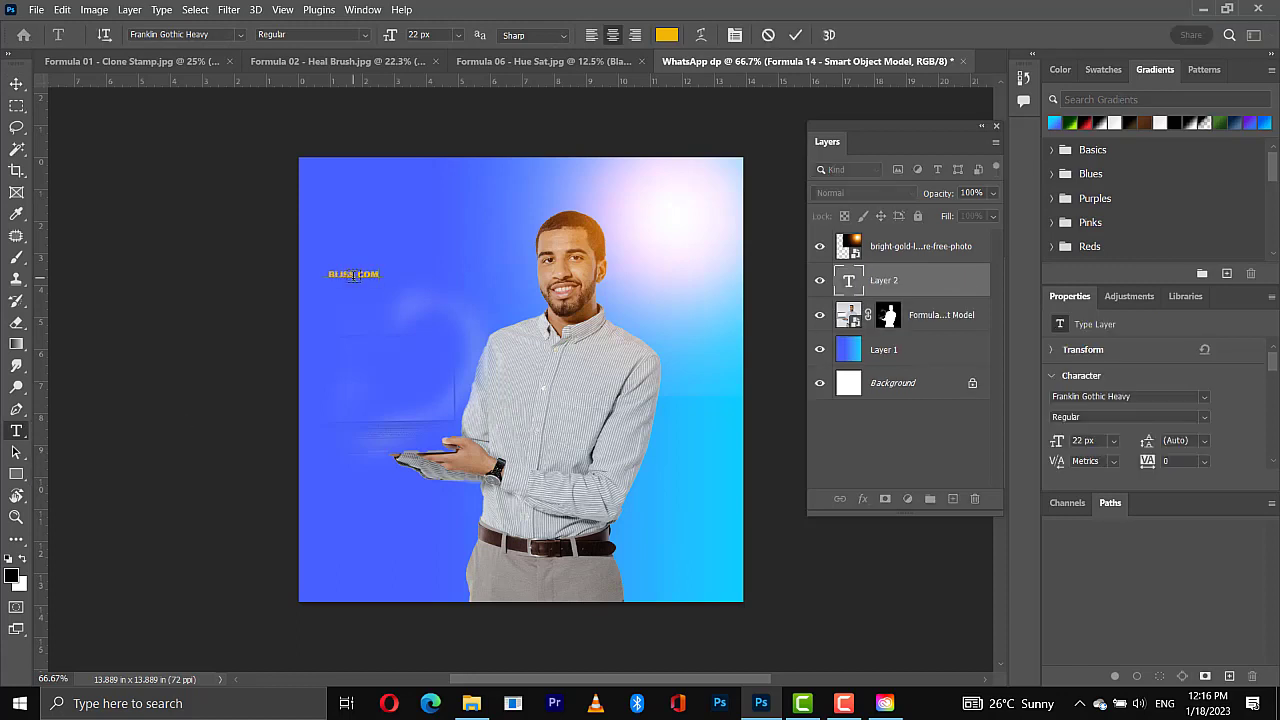
Step: Colour the whole BLISS COMPUTERS text white and set its font size to 48 px
key(ctrl+a)
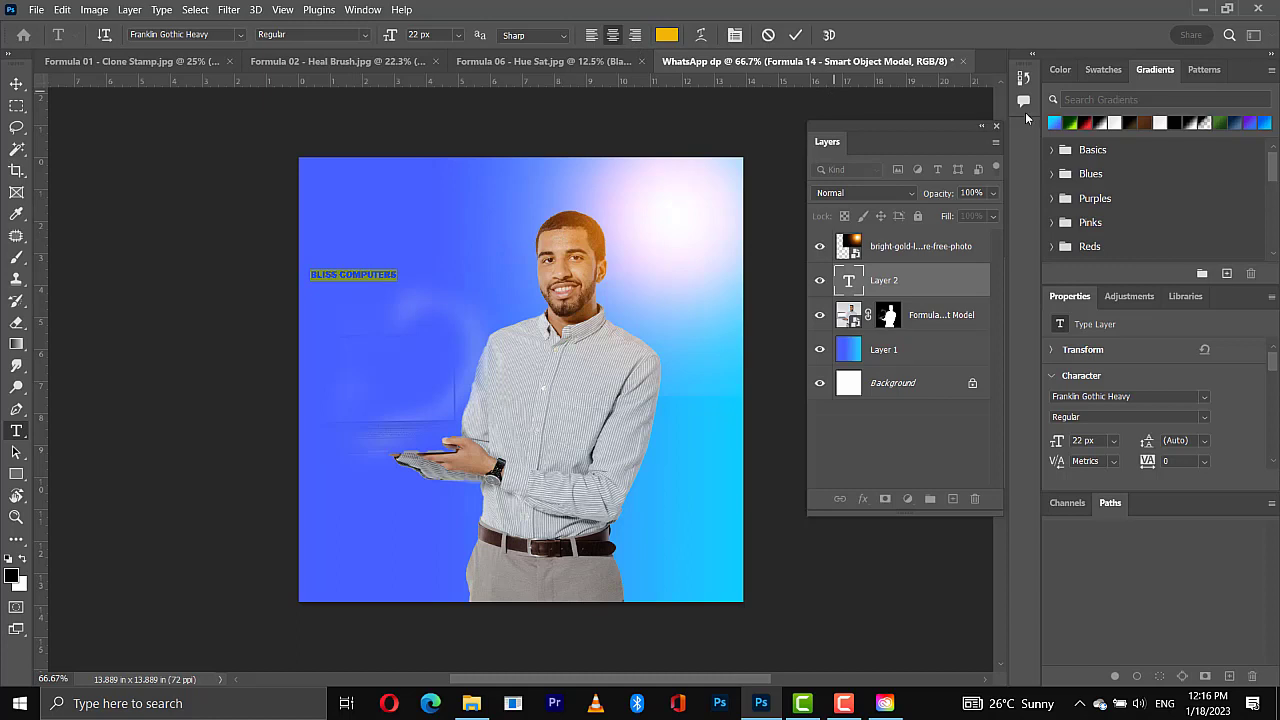
click(1105, 71)
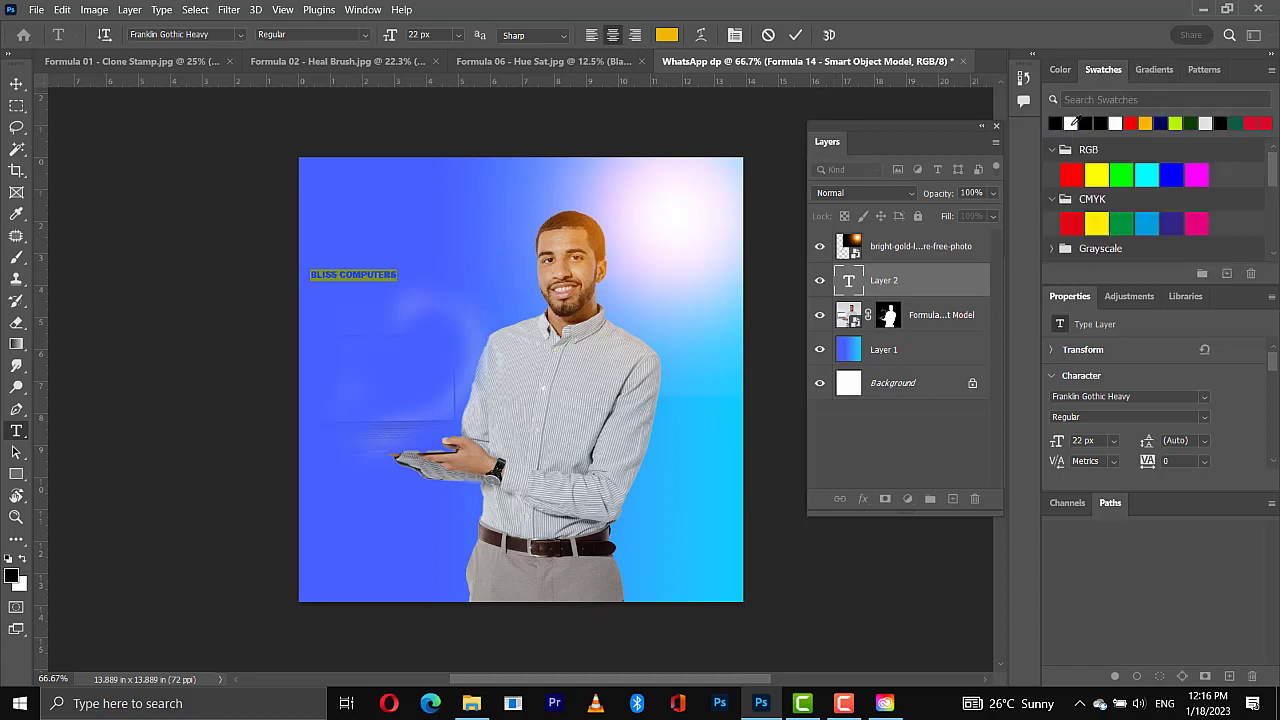
click(1071, 122)
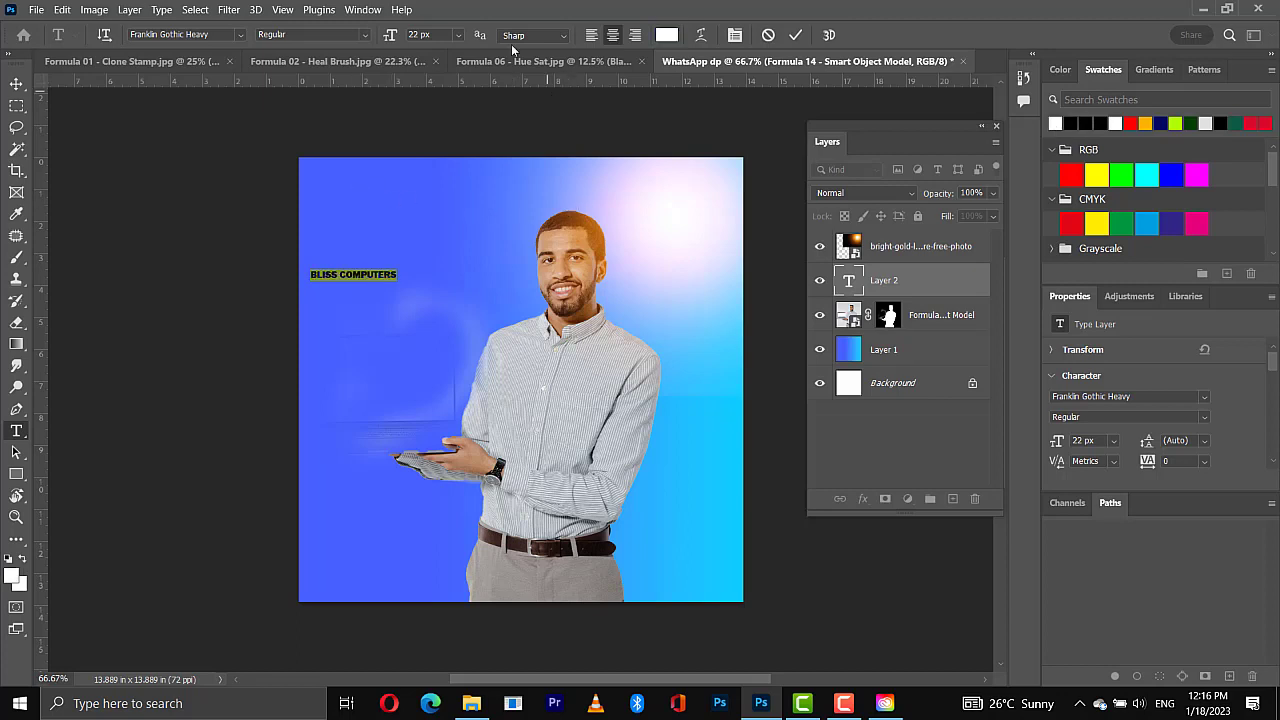
click(459, 38)
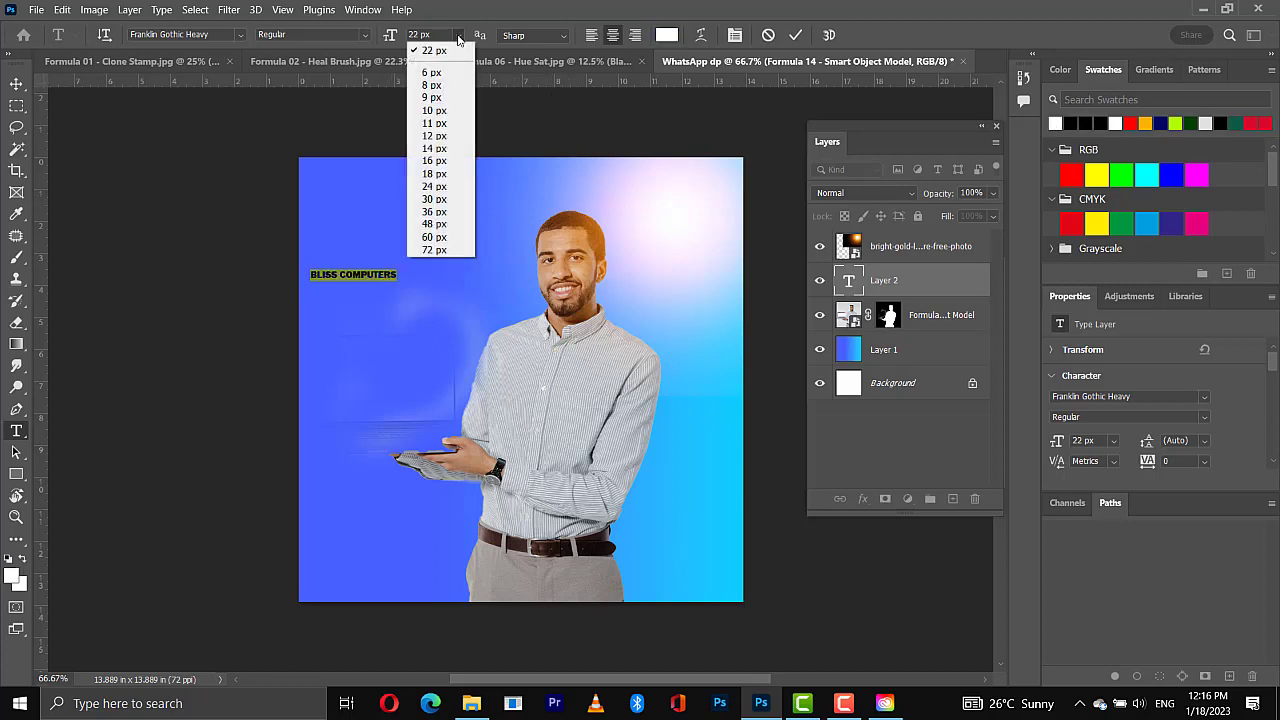
click(432, 224)
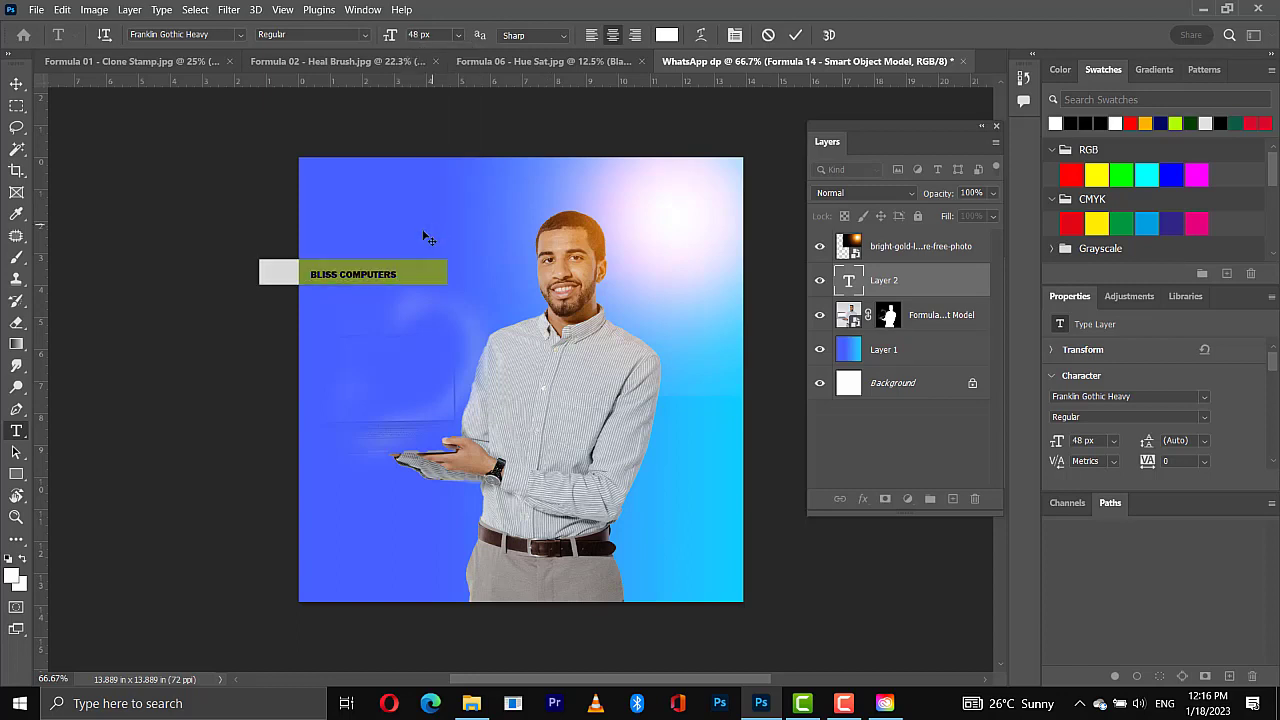
Step: Break the text into two lines before COMPUTERS and commit the text edit
click(325, 270)
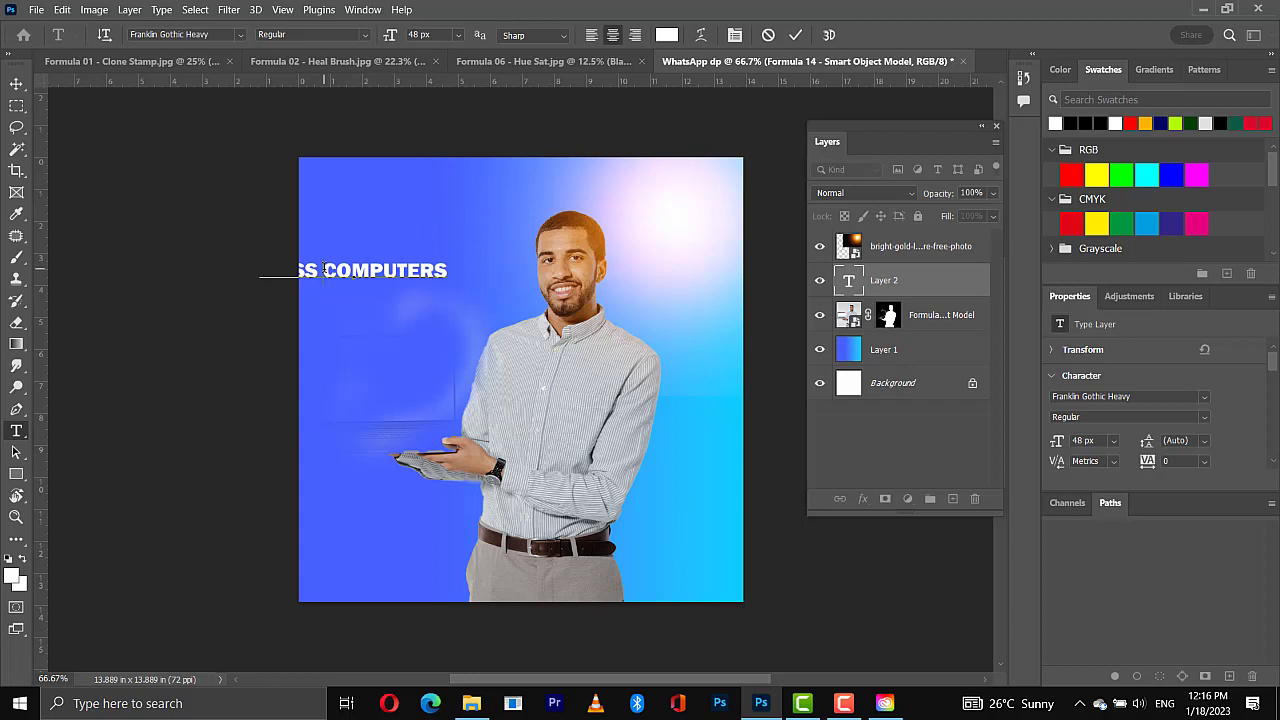
key(Return)
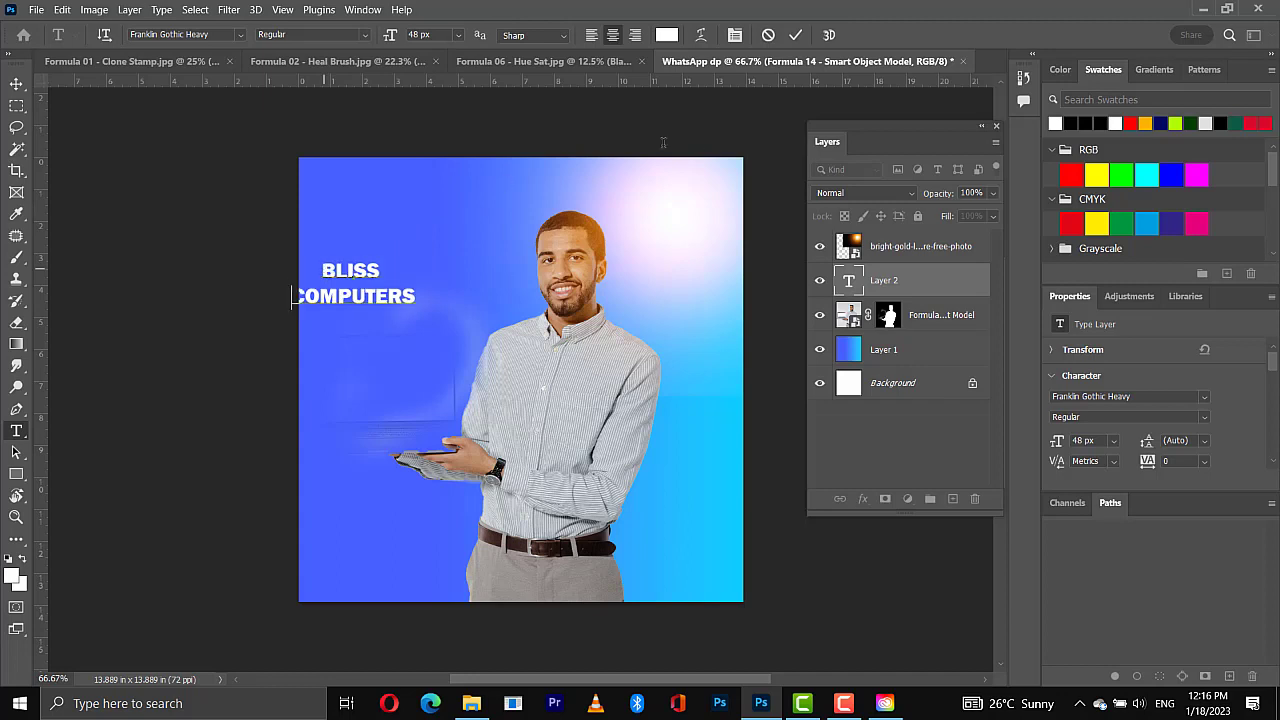
click(795, 36)
Step: Move the BLISS COMPUTERS text slightly toward the man and place its layer beneath the model layer
key(v)
drag(378, 269, 408, 271)
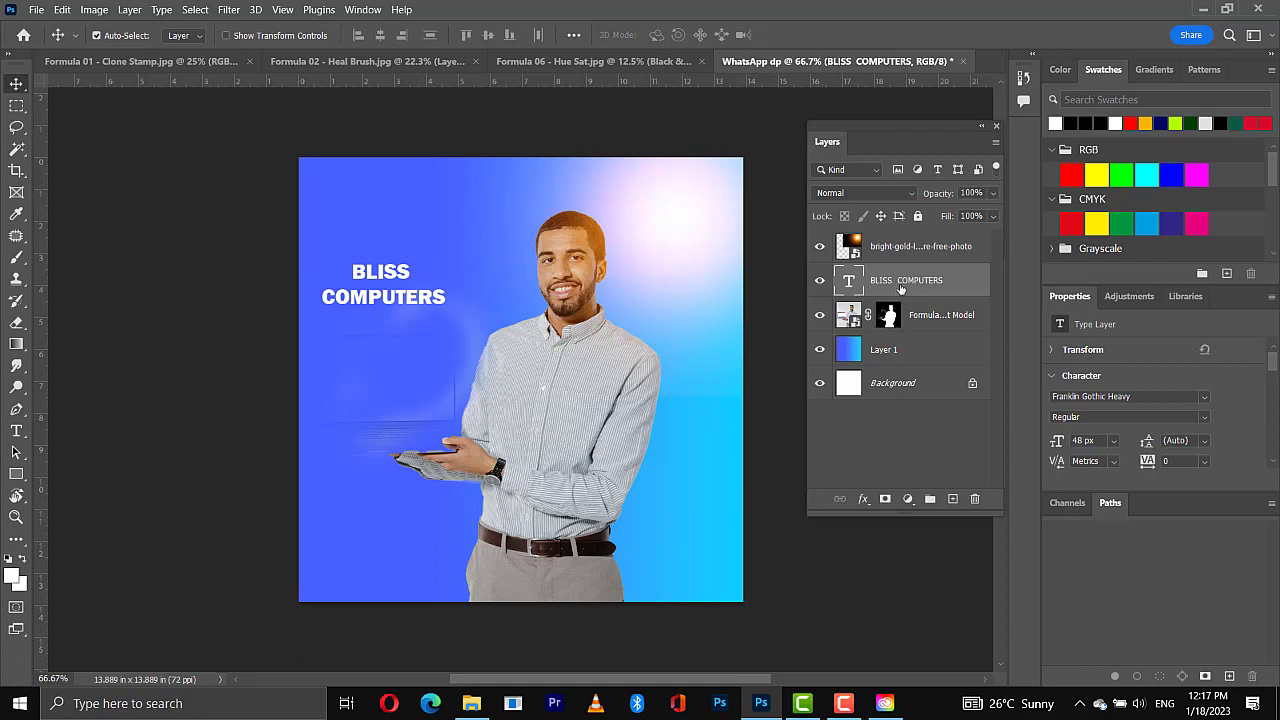
drag(901, 288, 893, 333)
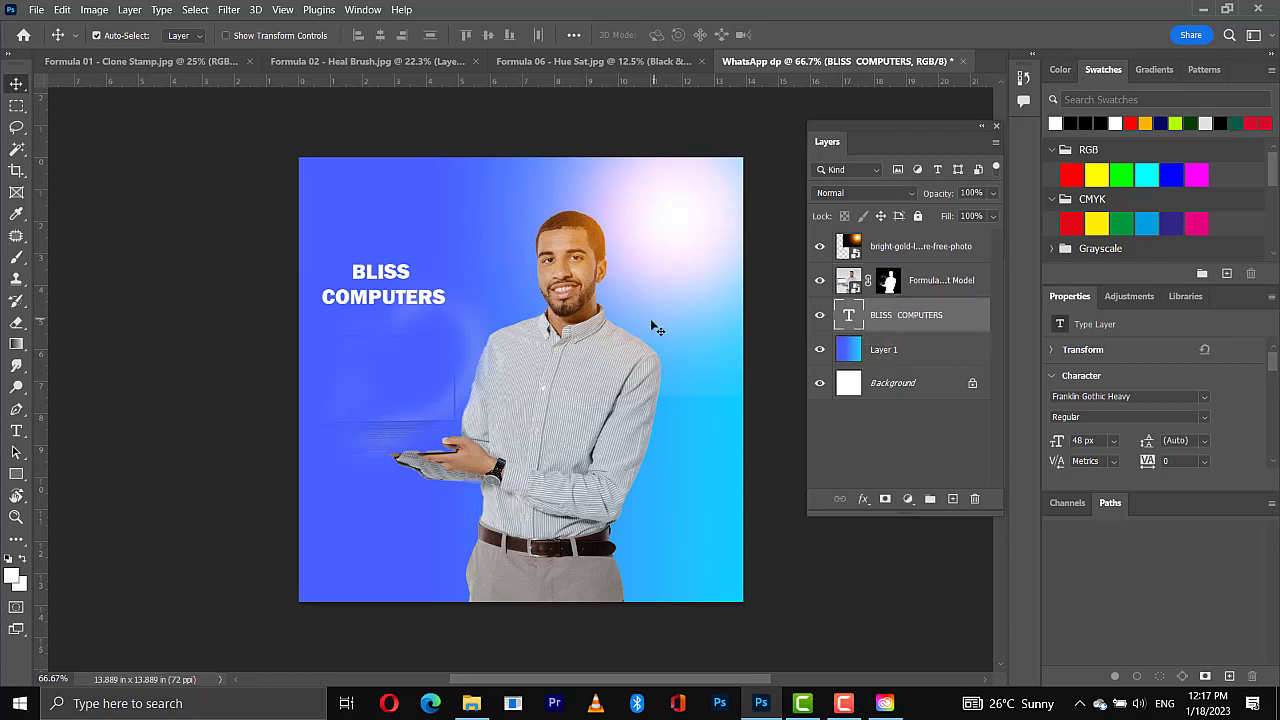
Step: Draw a dark blue rectangle shape about 372 x 1048 px over the canvas's right part, behind the man
click(22, 479)
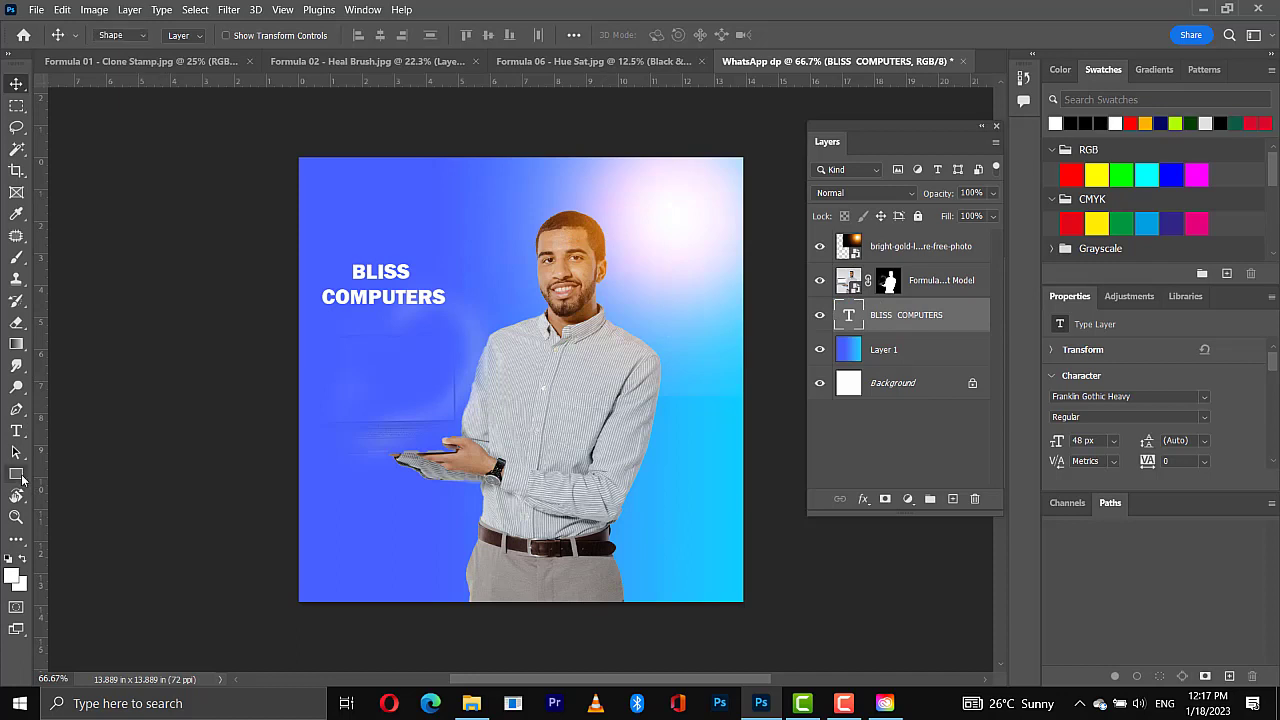
click(43, 480)
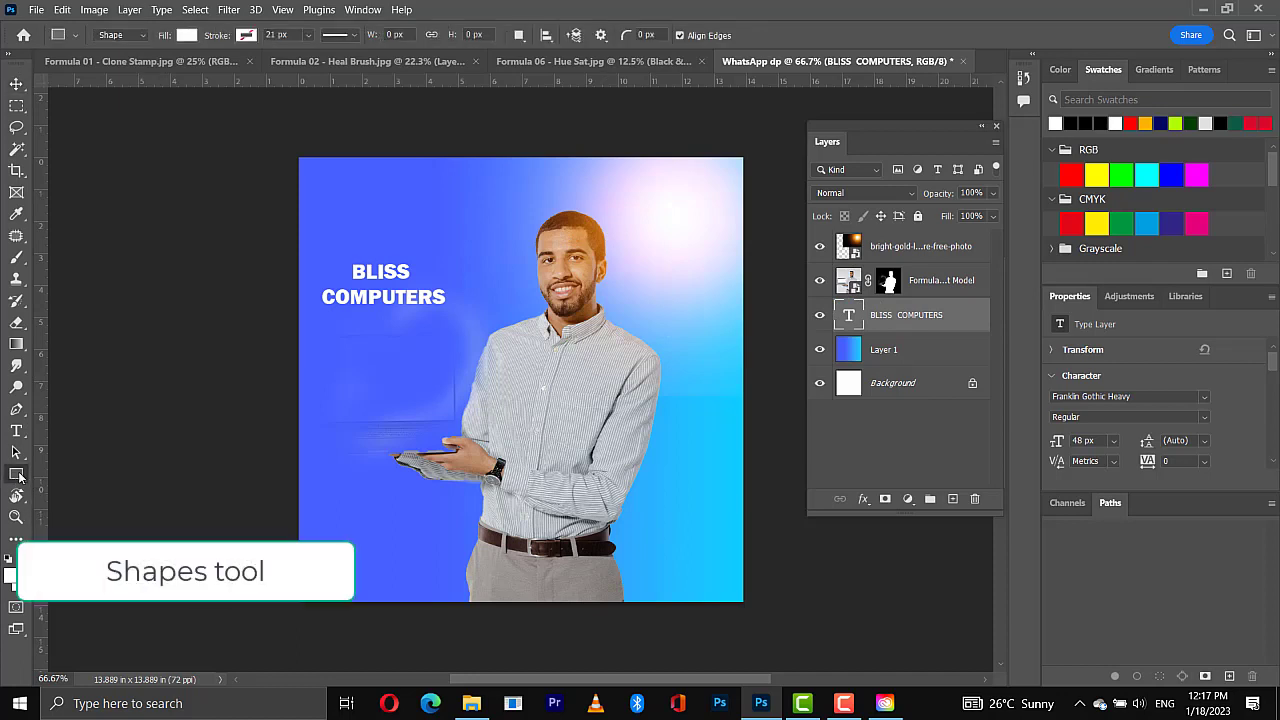
click(187, 36)
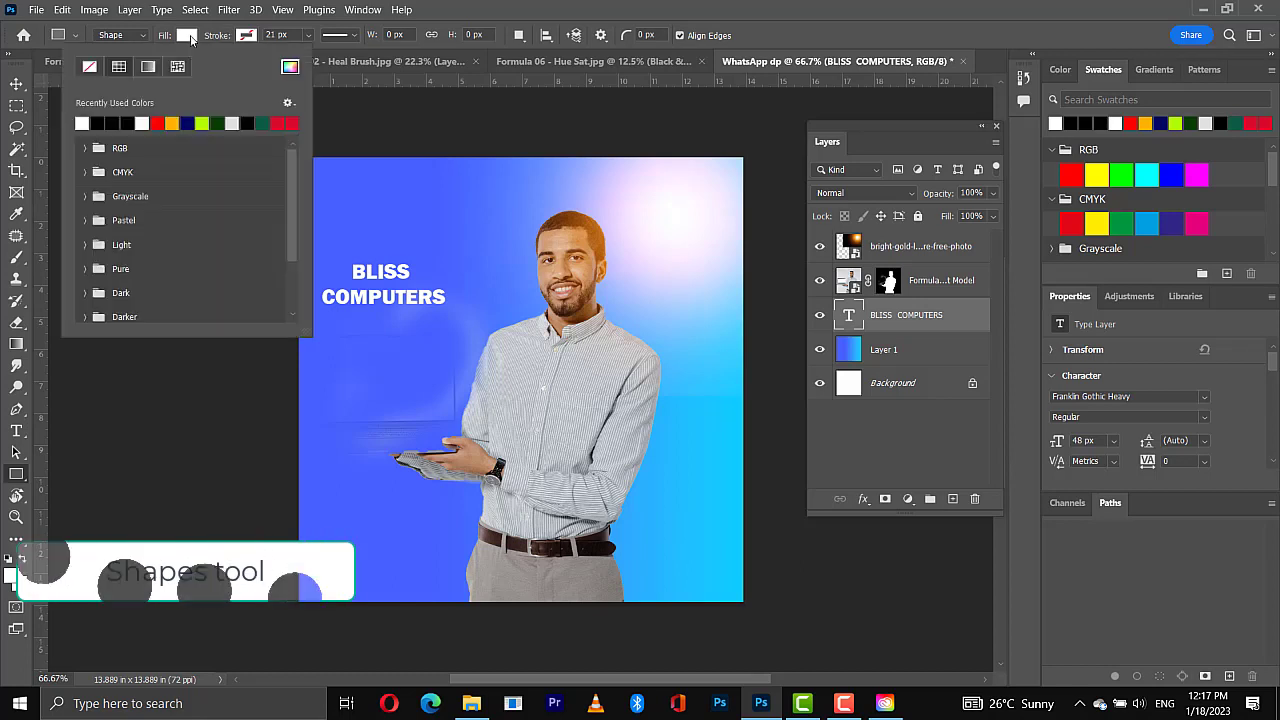
click(187, 123)
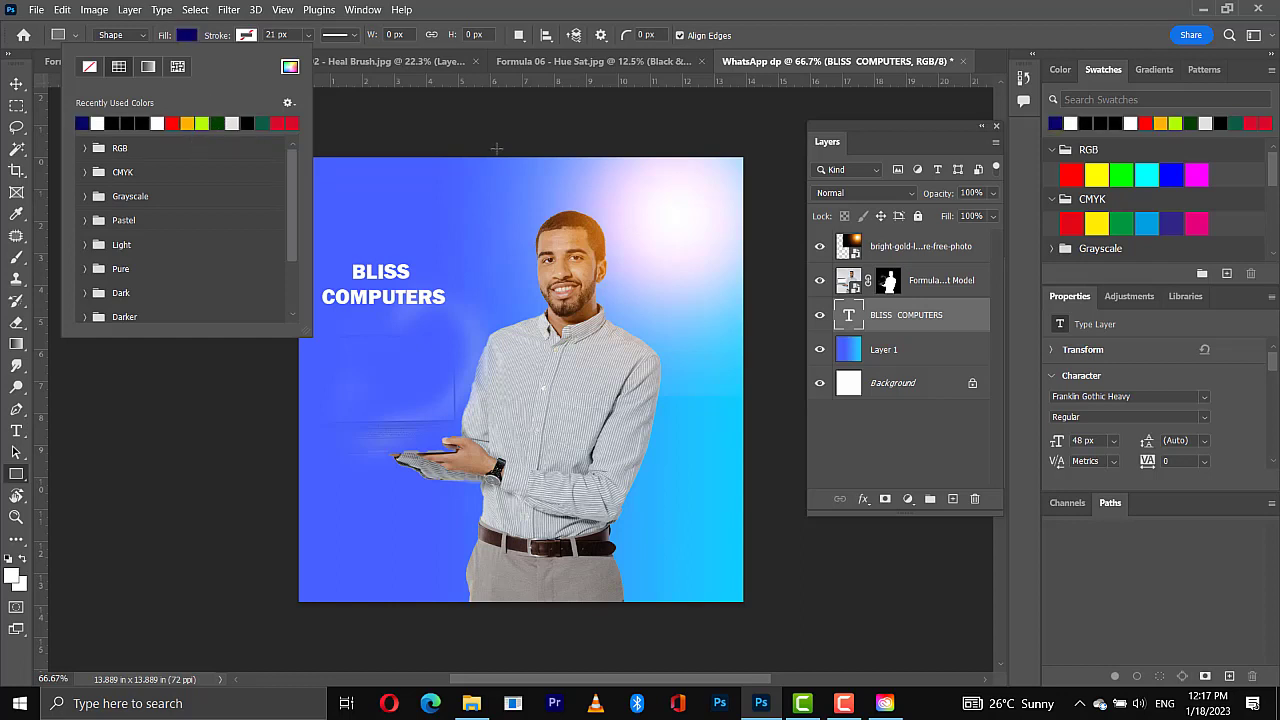
click(595, 157)
drag(595, 157, 760, 620)
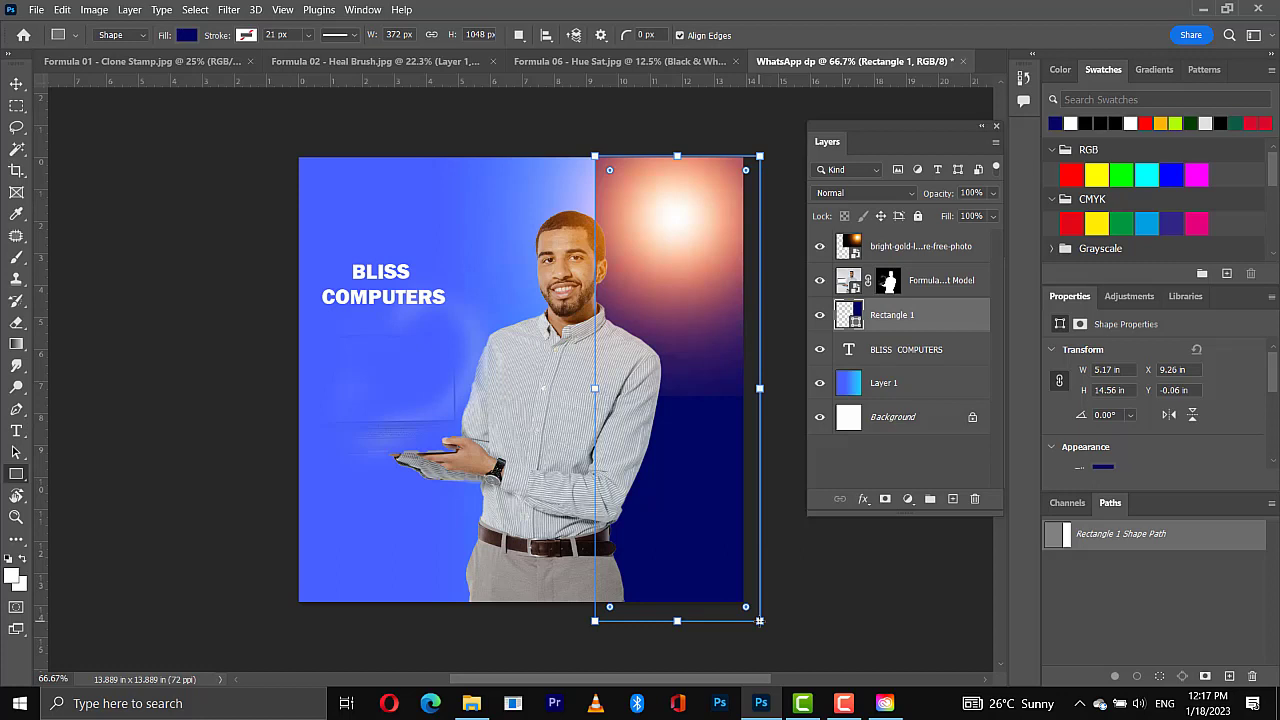
key(v)
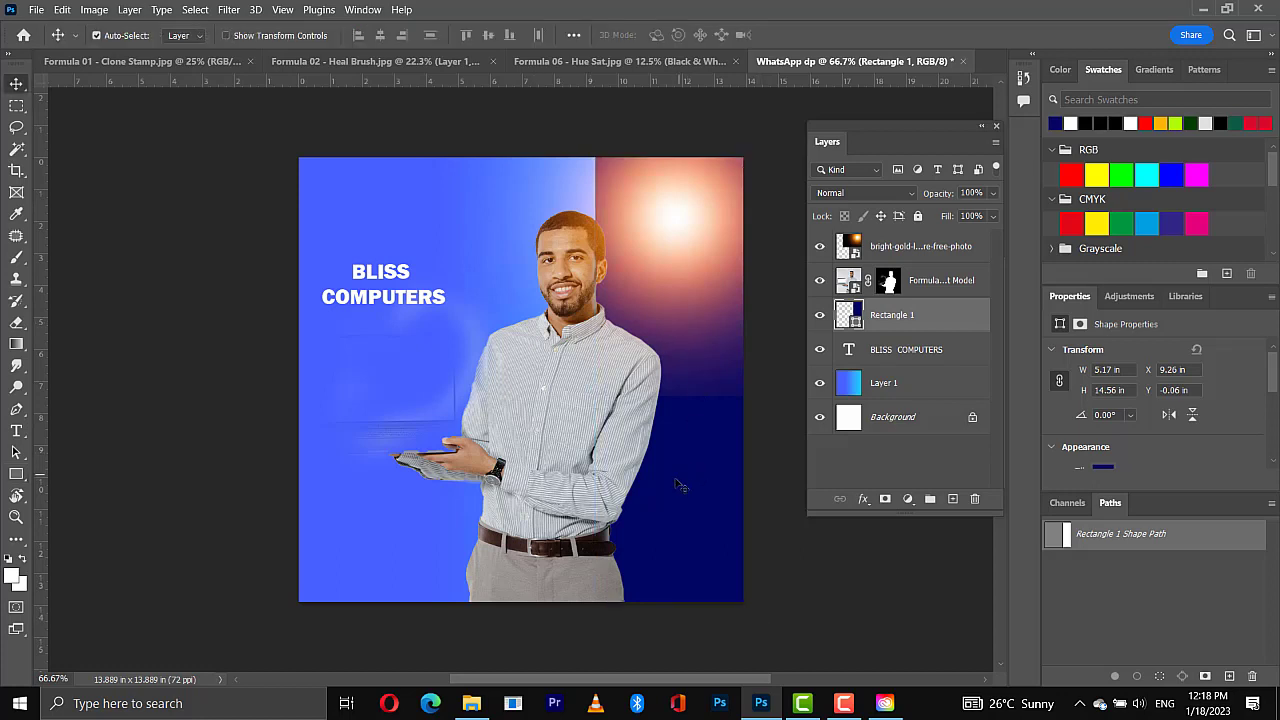
Step: Reshape the dark blue rectangle's straight edge beside the man into a wavy S-curve by pulling three points with the Curvature Pen tool
click(16, 409)
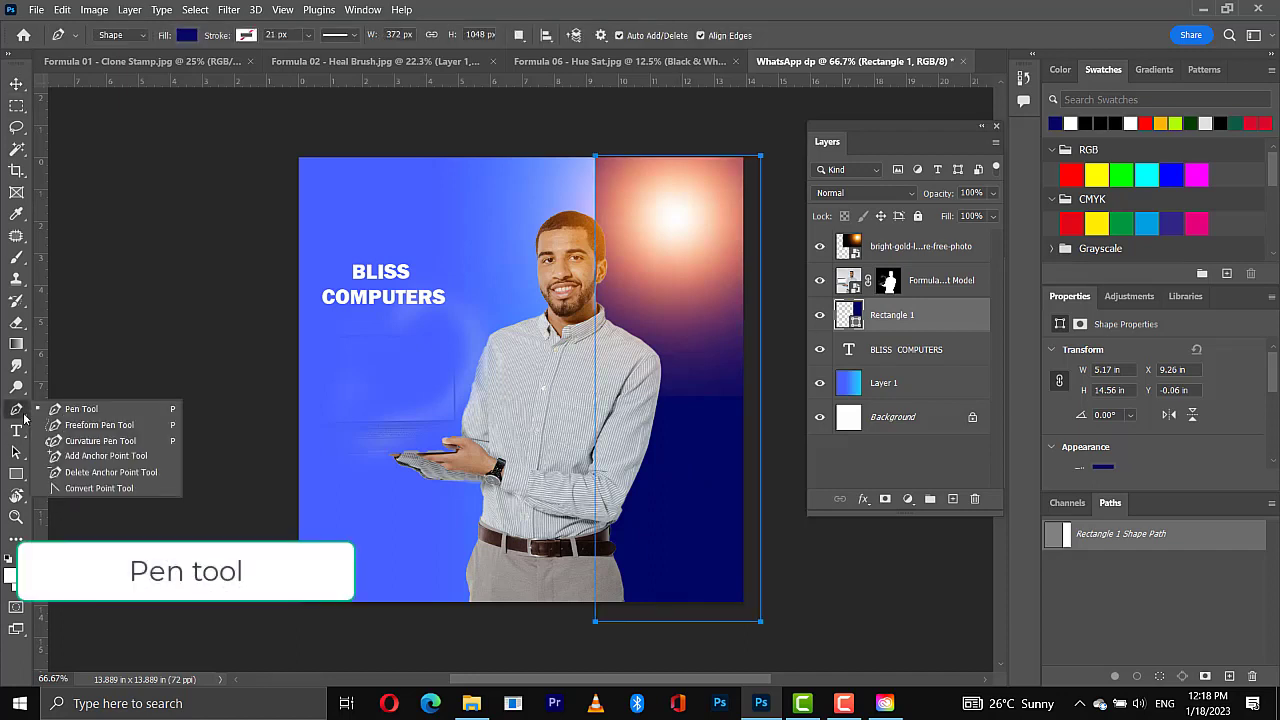
click(47, 413)
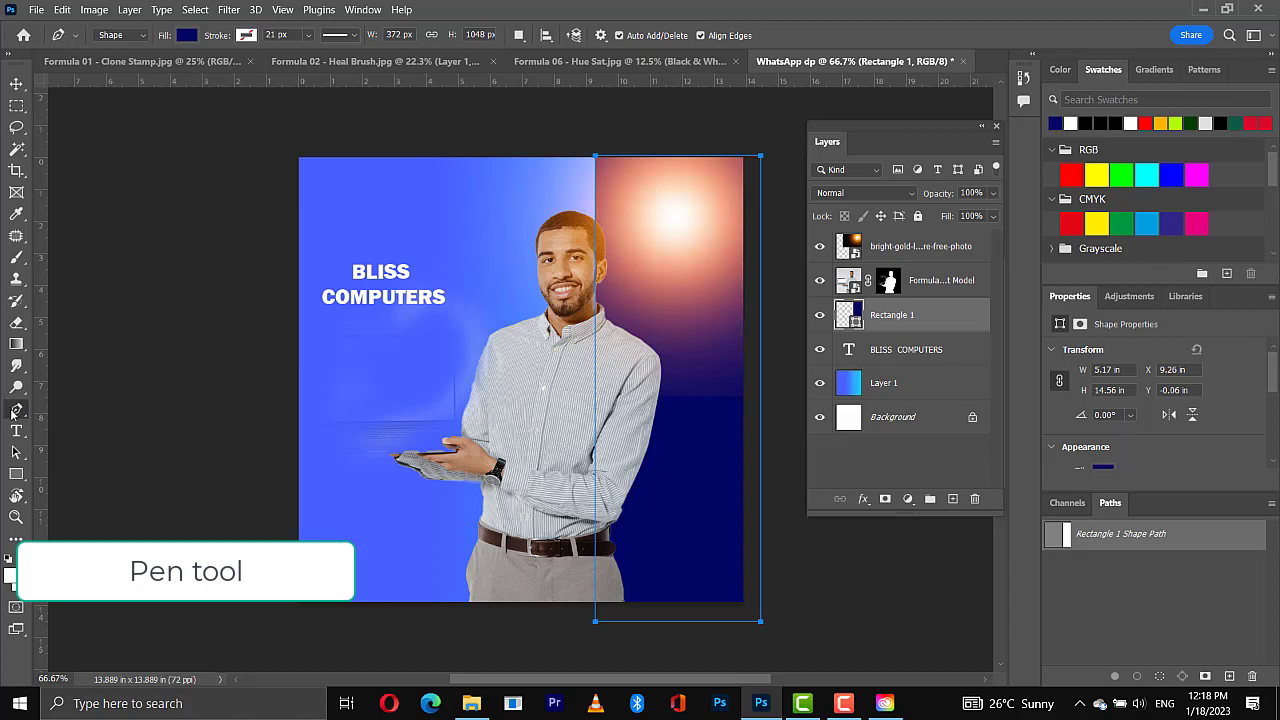
right_click(16, 410)
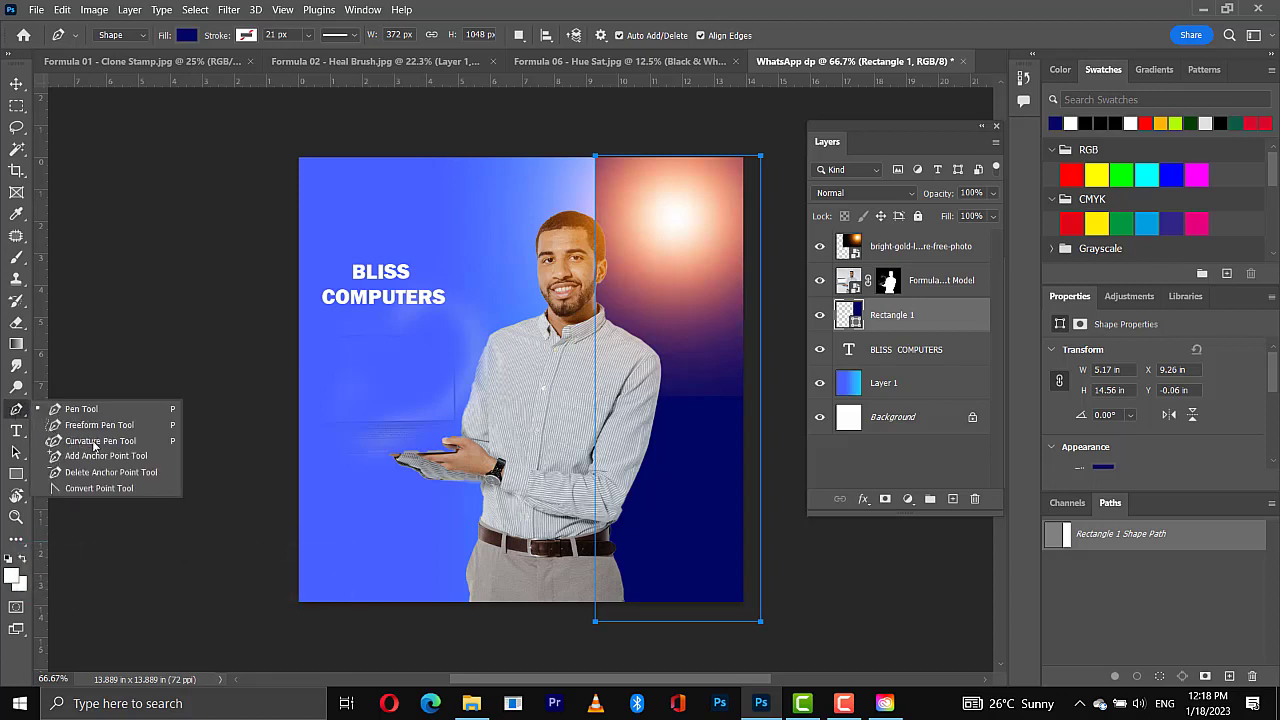
key(Escape)
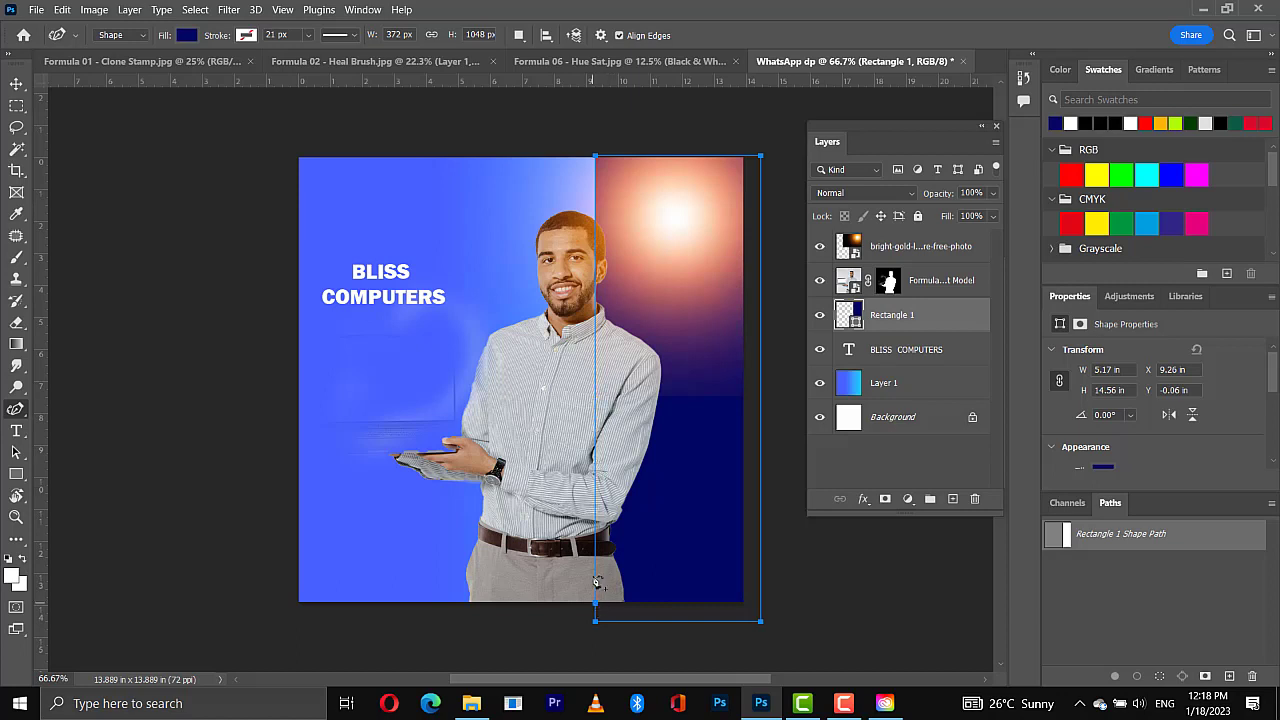
drag(600, 541, 665, 519)
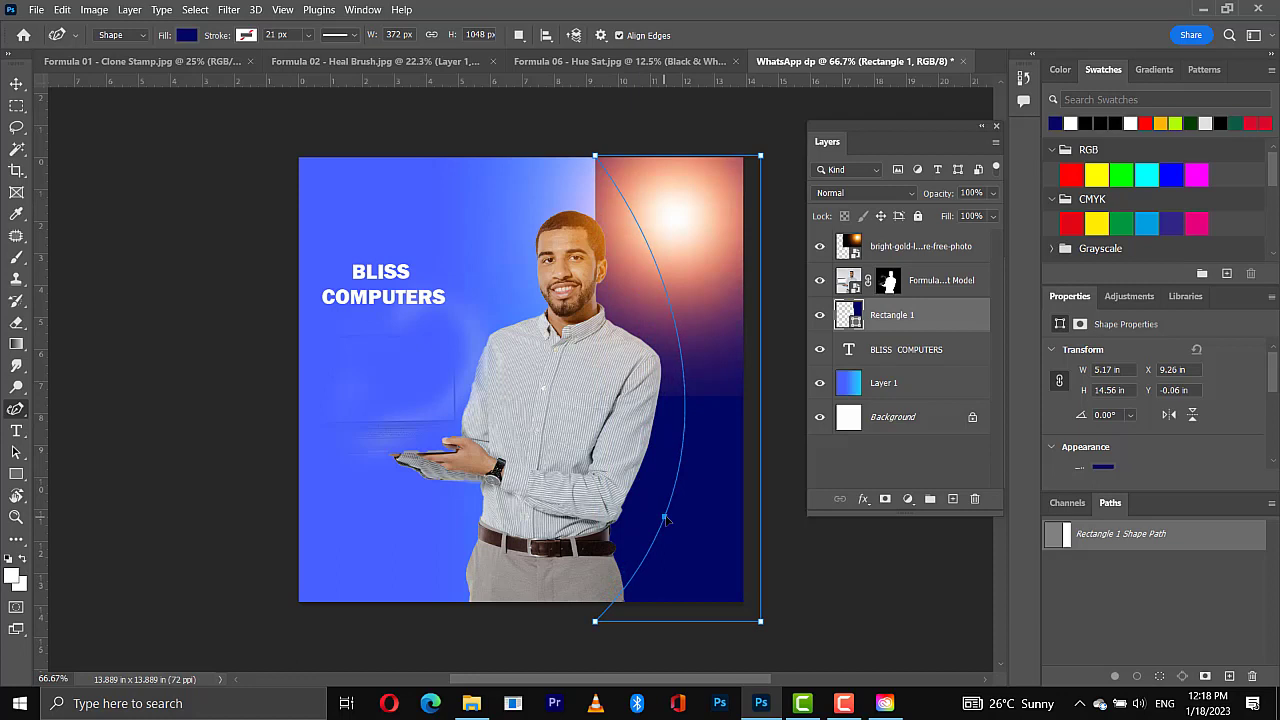
key(Return)
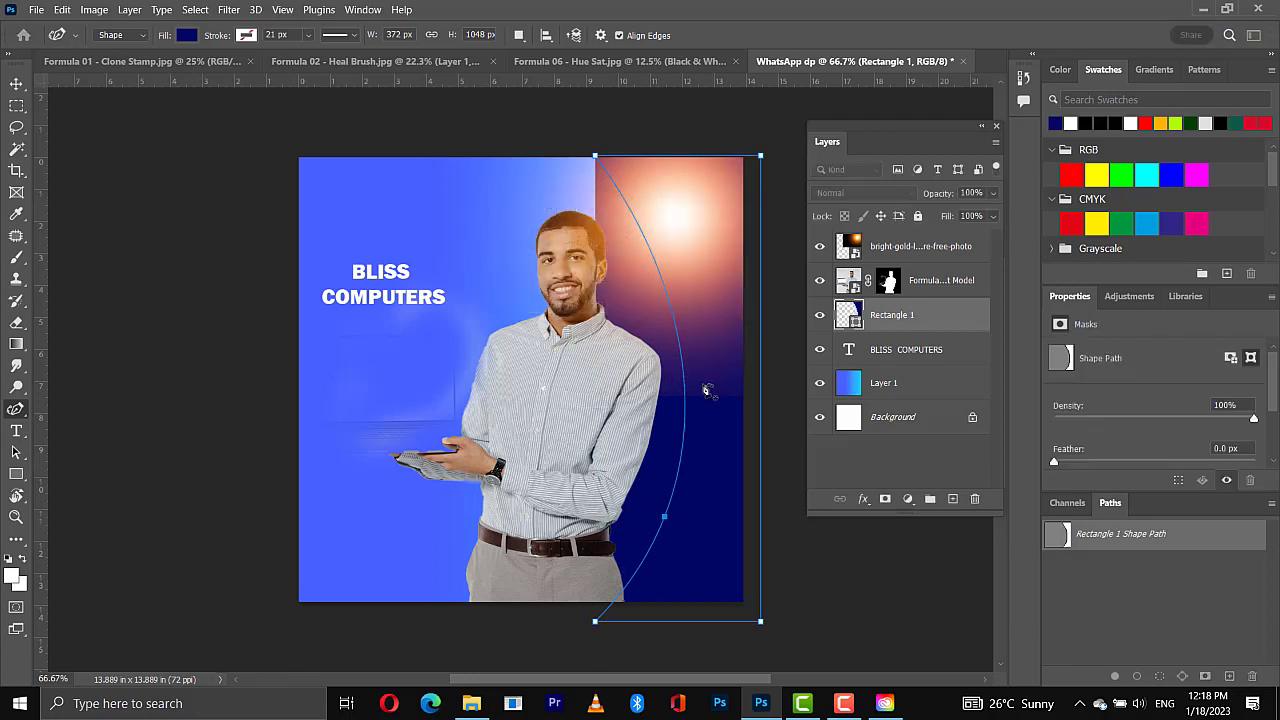
drag(687, 394, 602, 396)
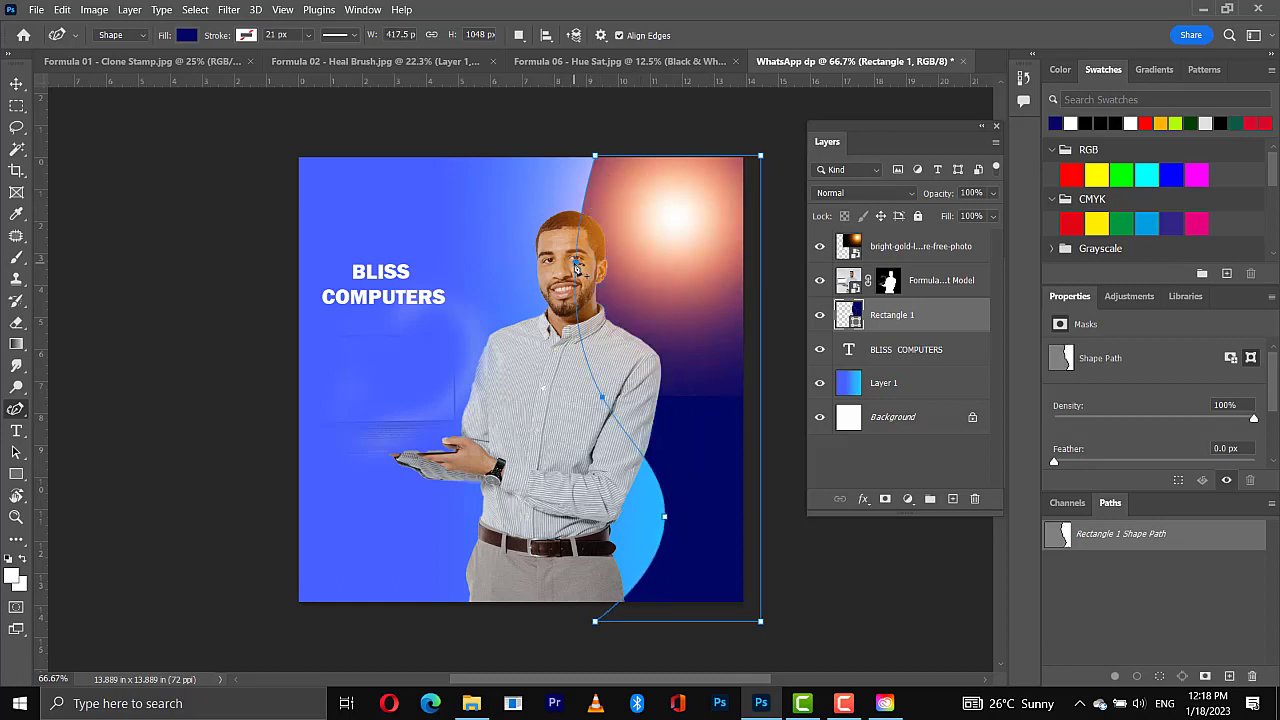
drag(577, 272, 637, 268)
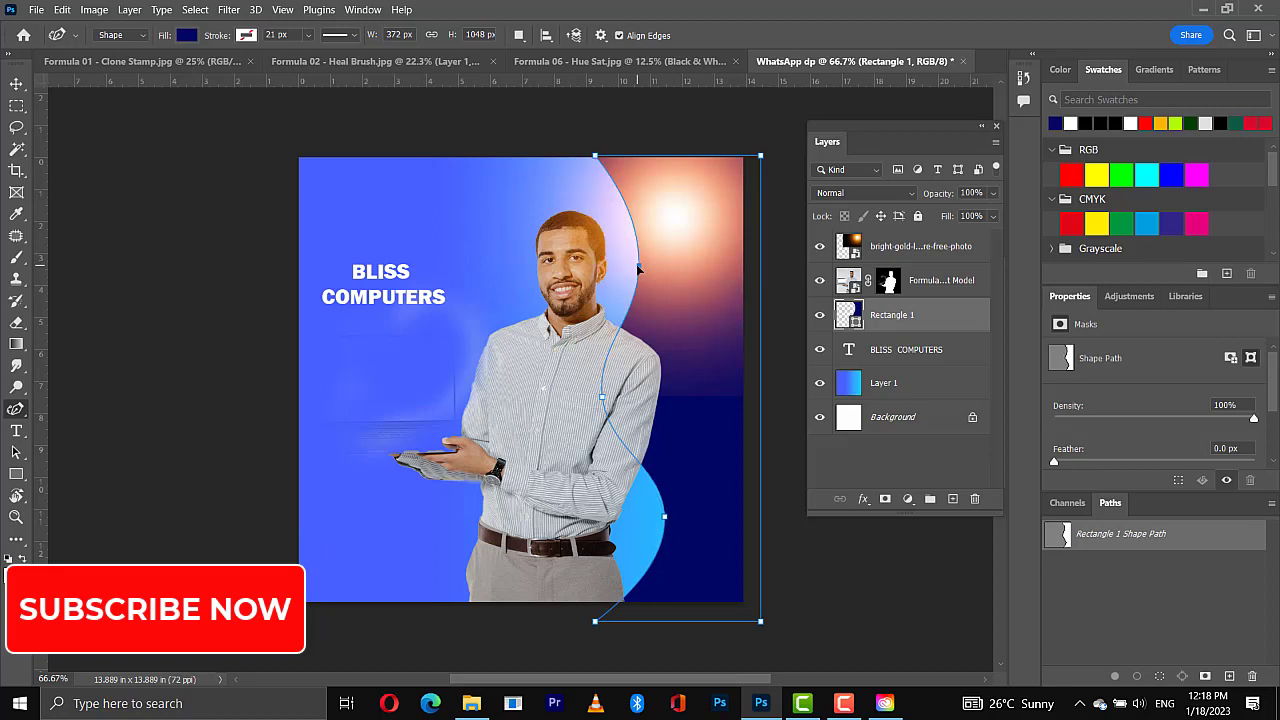
click(16, 84)
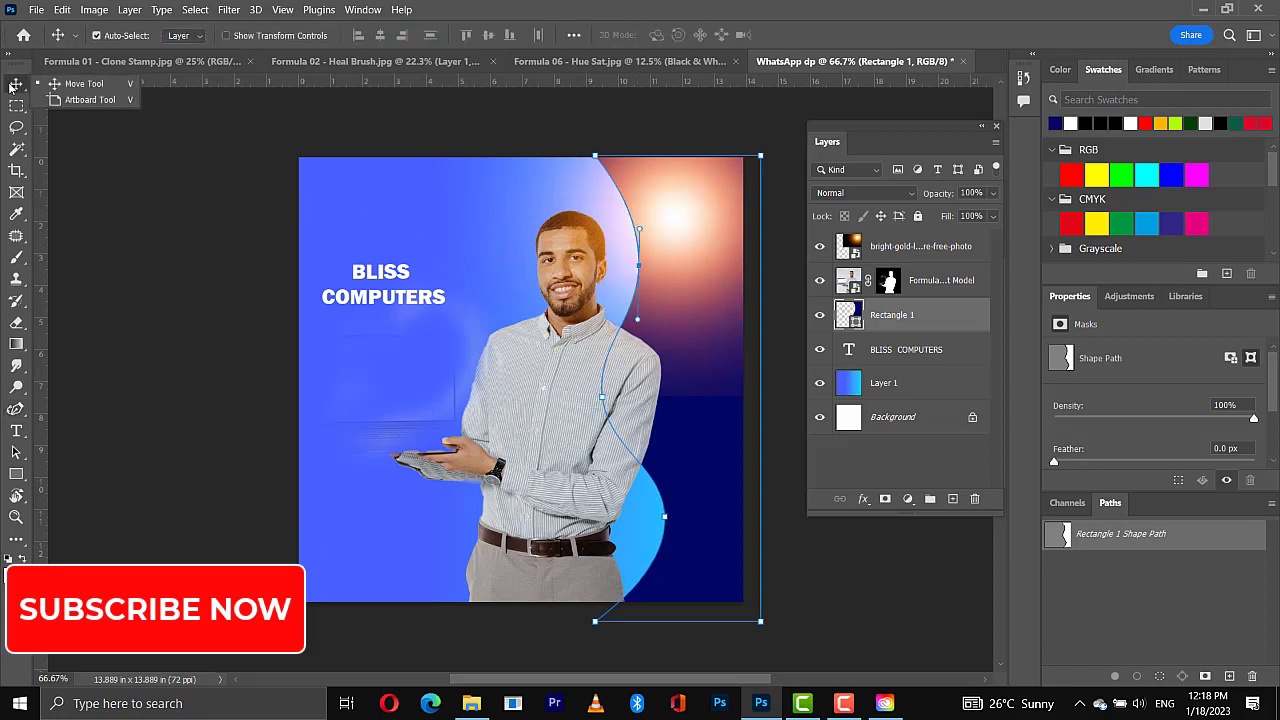
click(375, 352)
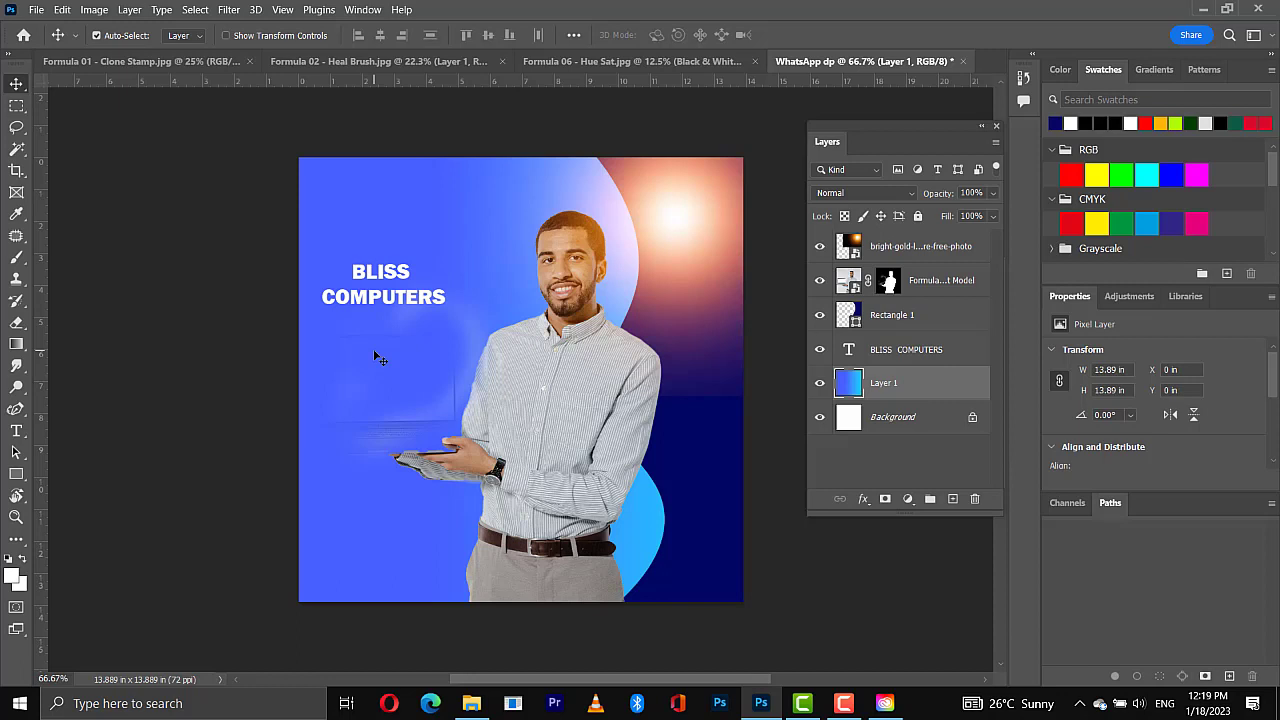
Step: Open the BLISS COMPUTERS text layer's blending options and enable Bevel & Emboss
double_click(899, 349)
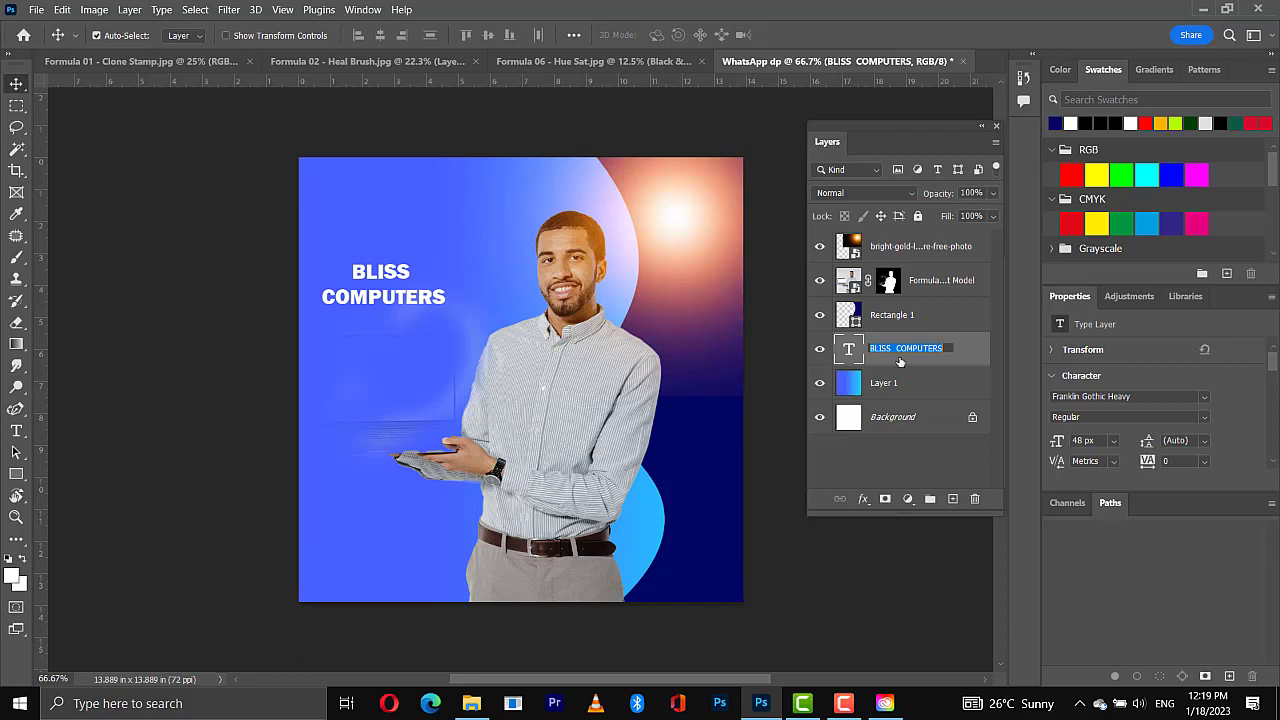
key(Return)
right_click(903, 362)
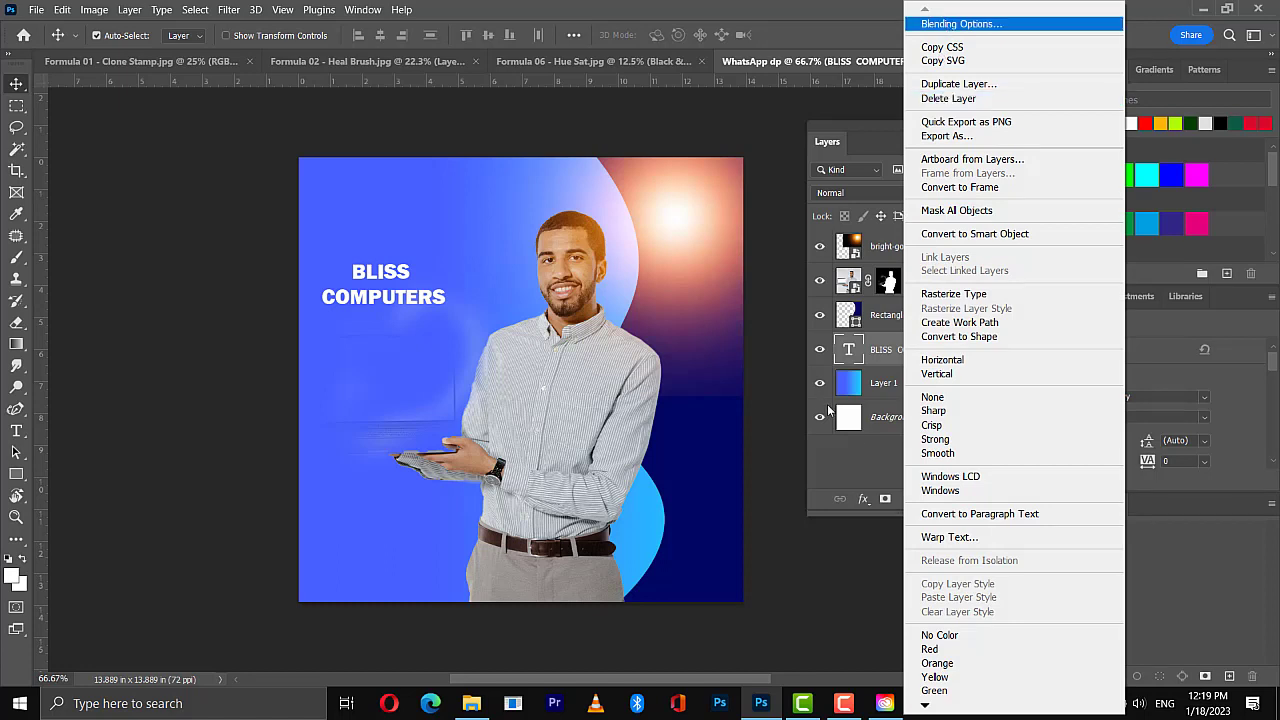
click(872, 363)
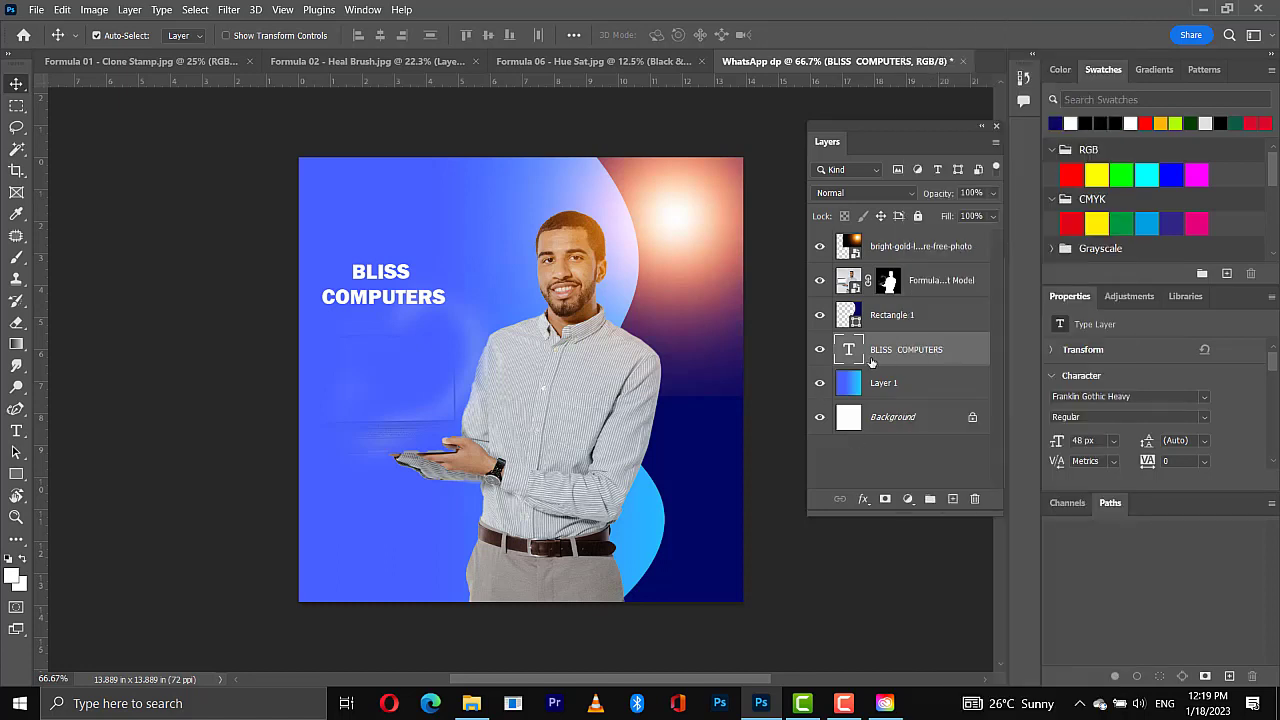
click(865, 499)
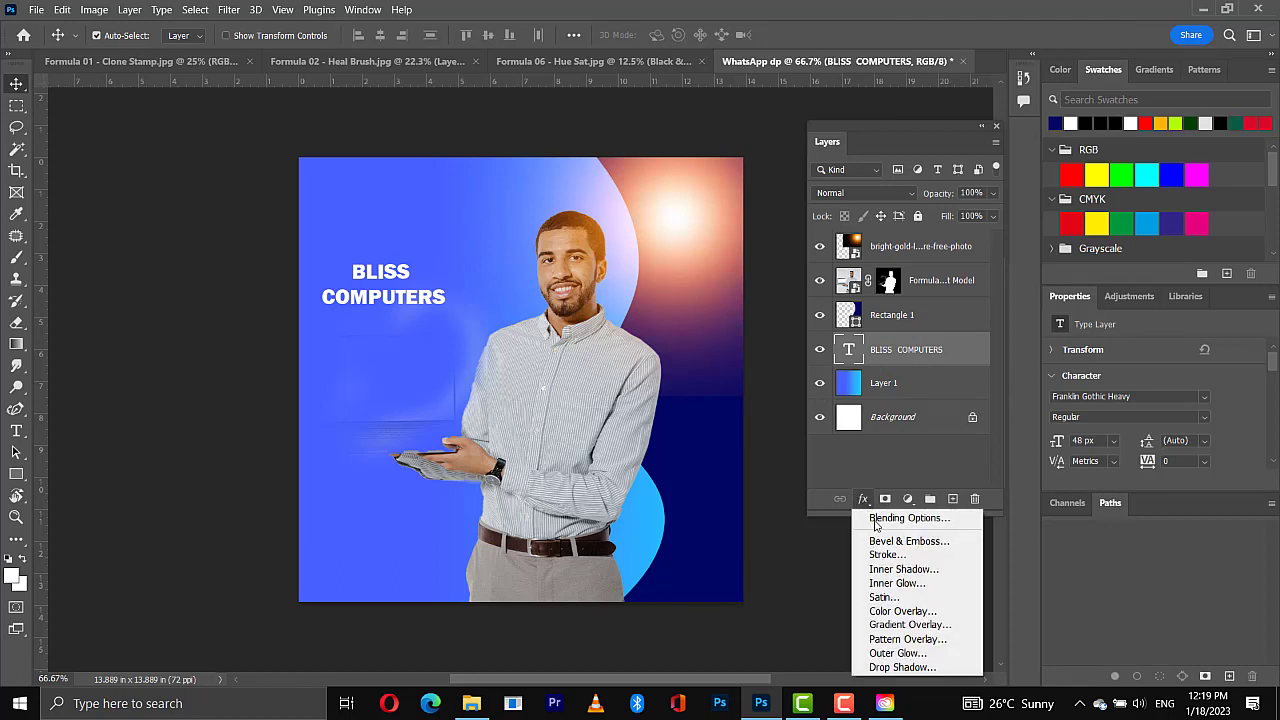
click(874, 519)
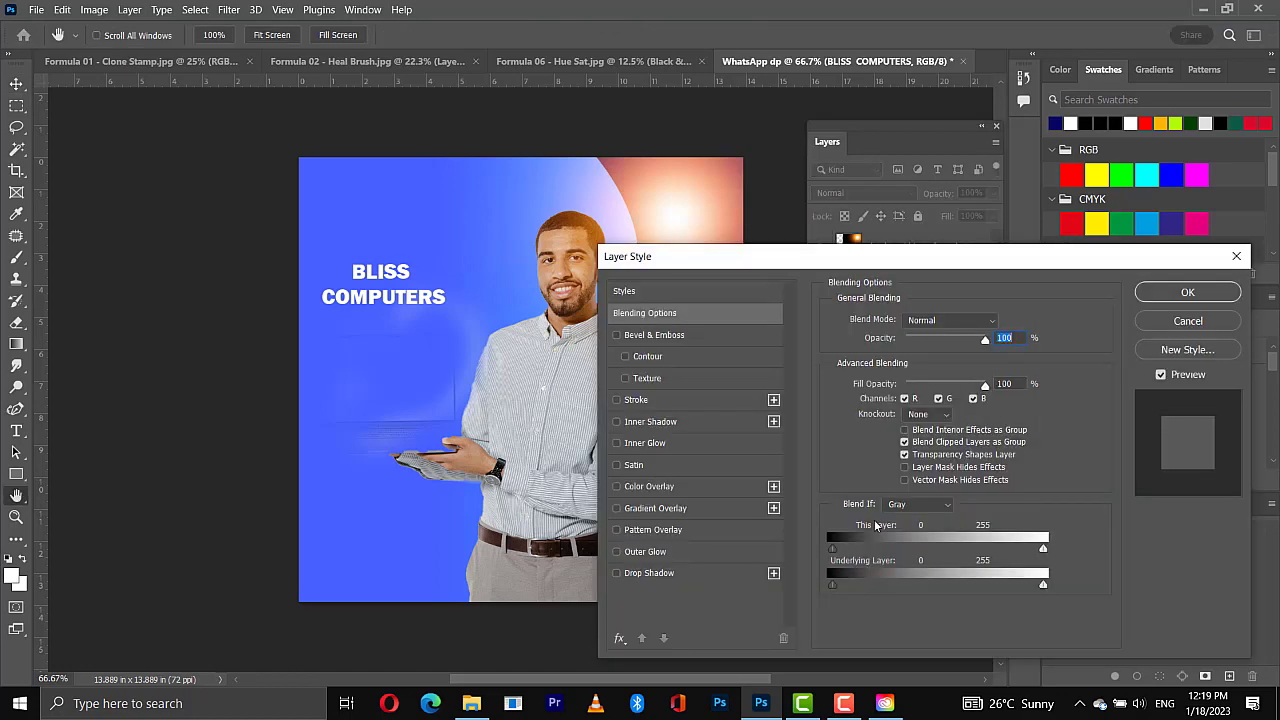
drag(690, 265, 726, 195)
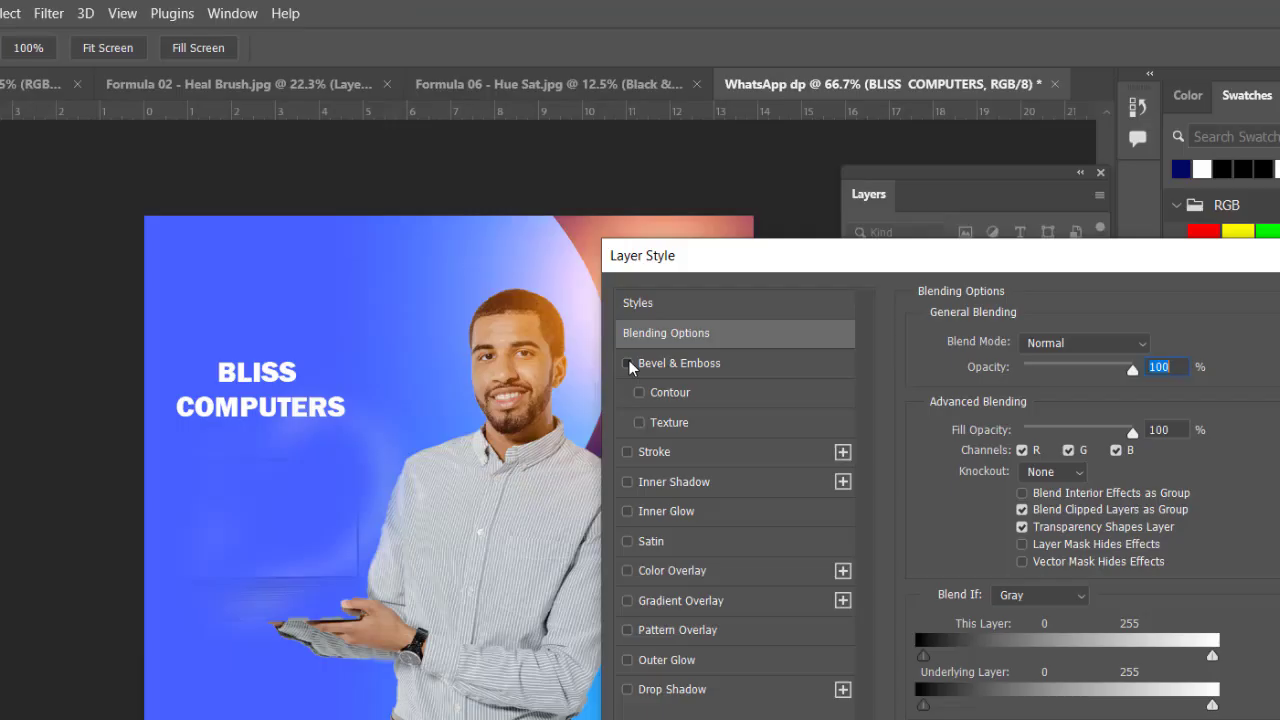
click(652, 266)
click(627, 367)
click(627, 366)
click(627, 366)
click(627, 366)
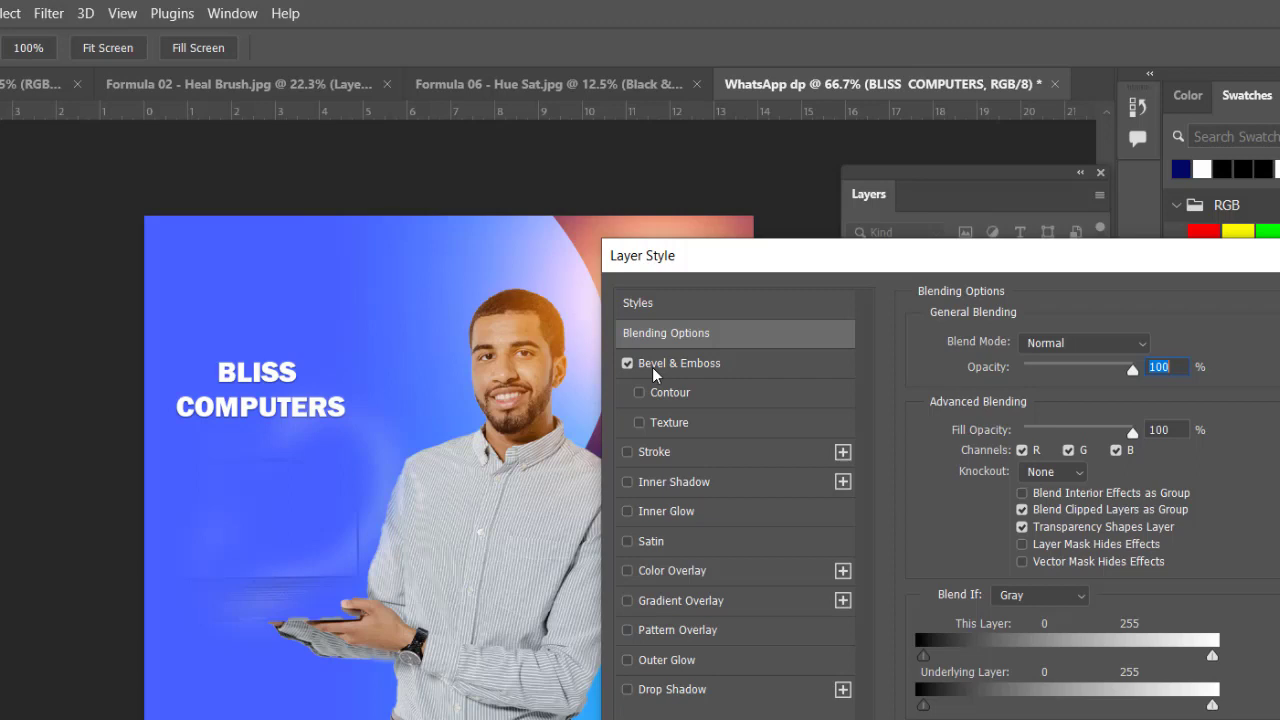
Step: Add a black 5 px stroke to the BLISS COMPUTERS text and set its position to Outside
click(627, 453)
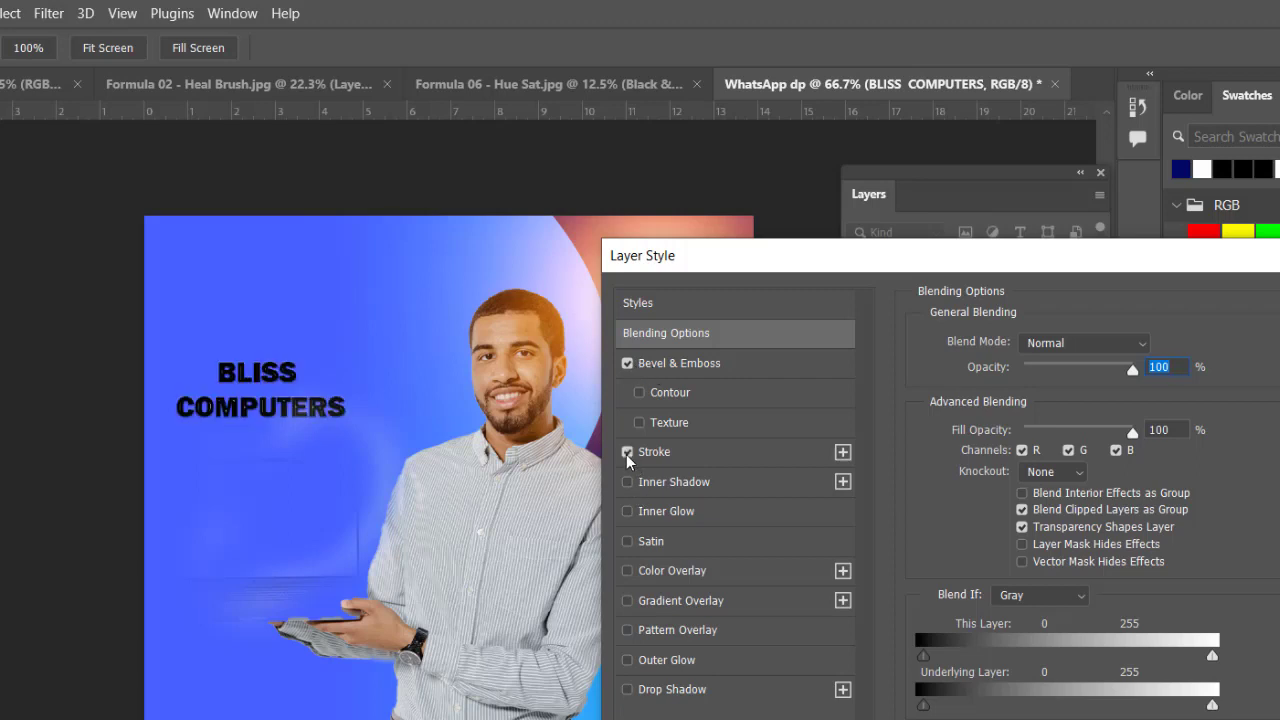
click(668, 456)
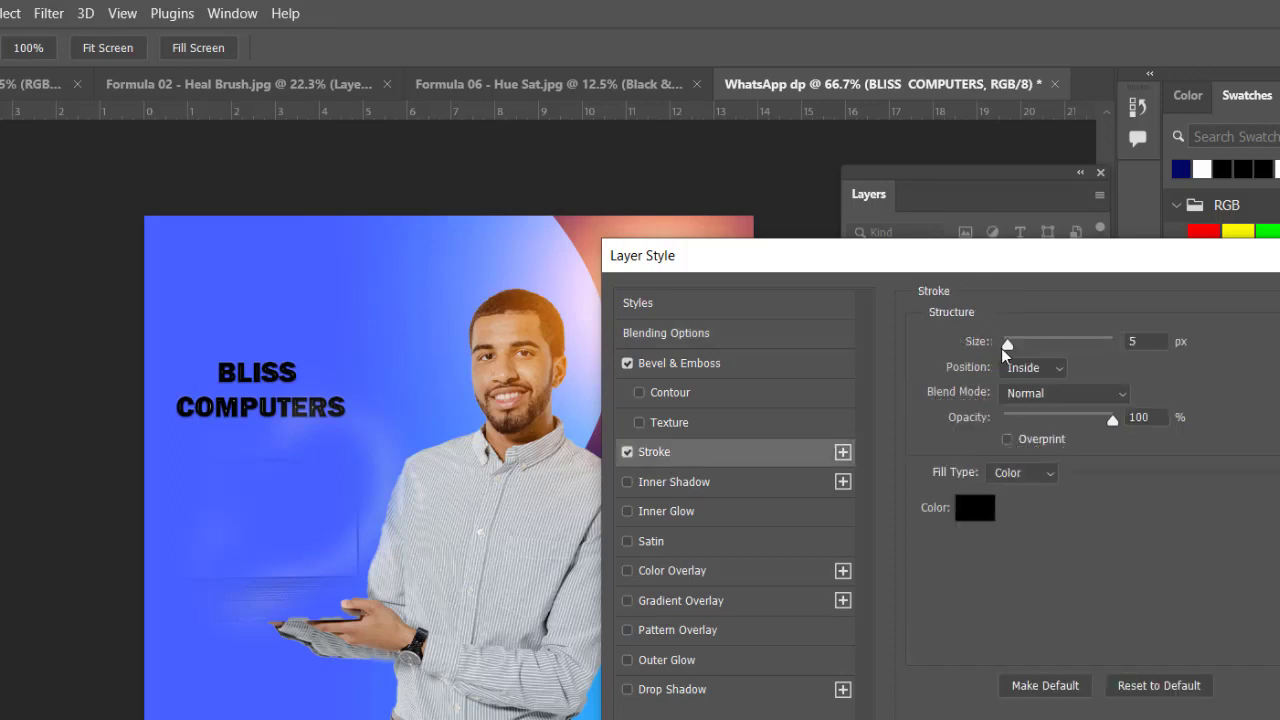
click(1030, 368)
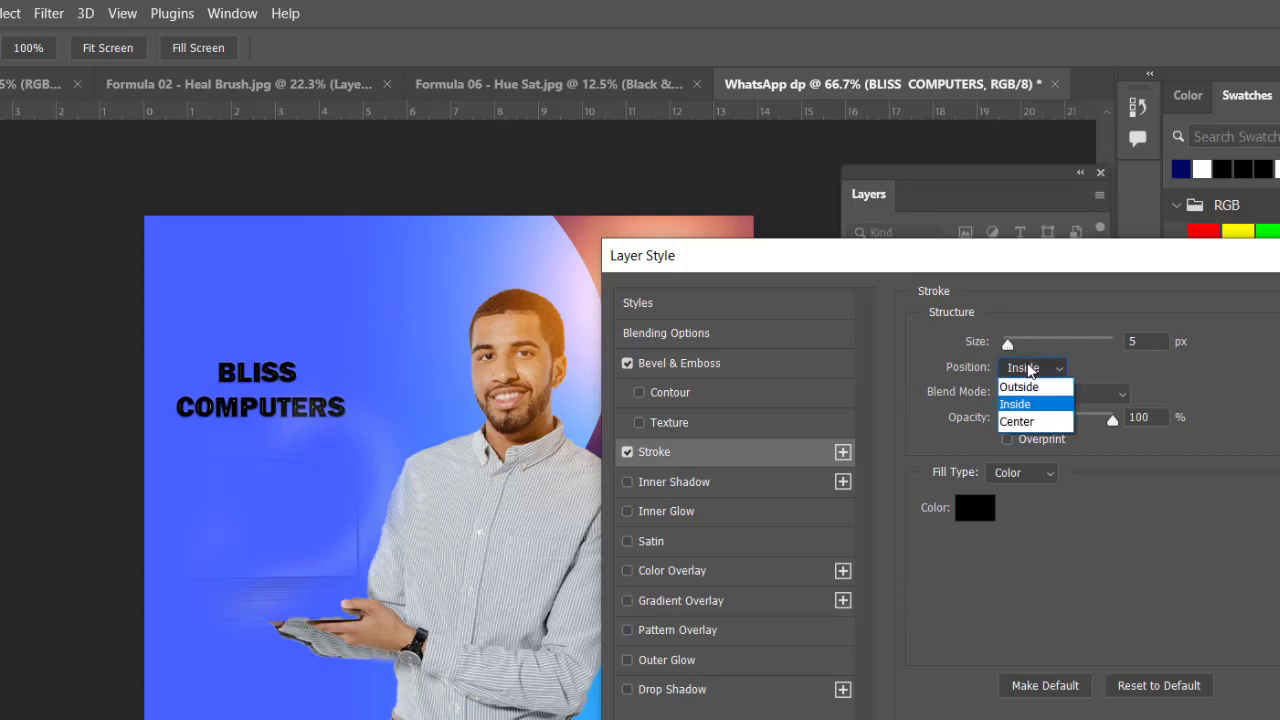
click(1029, 387)
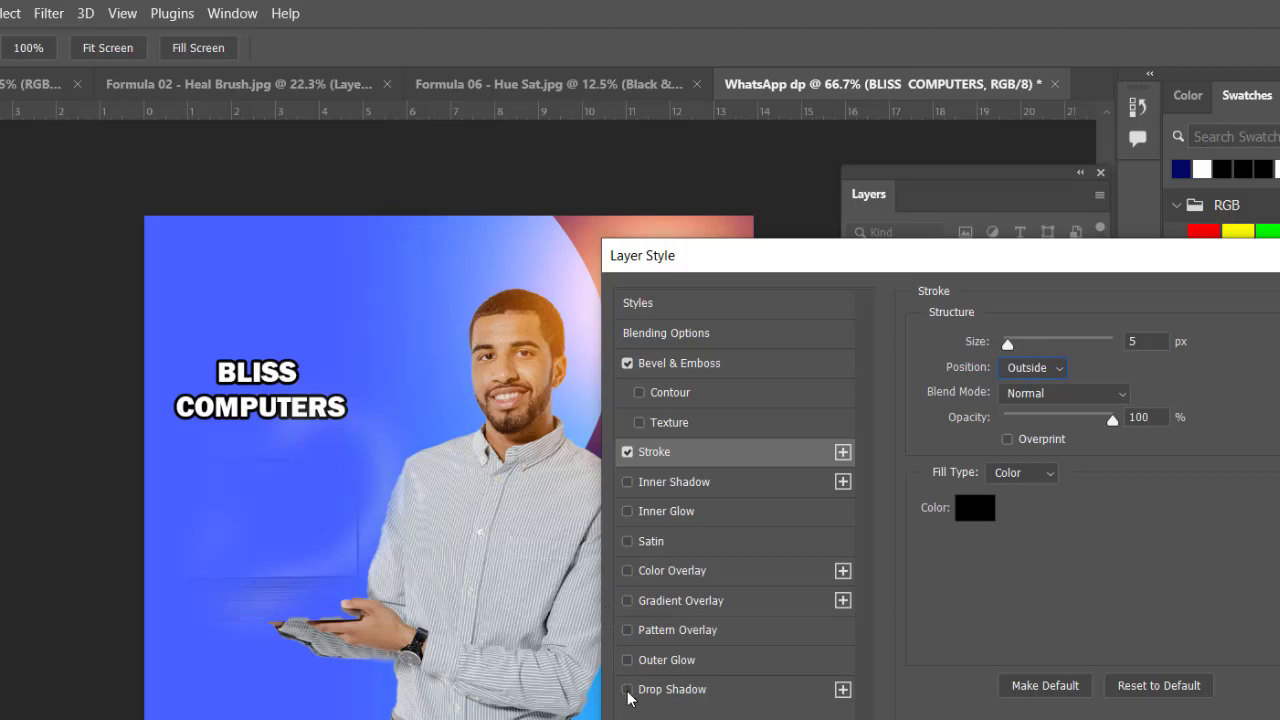
Step: Add a drop shadow to the text with 34% opacity, 63° angle and 13 px distance, and apply the layer style
click(628, 690)
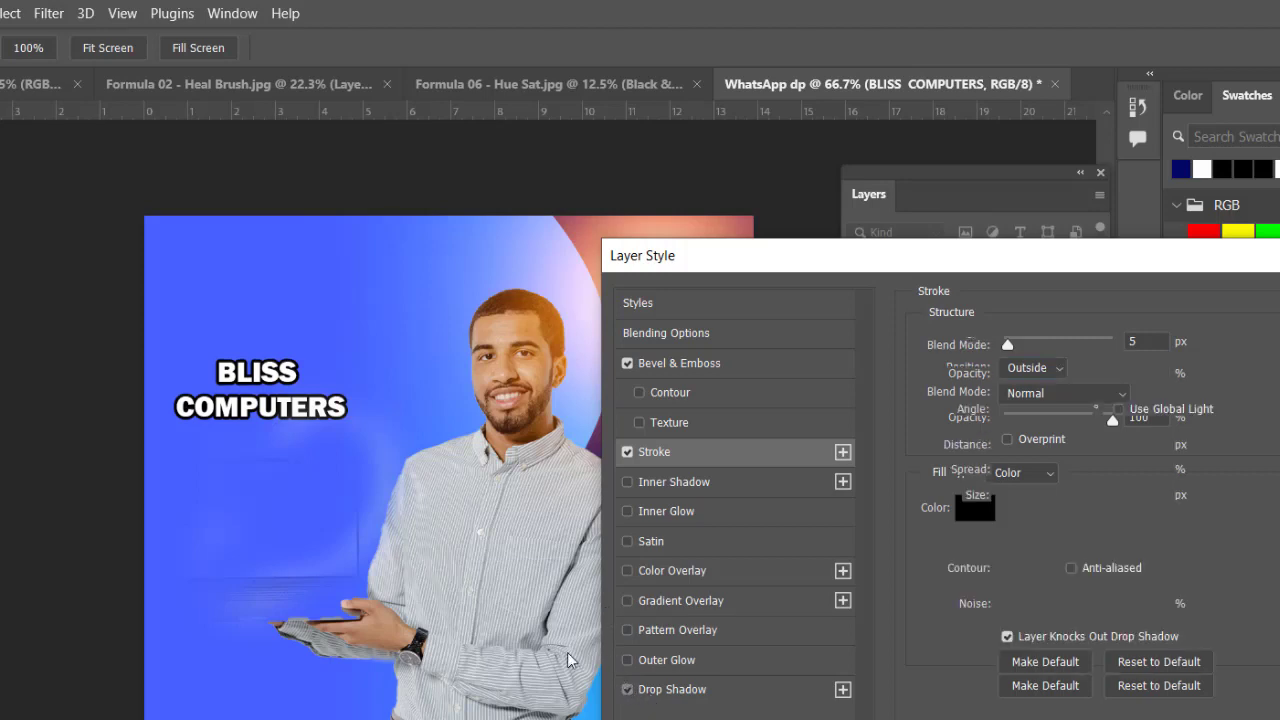
mouse_move(306, 466)
mouse_down()
mouse_move(305, 490)
mouse_move(299, 473)
mouse_up()
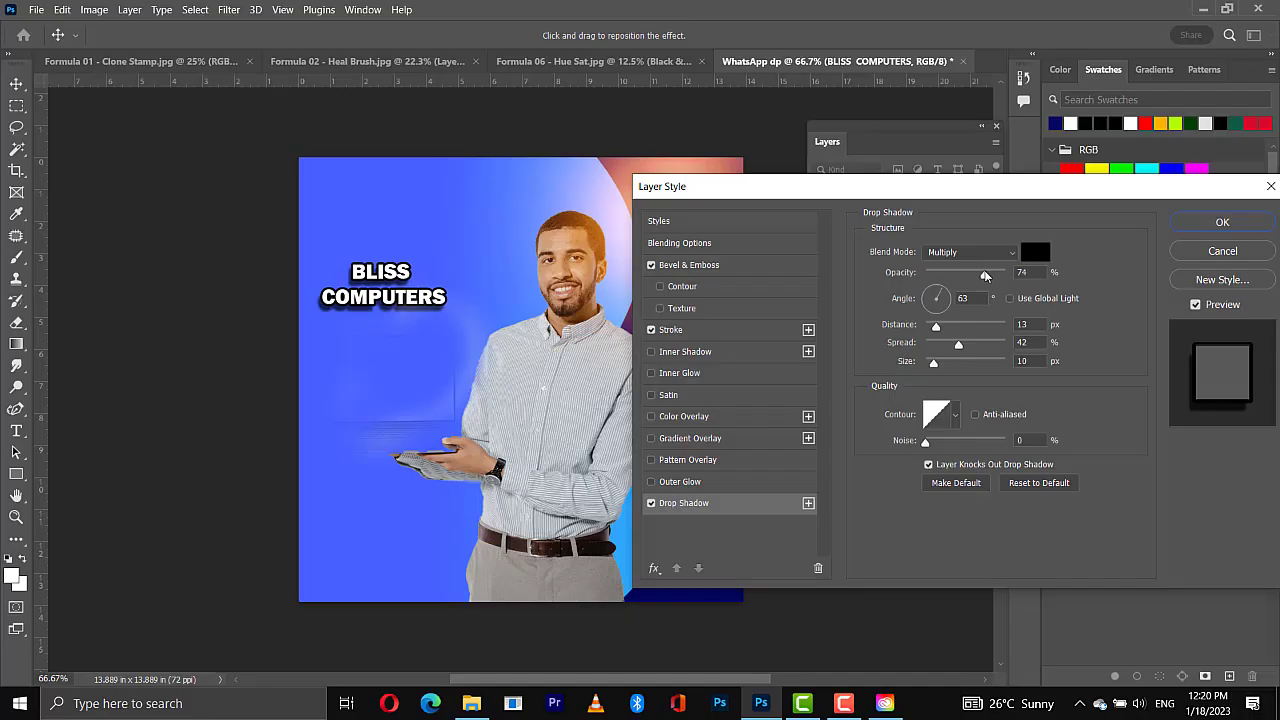
drag(1082, 377, 1058, 380)
drag(966, 277, 952, 279)
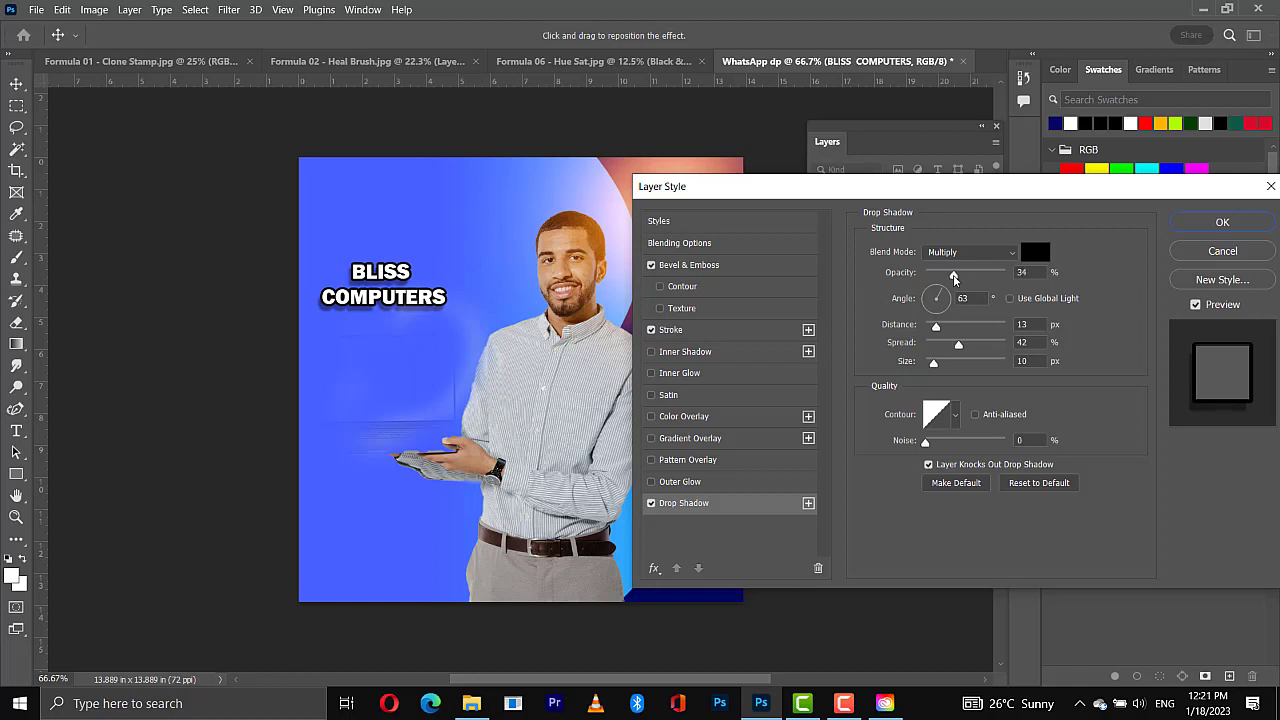
click(1220, 223)
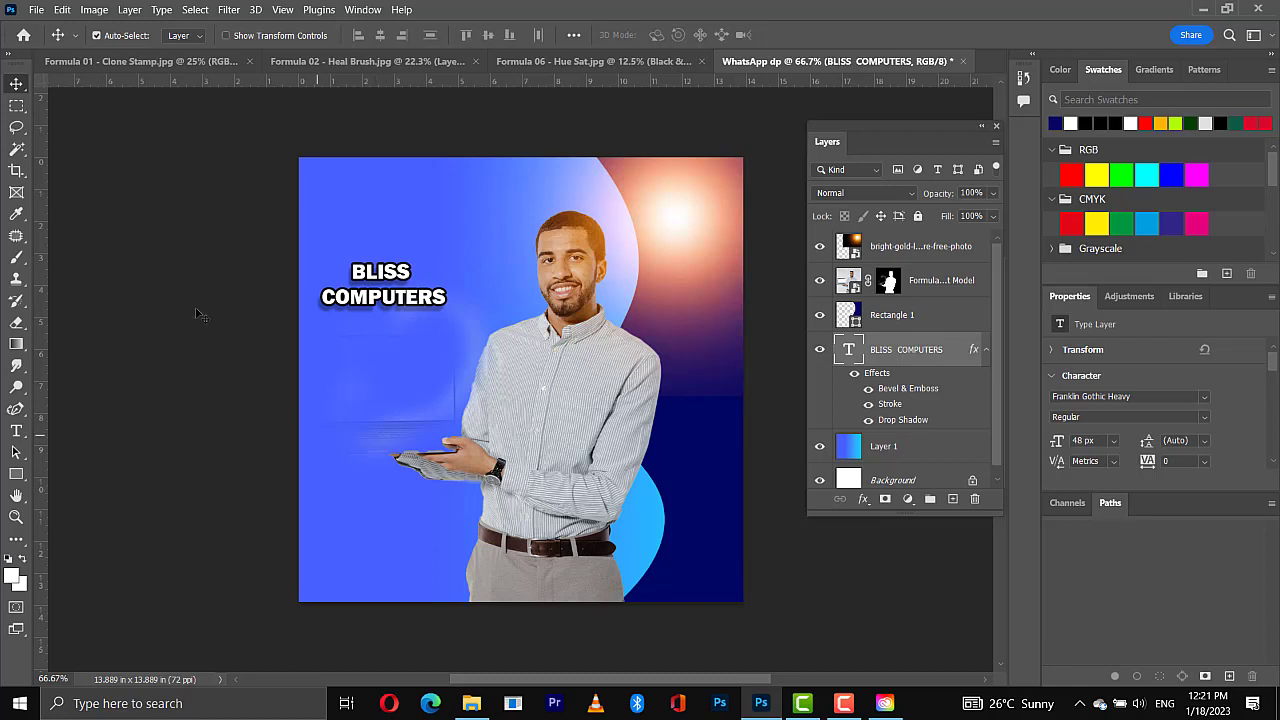
Step: Export the finished design as a JPG named WhatsApp dp to the Desktop
click(36, 10)
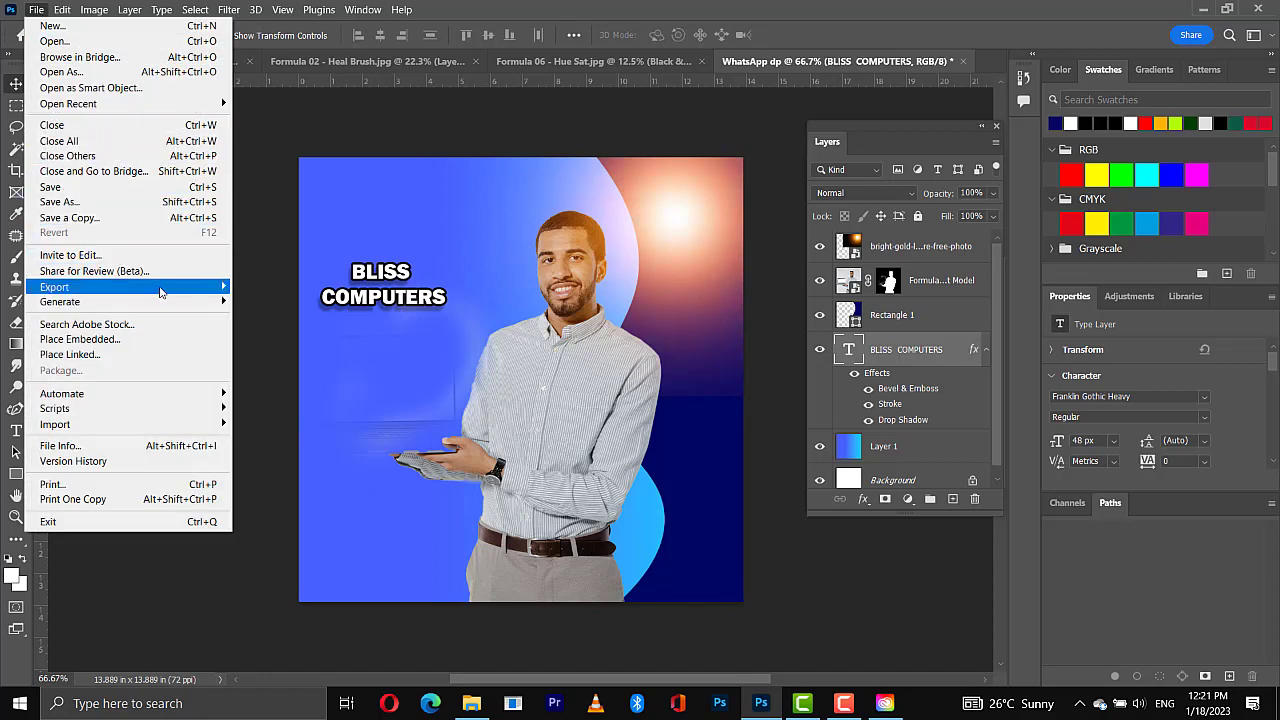
mouse_move(167, 289)
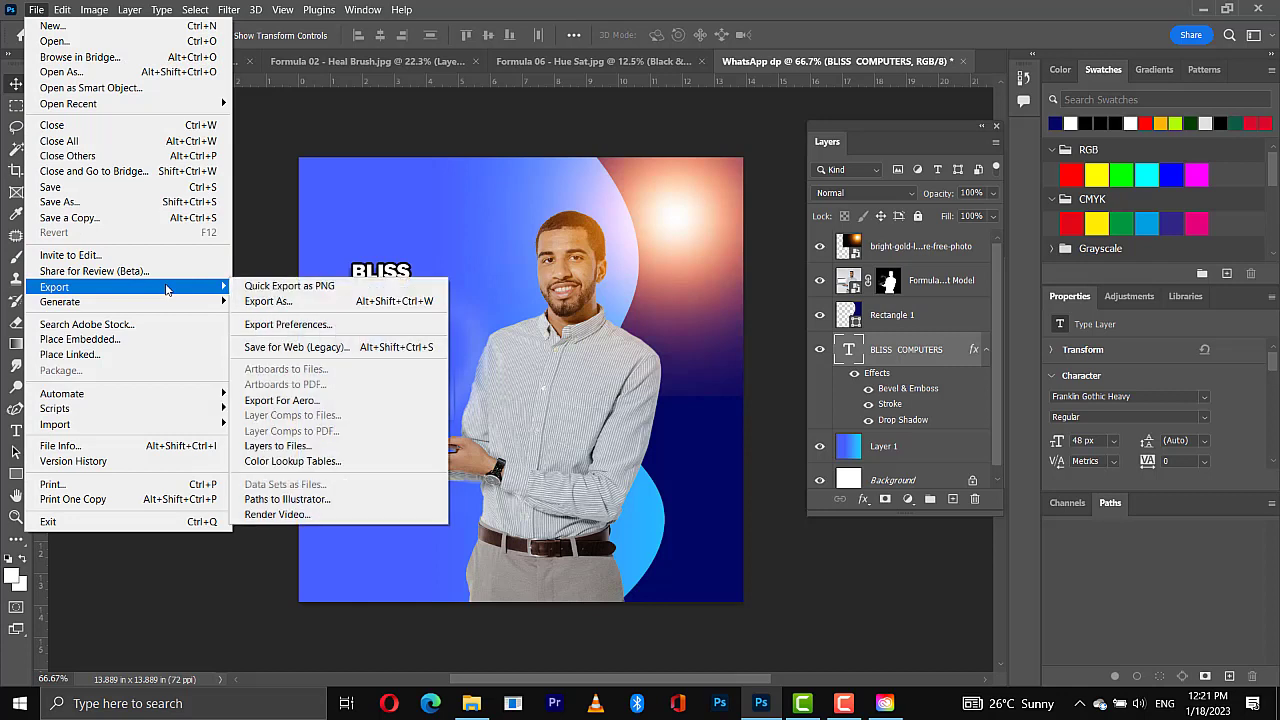
click(300, 302)
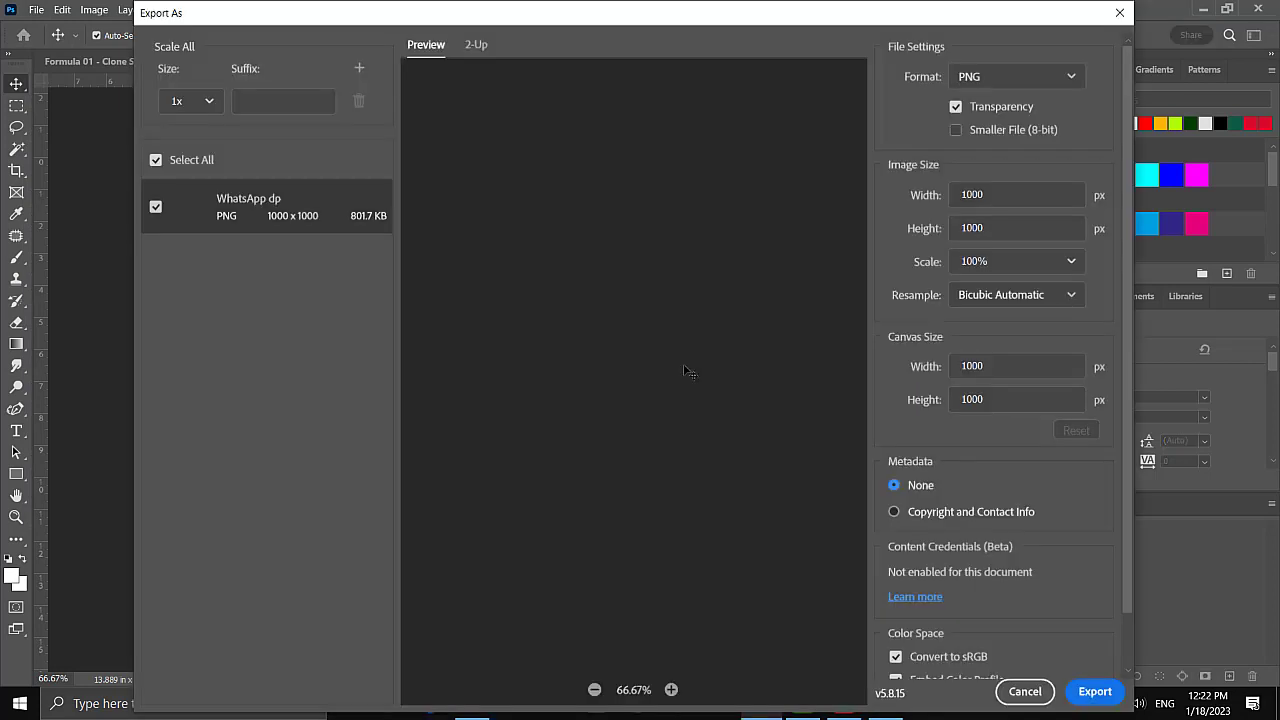
click(1041, 84)
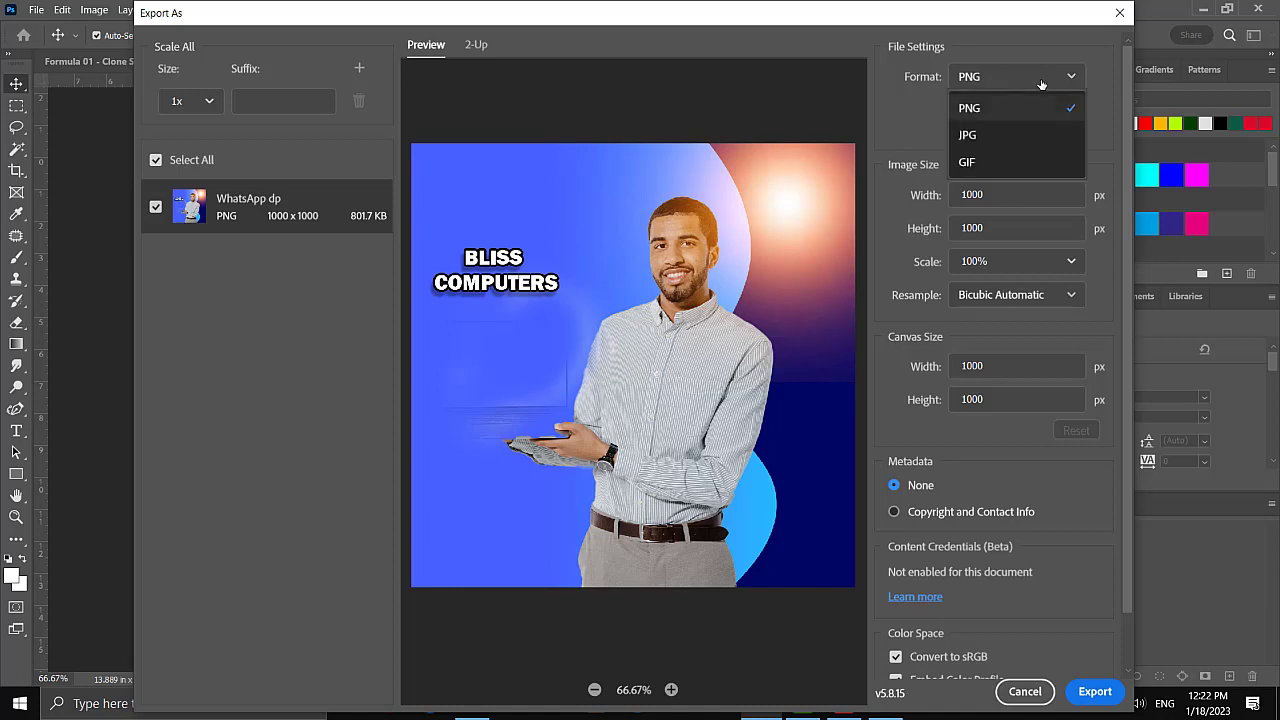
click(971, 145)
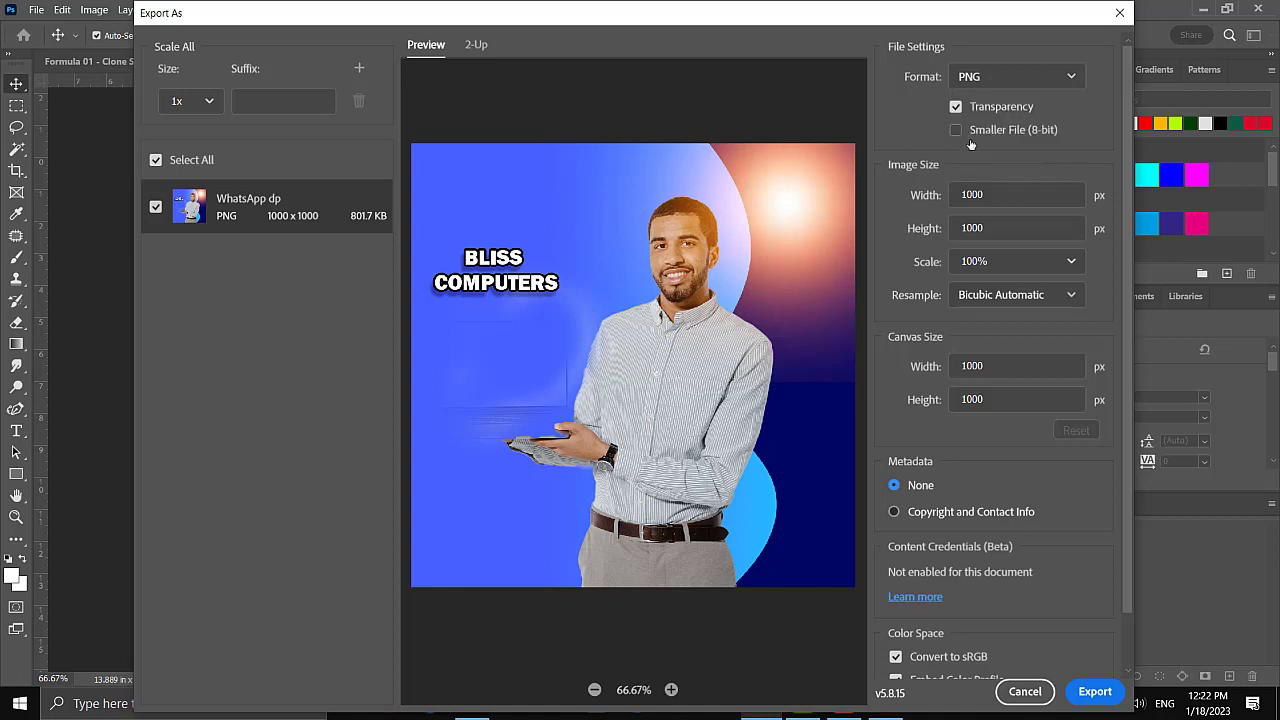
click(1079, 693)
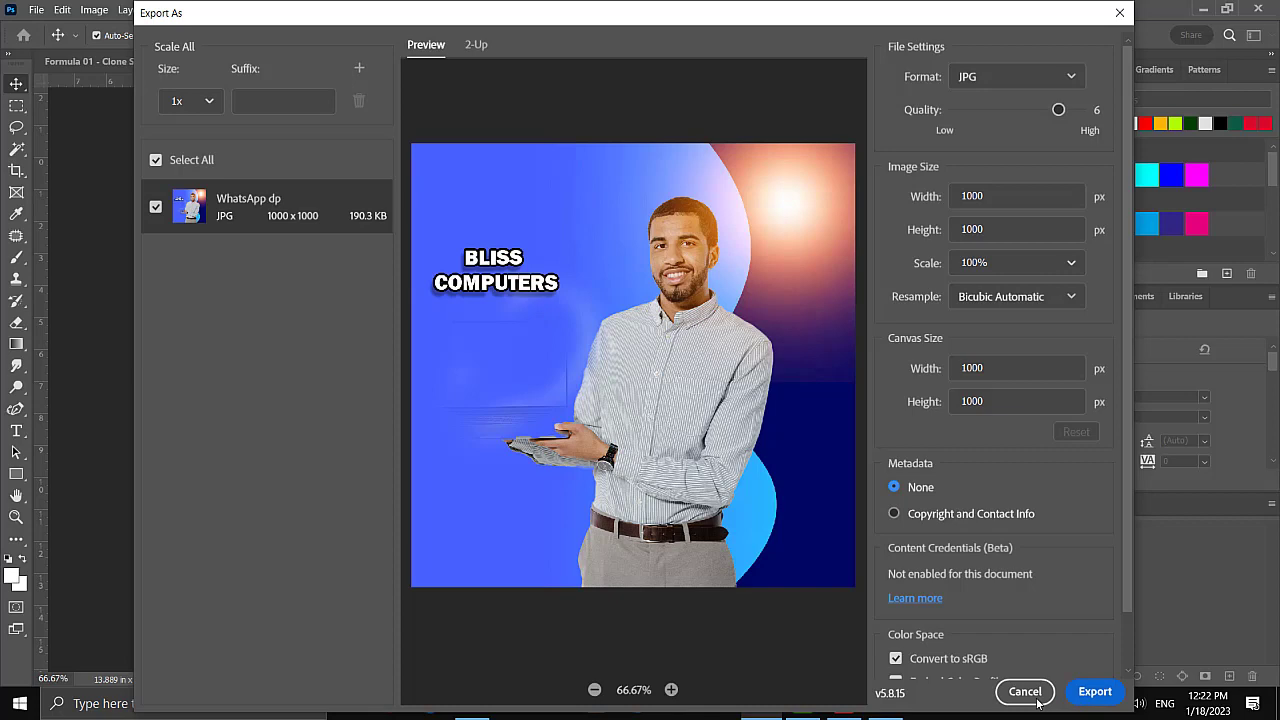
key(Return)
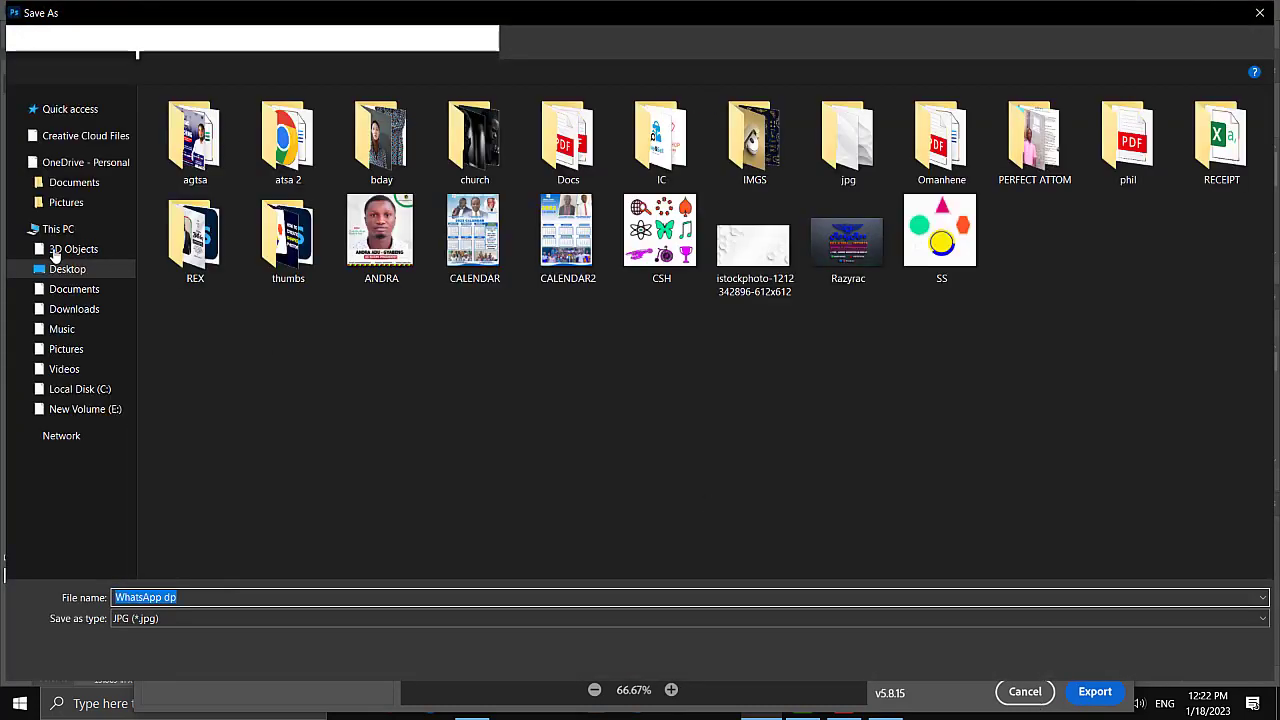
click(69, 273)
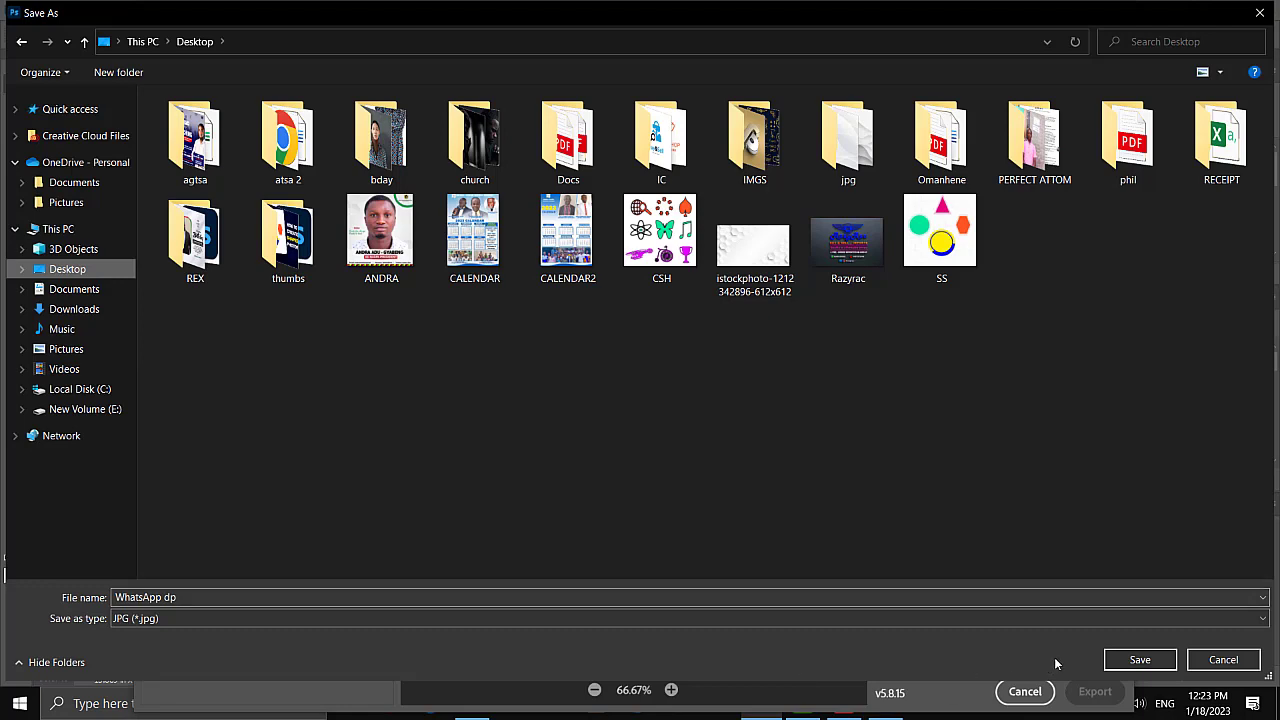
click(1121, 664)
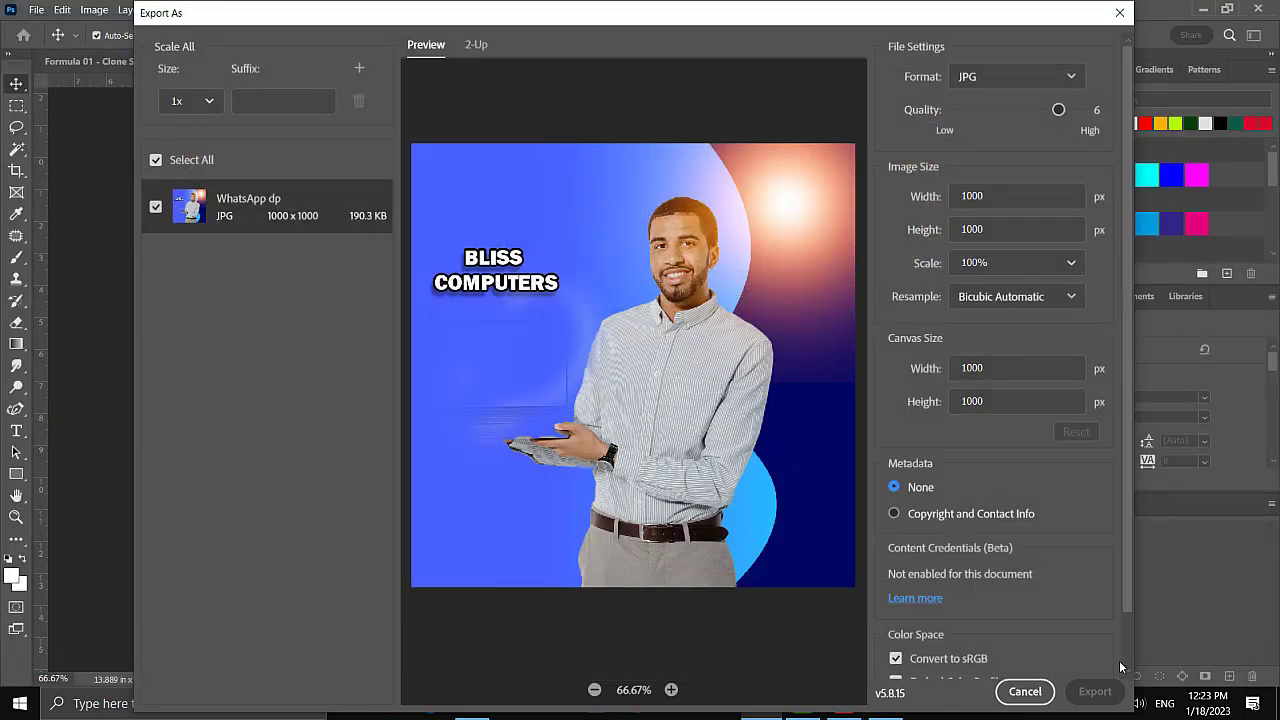